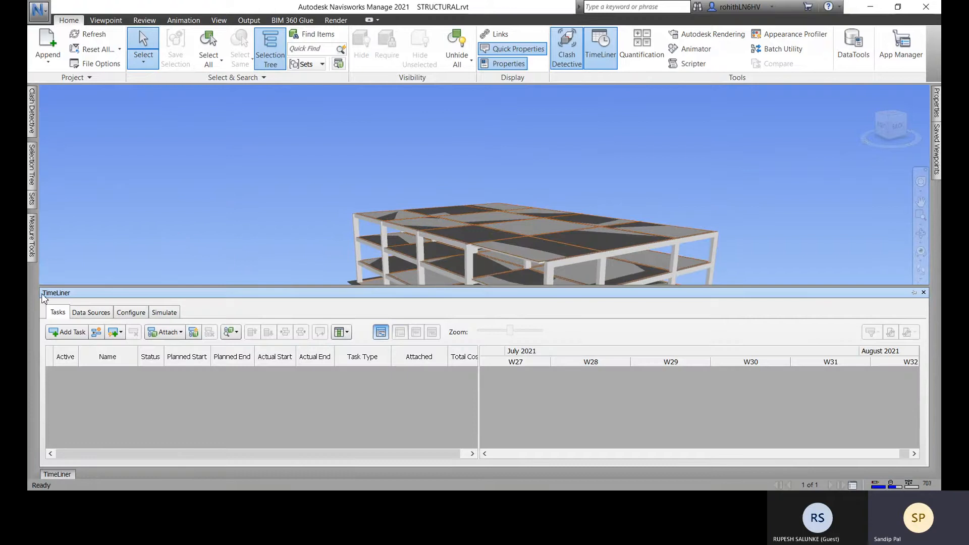
Step: Review the TimeLiner's data sources, task type configuration and simulation pages, widening the task table to show the Total Cost column
shift+middle_drag(747, 218, 706, 209)
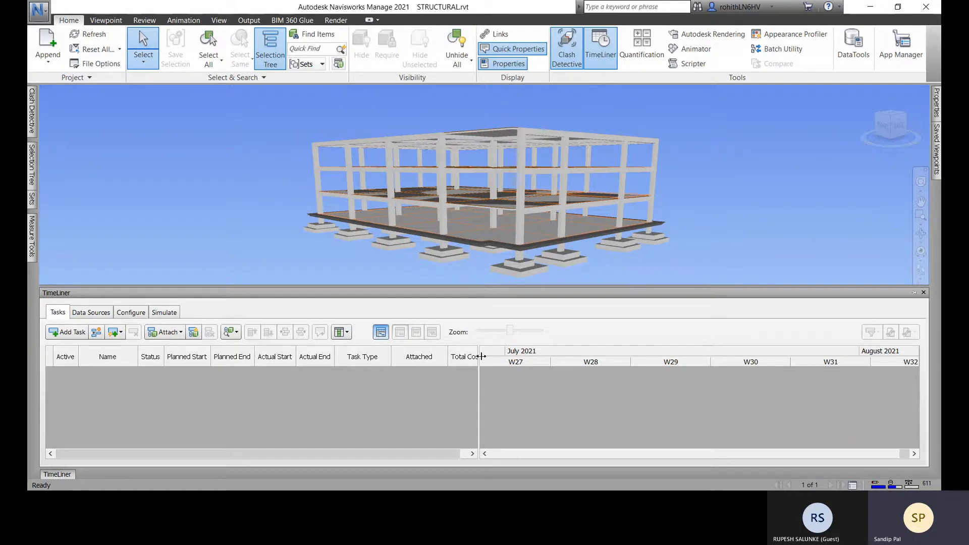
mouse_move(481, 356)
mouse_down()
mouse_move(495, 356)
mouse_move(487, 357)
mouse_up()
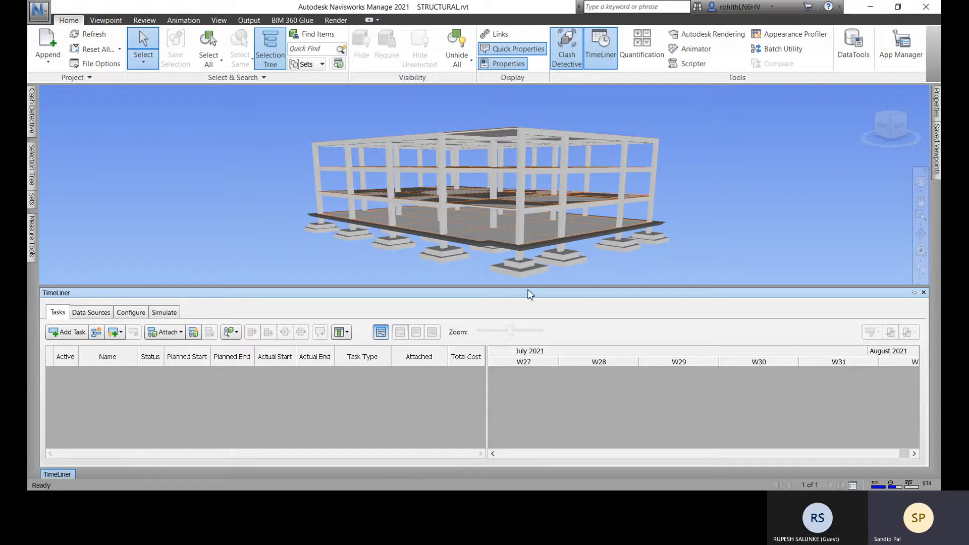
click(91, 313)
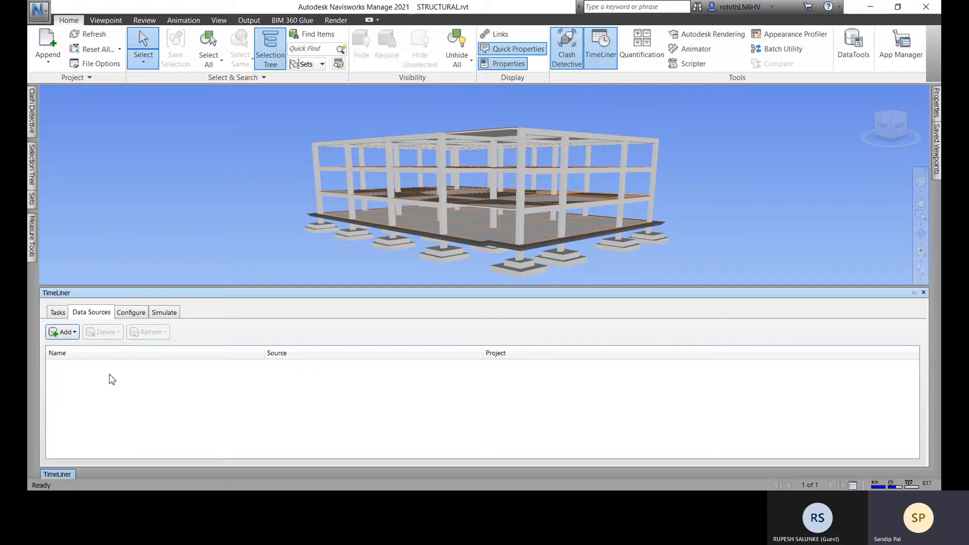
click(131, 312)
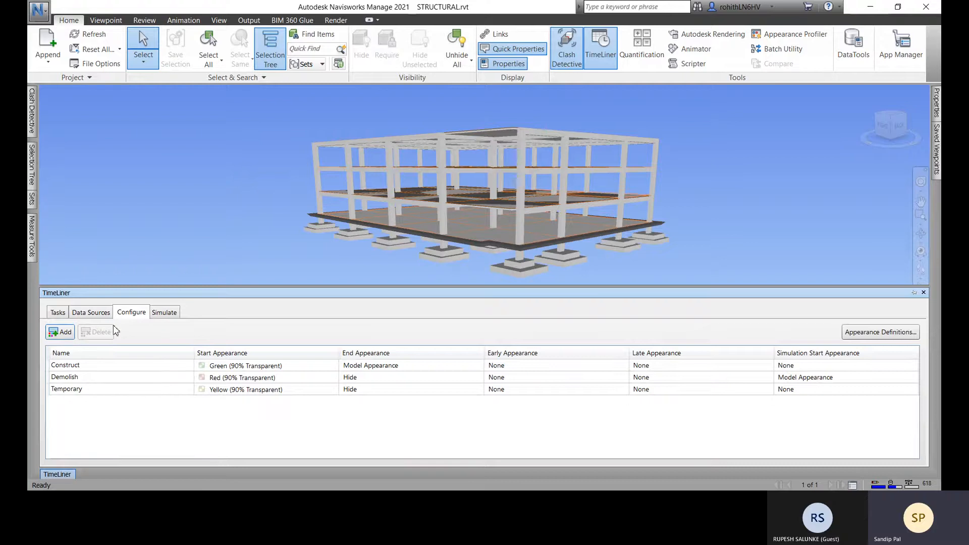
click(164, 313)
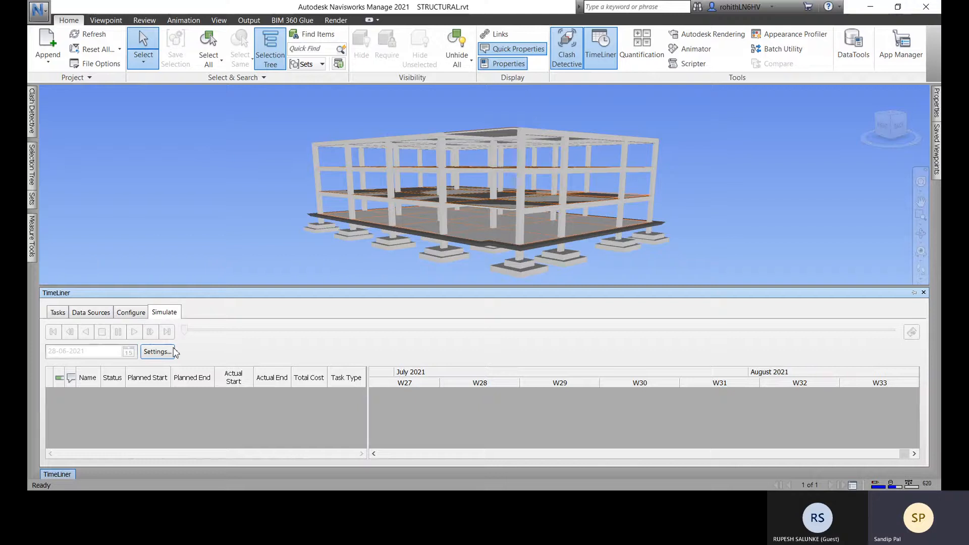
click(57, 313)
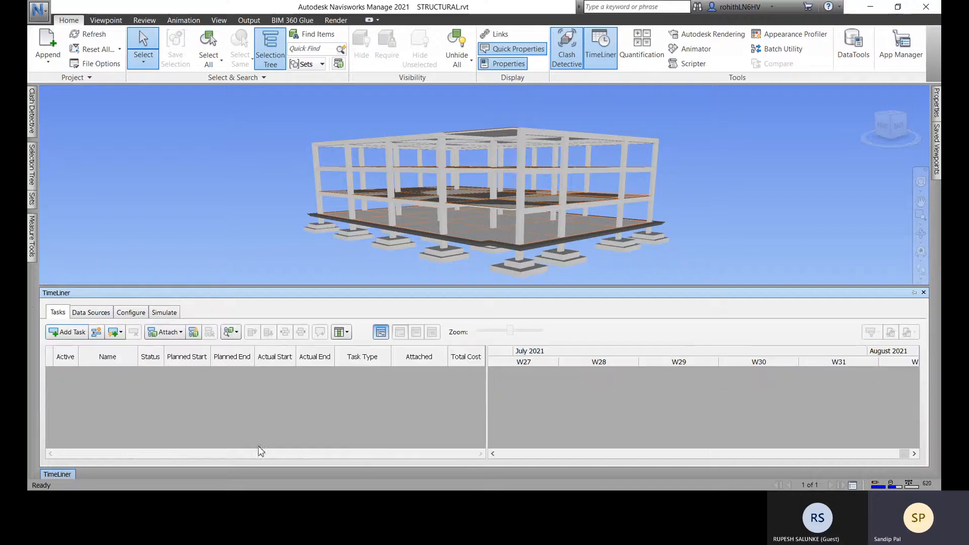
Step: Examine the Construct, Demolish and Temporary task types and their start and end appearances in the TimeLiner configuration
click(132, 313)
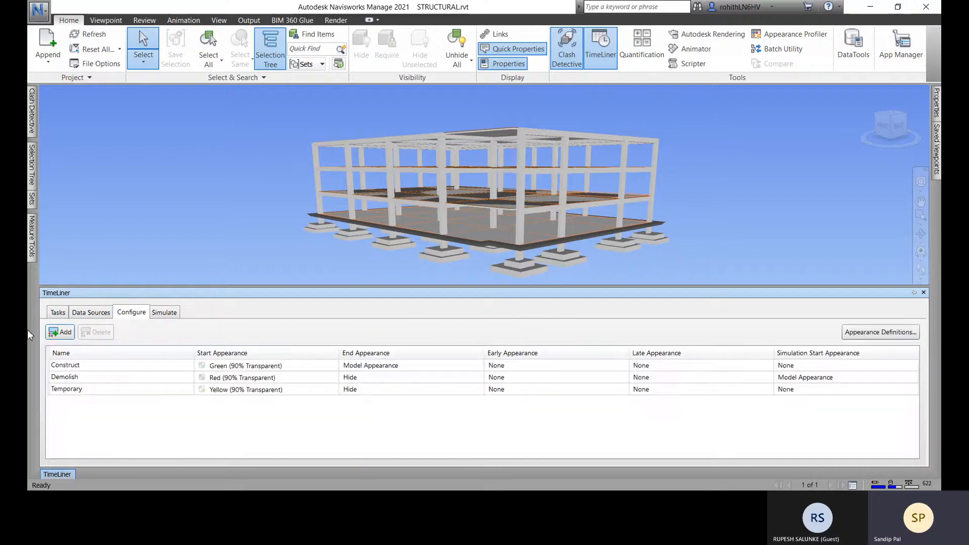
click(67, 367)
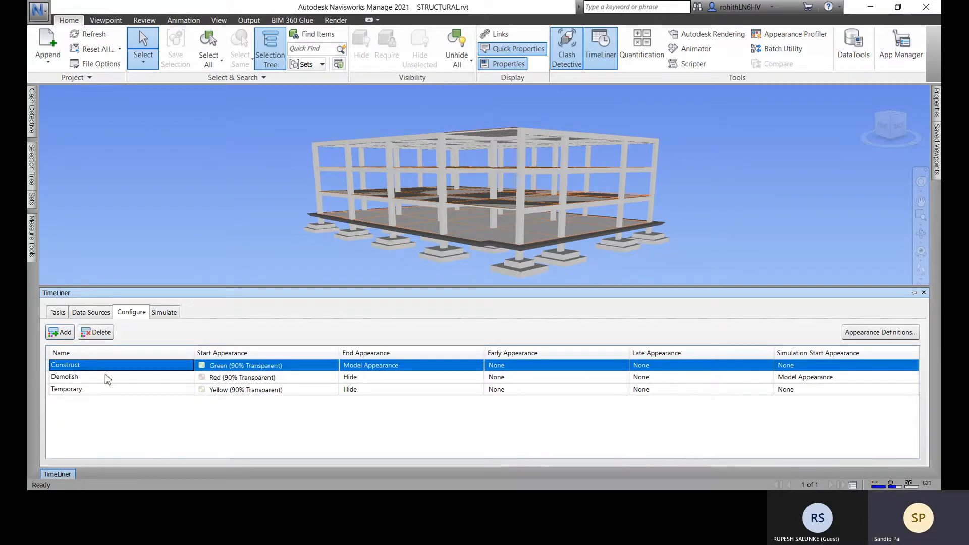
click(75, 381)
click(74, 390)
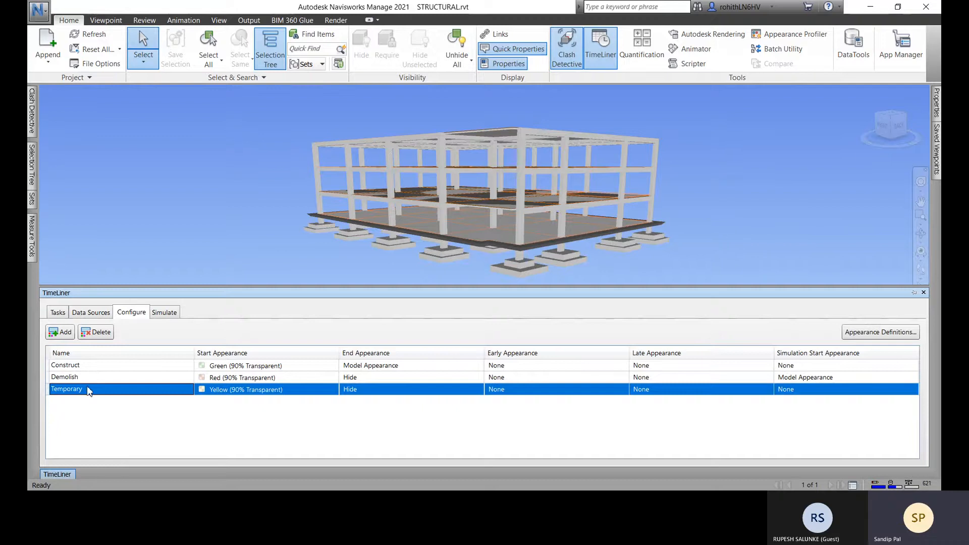
click(82, 367)
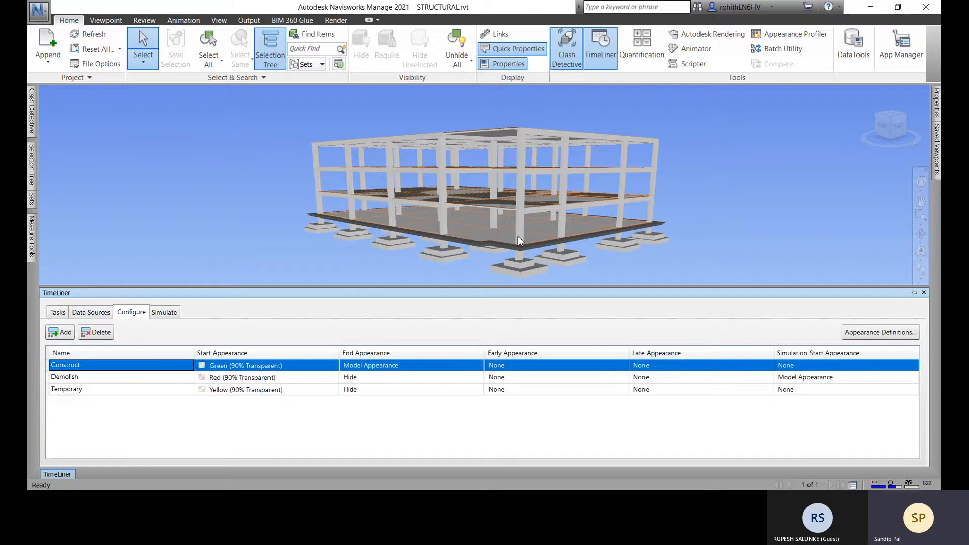
mouse_move(518, 237)
Step: Open the TimeLiner appearance definitions and inspect the colour choices for the Green and Red entries without changing them
click(870, 333)
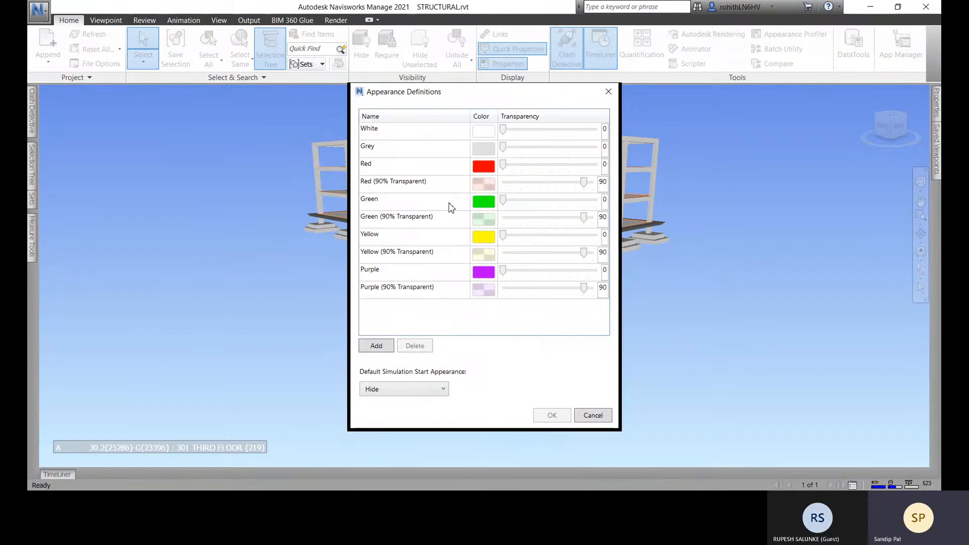
click(485, 202)
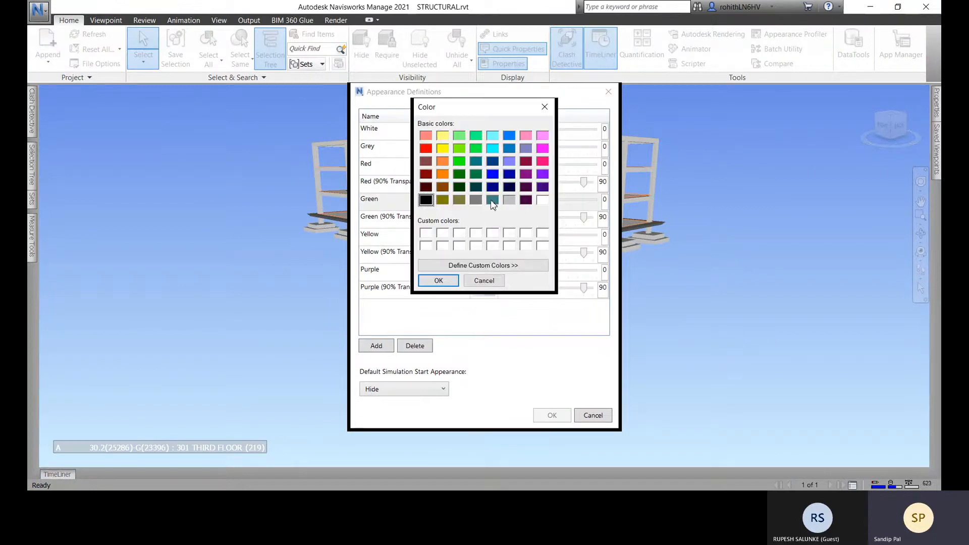
click(484, 281)
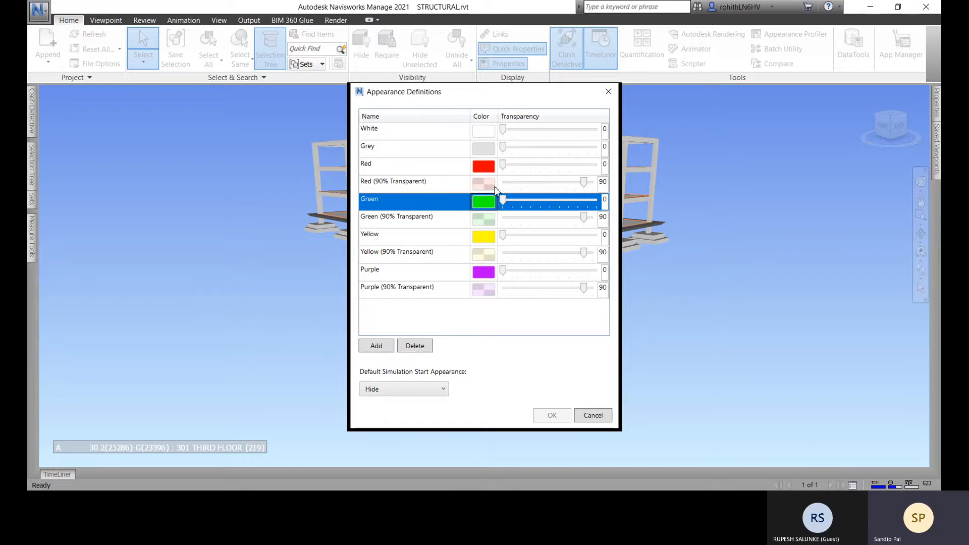
click(839, 470)
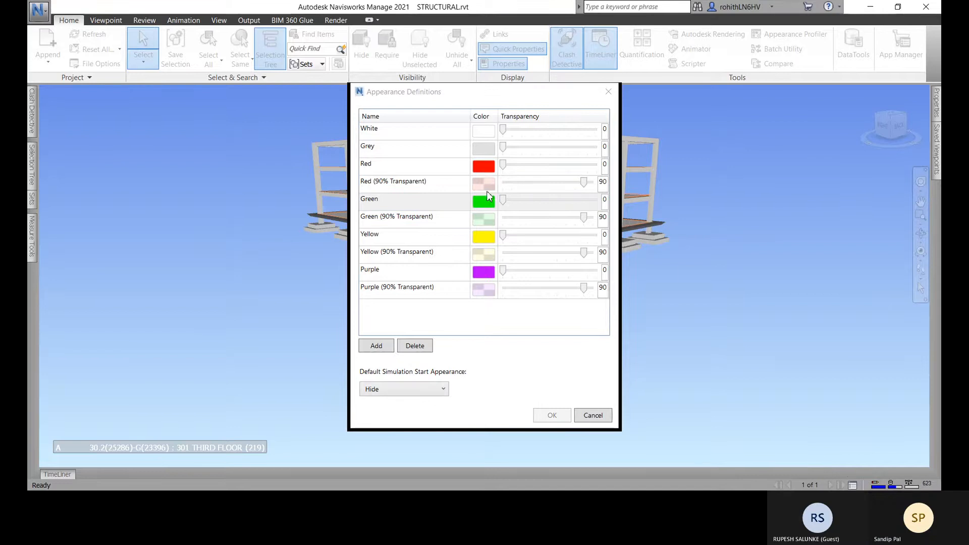
click(505, 166)
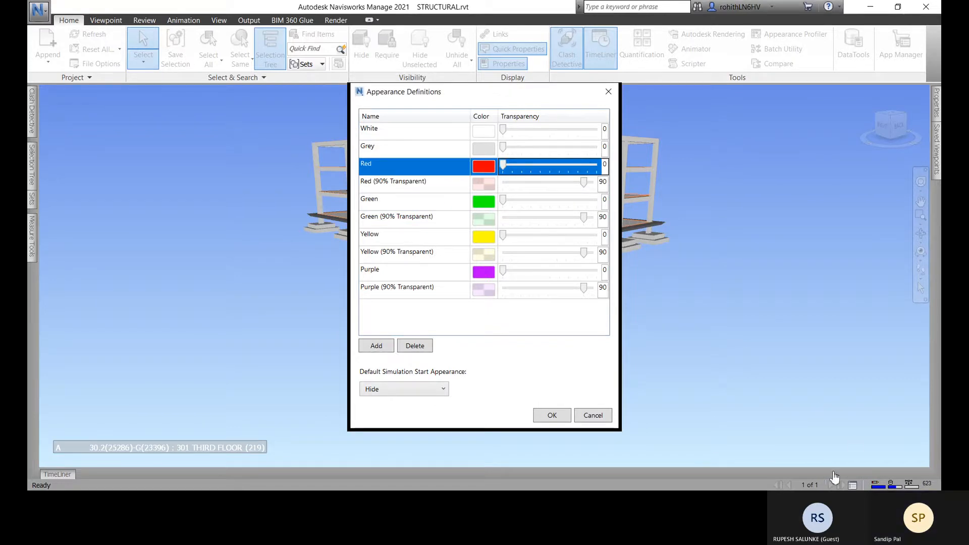
click(834, 472)
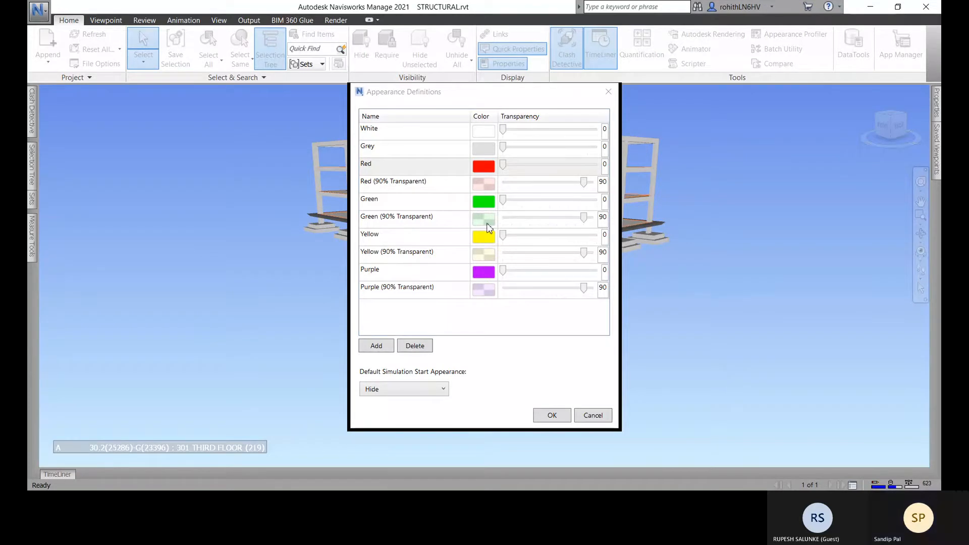
Step: Add a trial appearance definition, delete it again and close the appearance definitions
click(381, 346)
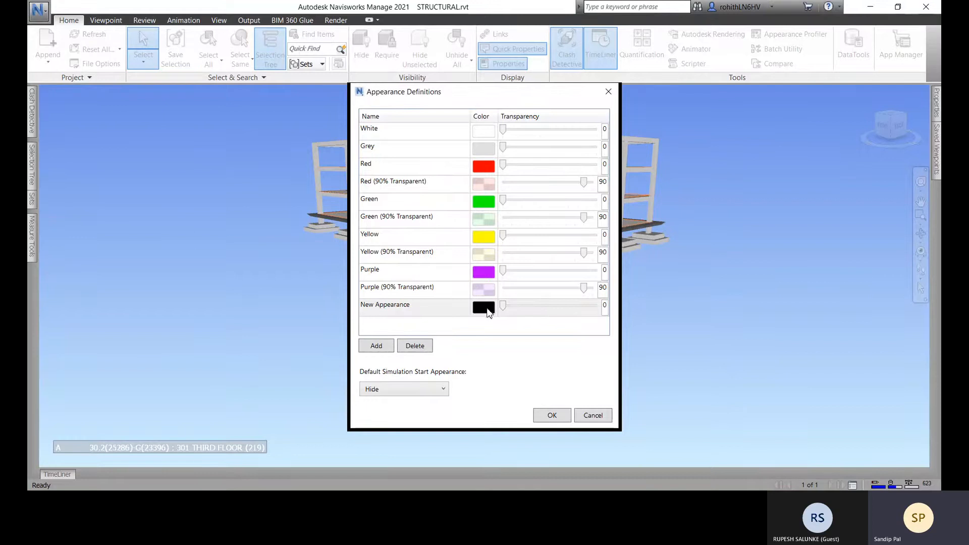
click(486, 309)
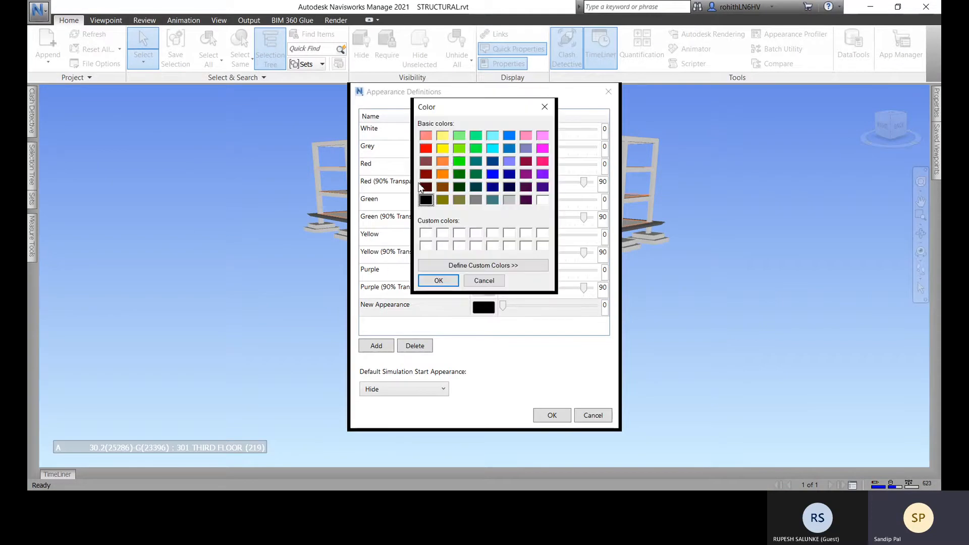
click(489, 283)
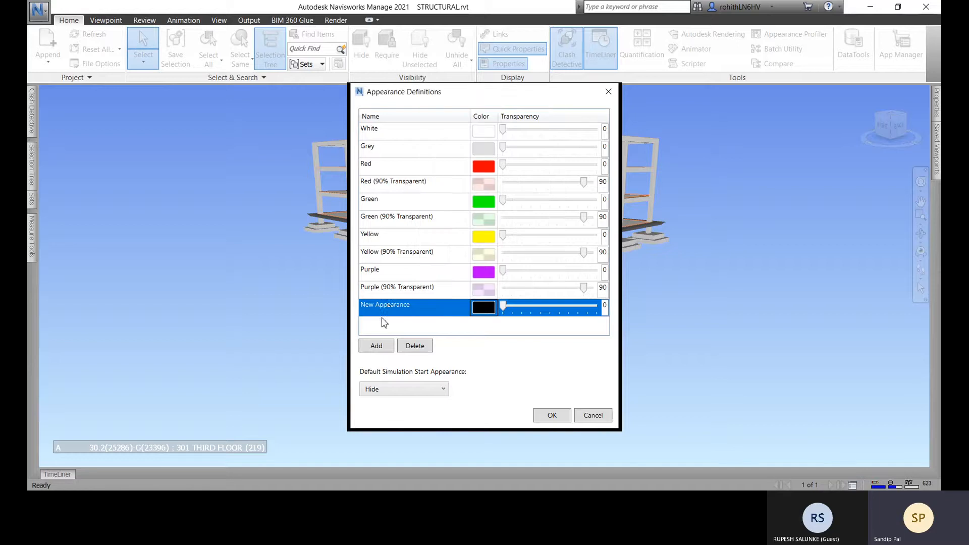
click(386, 304)
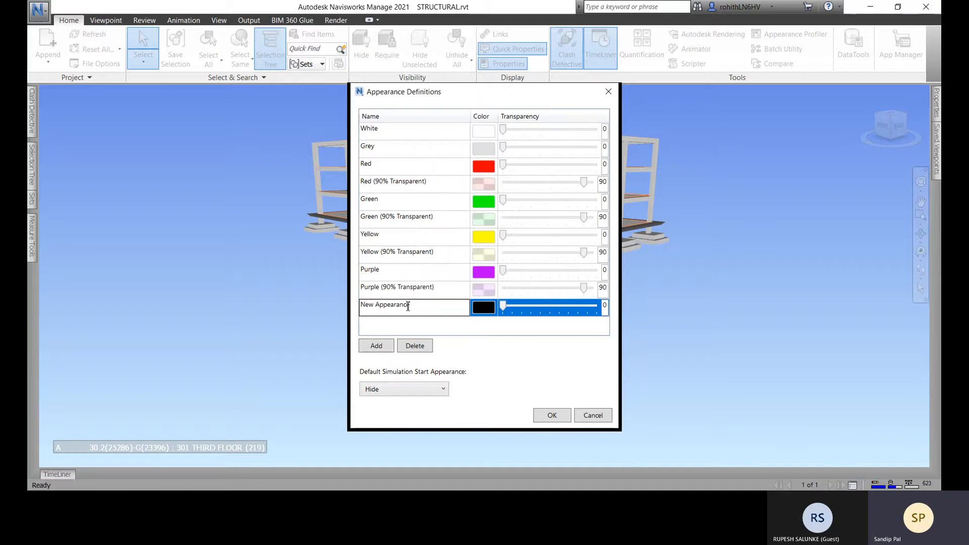
drag(414, 306, 351, 308)
click(420, 346)
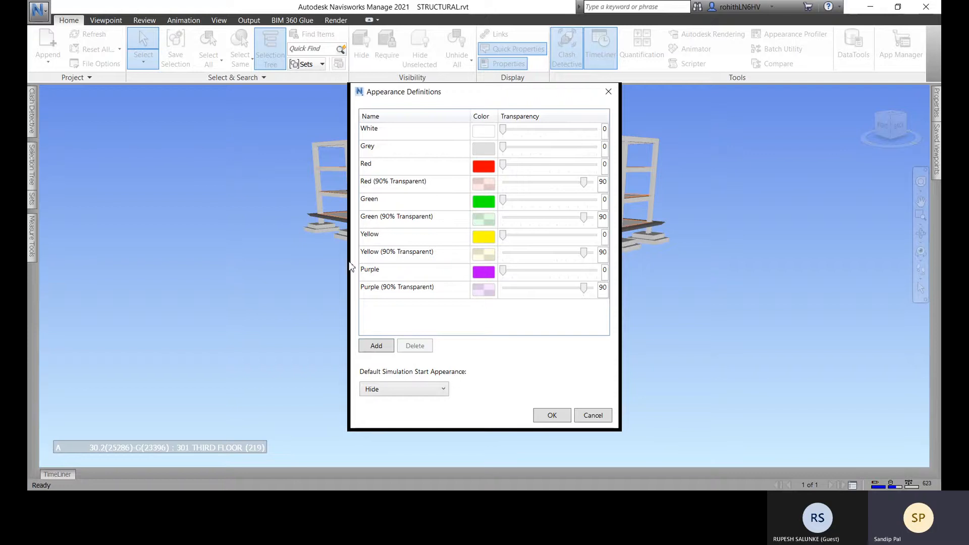
click(366, 203)
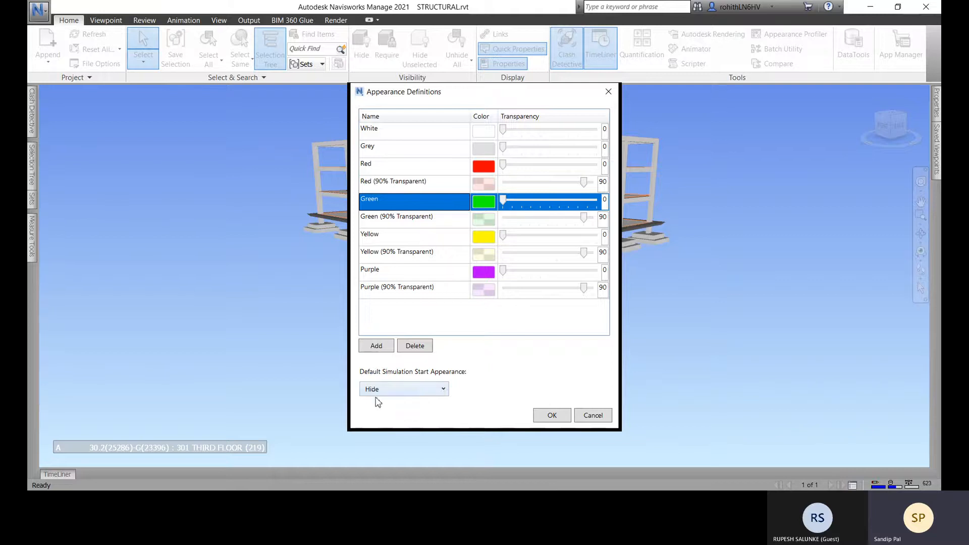
click(550, 416)
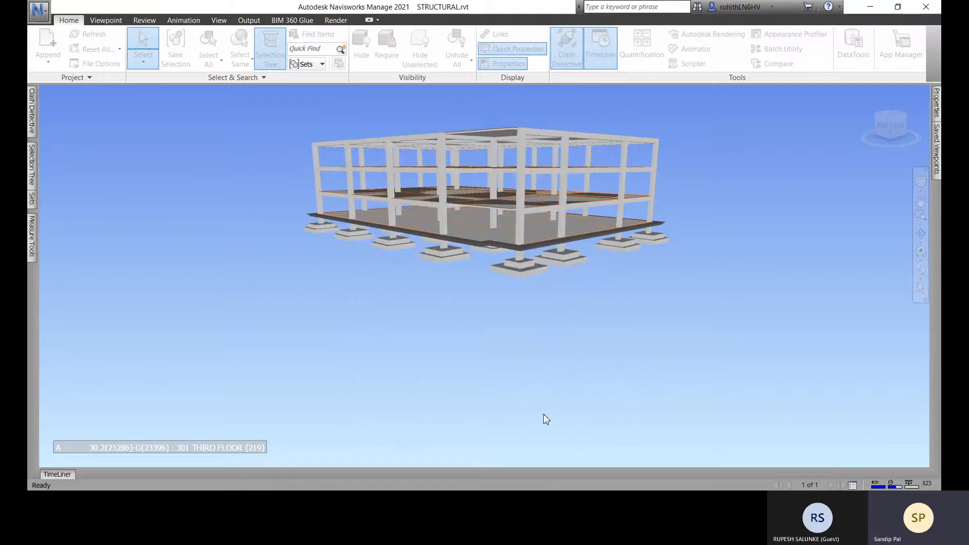
Step: Bring back the TimeLiner window by switching its display off and on again
click(50, 475)
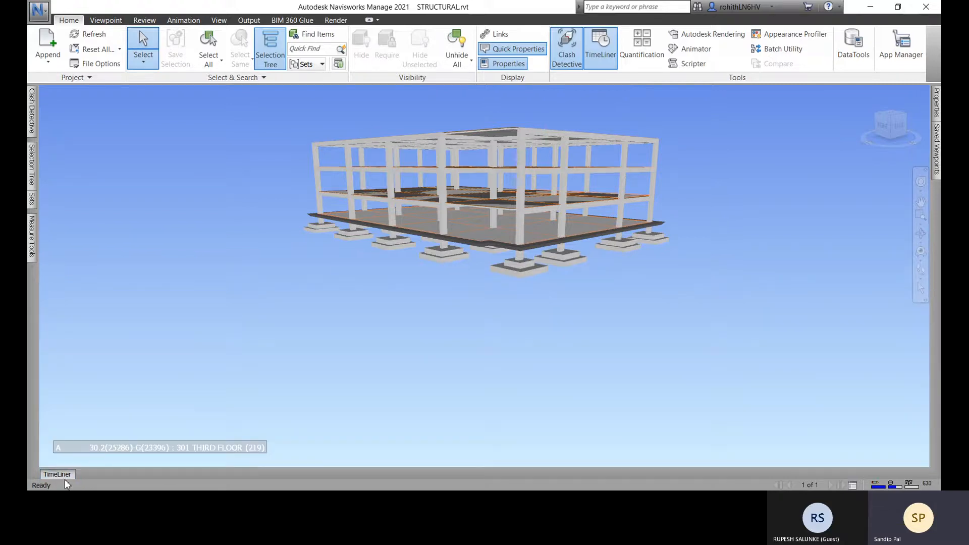
click(601, 46)
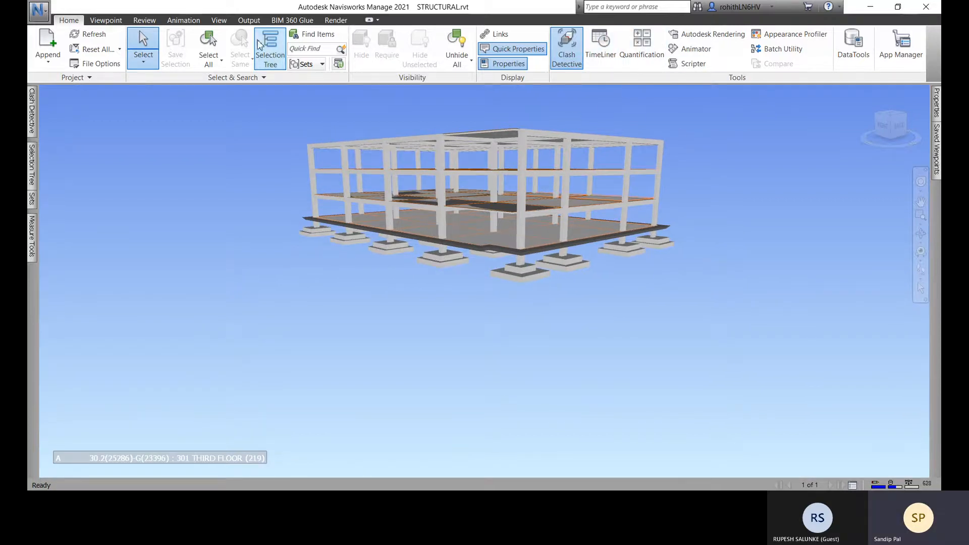
click(218, 20)
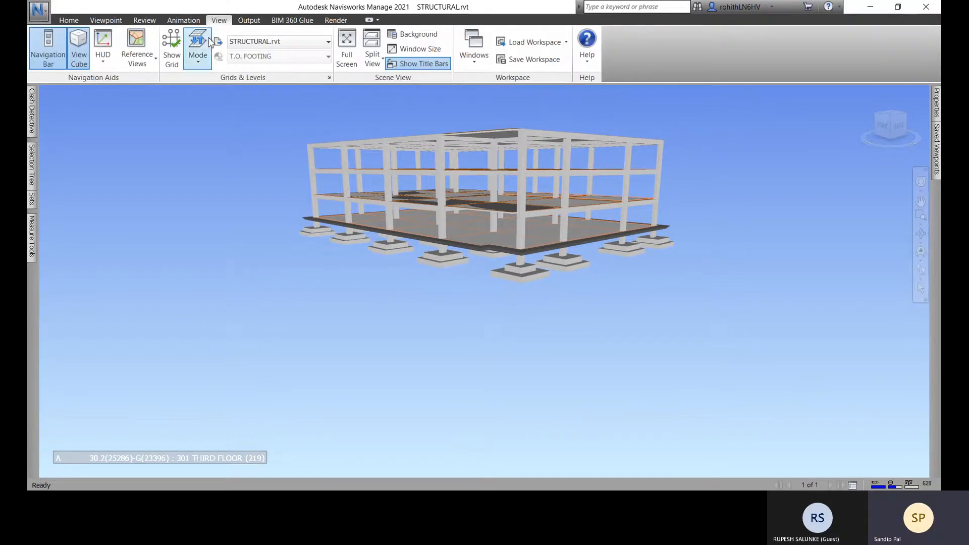
click(475, 62)
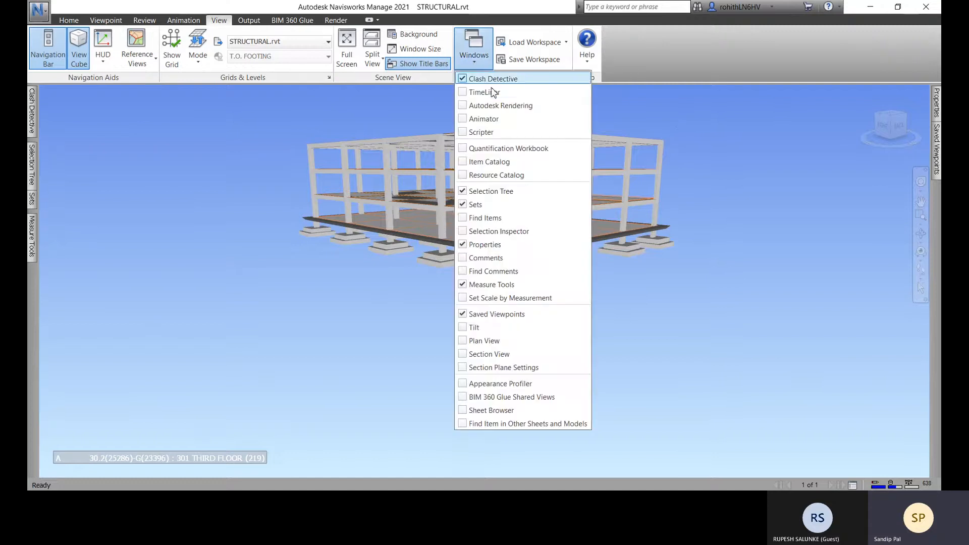
click(464, 92)
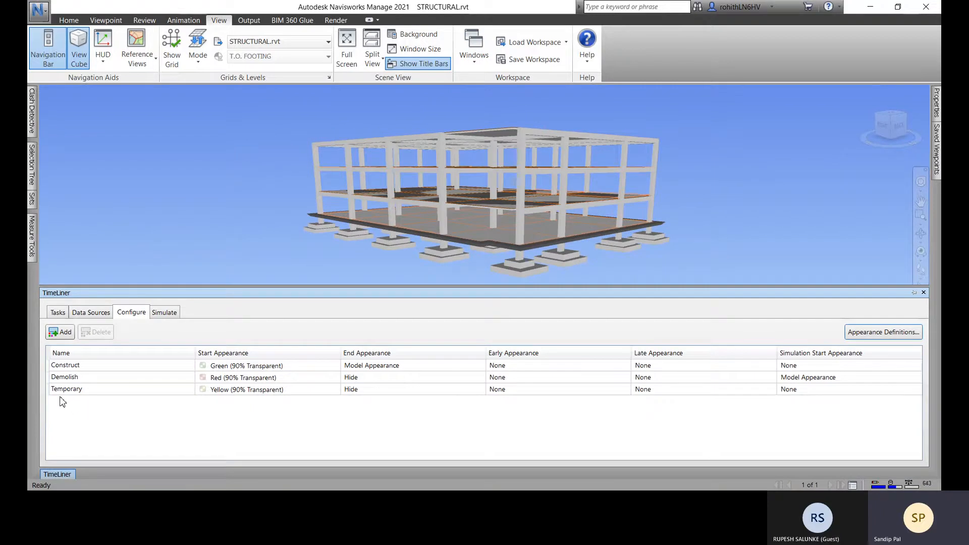
Step: Add a new task type named Existing to the TimeLiner configuration
click(59, 333)
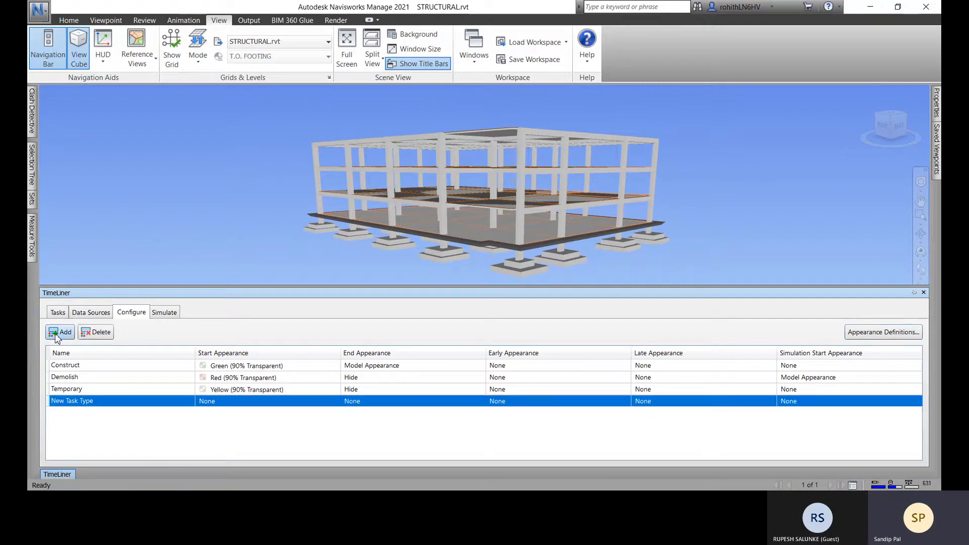
click(85, 402)
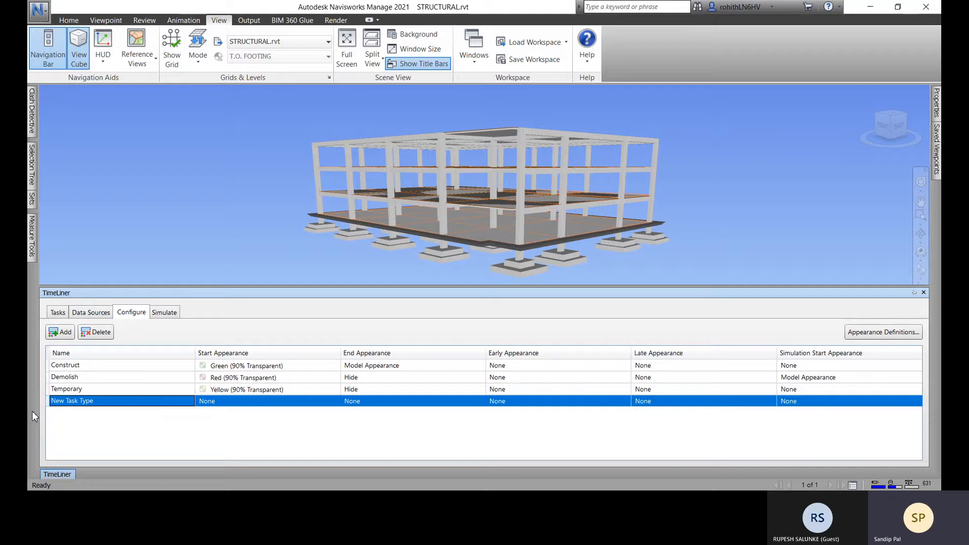
click(97, 402)
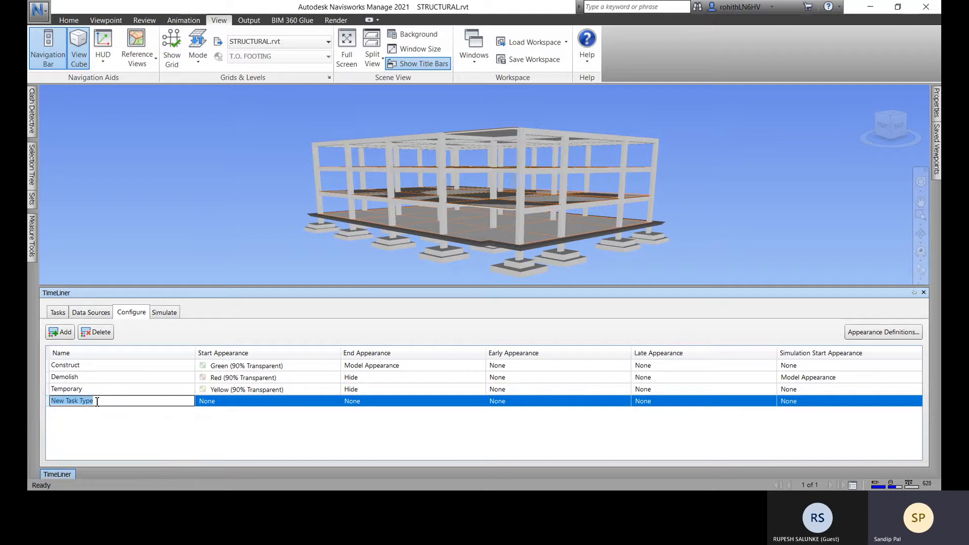
text(Existing)
key(Return)
Step: Set the start appearance of the Existing task type to Model Appearance
click(332, 406)
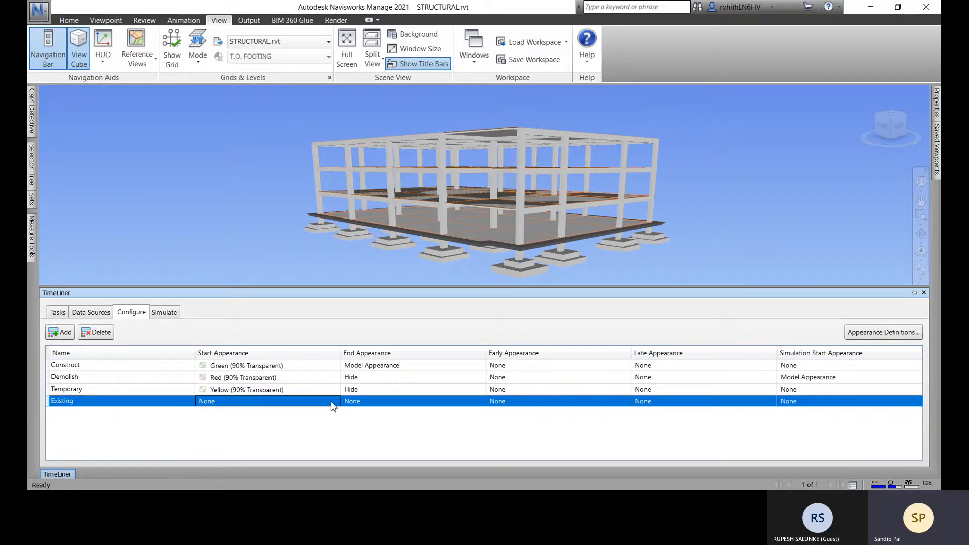
click(281, 403)
click(233, 406)
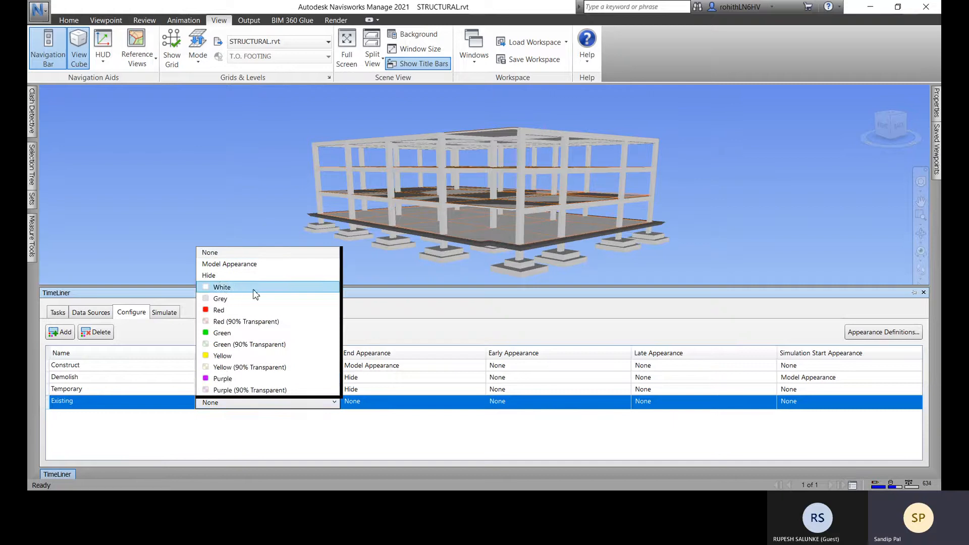
click(255, 265)
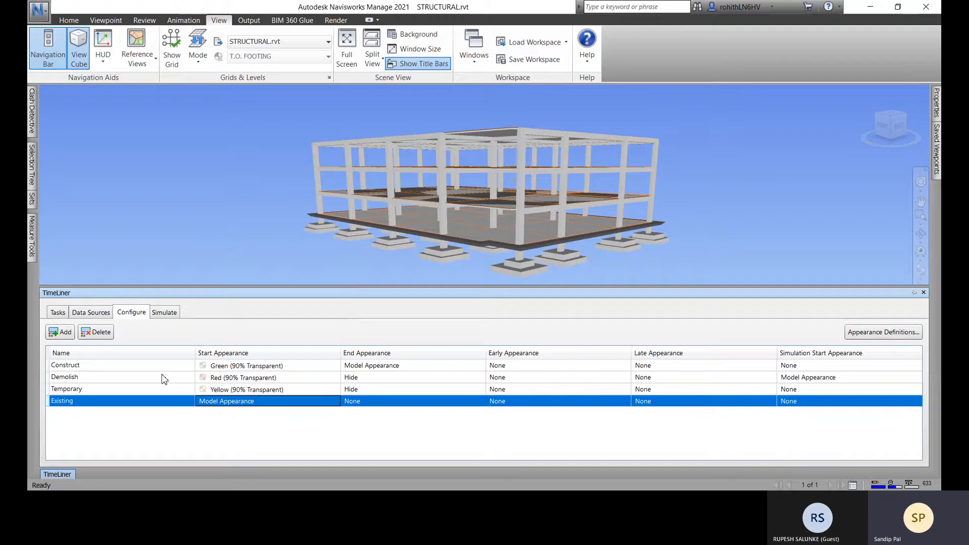
Step: Set the end appearance of the Existing task type to Model Appearance
click(458, 404)
click(458, 404)
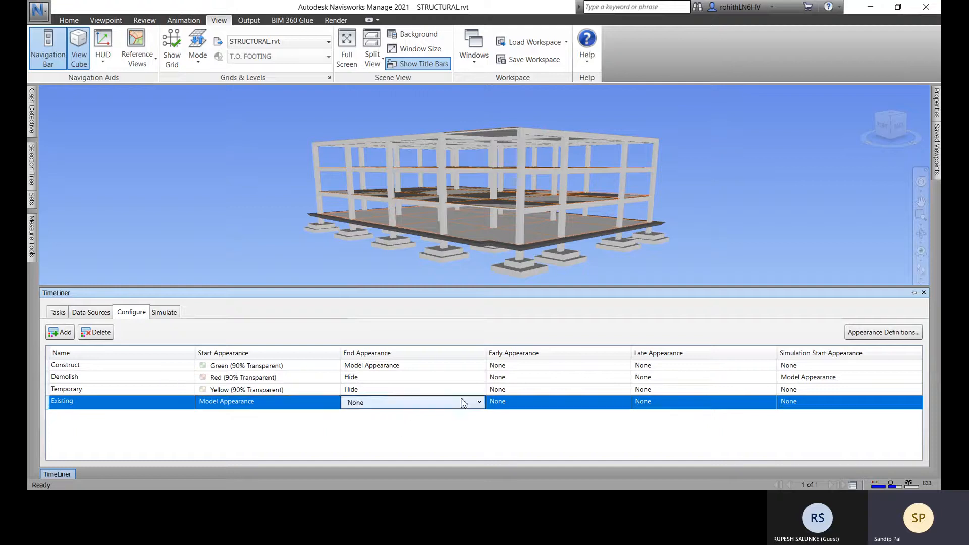
click(465, 402)
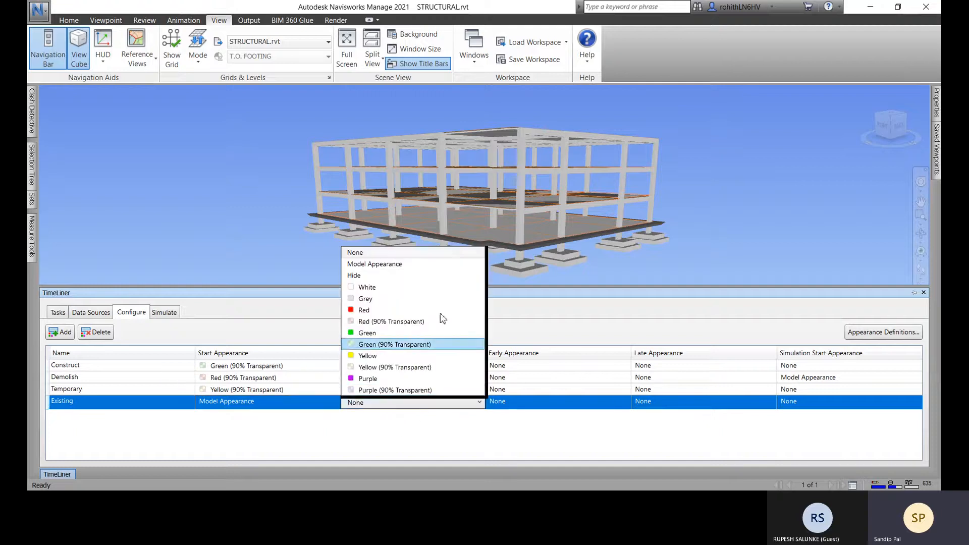
click(413, 268)
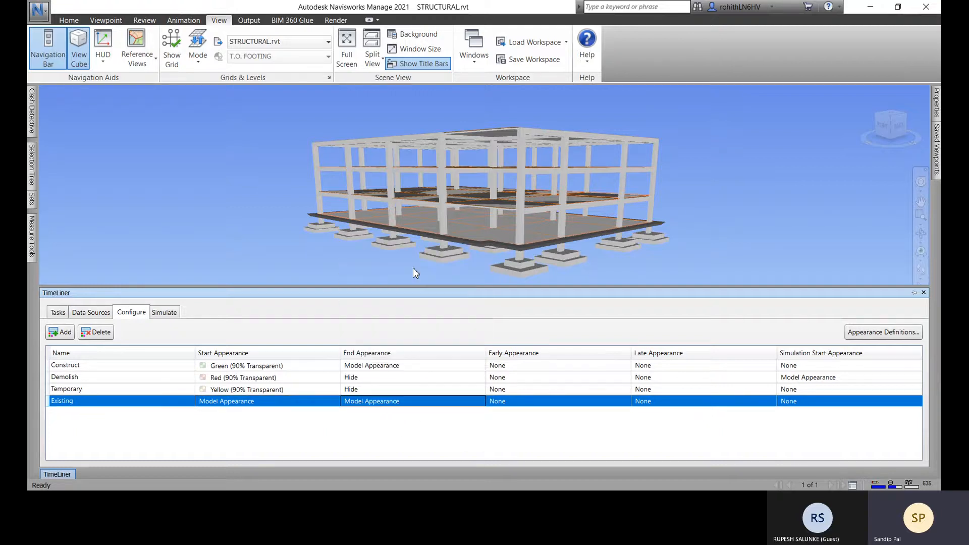
Step: Set the early appearance of the Existing task type to Red and bring the TimeLiner window back into view
click(542, 406)
click(616, 403)
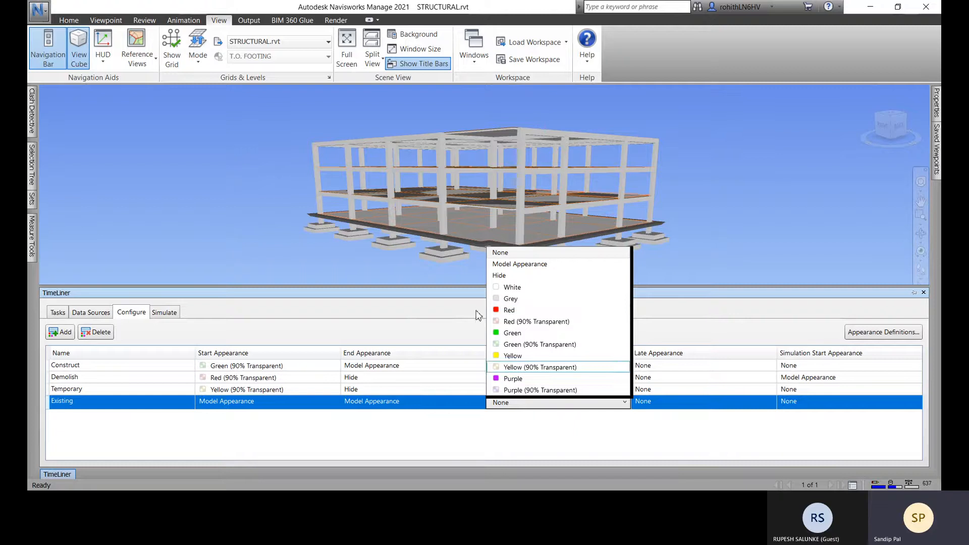
click(517, 311)
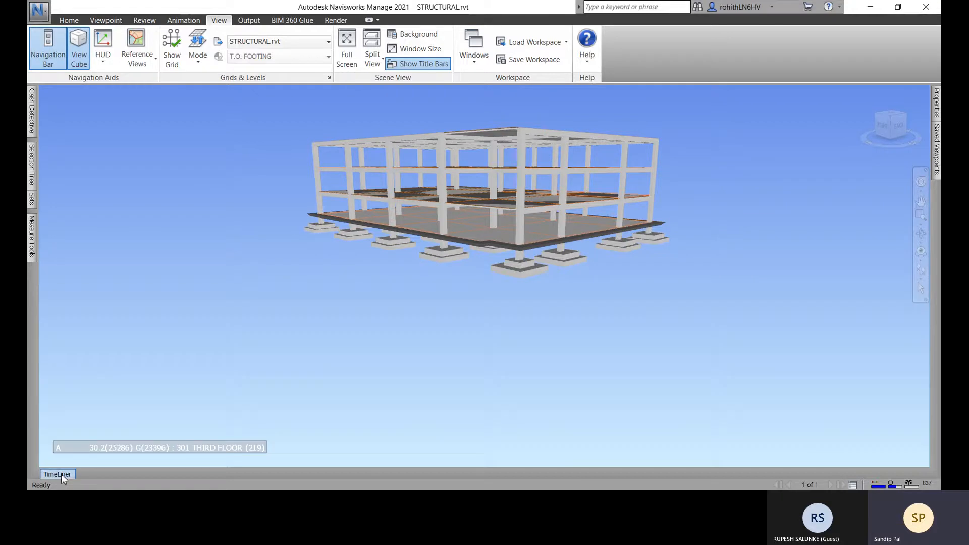
click(62, 474)
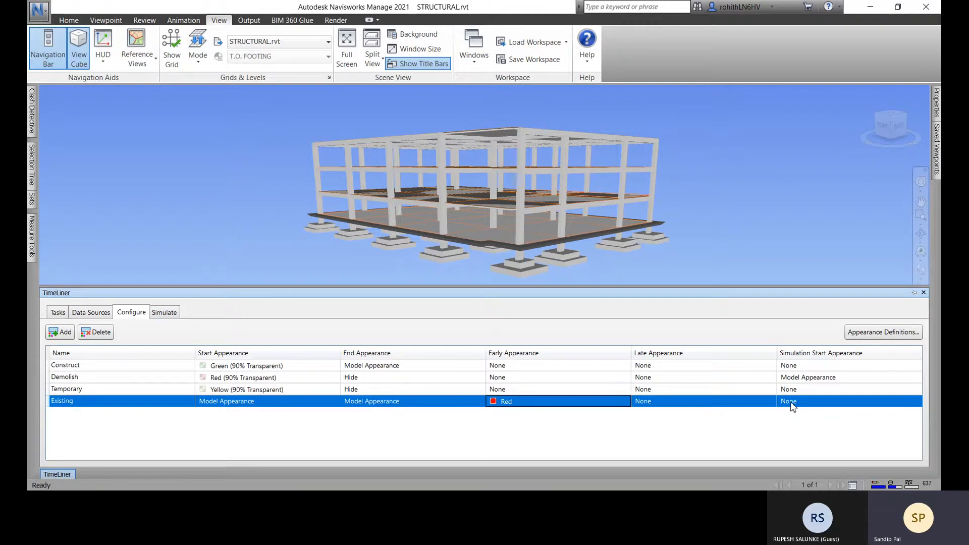
Step: Delete the Existing task type from the TimeLiner configuration
click(135, 431)
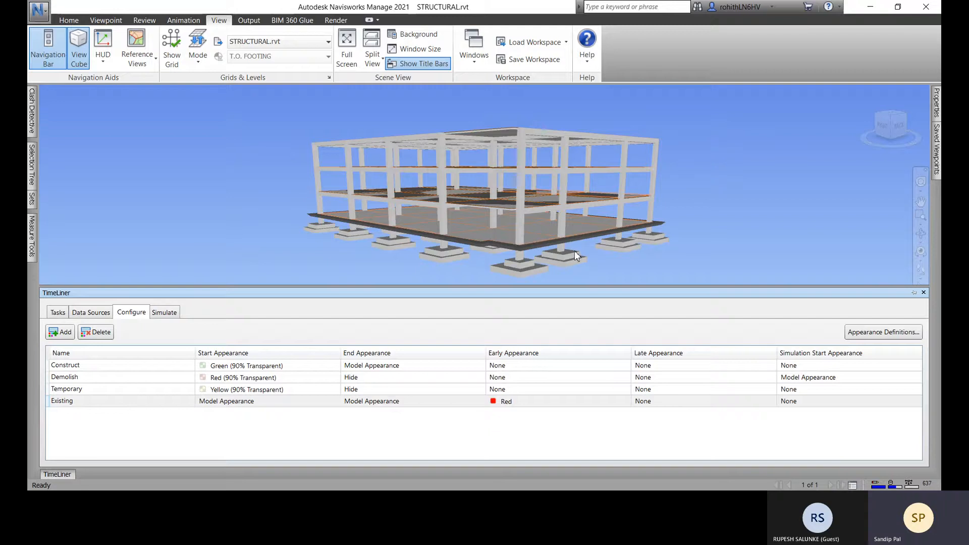
click(102, 403)
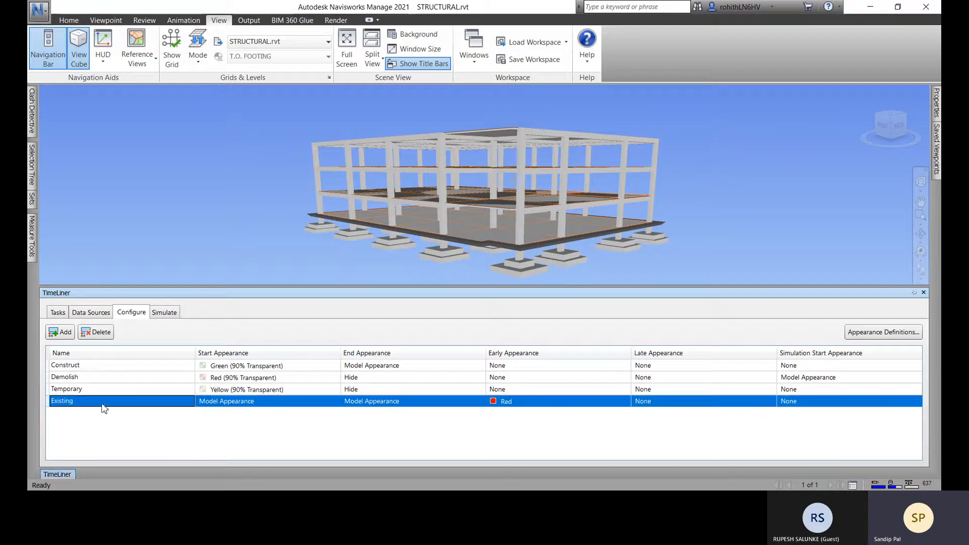
click(95, 333)
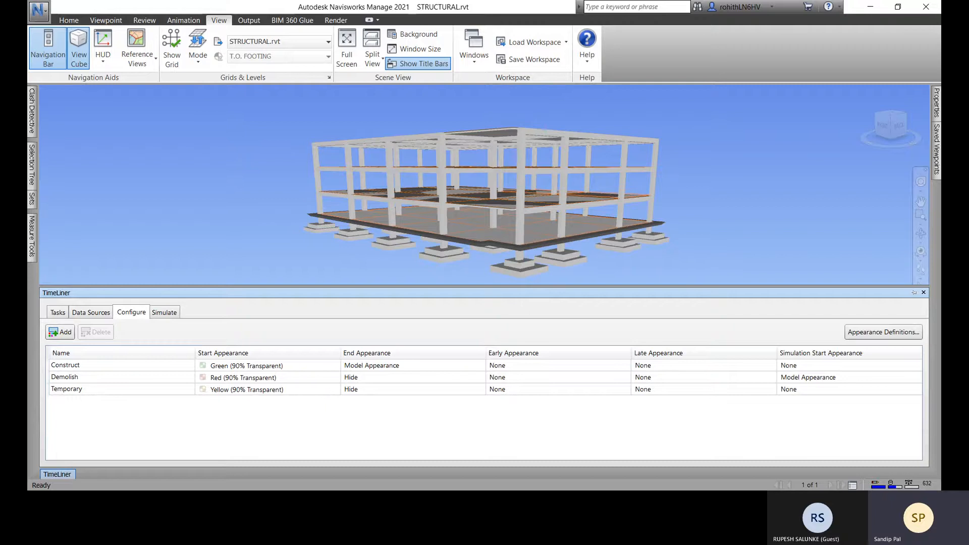
Step: Add a new task to the TimeLiner task list and name it Foundation
click(59, 313)
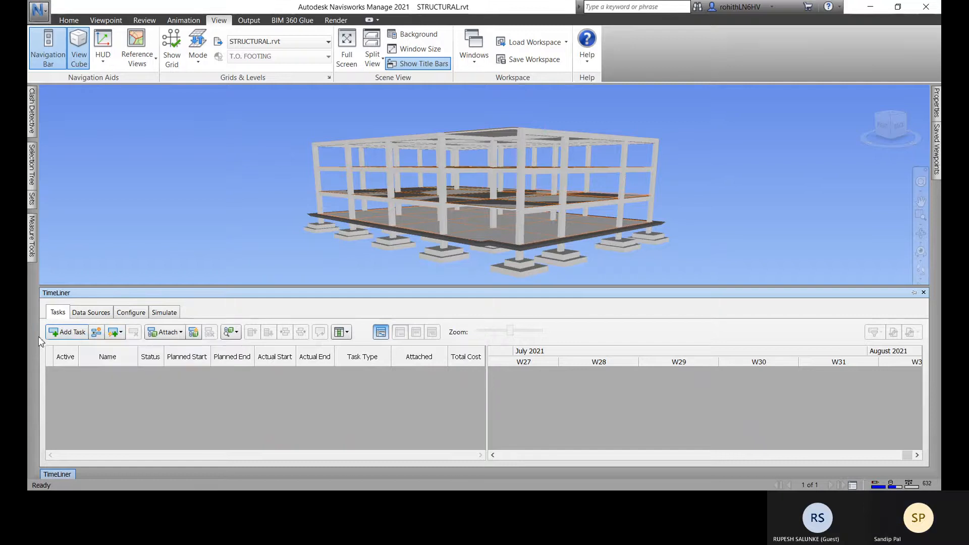
click(63, 332)
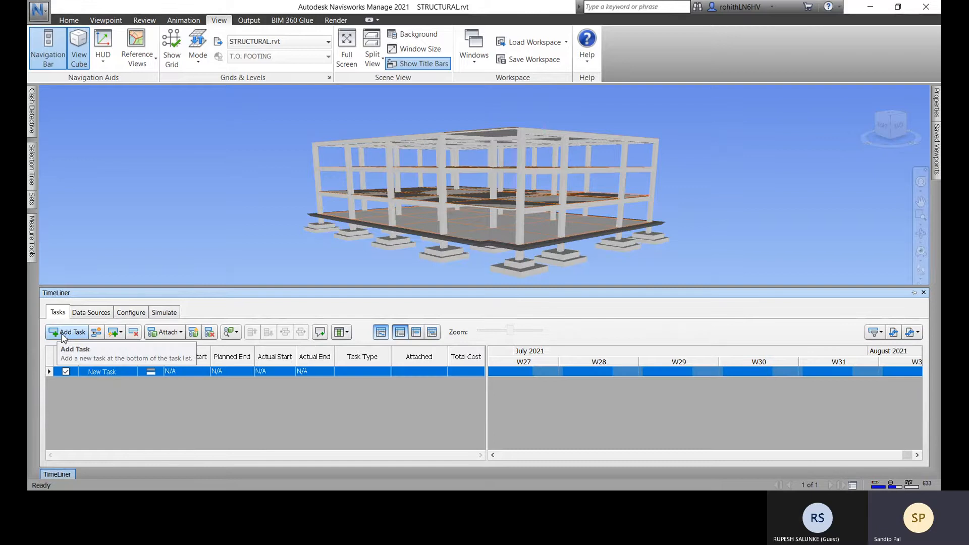
click(119, 372)
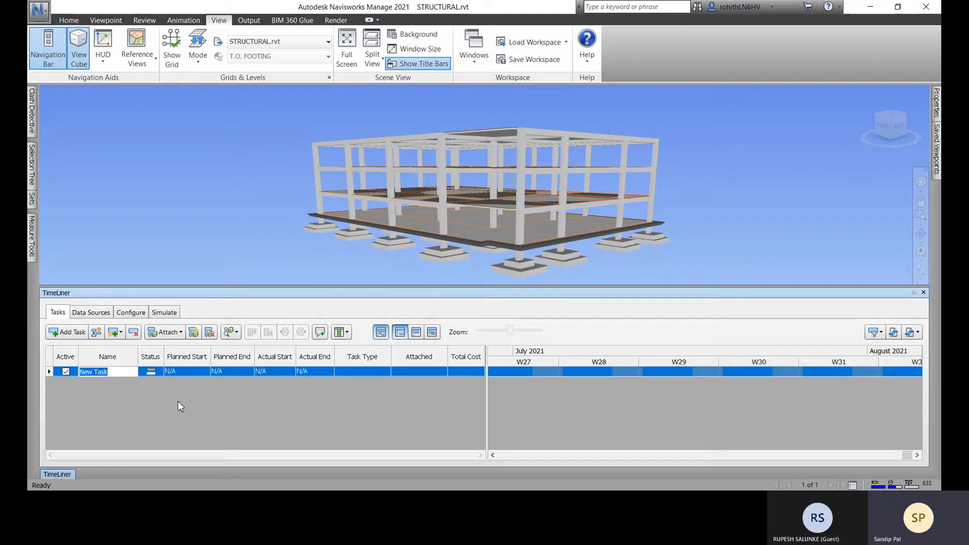
text(Foundatio)
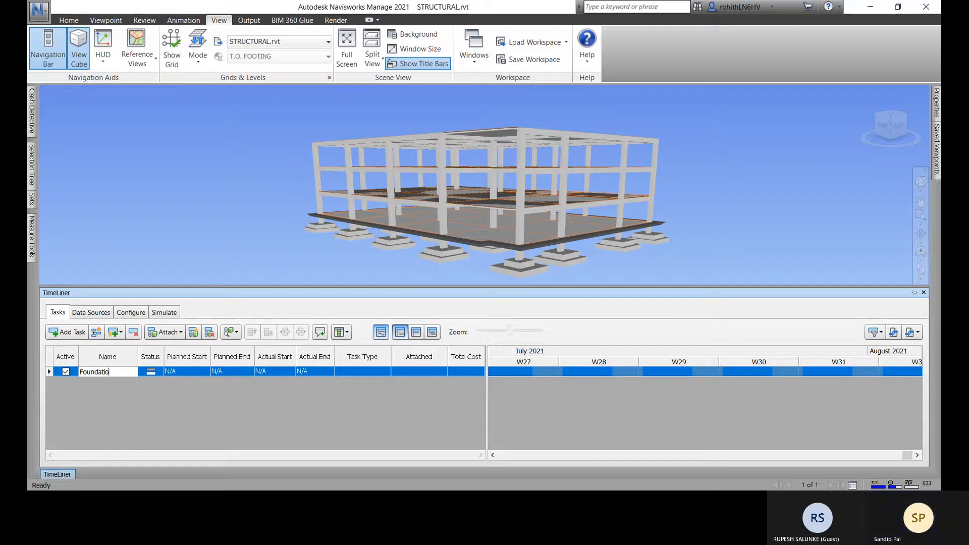
text(n)
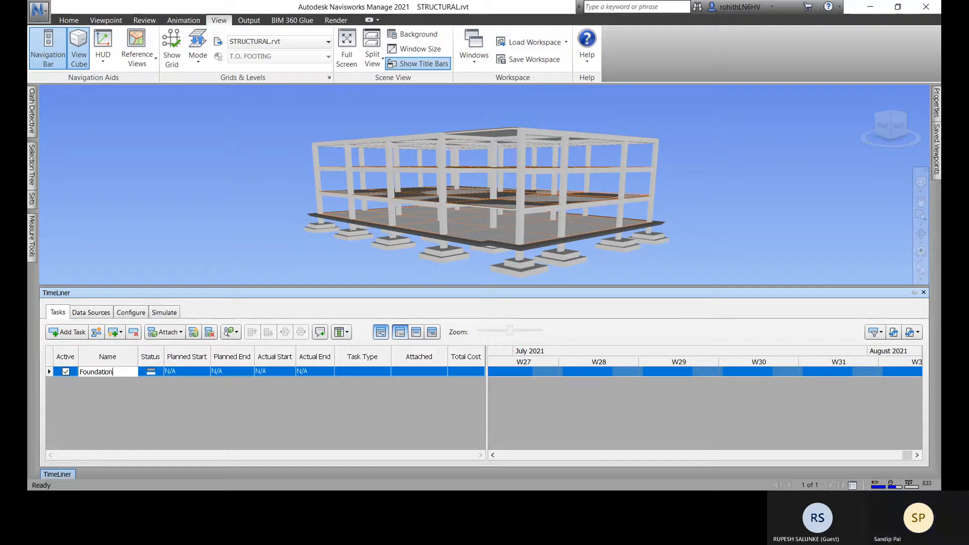
click(150, 374)
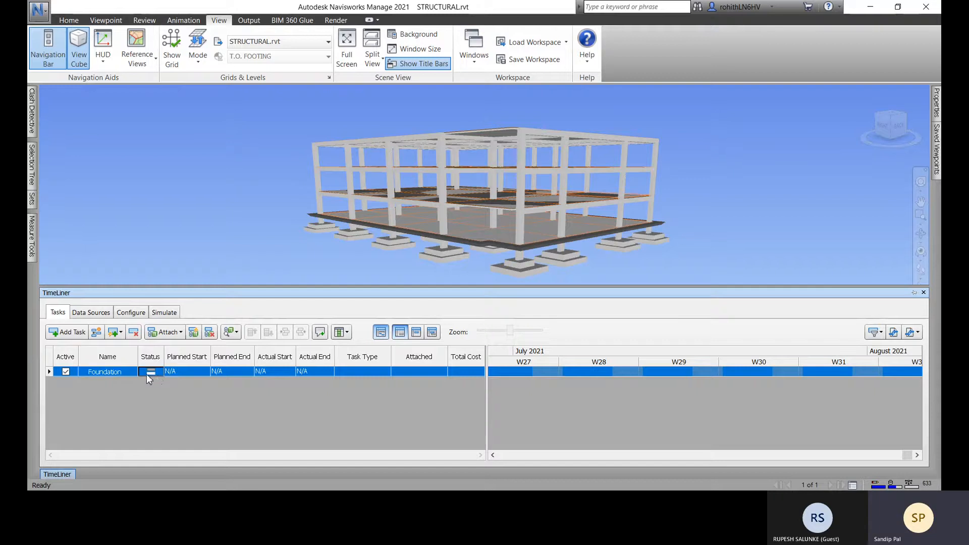
Step: Set the Foundation task's planned start to 29-06-2021 and its planned end to 30-06-2021
click(184, 372)
click(206, 374)
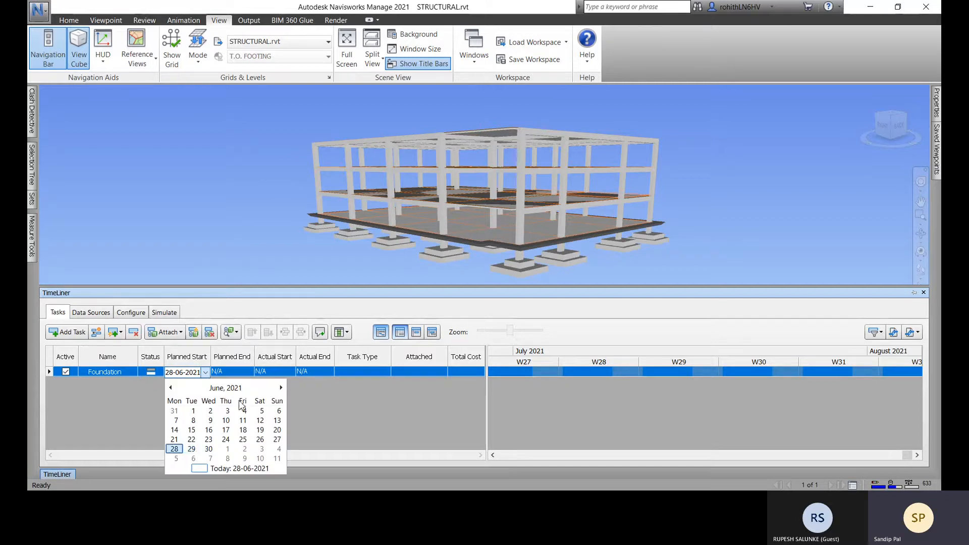
click(195, 449)
click(233, 374)
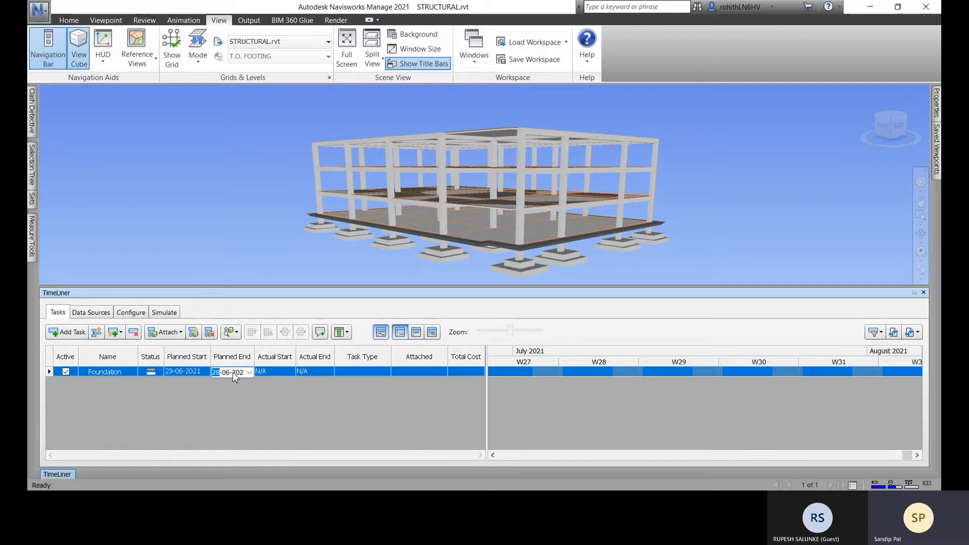
click(249, 372)
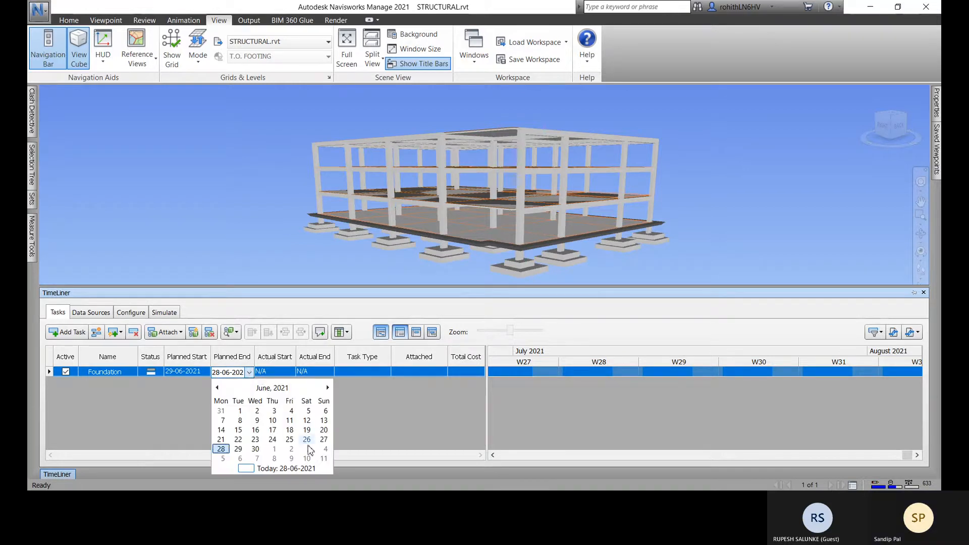
click(256, 448)
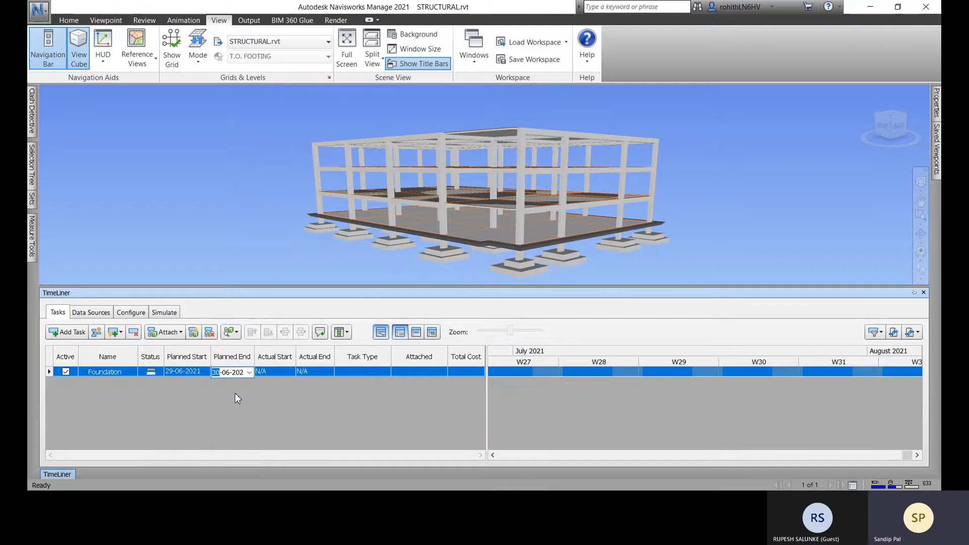
Step: Set the Foundation task's actual start to 29-06-2021 and its actual end to 30-06-2021
click(281, 370)
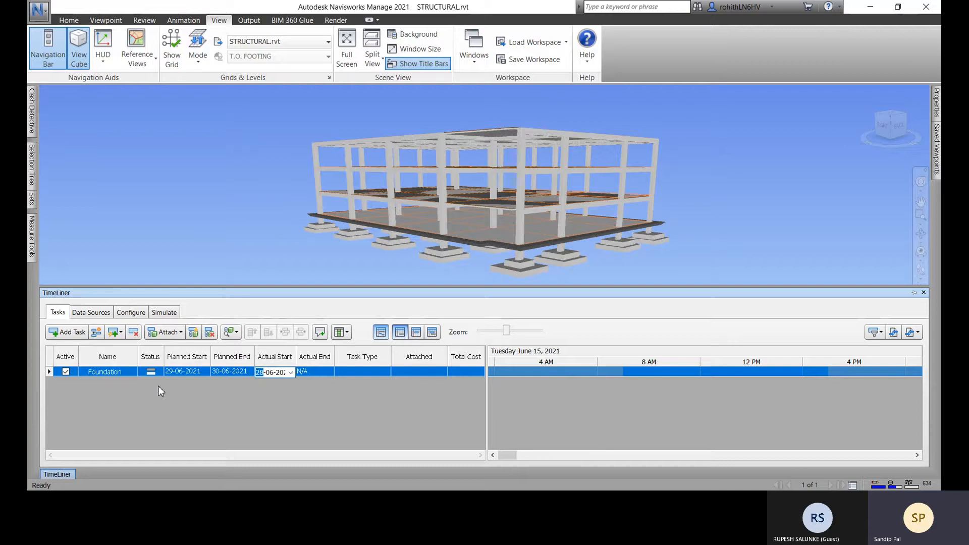
click(290, 373)
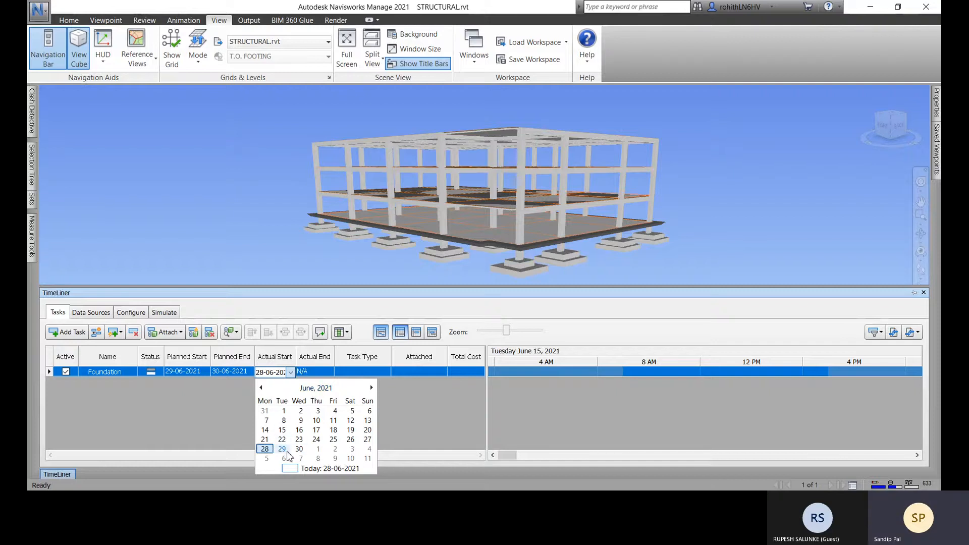
click(285, 451)
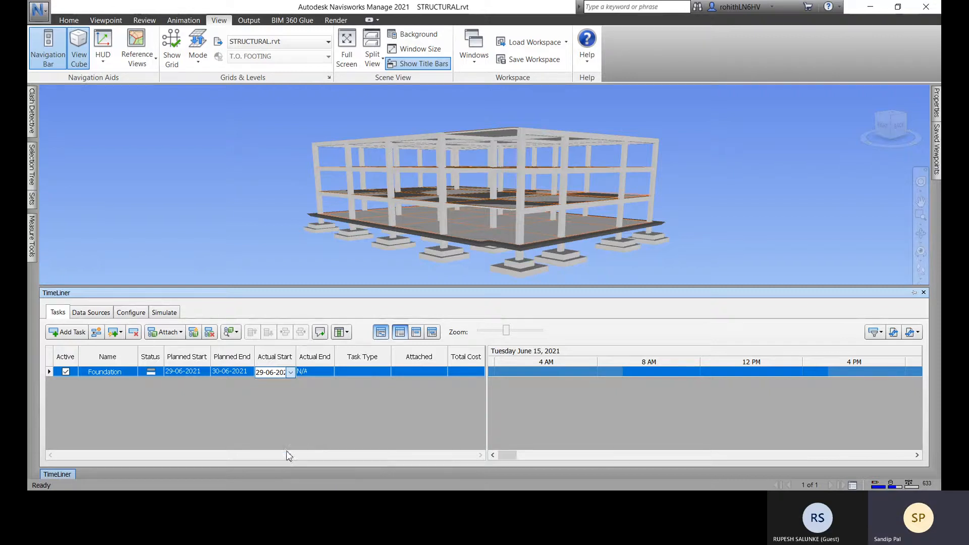
click(320, 371)
click(329, 372)
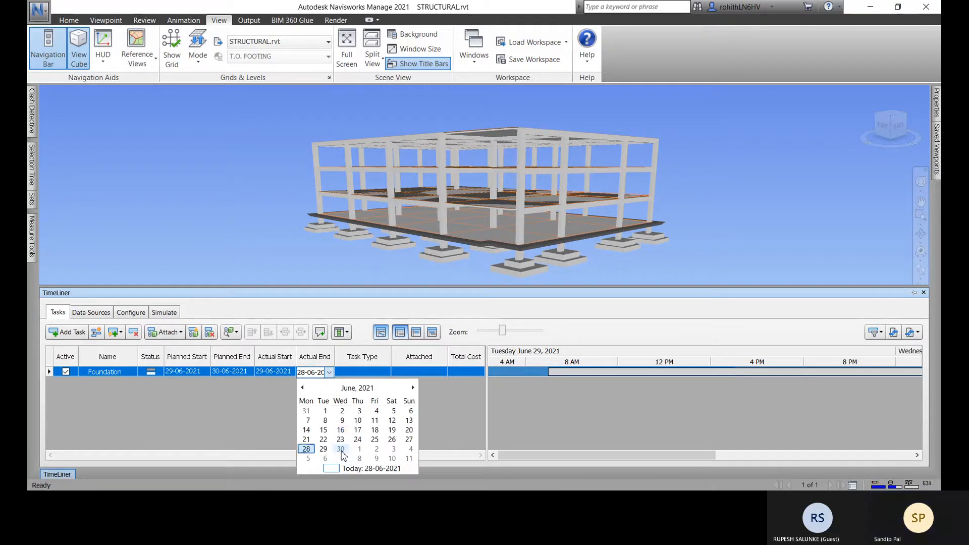
click(340, 449)
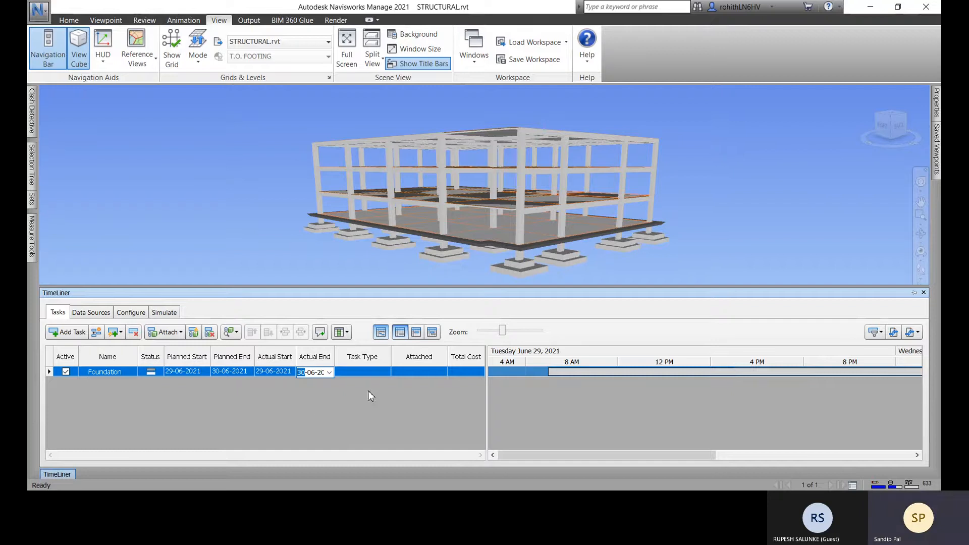
click(288, 385)
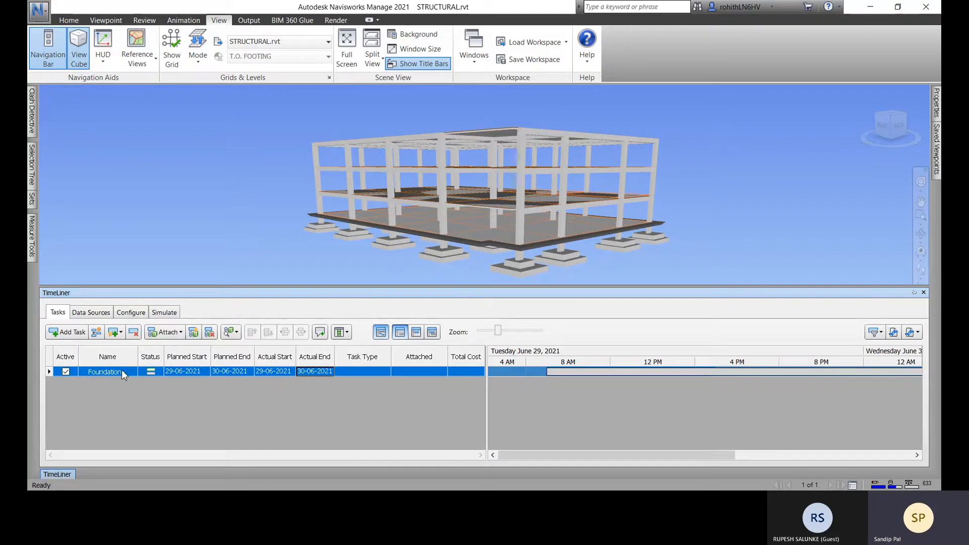
Step: Set the task type of the Foundation task to Construct
click(379, 372)
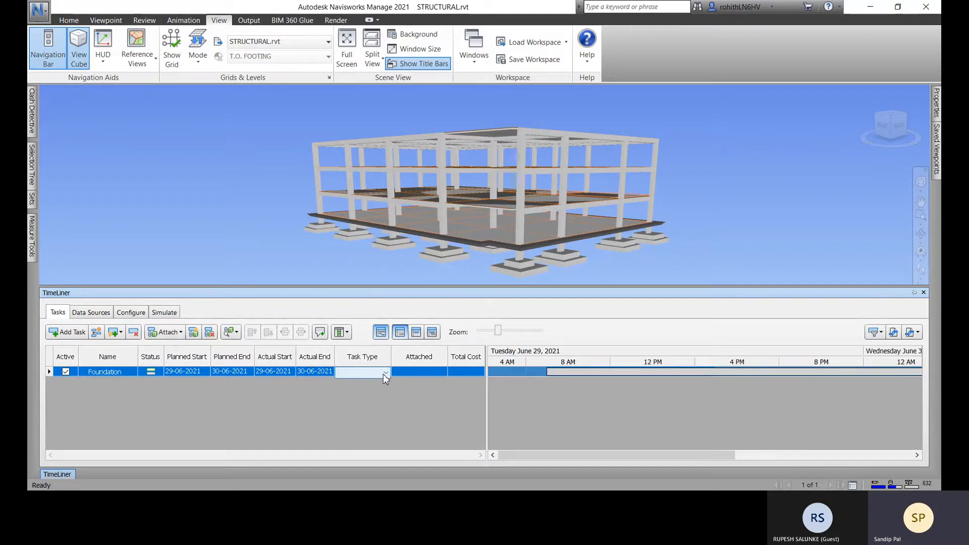
click(386, 374)
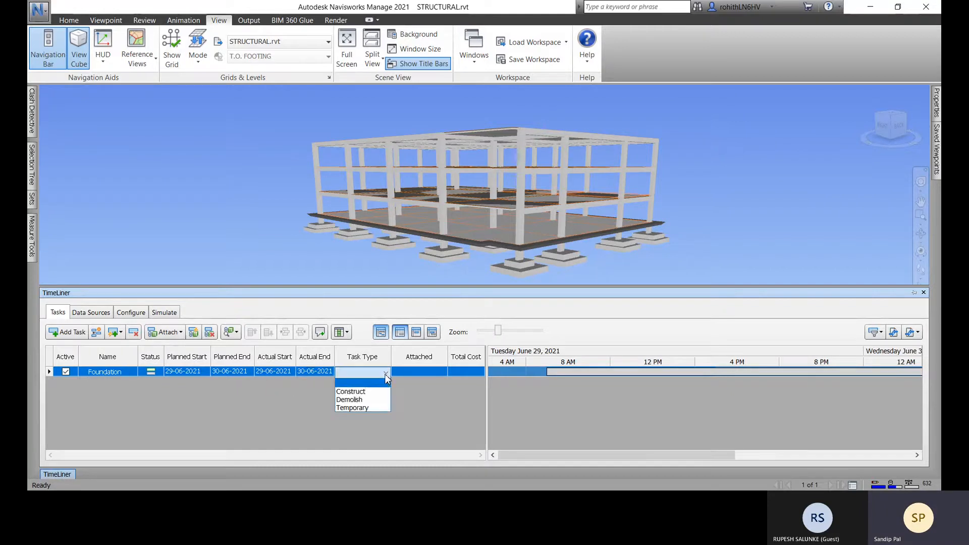
click(341, 394)
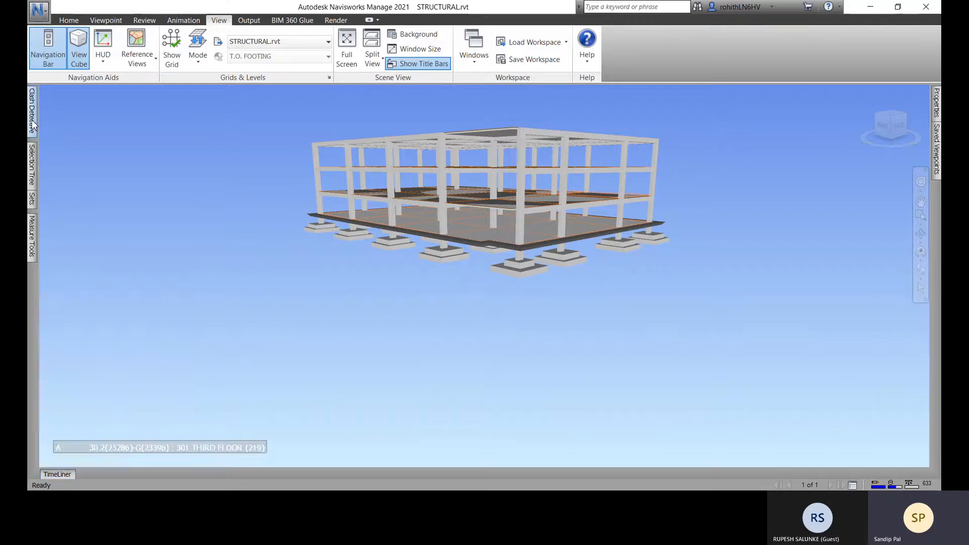
Step: Select all Structural Foundations on the T.O. FOOTING level of STRUCTURAL.rvt through the Selection Tree
mouse_move(33, 172)
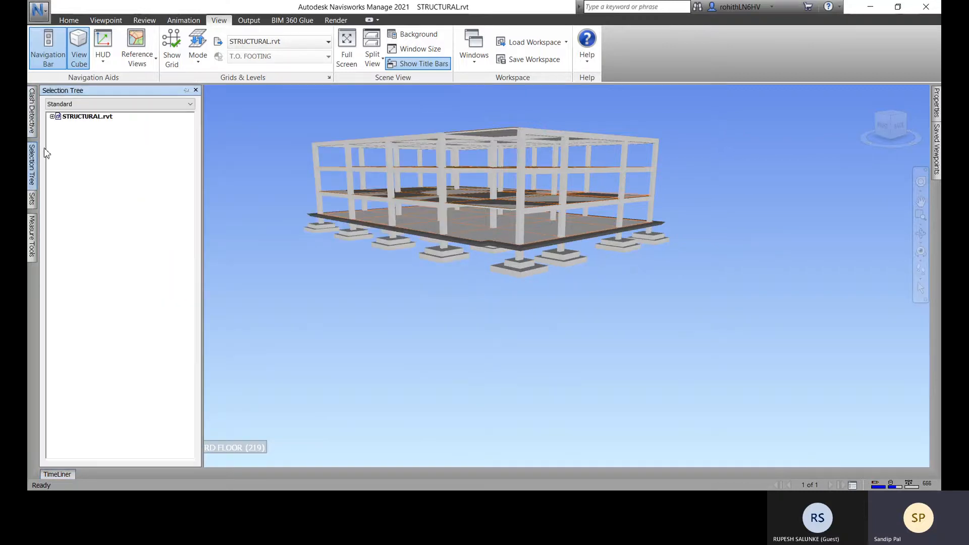
click(51, 117)
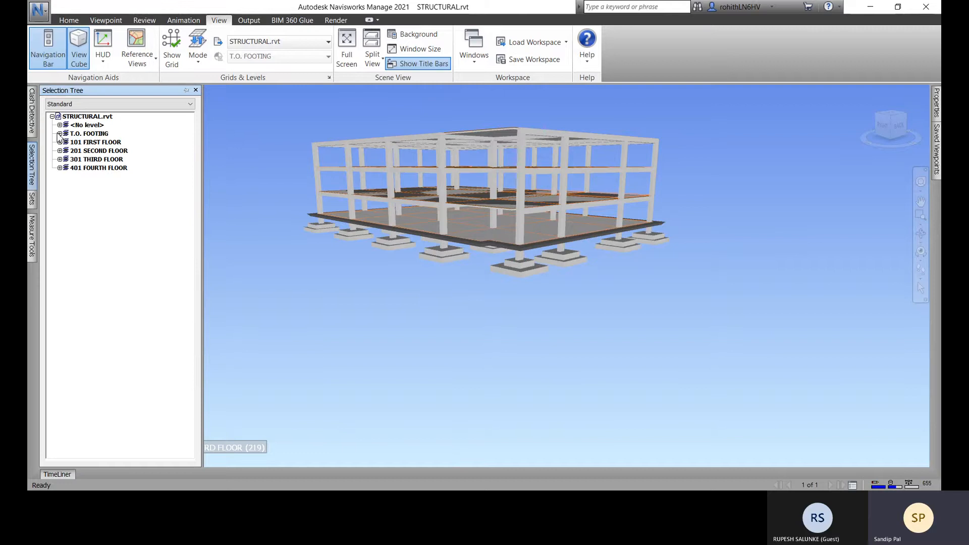
click(59, 134)
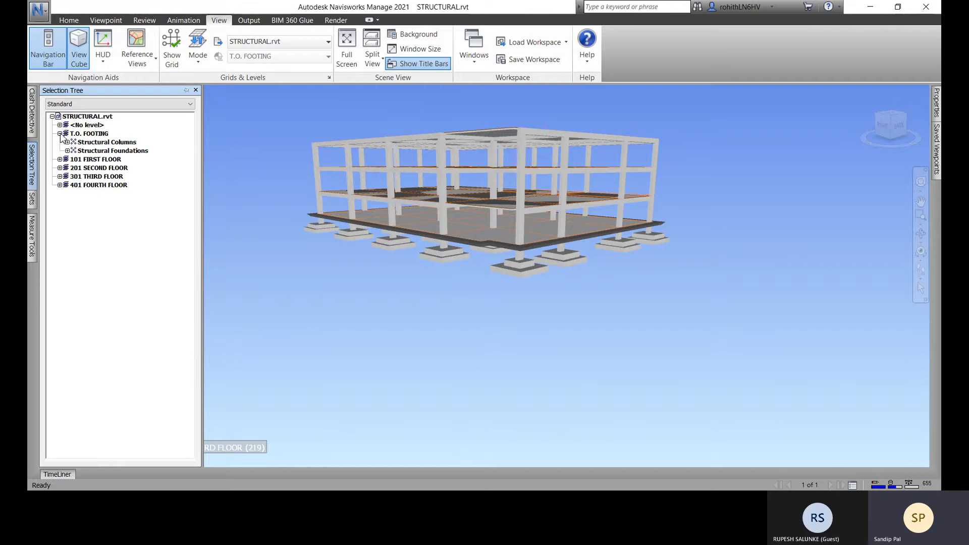
click(112, 150)
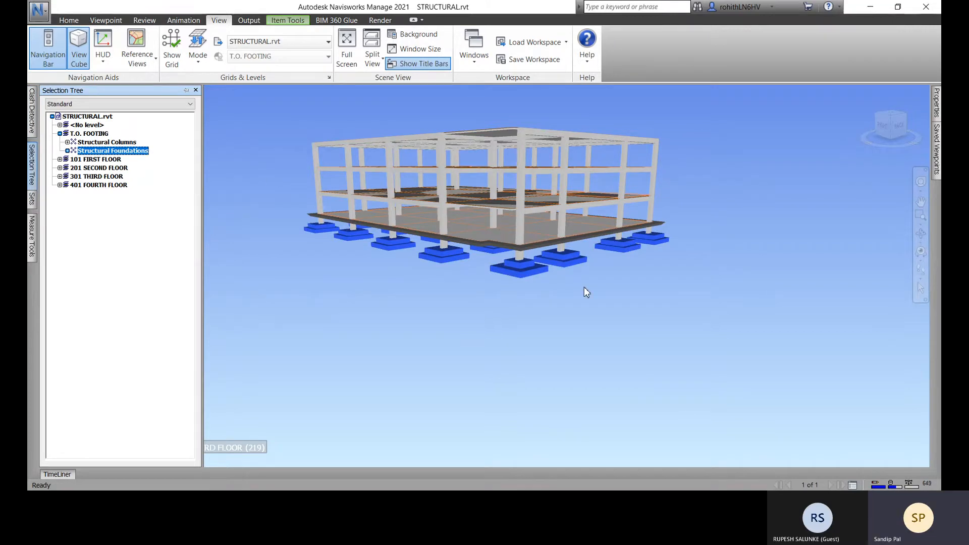
click(58, 474)
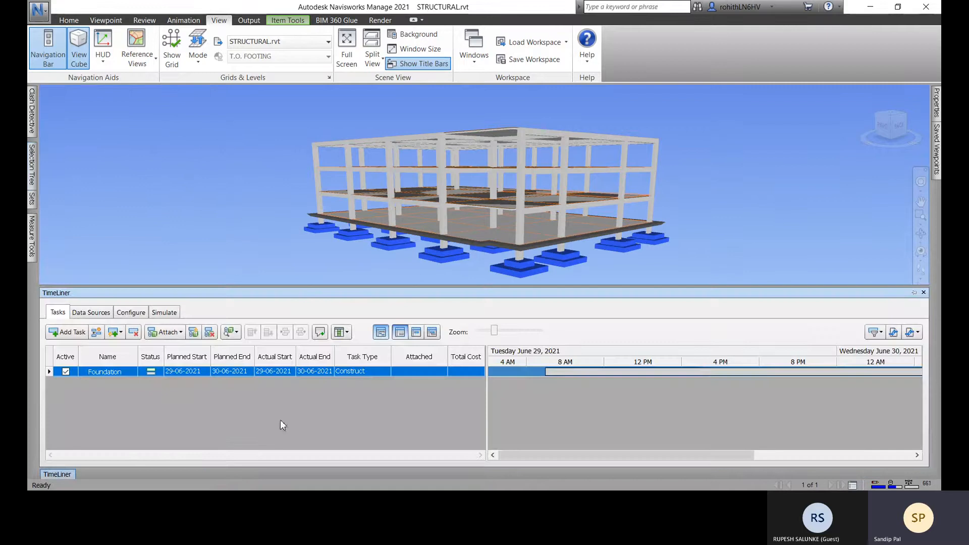
right_click(419, 373)
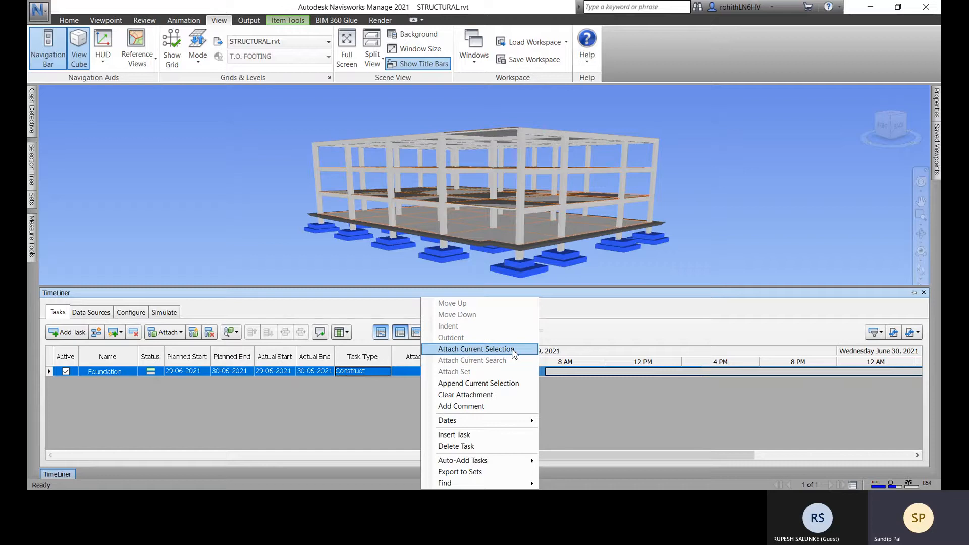
click(180, 334)
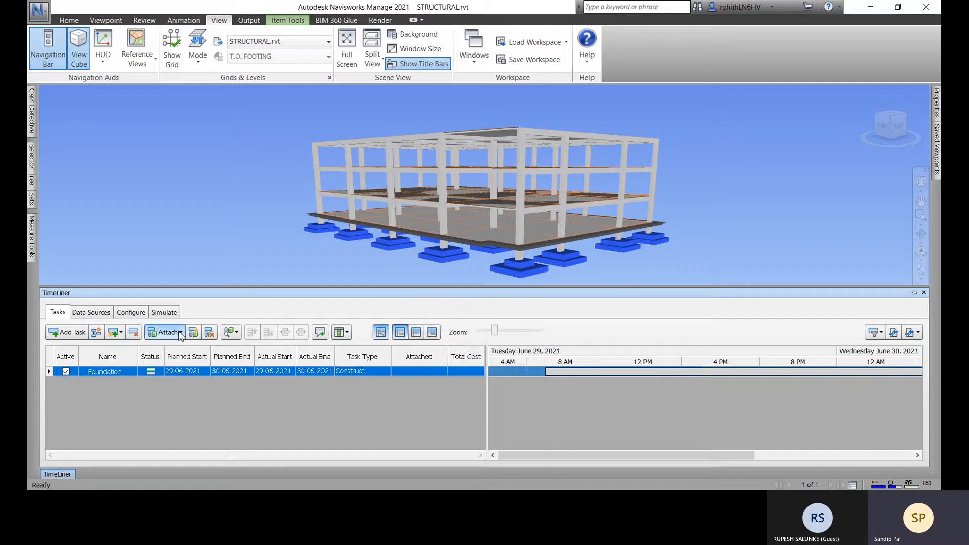
click(181, 333)
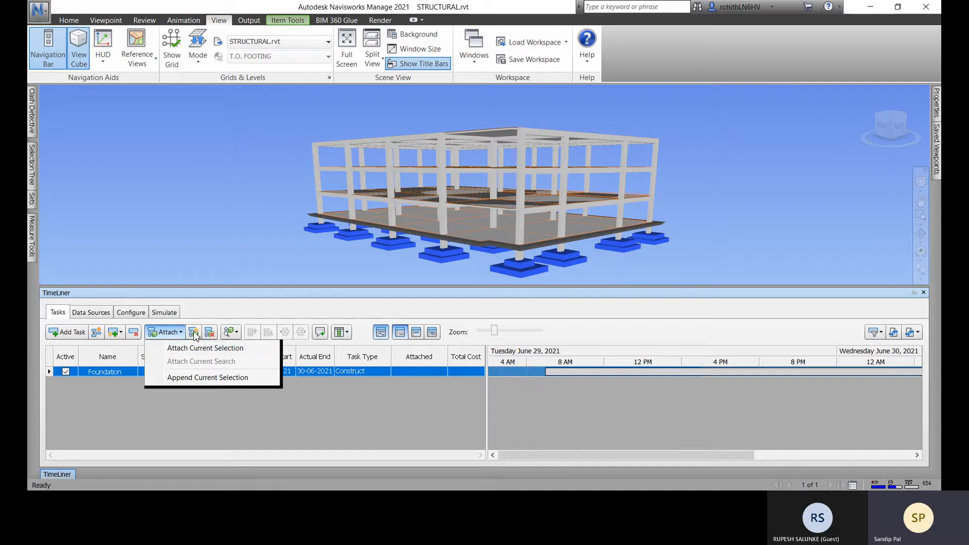
click(209, 310)
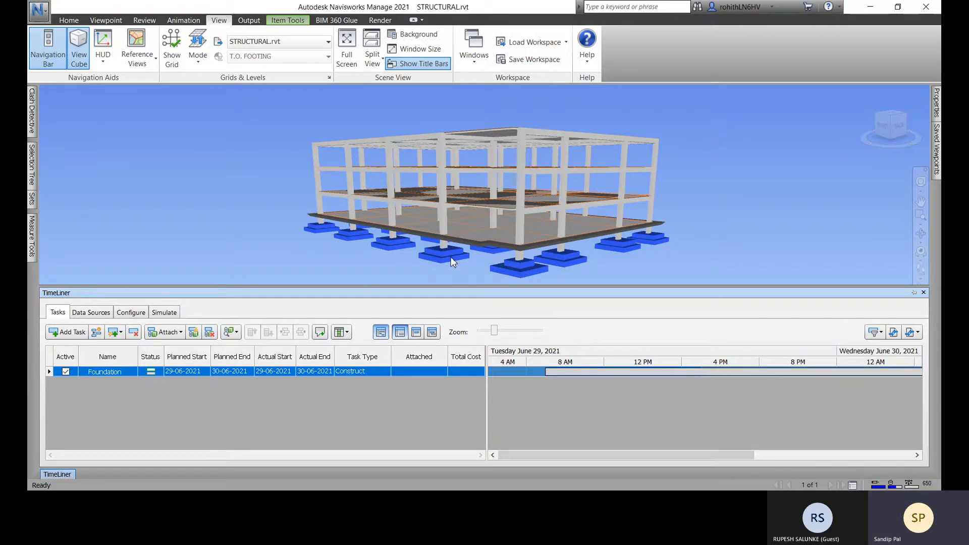
mouse_move(452, 261)
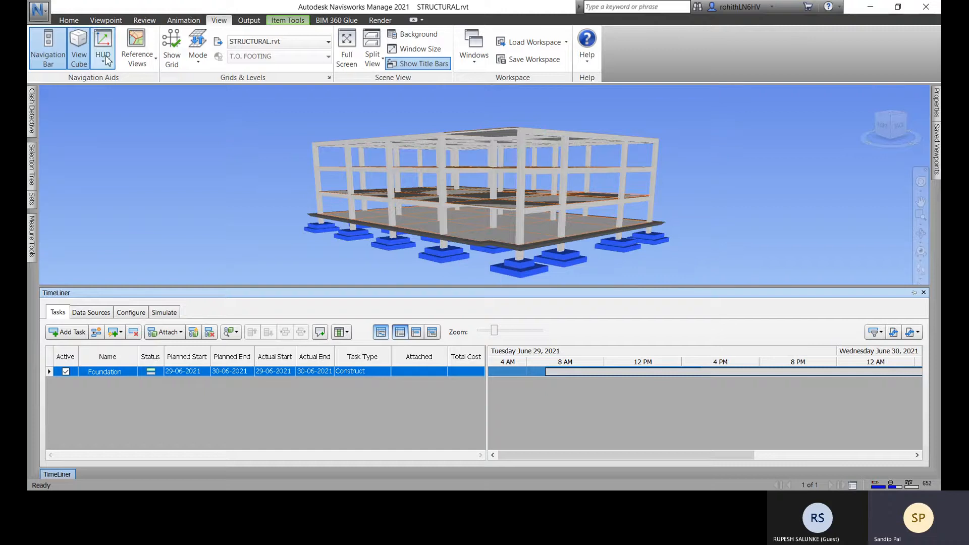
Step: Save the selected structural foundations as a selection set named Foundation and clear the selection
click(107, 21)
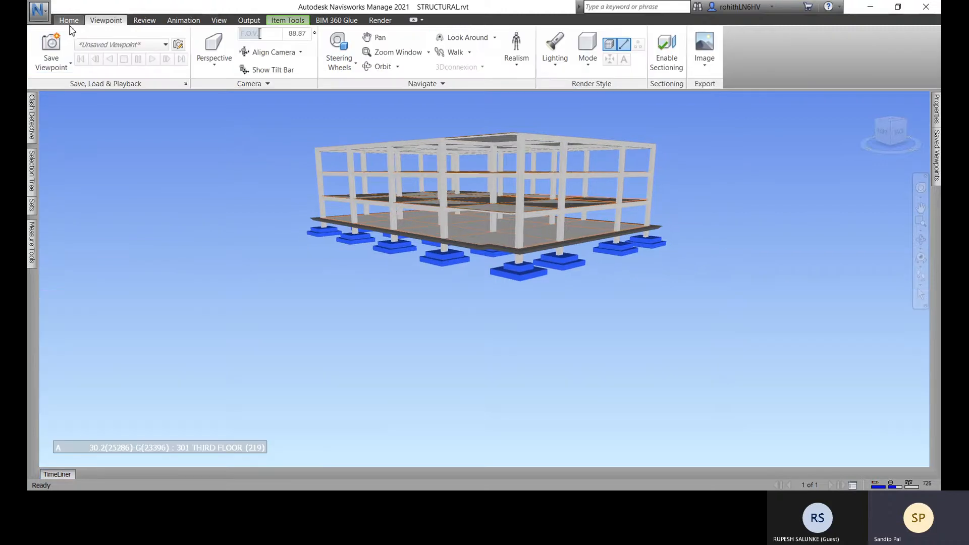
click(67, 20)
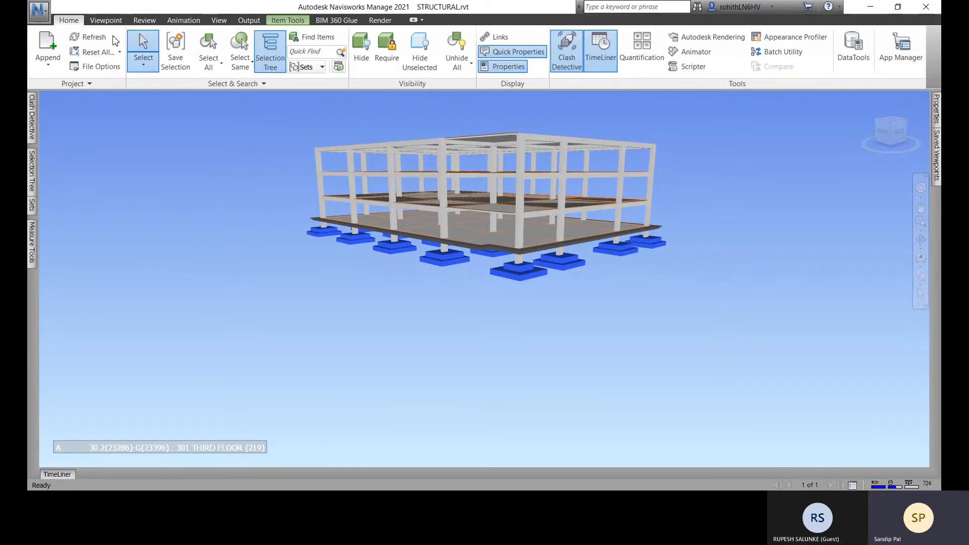
click(180, 65)
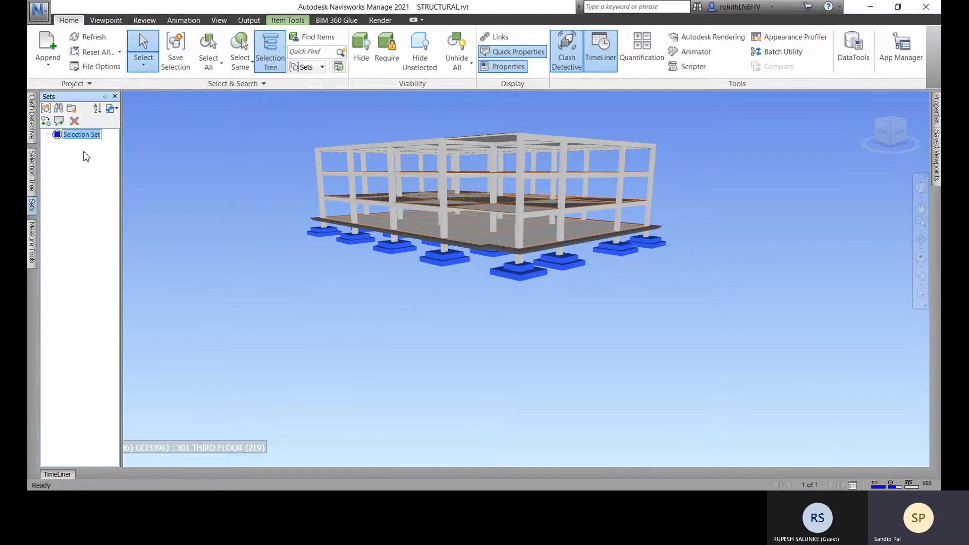
text(Foun)
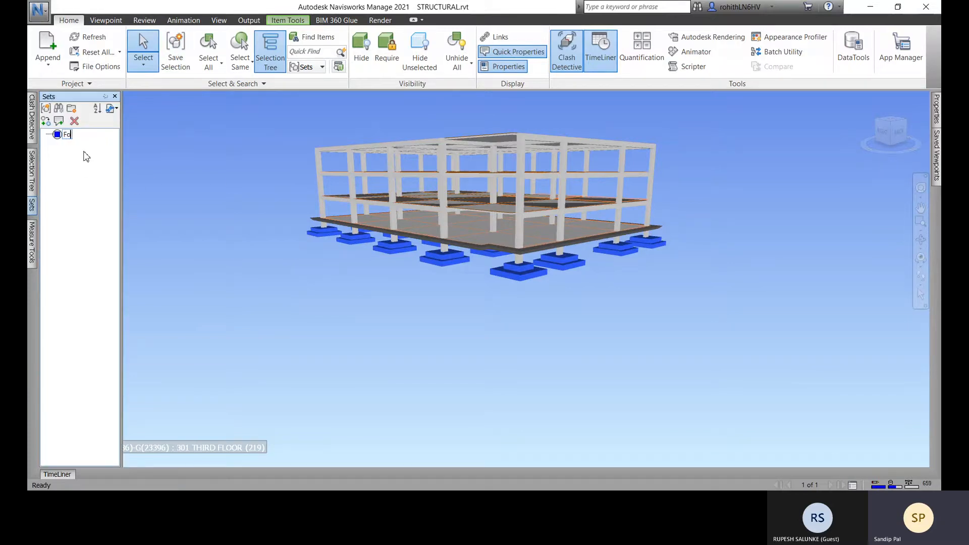
text(tion)
key(Return)
click(329, 376)
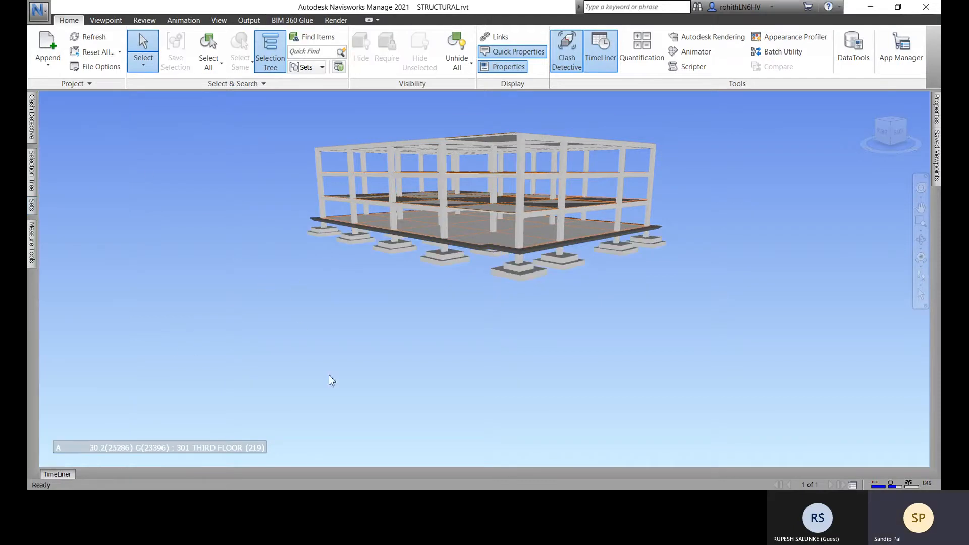
Step: Attach the Foundation selection set to the Foundation task and highlight its attached elements in the model
click(64, 476)
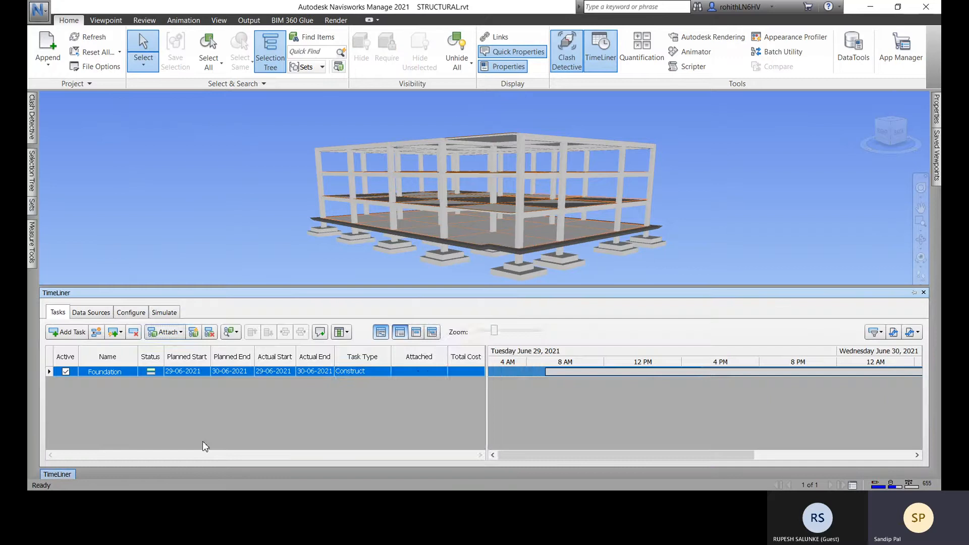
right_click(421, 374)
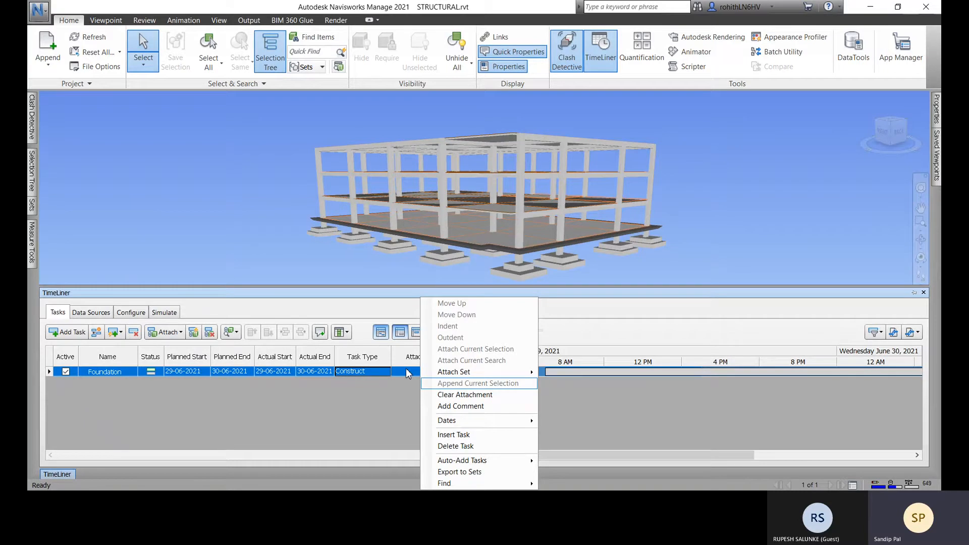
mouse_move(532, 373)
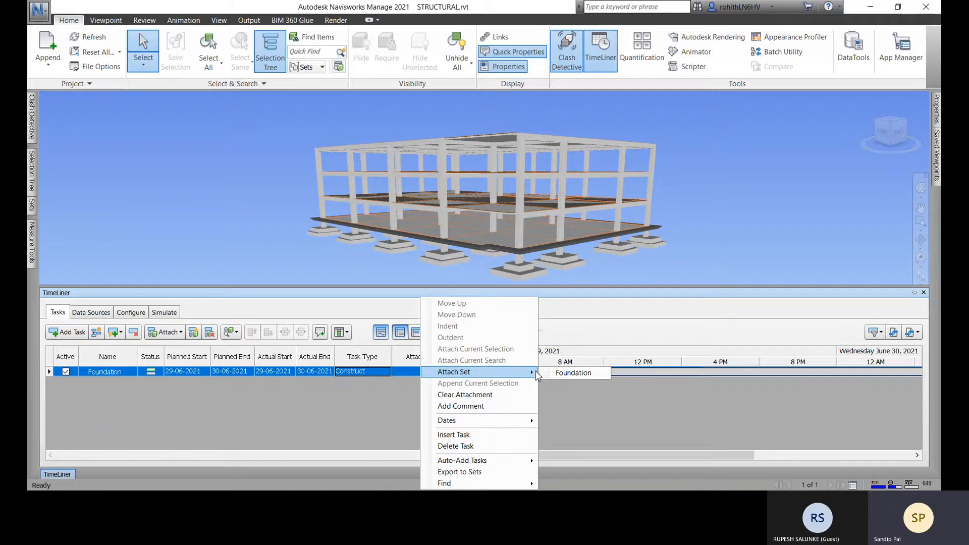
click(570, 378)
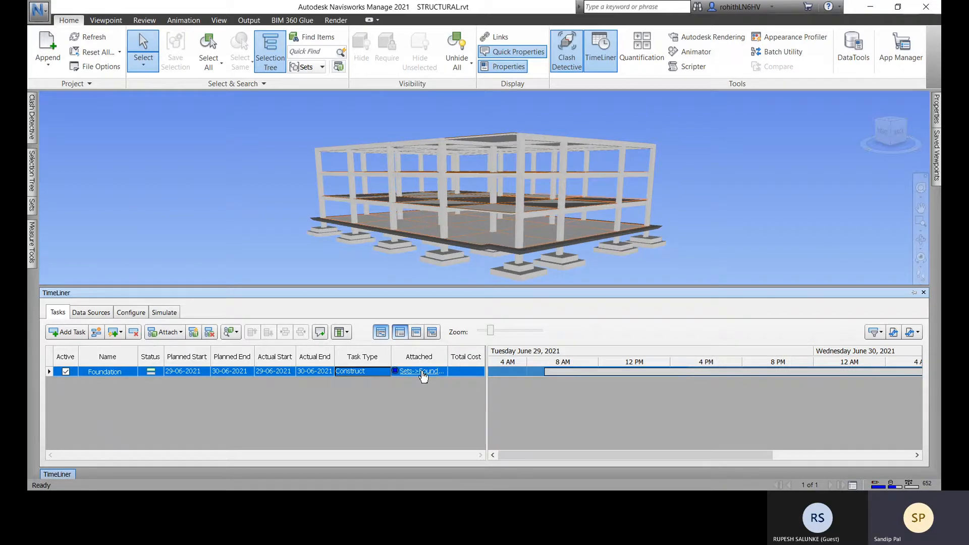
click(421, 371)
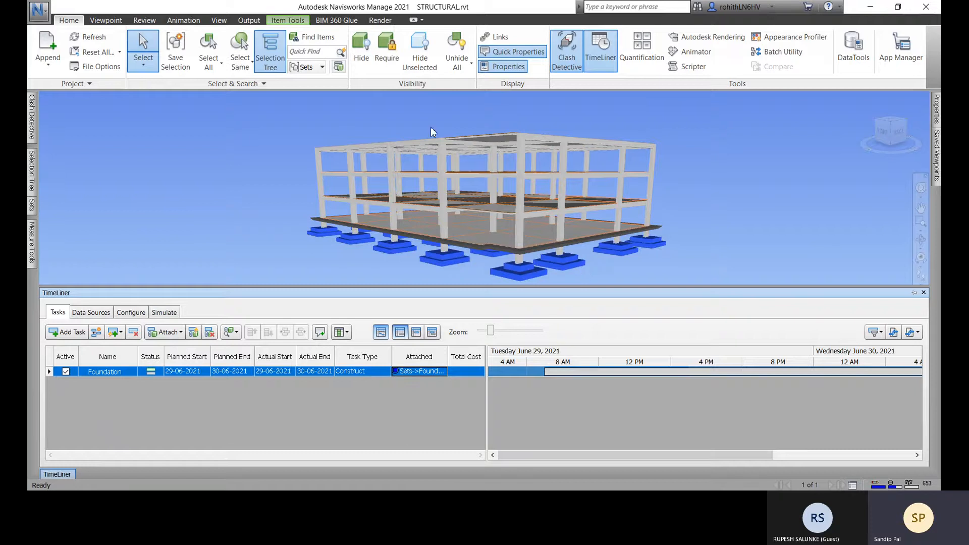
middle_drag(591, 268, 598, 291)
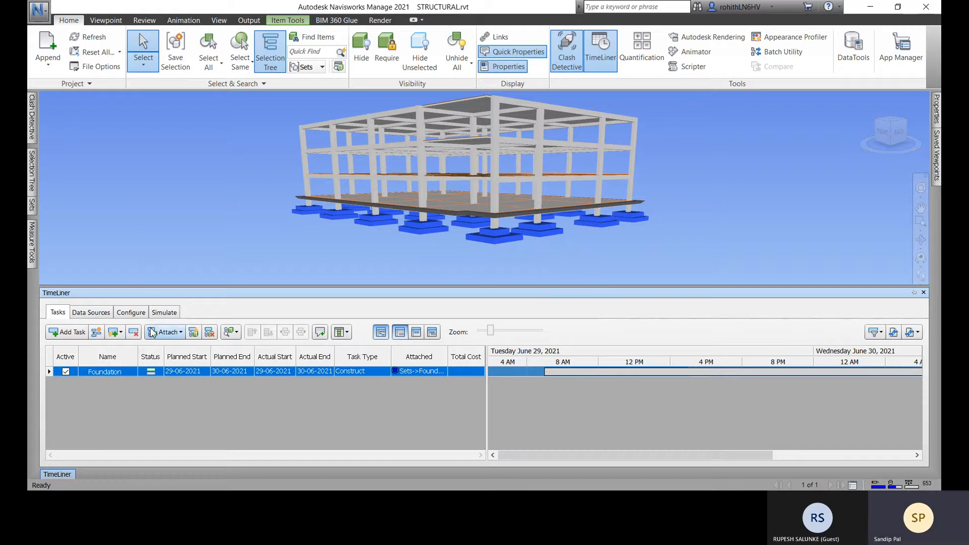
Step: Play the TimeLiner simulation of the Foundation task and view the footings from above
click(171, 313)
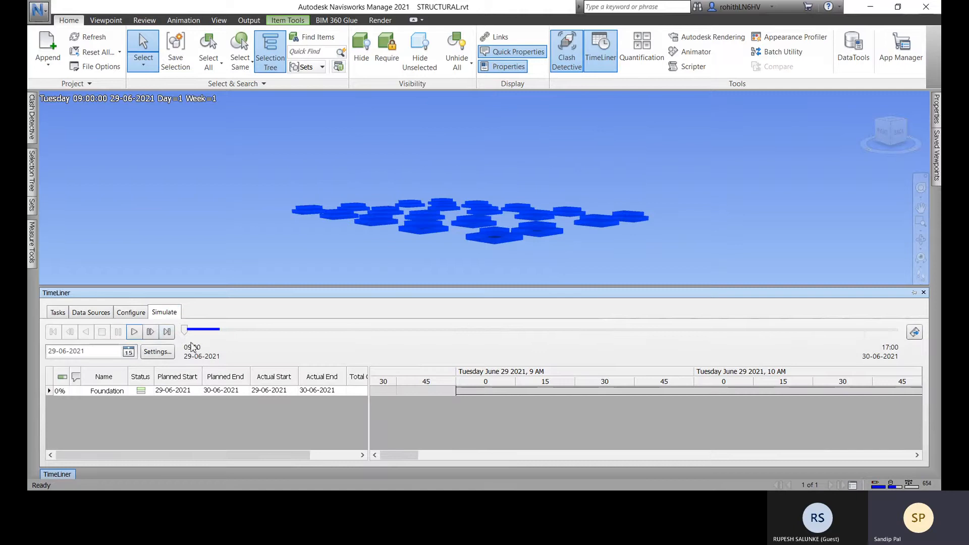
click(304, 264)
shift+middle_drag(311, 283, 312, 306)
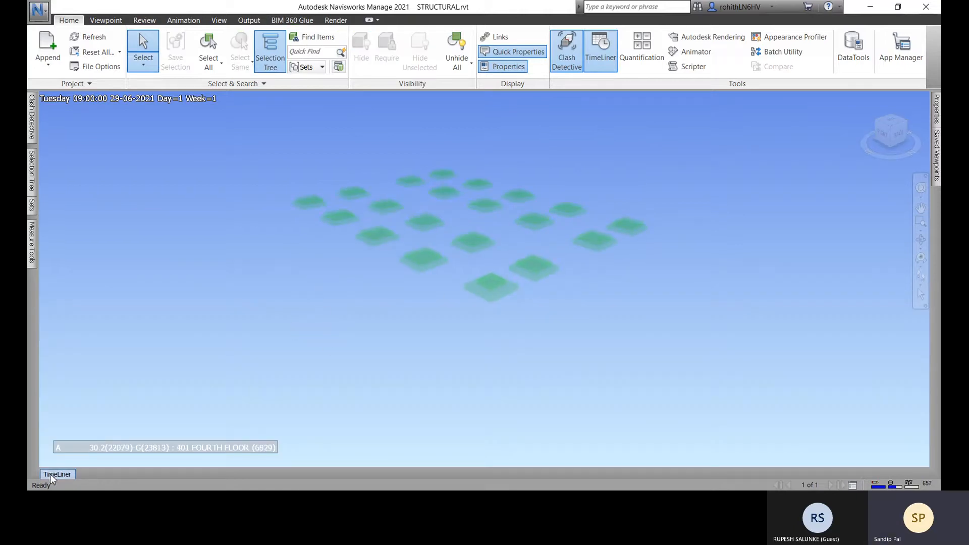
mouse_move(50, 475)
click(137, 333)
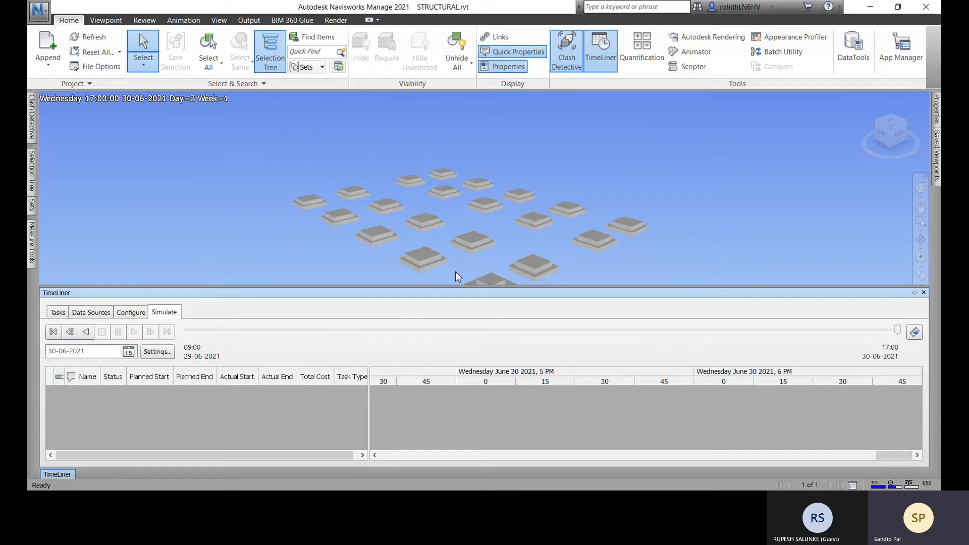
middle_drag(393, 223, 395, 210)
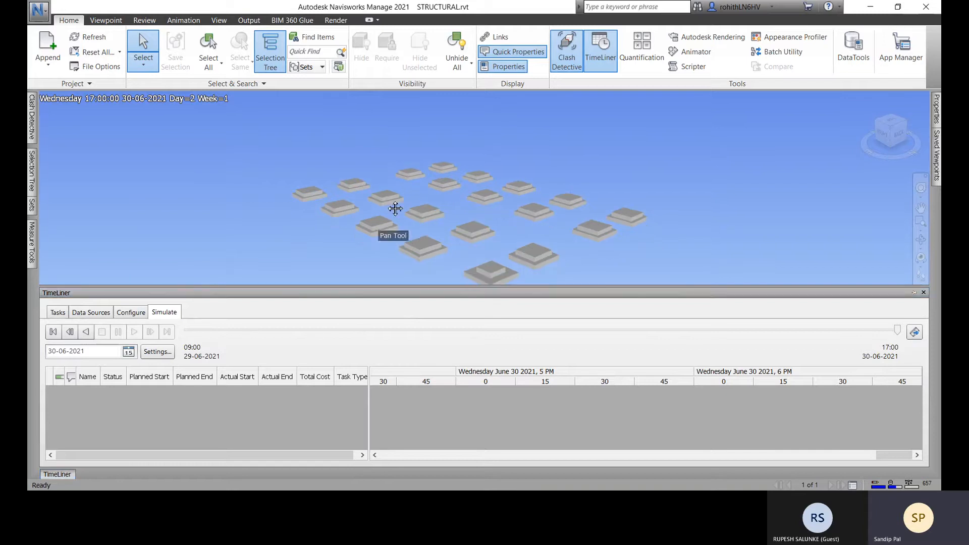
Step: Set the late appearance of the Construct task type to Green
click(132, 313)
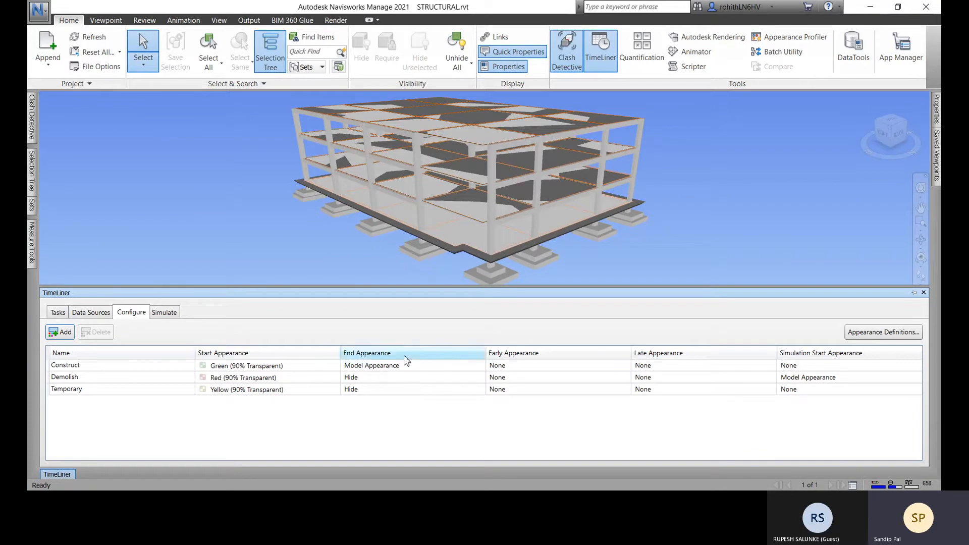
click(649, 367)
click(682, 368)
click(685, 368)
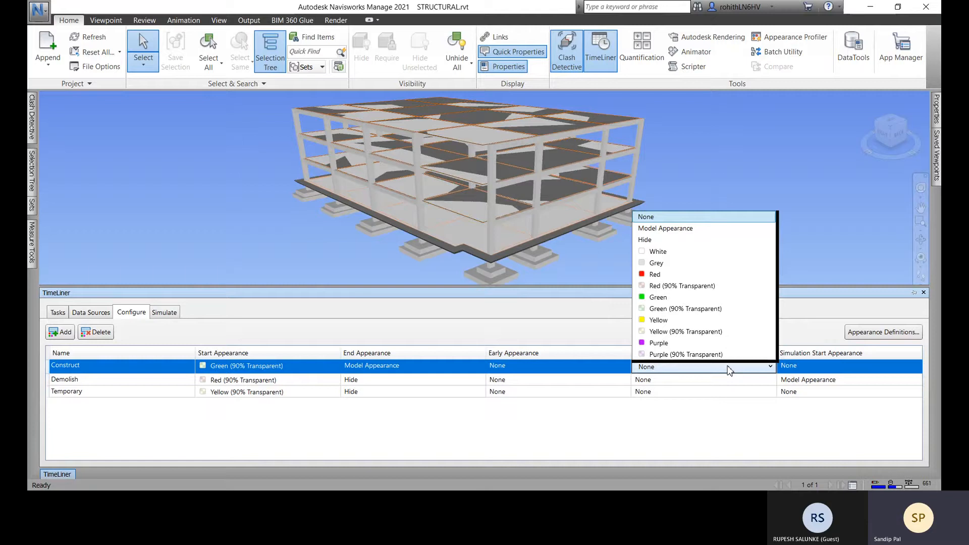
click(673, 298)
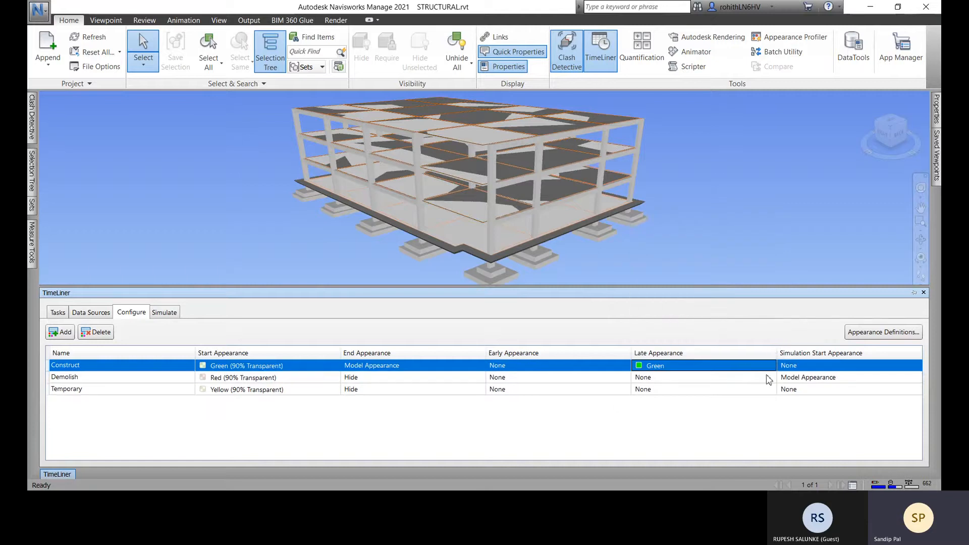
click(803, 370)
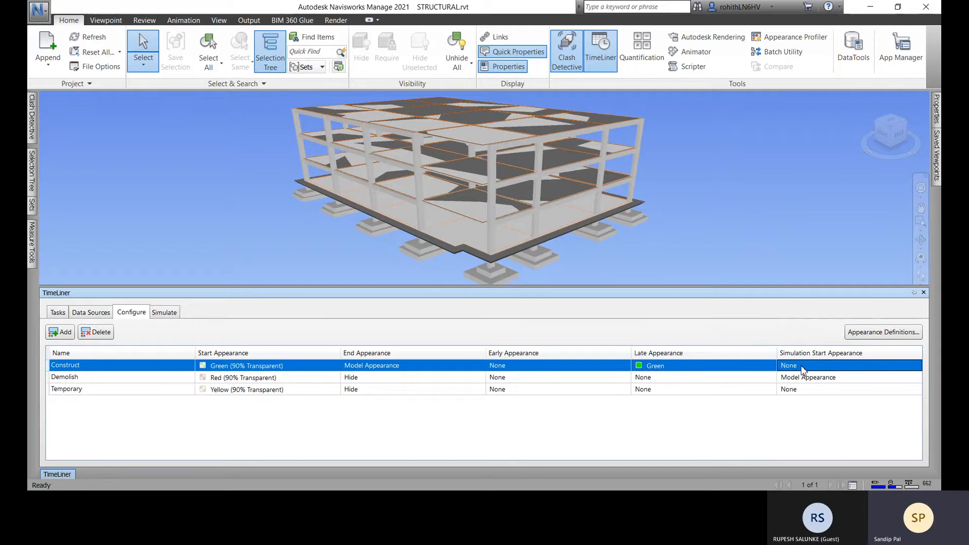
click(805, 369)
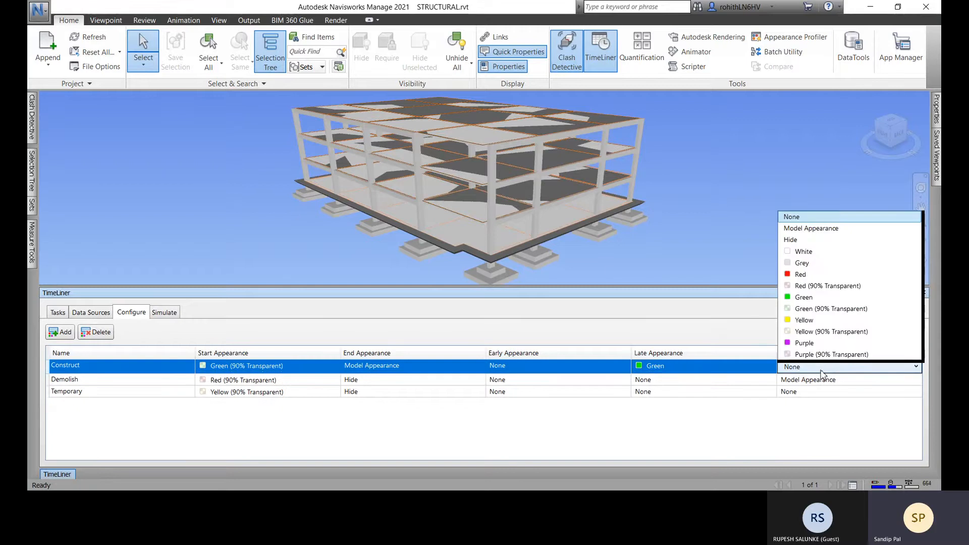
click(674, 432)
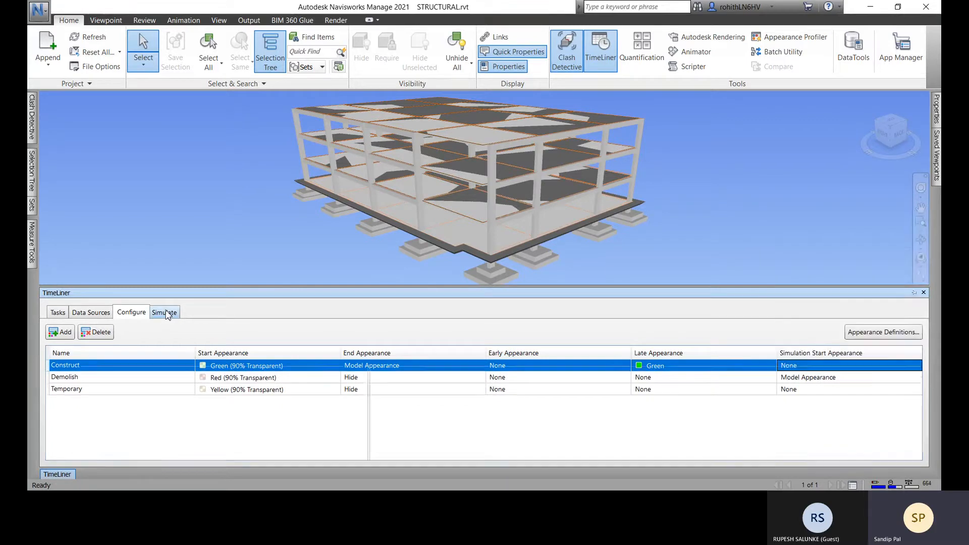
Step: Replay the construction simulation to check the Construct appearance settings
click(164, 313)
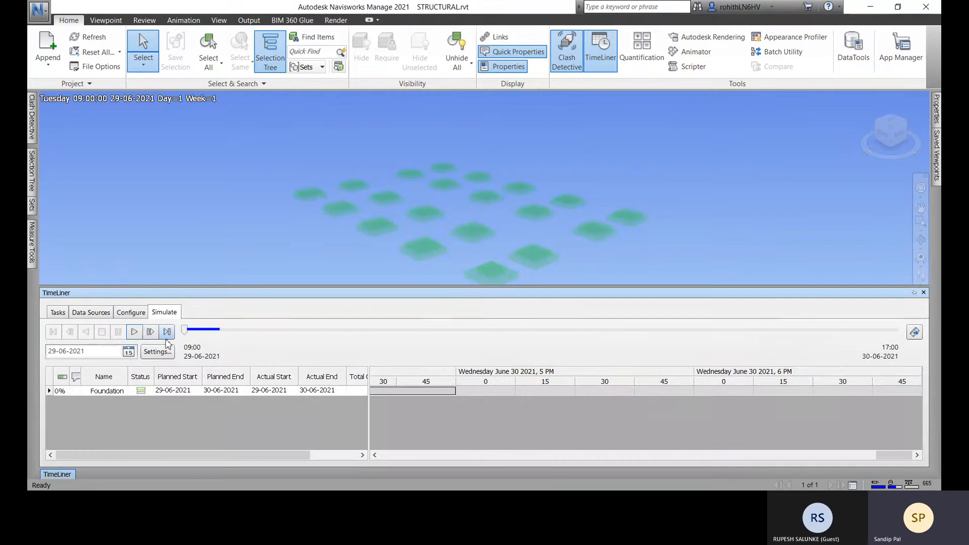
click(134, 332)
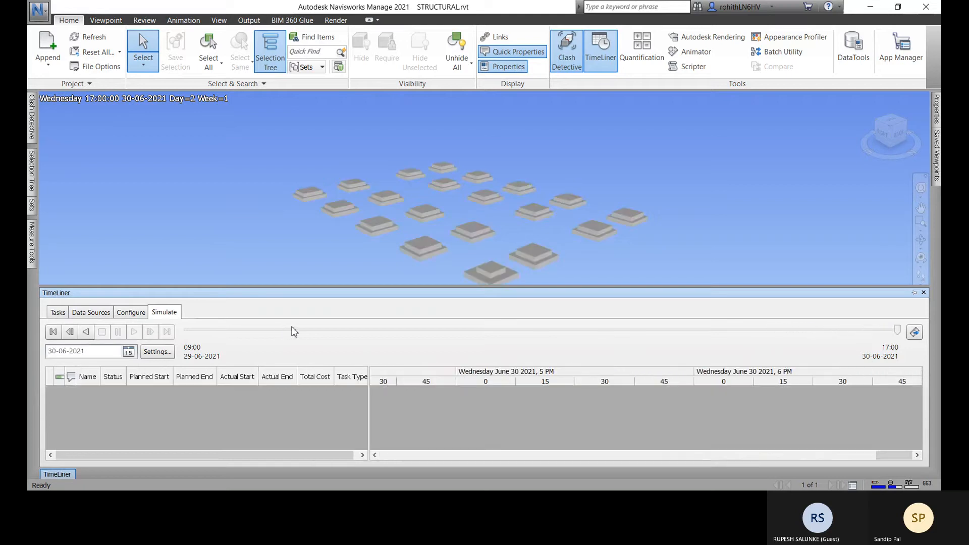
Step: Set the Construct task type's simulation start appearance to Green and its late appearance to None
click(130, 313)
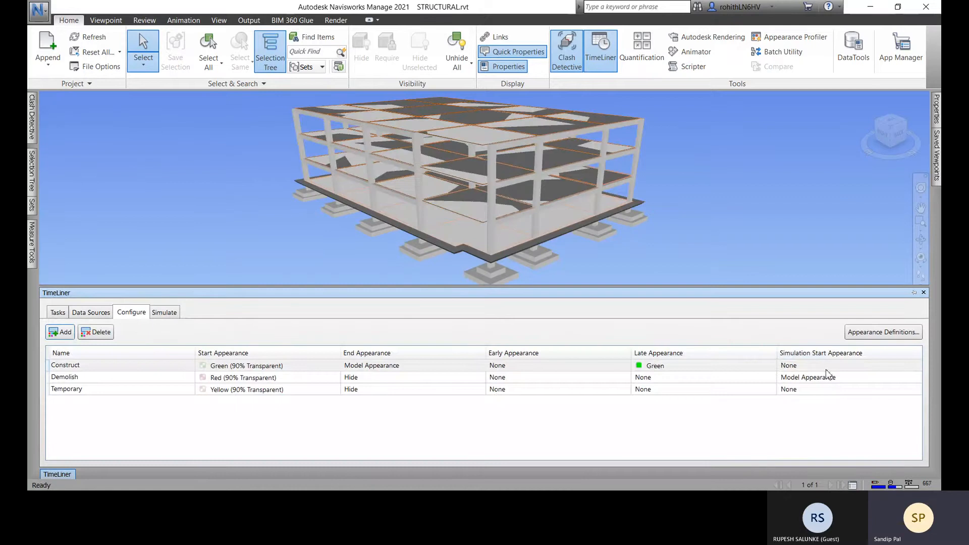
click(825, 367)
click(825, 365)
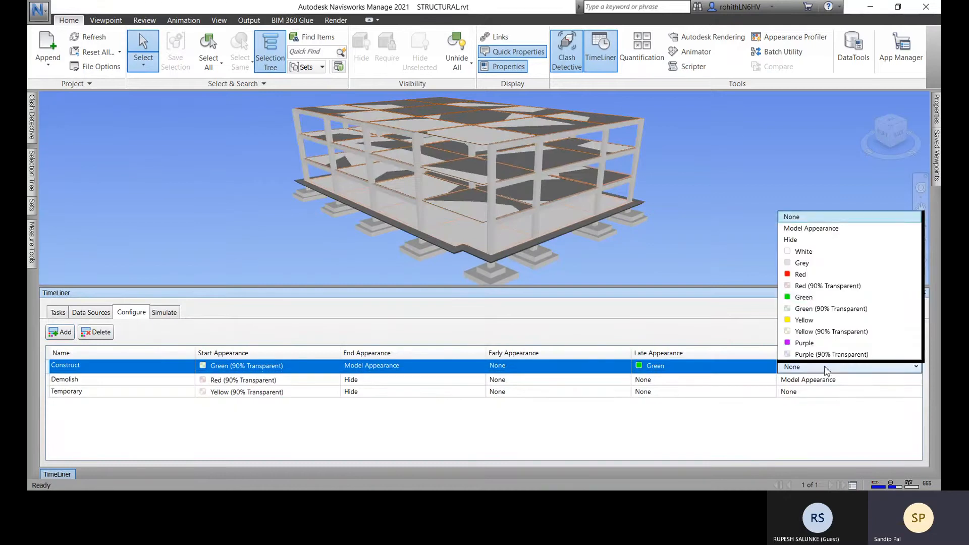
click(802, 301)
click(765, 369)
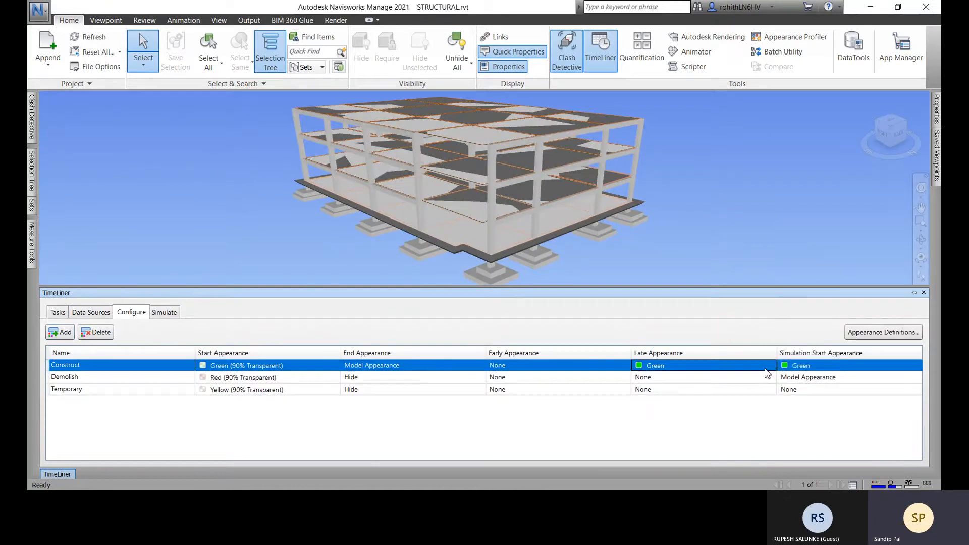
click(707, 367)
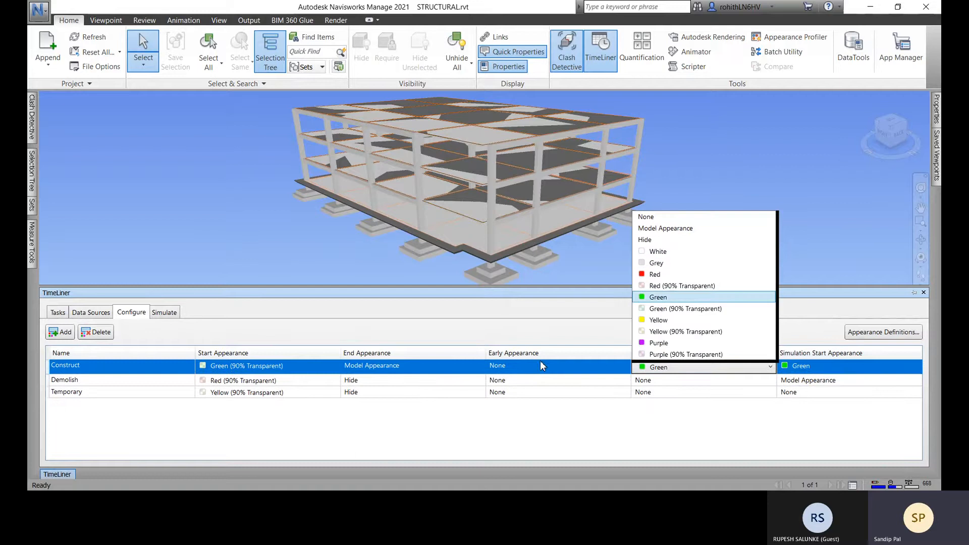
click(661, 218)
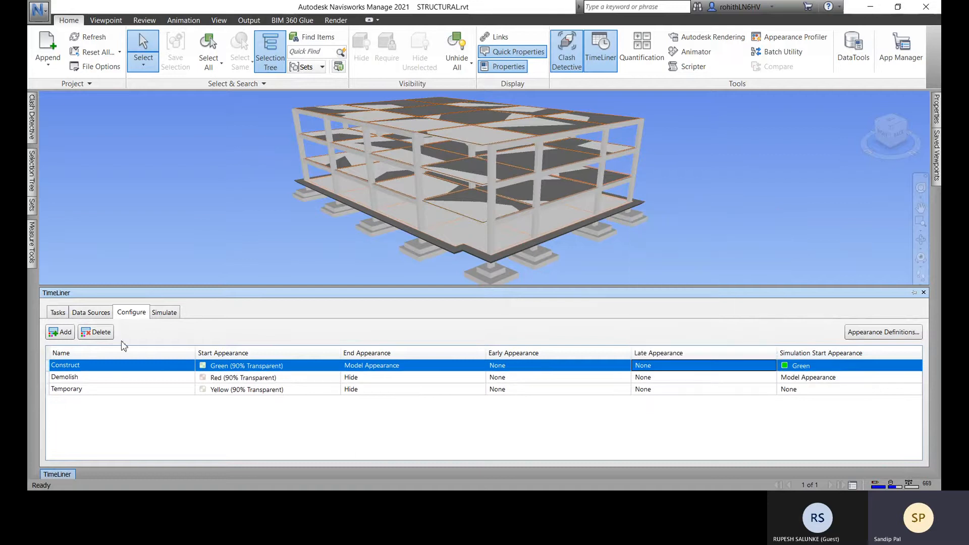
Step: Play the Foundation task simulation to check the Green simulation start appearance
click(166, 313)
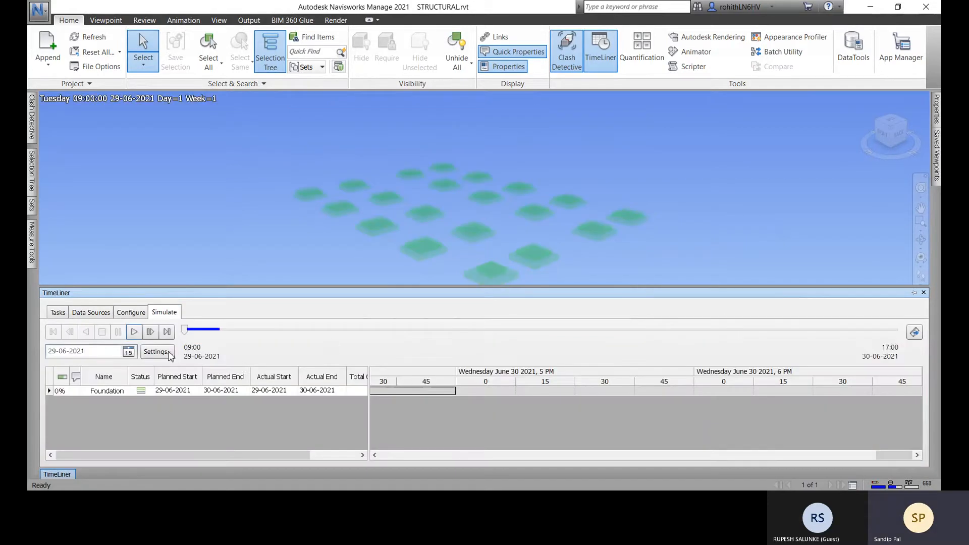
click(134, 332)
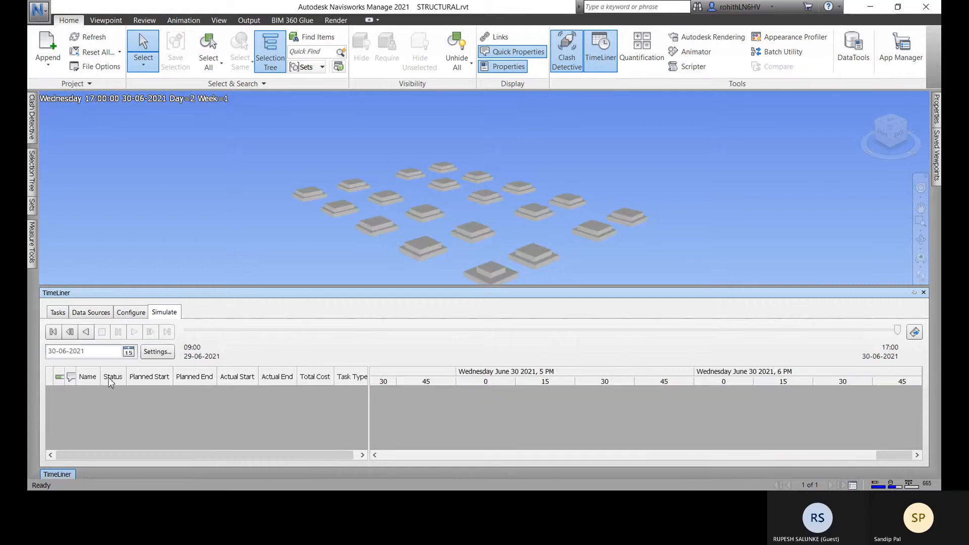
Step: Set the Construct task type's start appearance to Hide
click(131, 313)
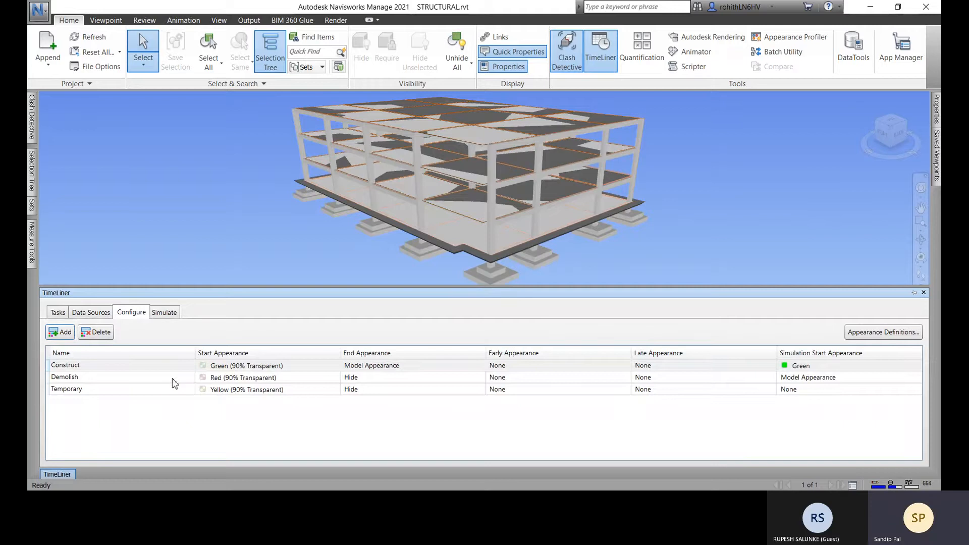
click(541, 371)
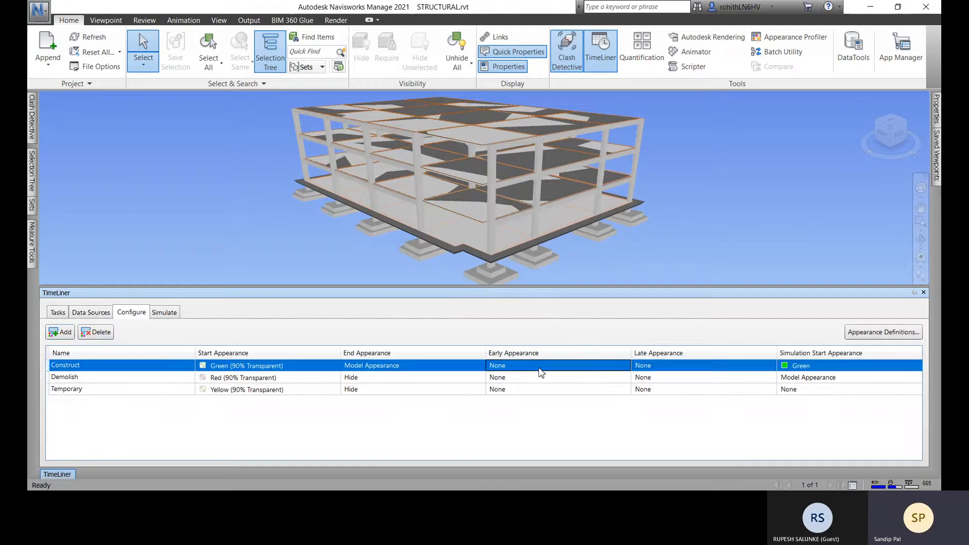
click(279, 368)
click(332, 368)
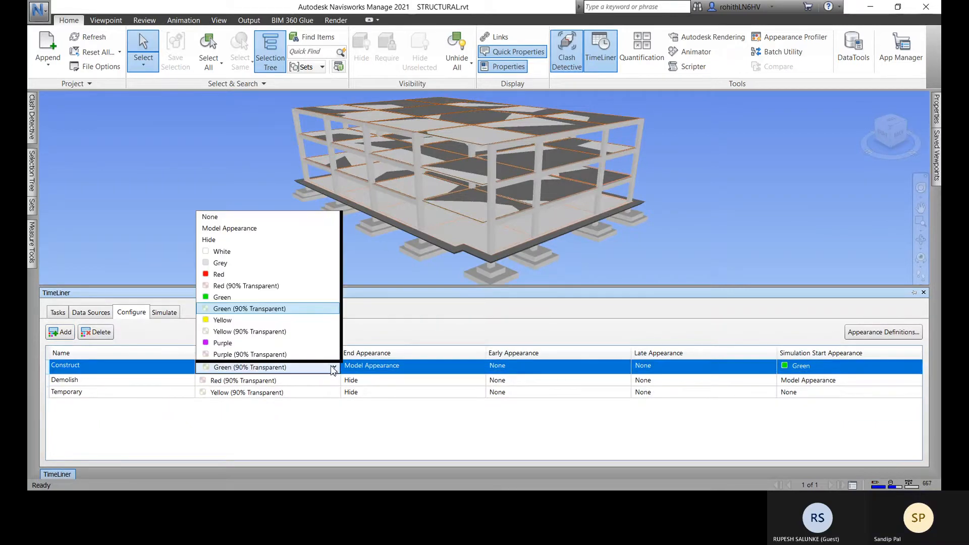
click(210, 240)
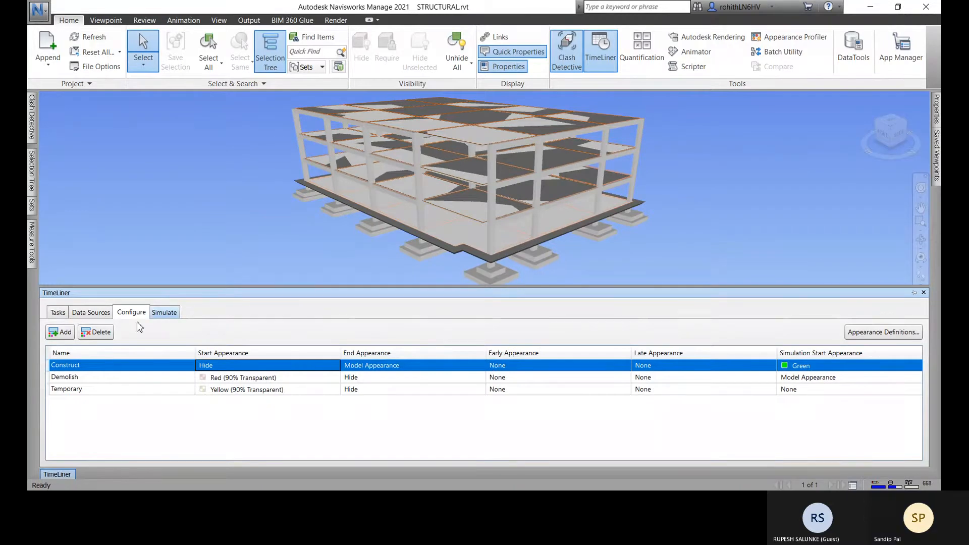
Step: Replay the simulation with the hidden start appearance and enlarge the model view above the TimeLiner
click(166, 317)
click(133, 332)
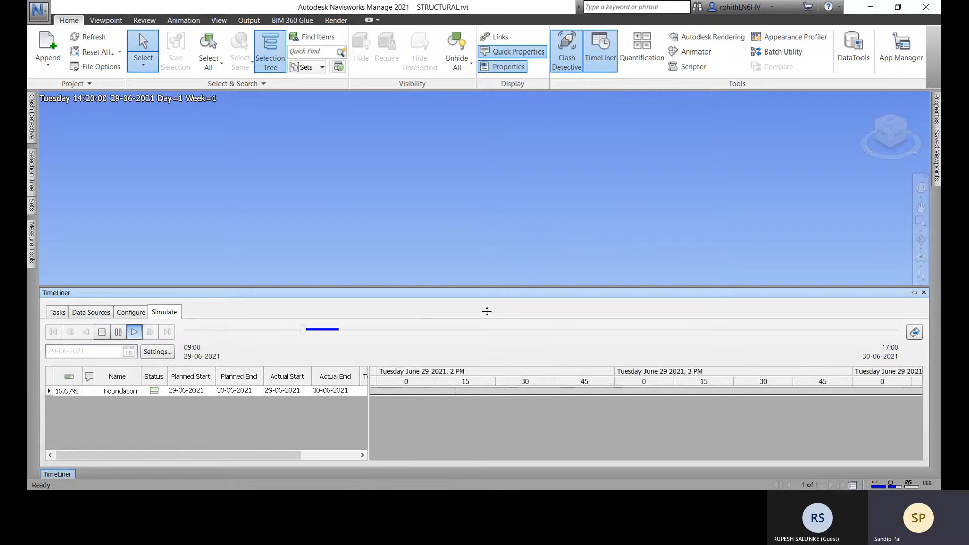
drag(487, 311, 486, 309)
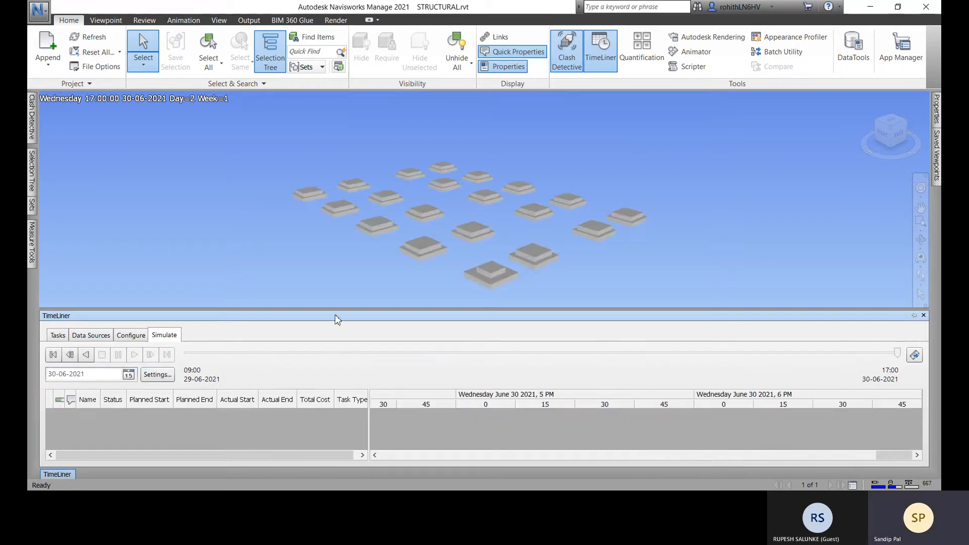
Step: Set the Construct task type's start appearance to Purple (90% Transparent)
click(130, 335)
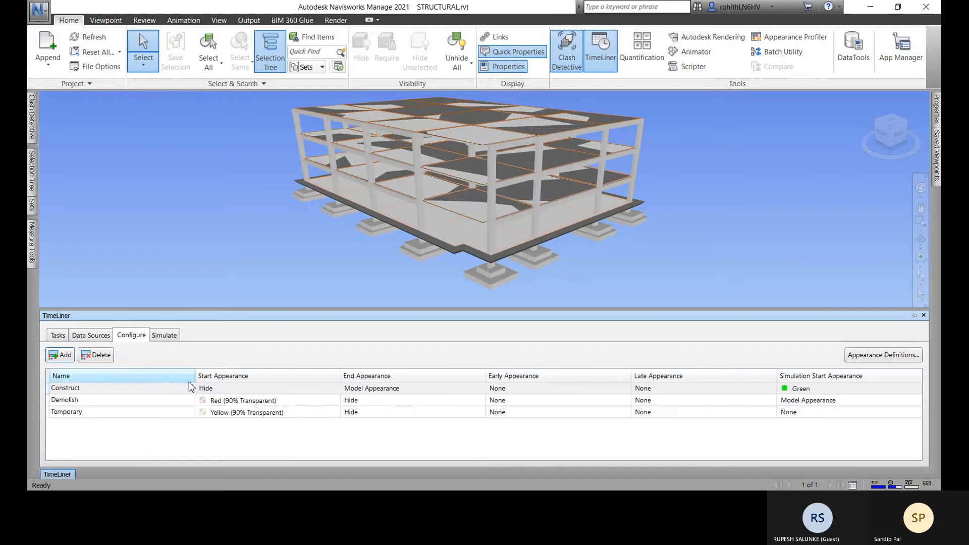
click(290, 394)
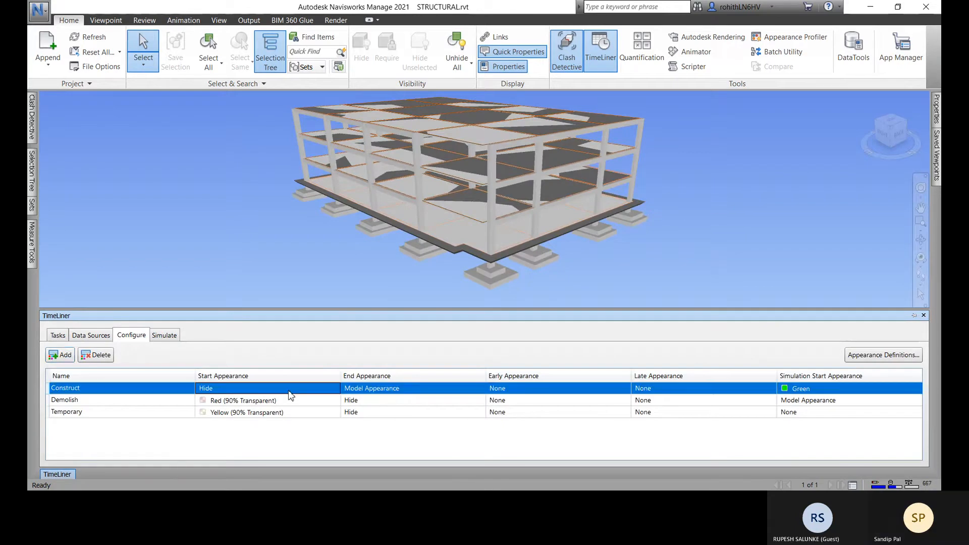
click(290, 394)
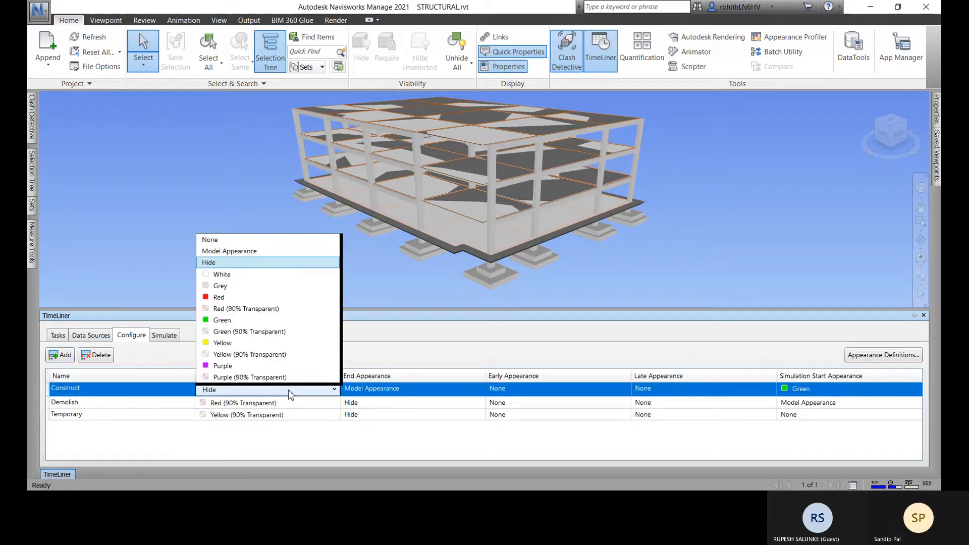
click(256, 378)
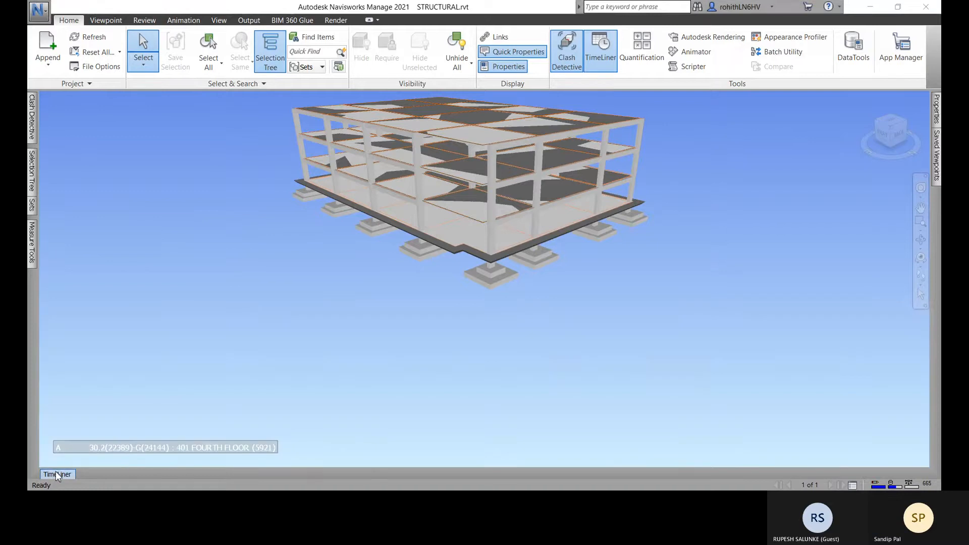
Step: Set the Construct task type's simulation start appearance to Yellow
click(56, 473)
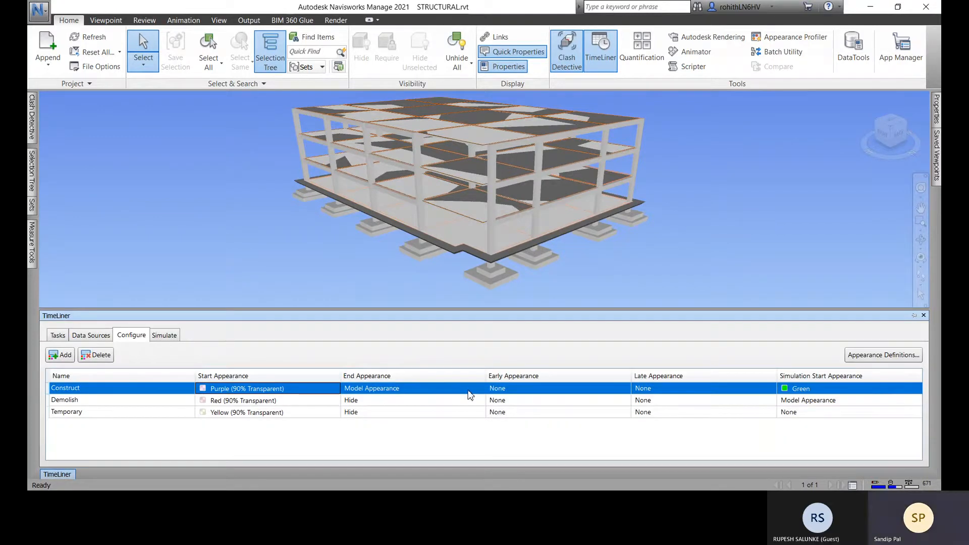
click(817, 392)
click(846, 394)
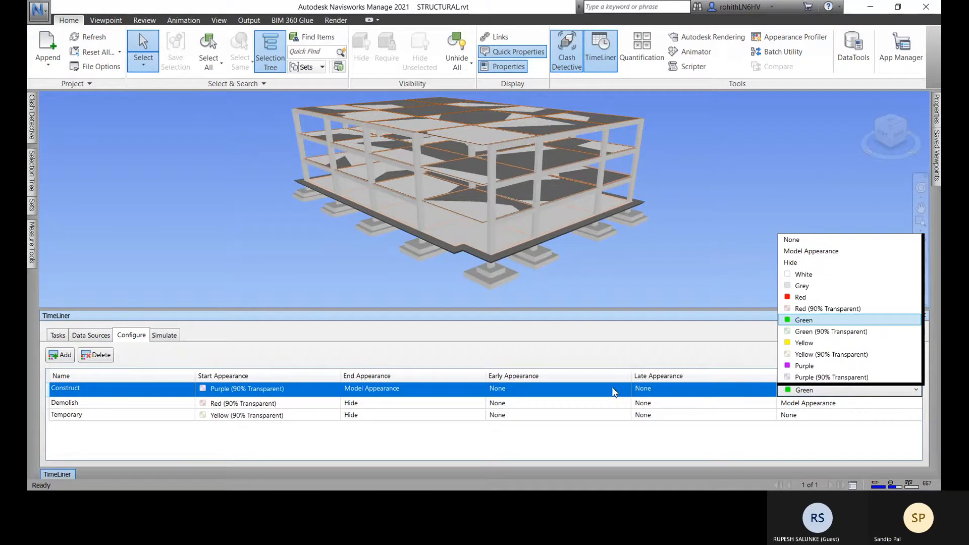
click(803, 343)
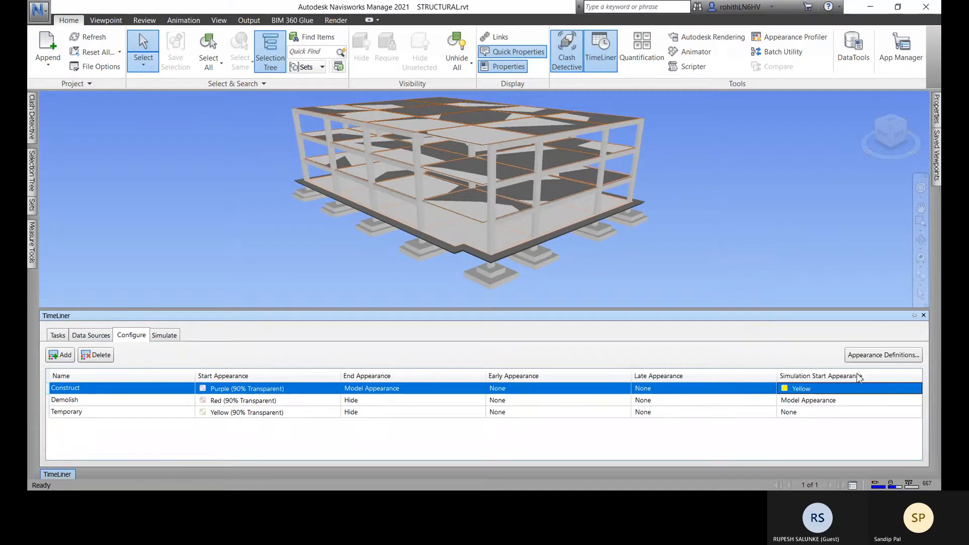
Step: Set the Construct task type's start appearance to Green and keep Yellow as its simulation start appearance
click(336, 391)
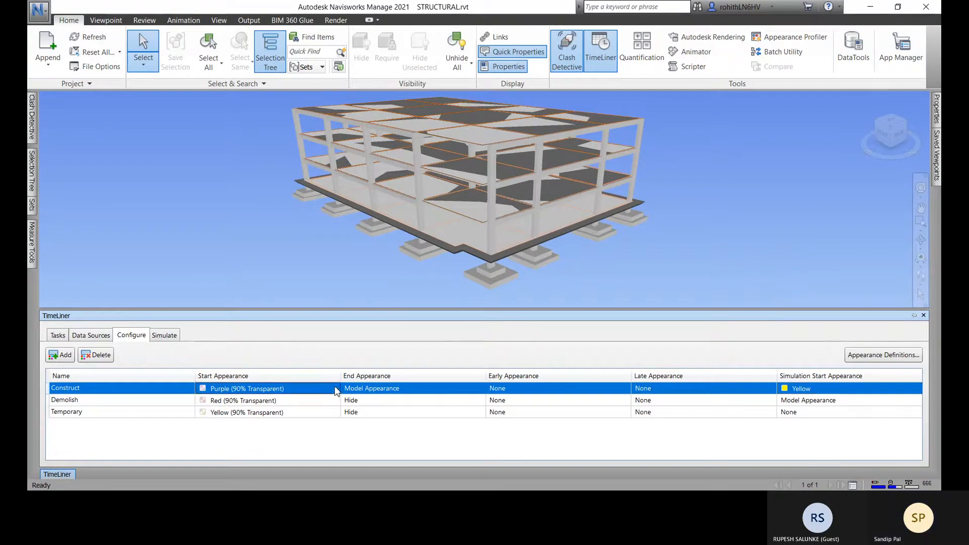
click(334, 390)
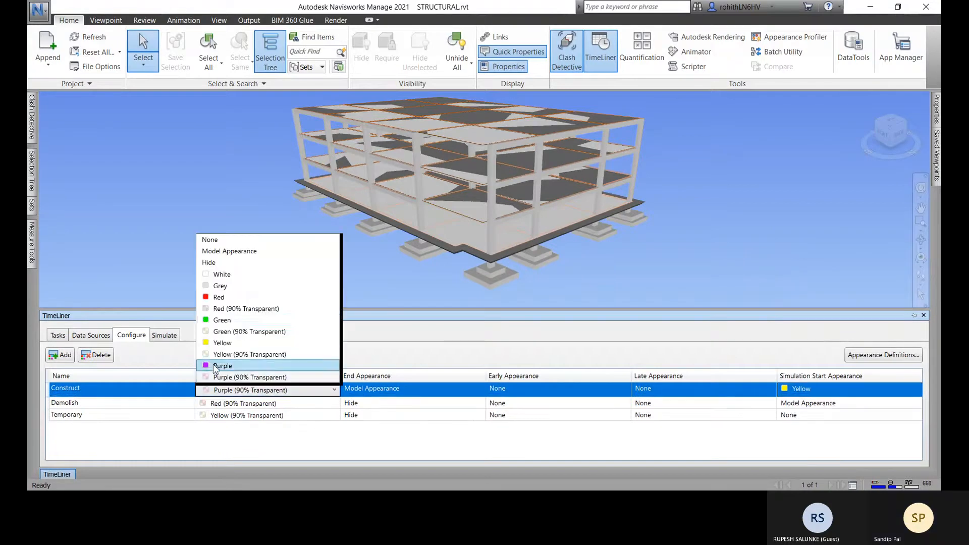
click(222, 321)
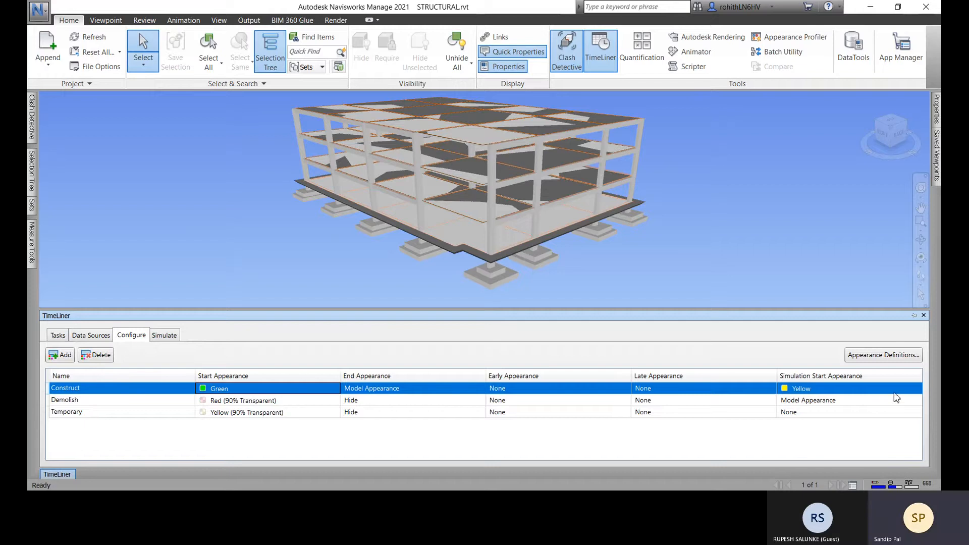
click(856, 393)
click(857, 393)
click(856, 392)
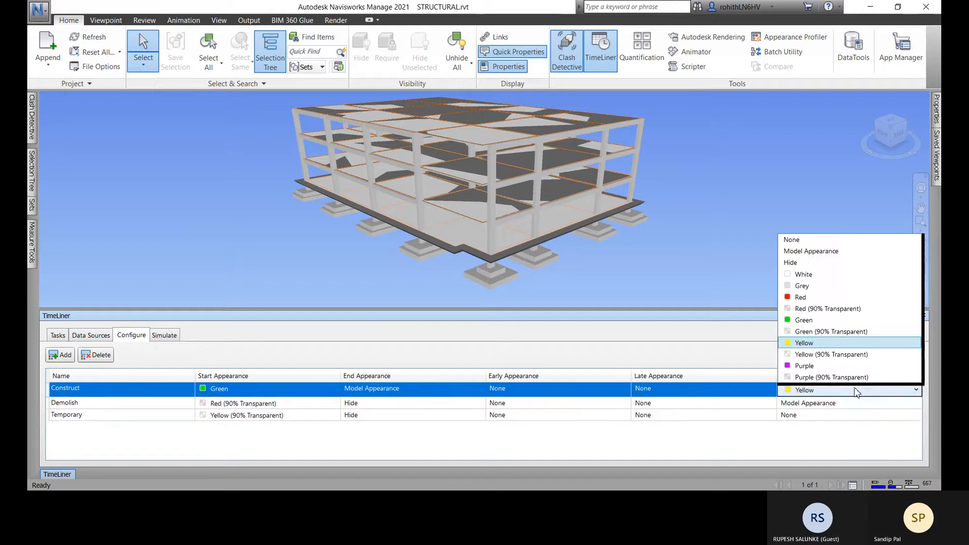
click(816, 346)
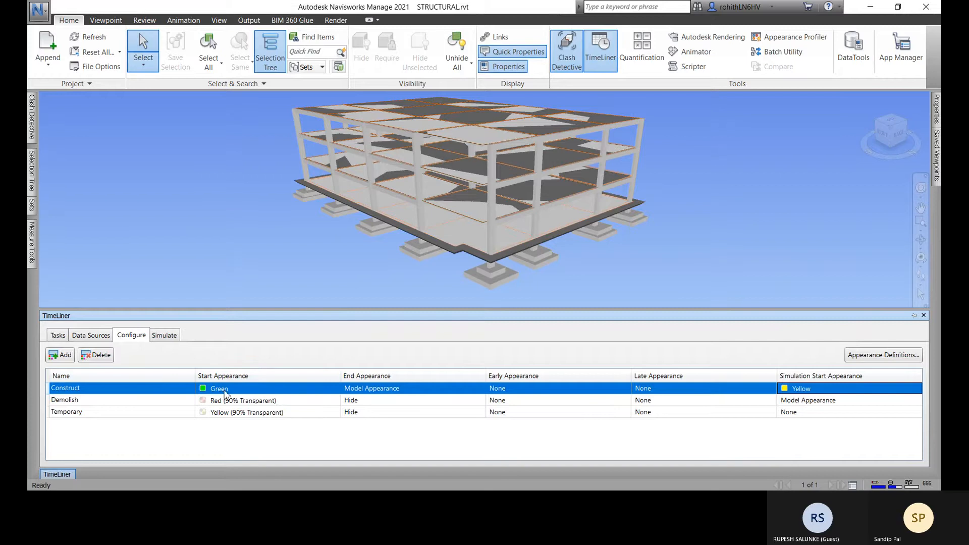
Step: Set the Construct task type's start appearance to None and check the first frame of the simulation
click(277, 392)
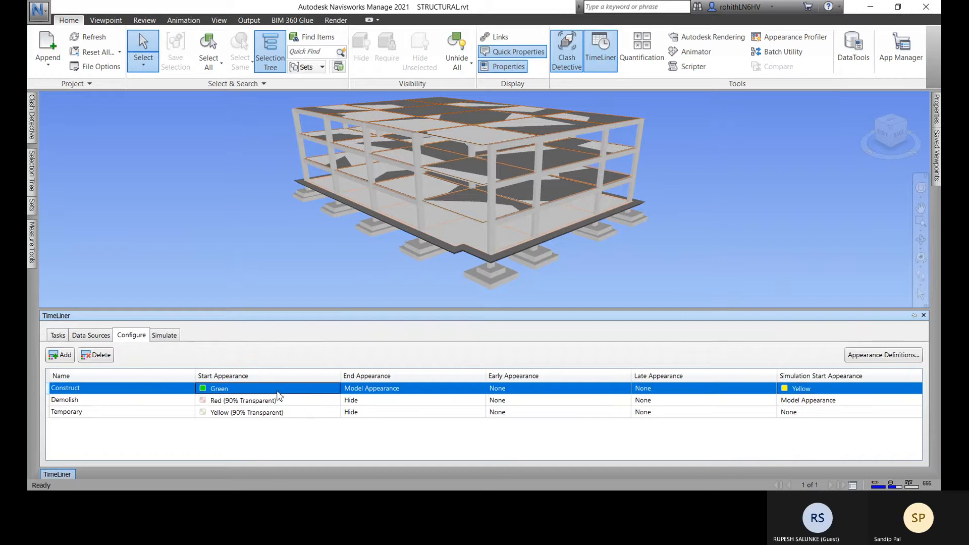
click(277, 395)
click(215, 239)
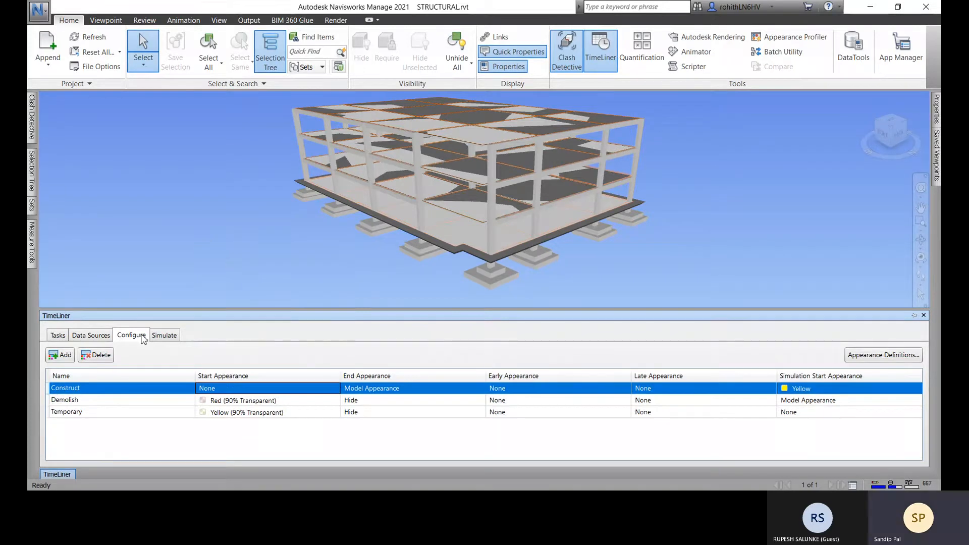
click(165, 337)
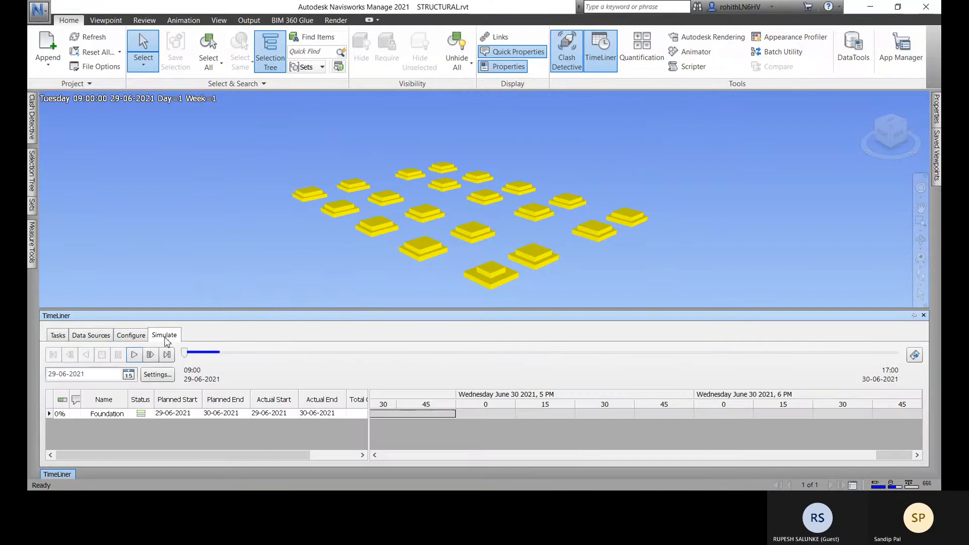
Step: Review the appearance settings of the Demolish and Temporary task types
click(119, 337)
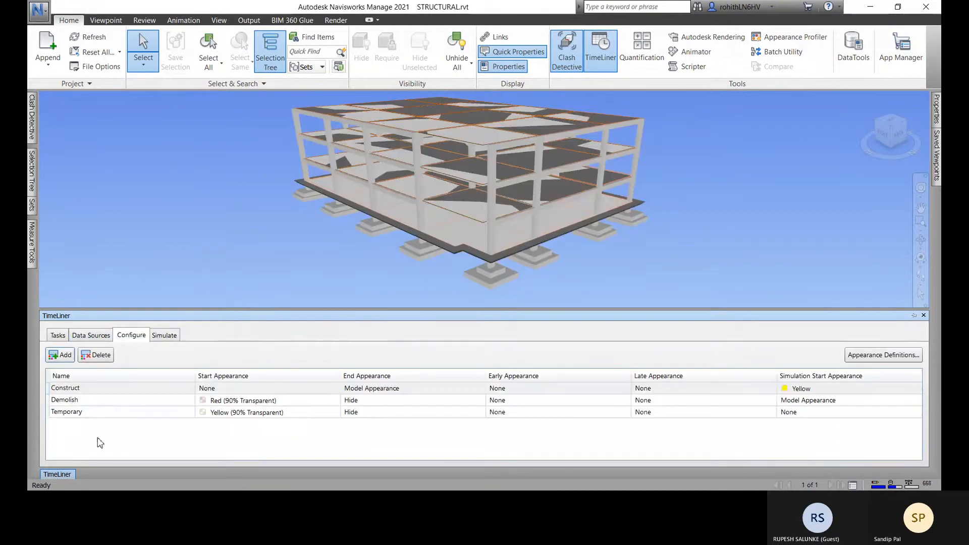
click(99, 401)
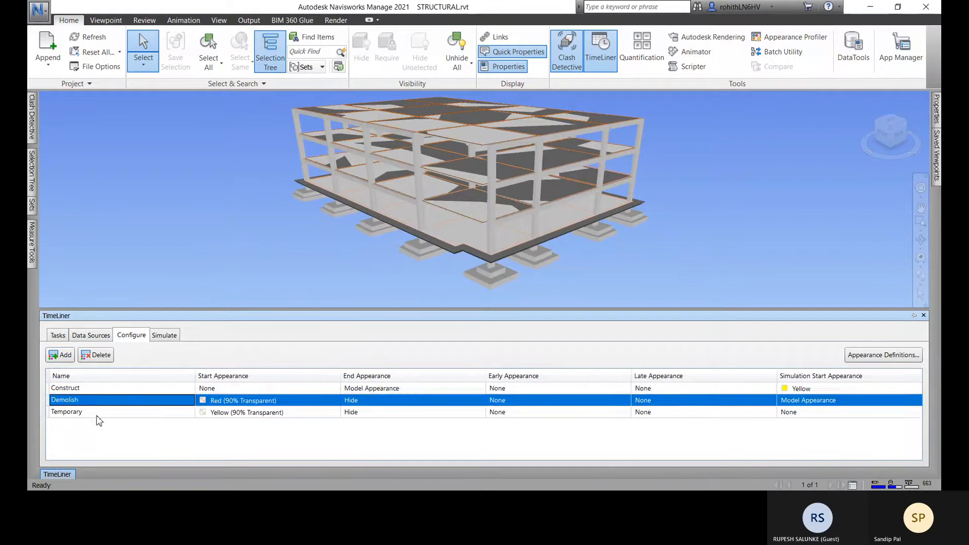
click(99, 414)
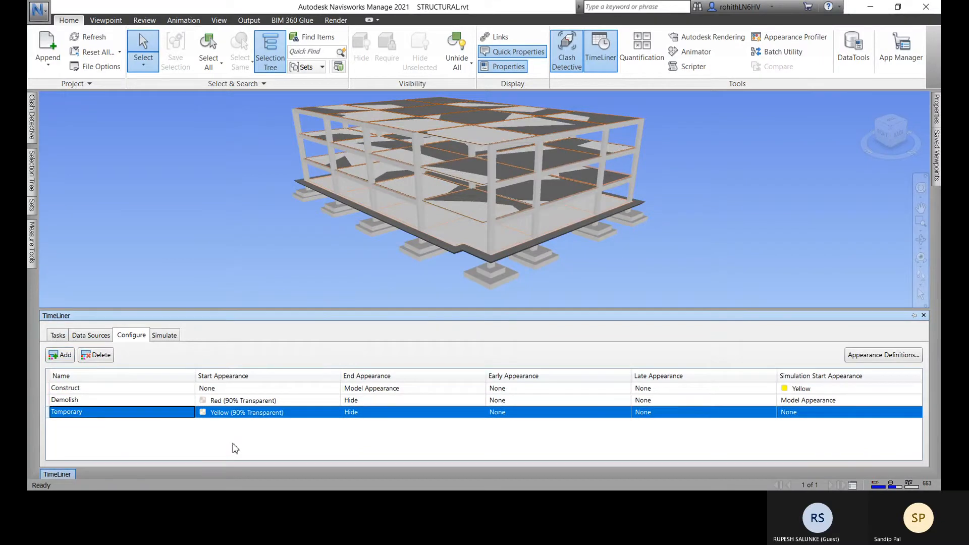
Step: Choose Construct as the task type of the Foundation task
click(57, 336)
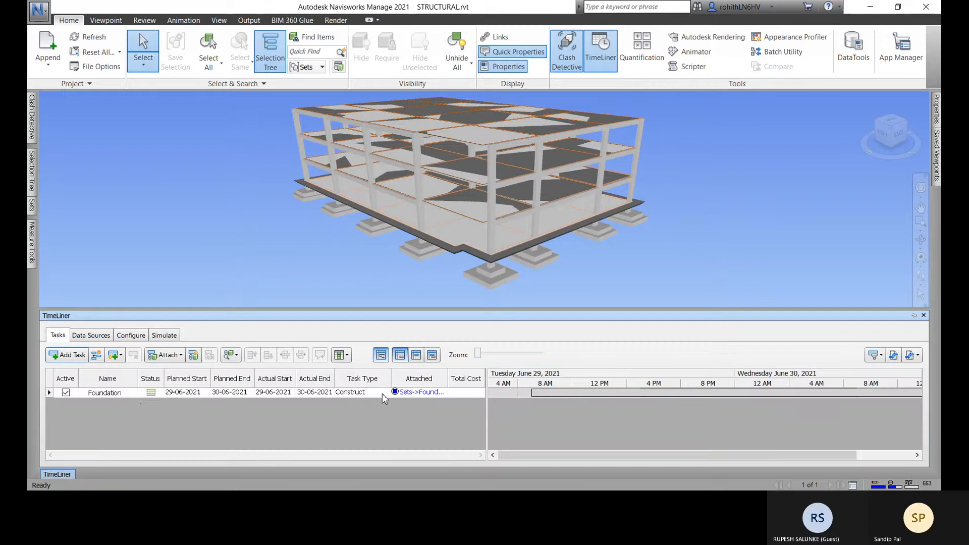
click(383, 394)
click(383, 393)
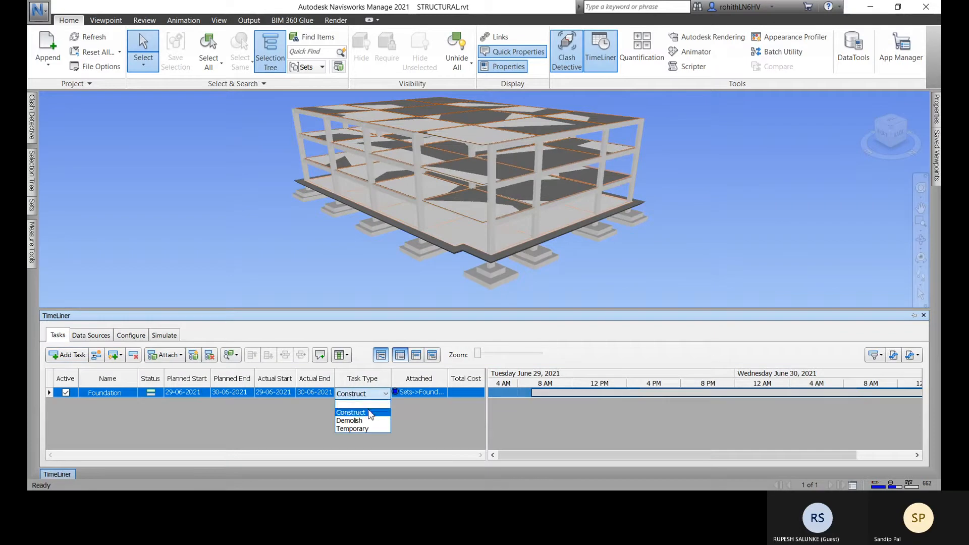
click(369, 413)
click(121, 428)
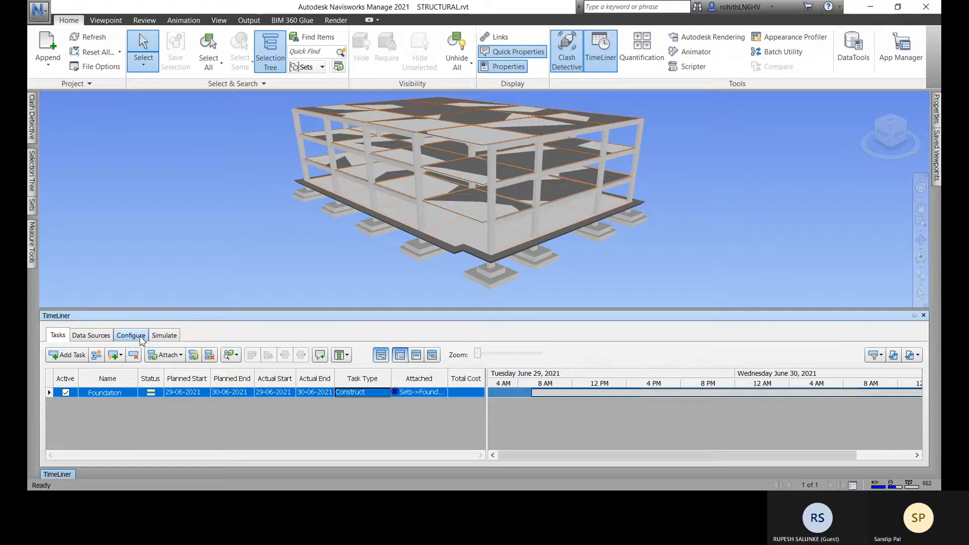
Step: Compare the Construct appearance settings with the simulation, play and pause it, and return to the task list
click(162, 336)
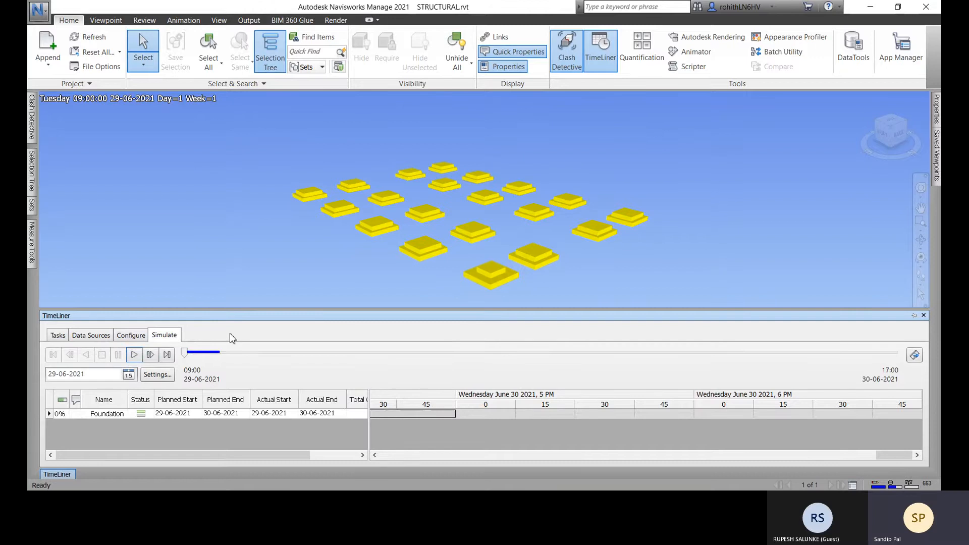
click(130, 335)
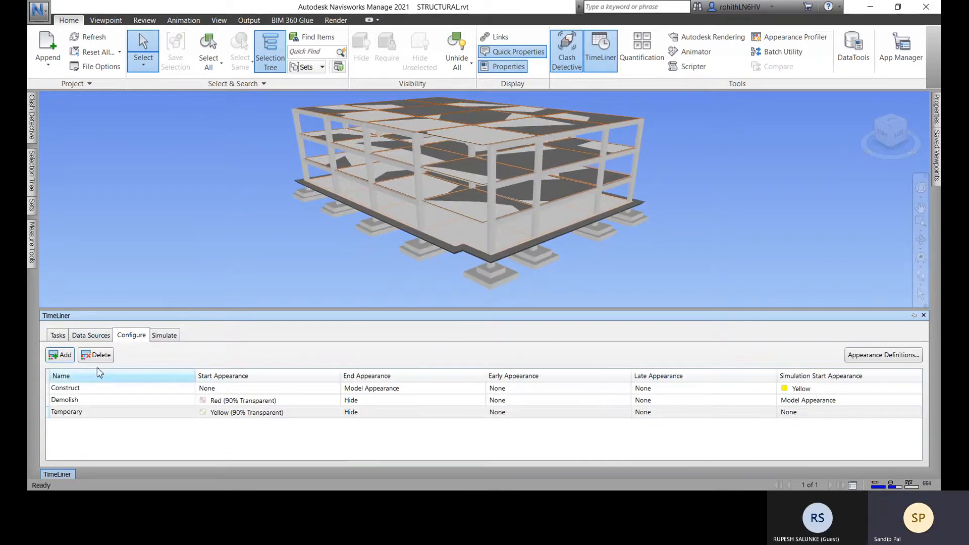
click(164, 335)
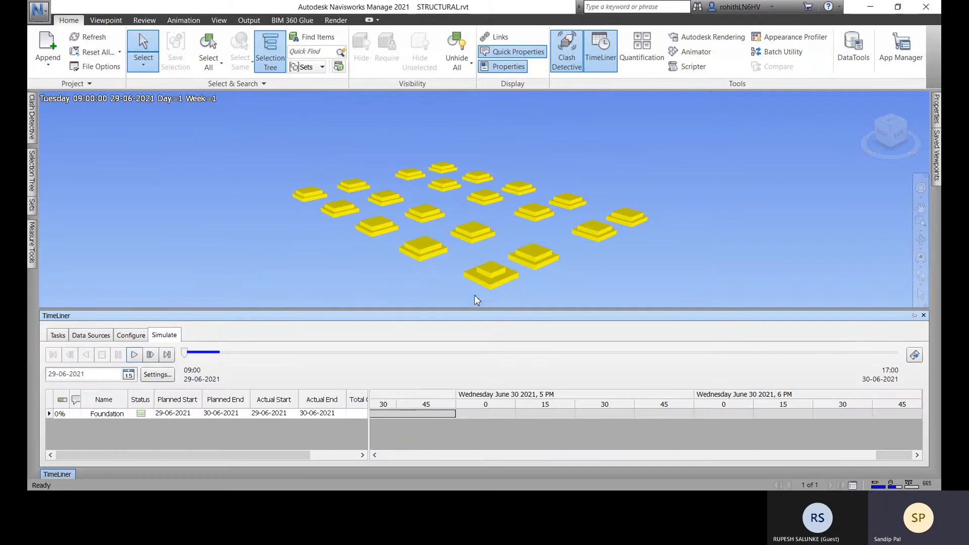
click(135, 355)
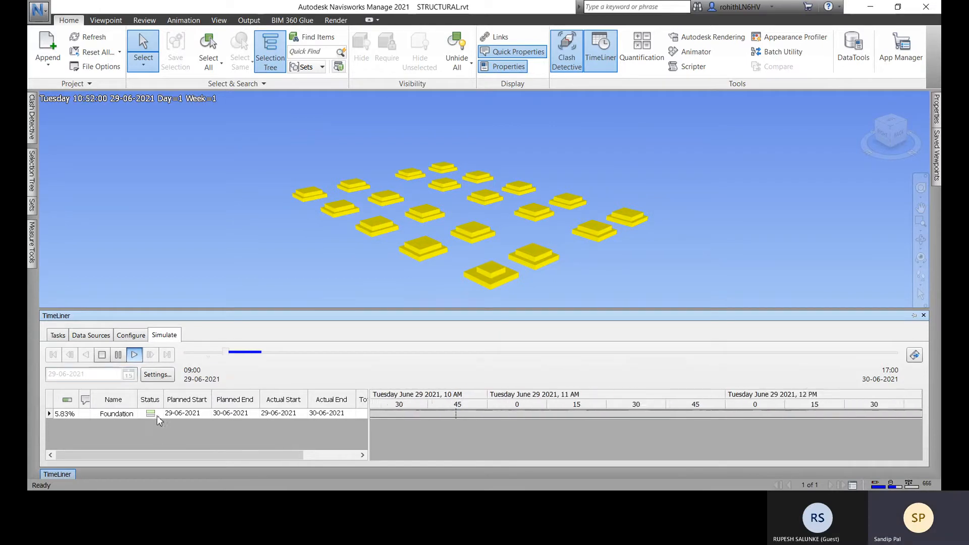
click(118, 355)
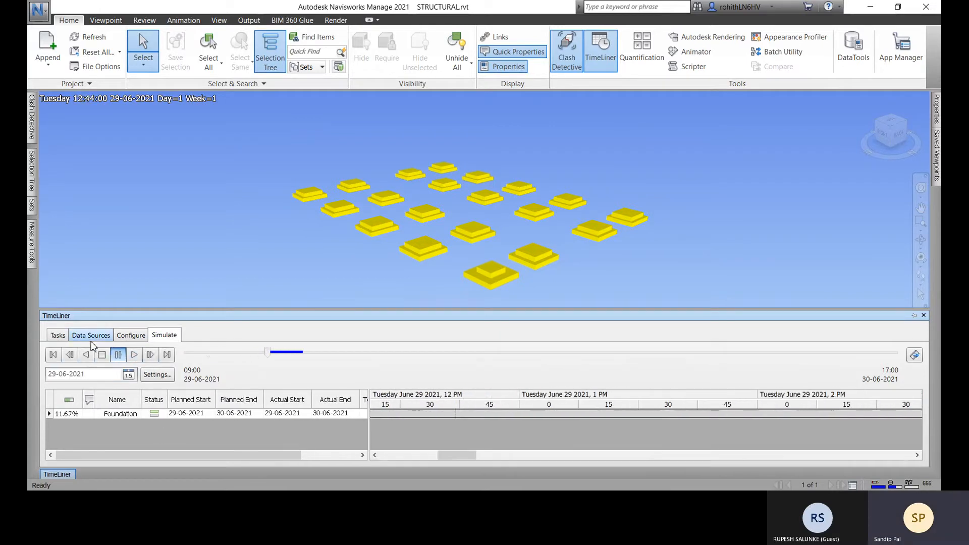
click(57, 335)
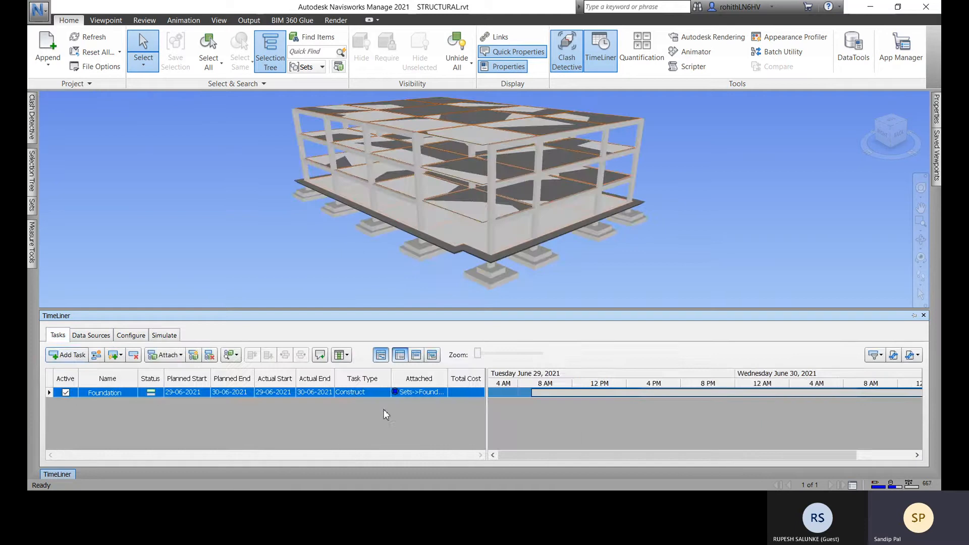
Step: Set the Construct task type's start appearance to Green (90% Transparent)
click(164, 336)
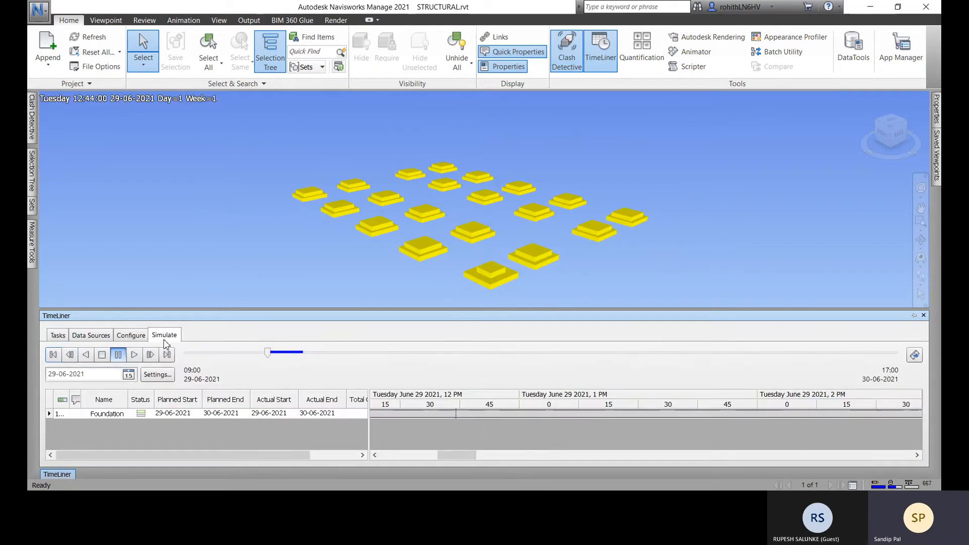
click(134, 337)
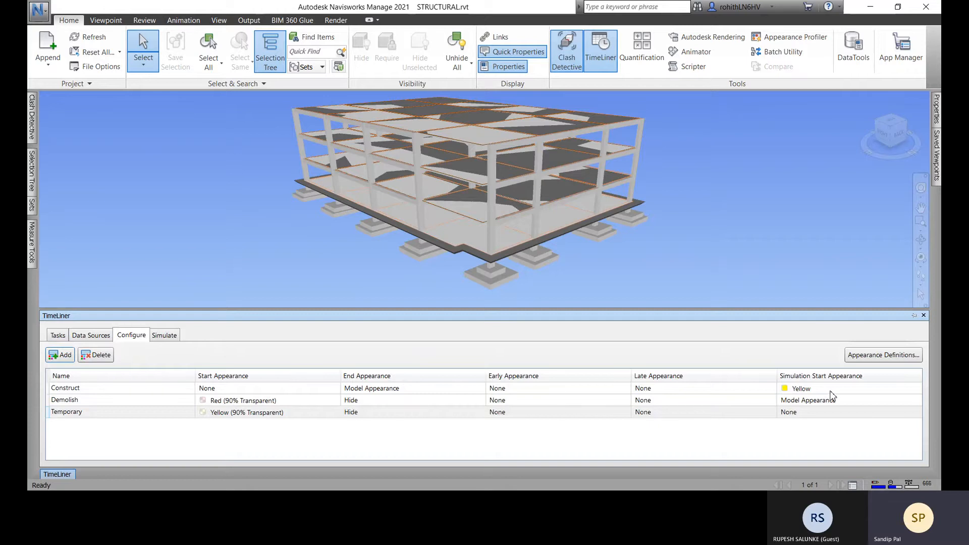
click(333, 390)
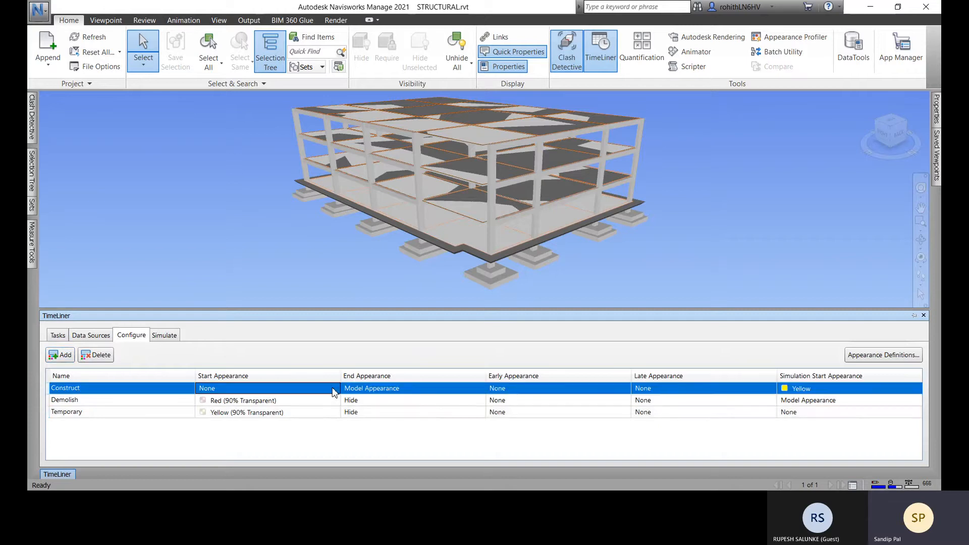
click(333, 392)
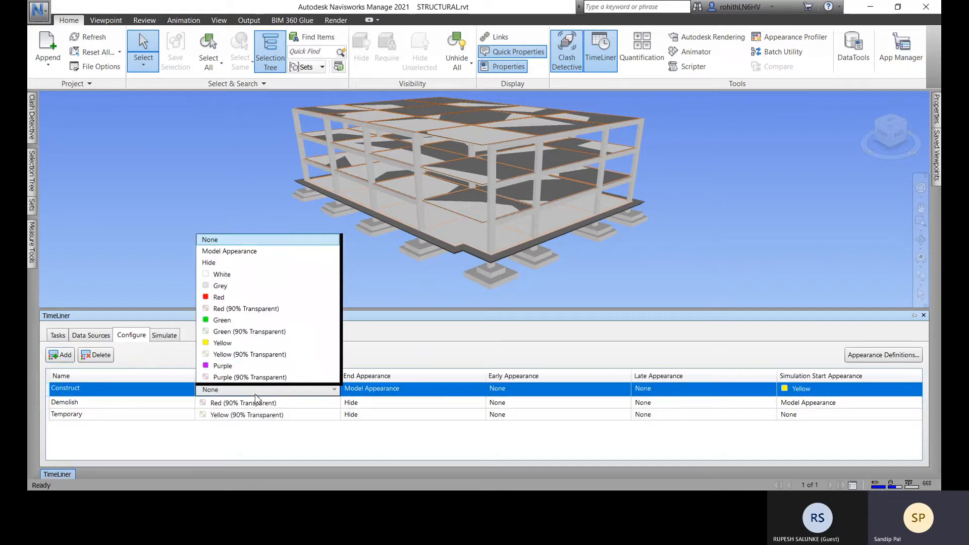
click(236, 332)
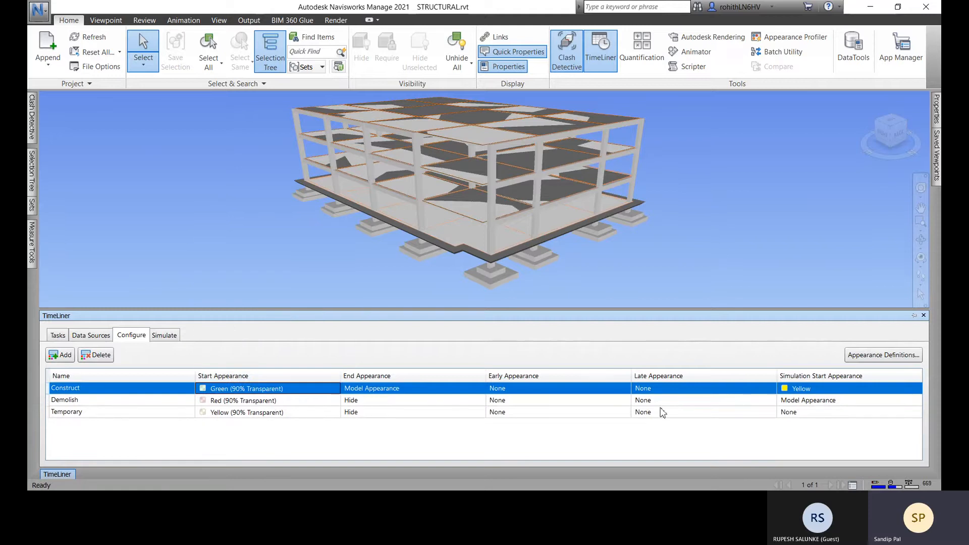
Step: Reapply Construct as the task type of the Foundation task
click(57, 336)
click(380, 392)
click(385, 394)
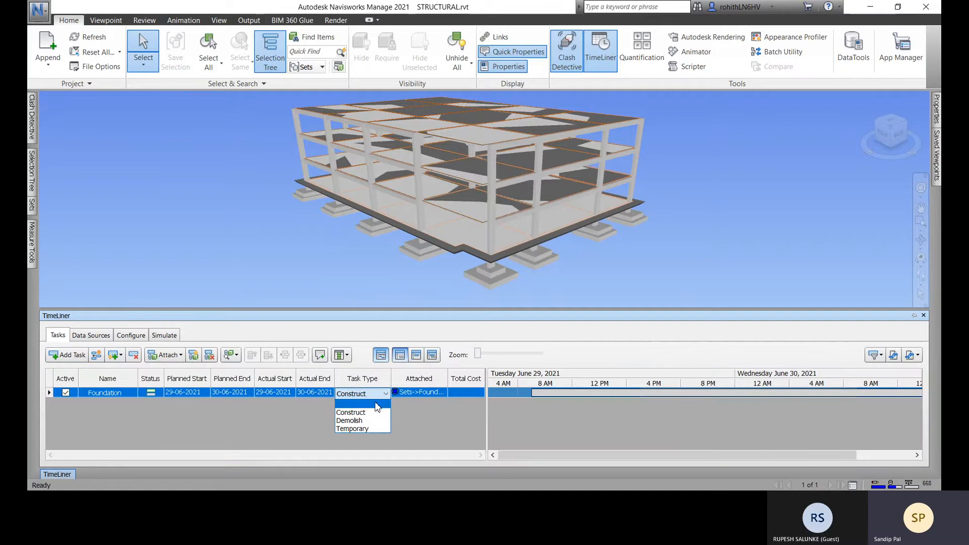
click(369, 411)
click(400, 415)
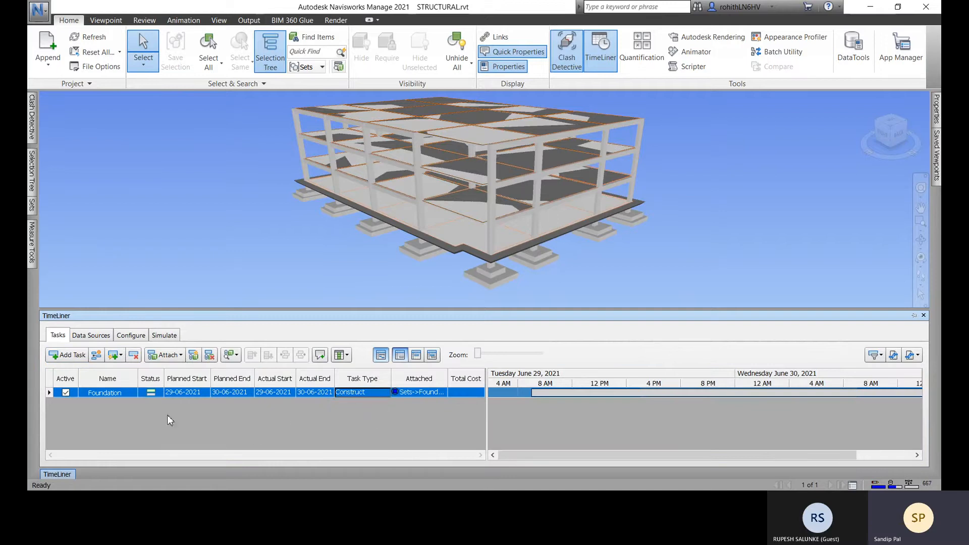
Step: Play and pause the simulation to check the foundations with the transparent green start appearance
click(166, 336)
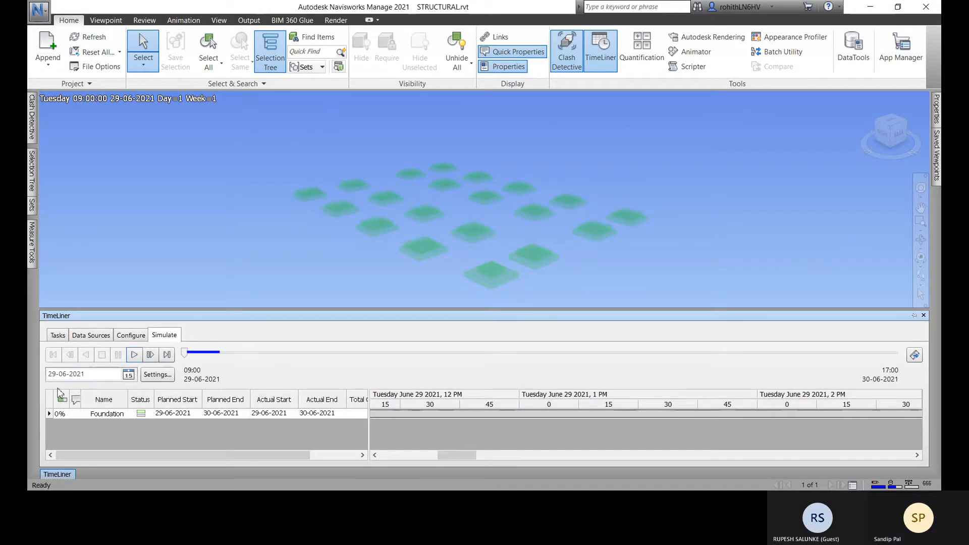
click(134, 354)
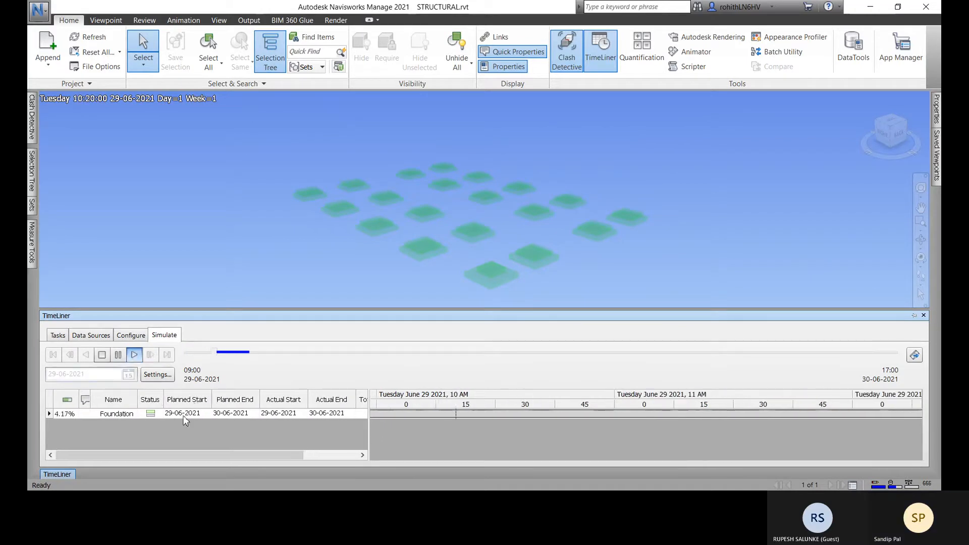
click(119, 354)
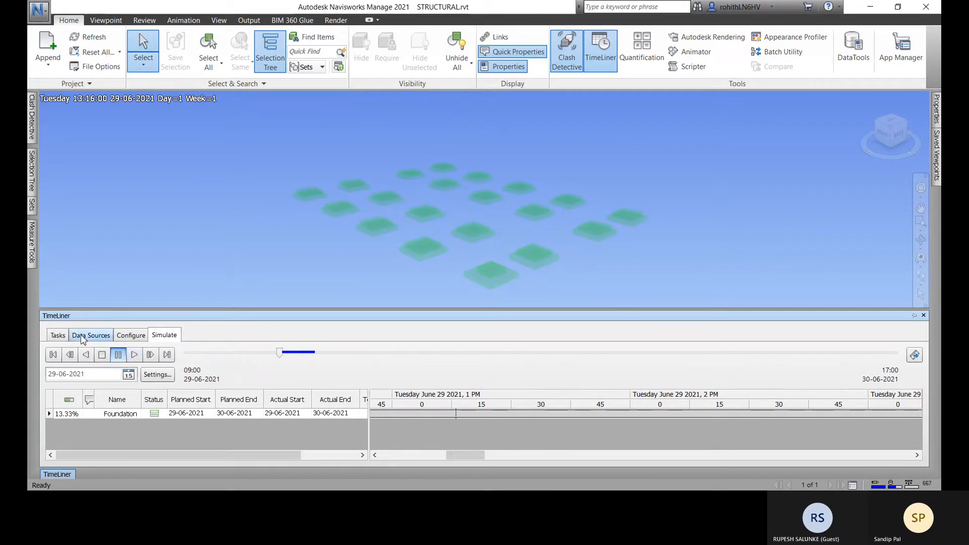
click(60, 336)
Step: Review the Construct simulation start appearance options without changing them, and set the Construct start appearance back to None
click(133, 337)
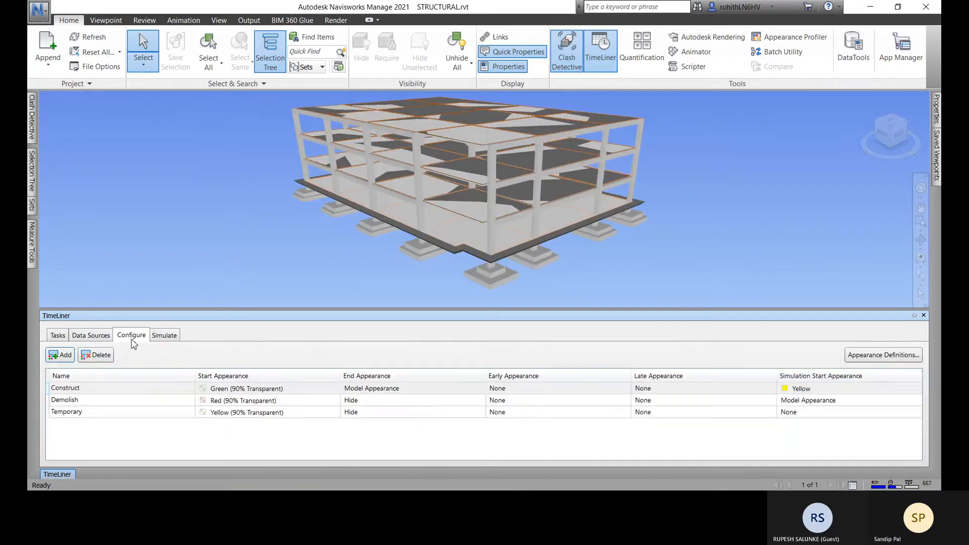
click(824, 389)
click(824, 389)
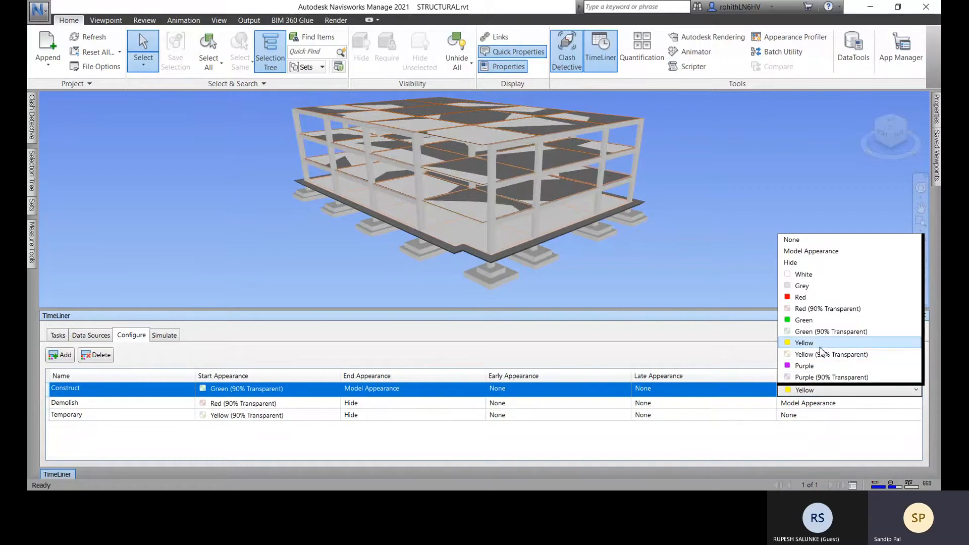
click(299, 387)
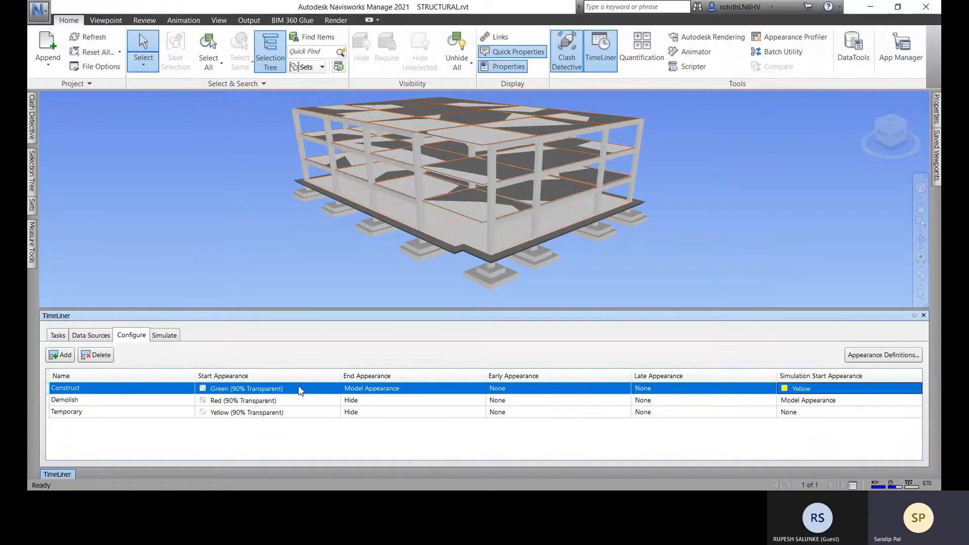
click(333, 390)
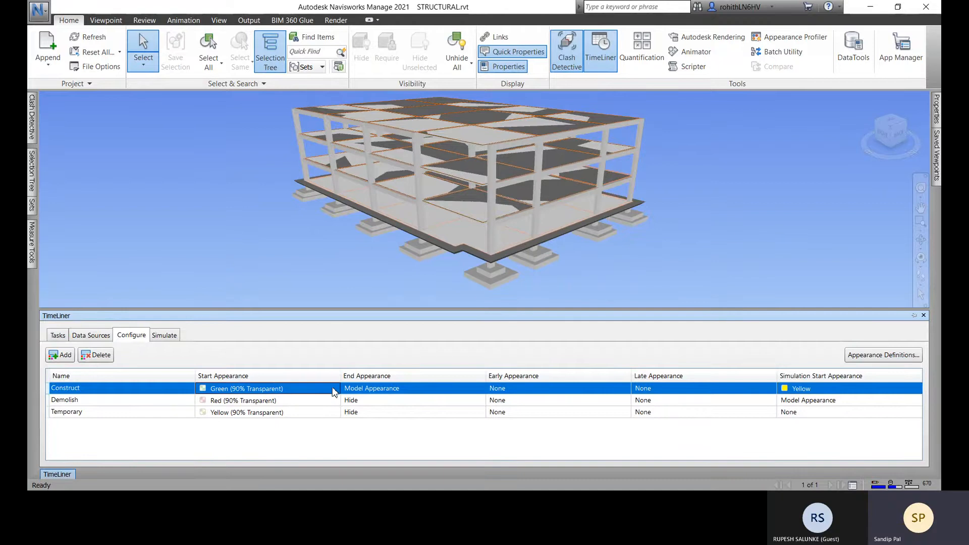
click(335, 391)
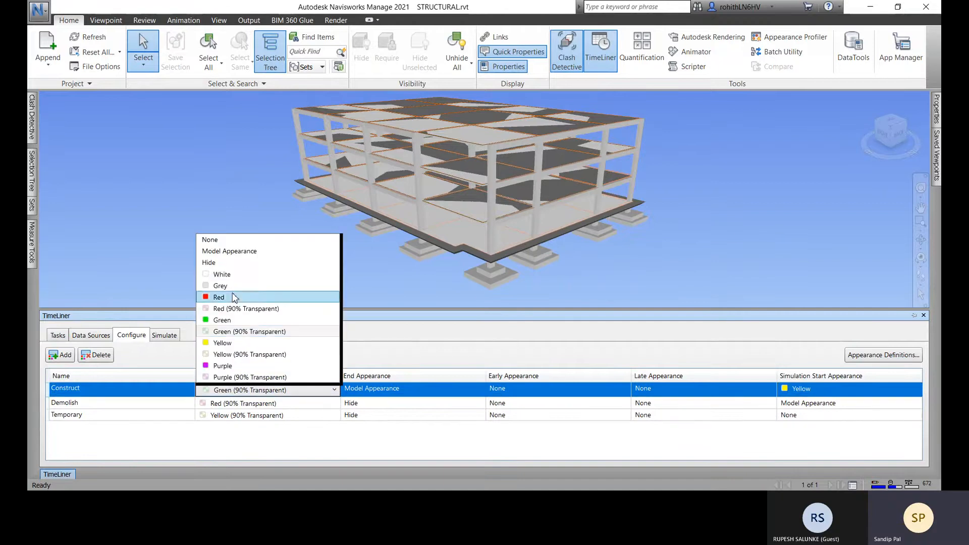
click(223, 240)
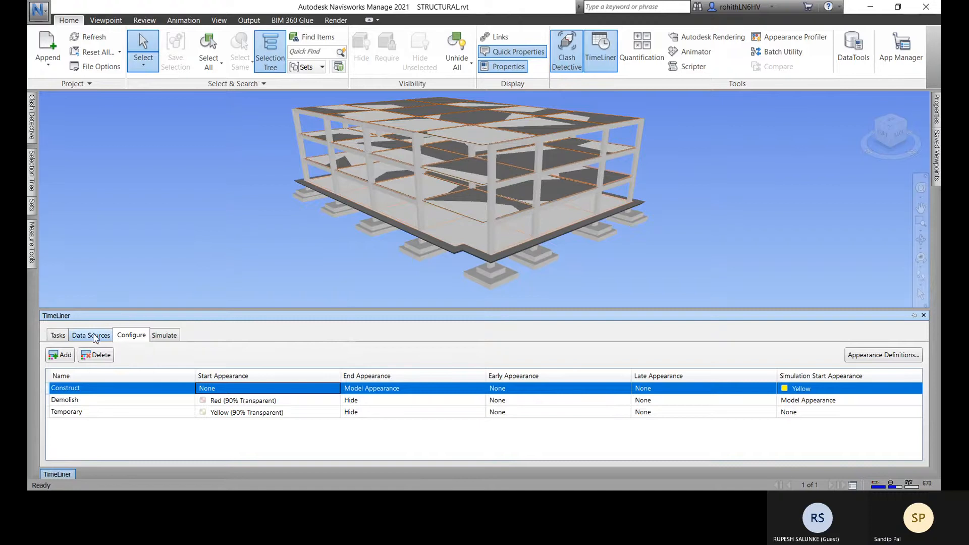
Step: Play and pause the simulation to check the foundations with no start appearance, and return to the task list
click(168, 338)
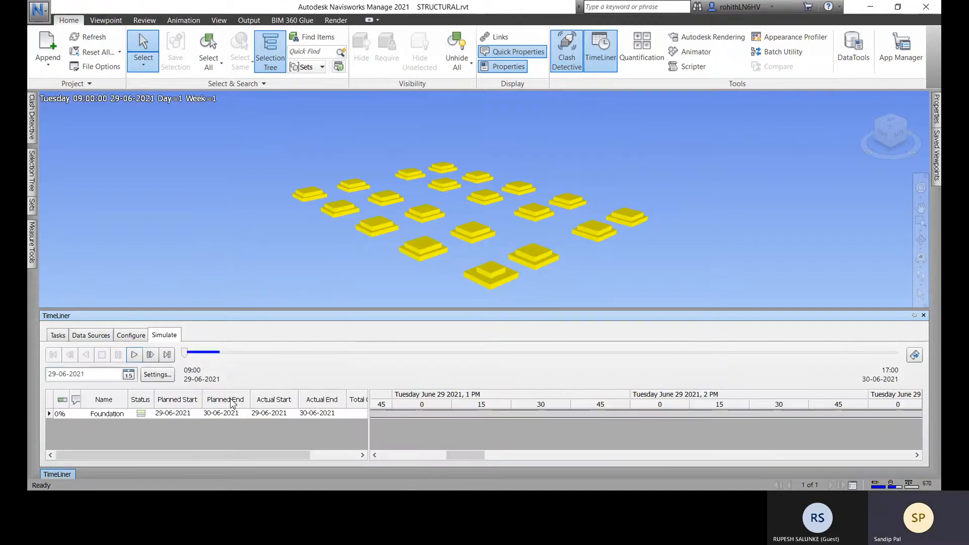
click(135, 358)
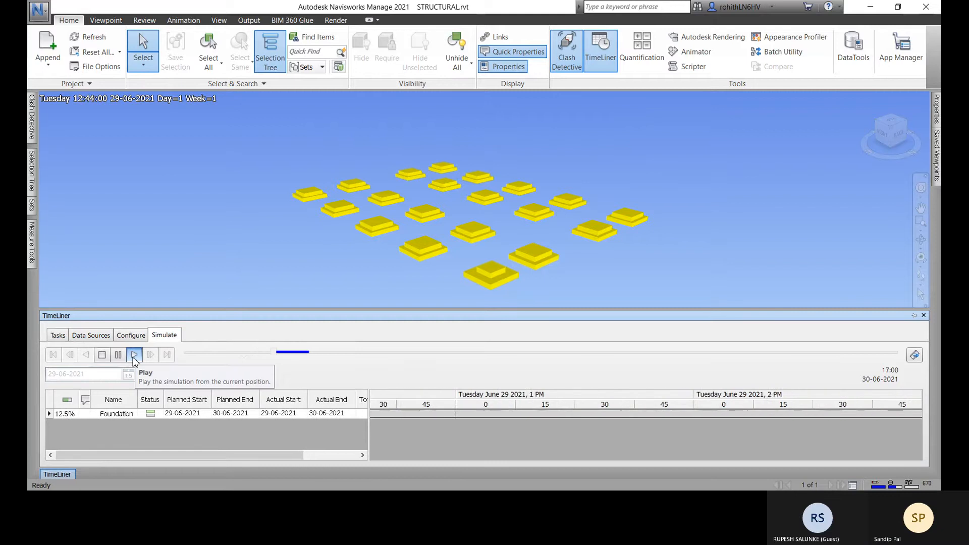
click(118, 356)
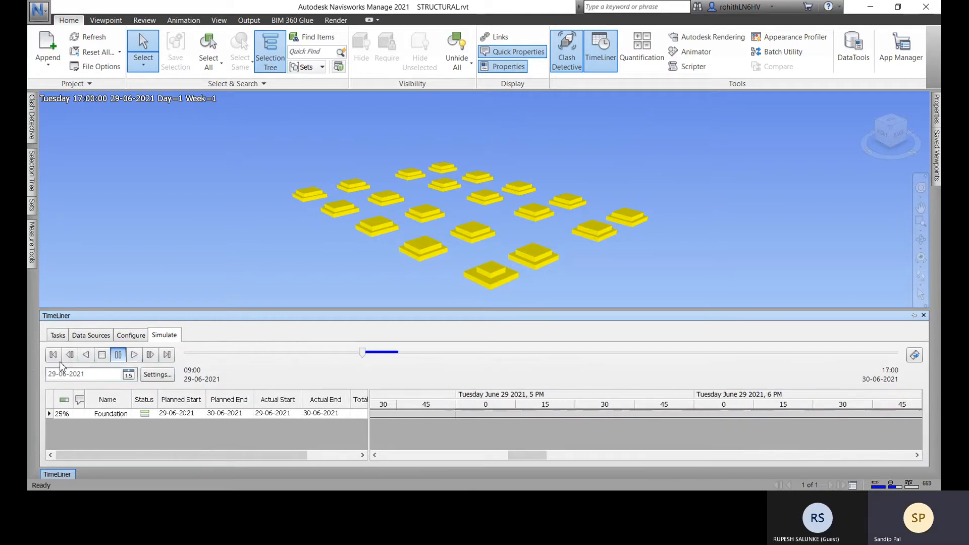
click(58, 335)
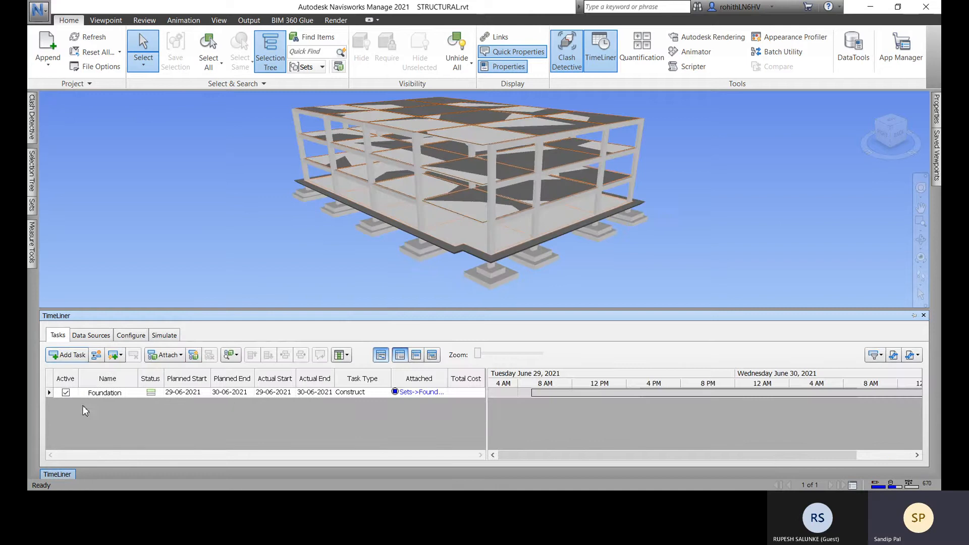
Step: Add a new task named Column below the Foundation task
click(140, 436)
shift+middle_drag(649, 266, 699, 233)
scroll(417, 194, up, 3)
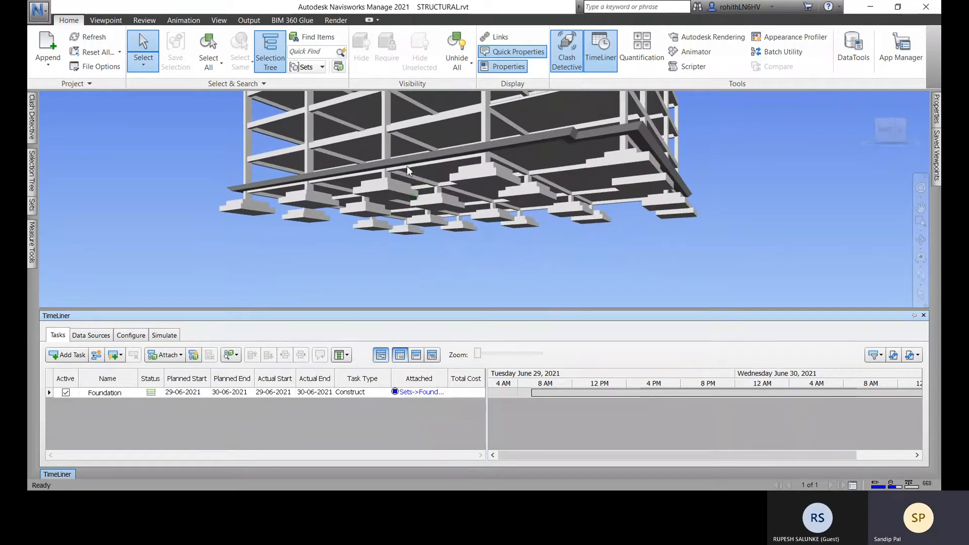
shift+middle_drag(418, 186, 407, 223)
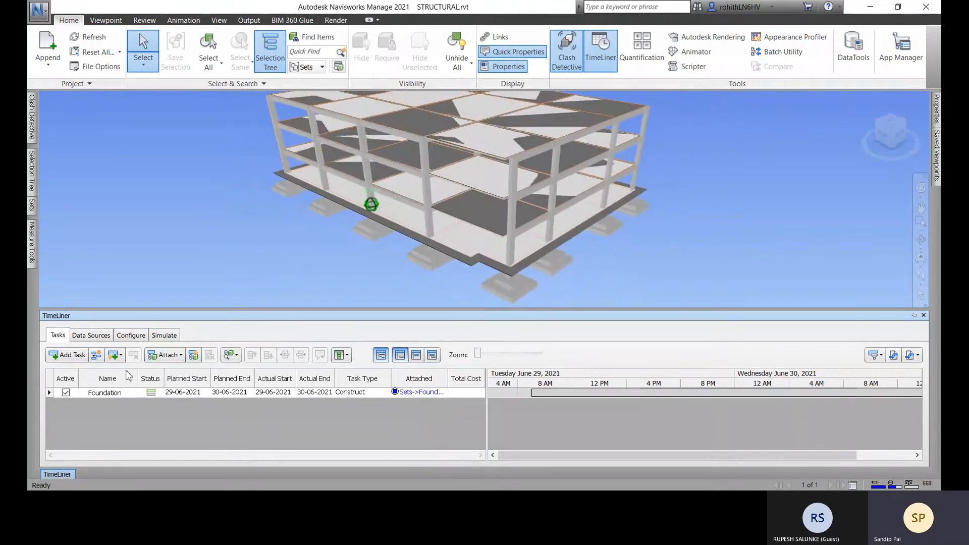
click(67, 355)
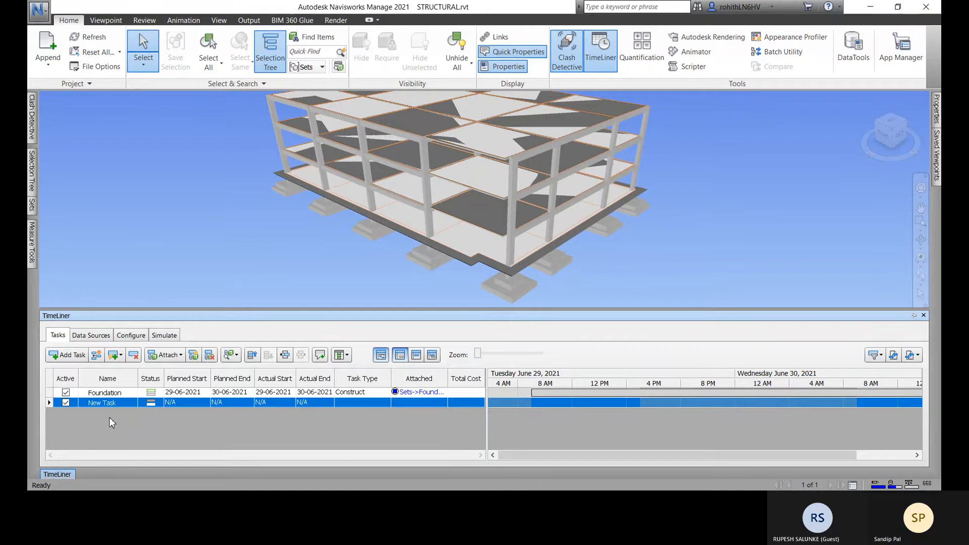
click(121, 403)
click(111, 404)
text(Column)
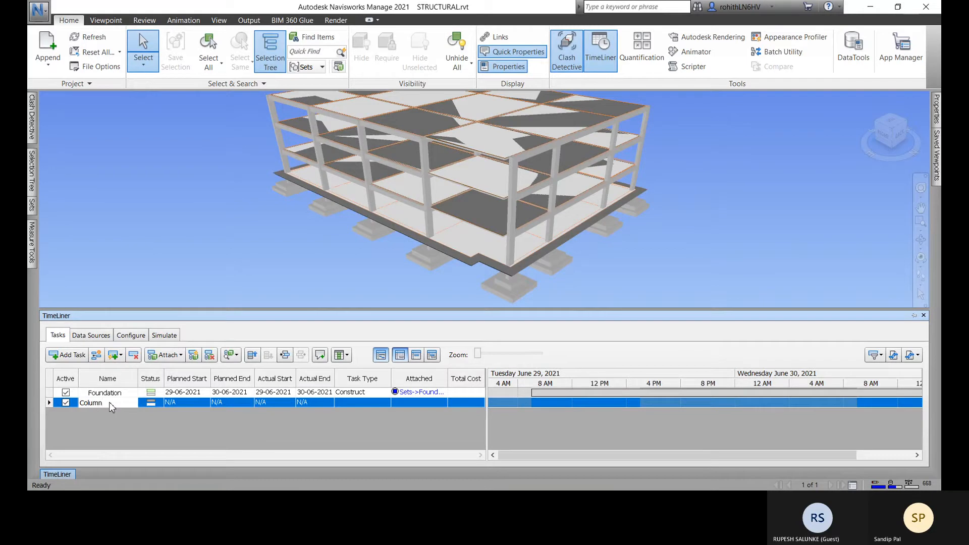
key(Return)
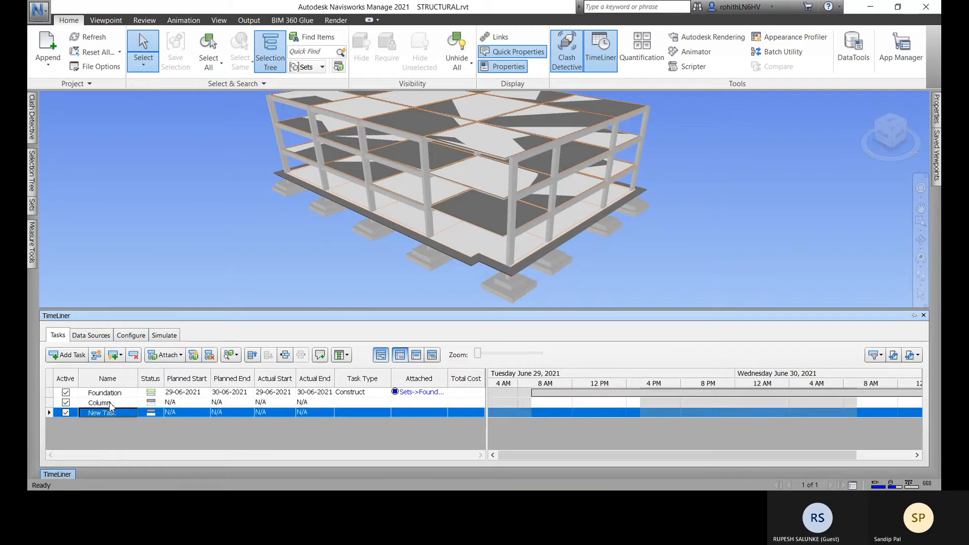
Step: Set the Column task's planned start to 30-06-2021 and its planned end to 02-07-2021
click(203, 404)
click(205, 403)
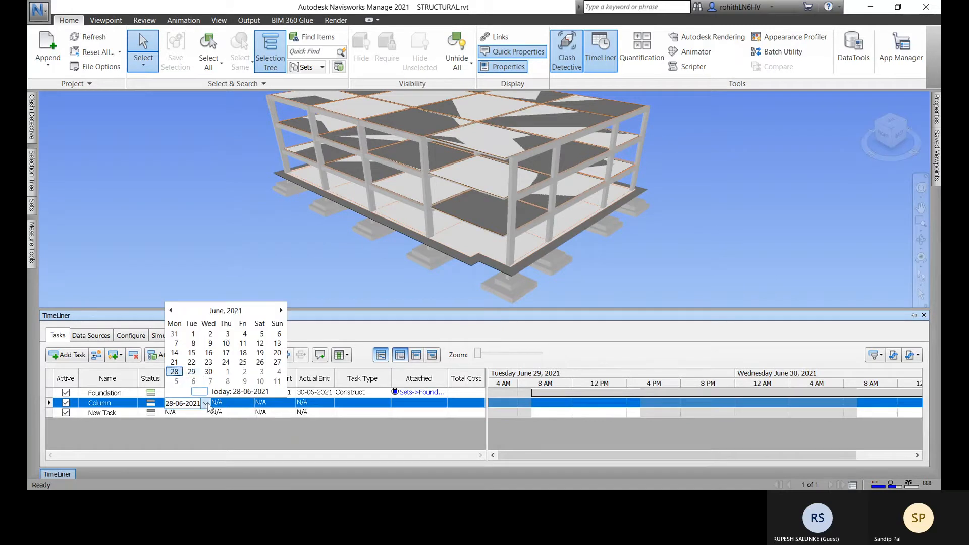
click(191, 372)
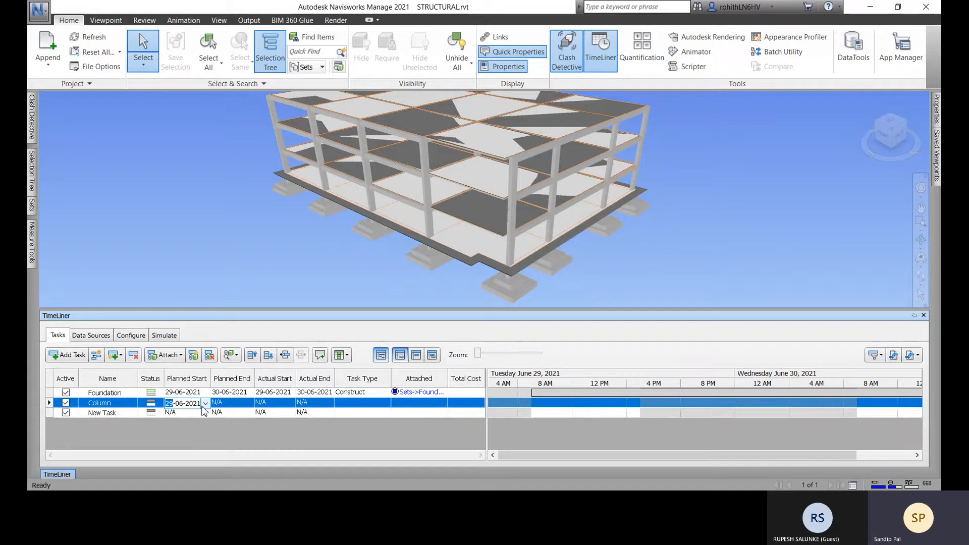
key(Up)
click(251, 406)
click(249, 404)
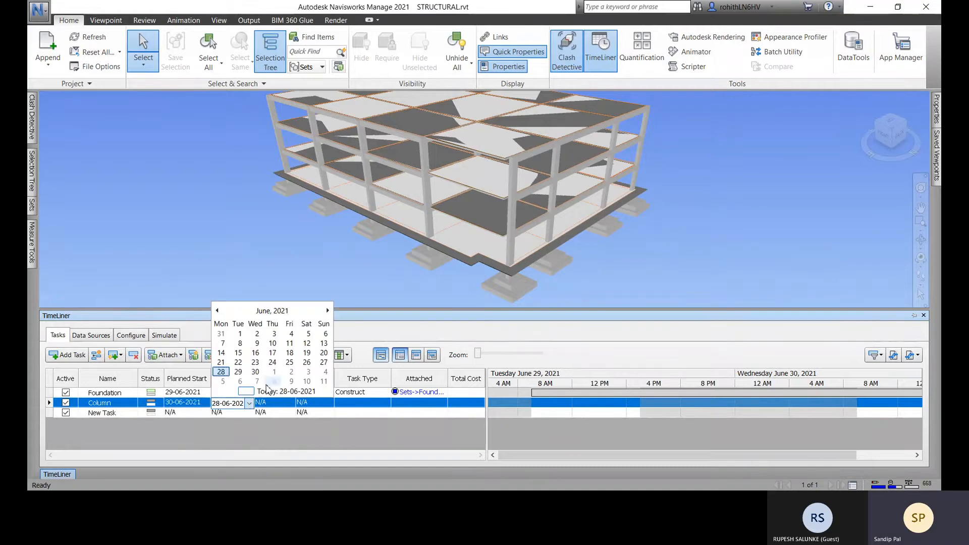
click(291, 372)
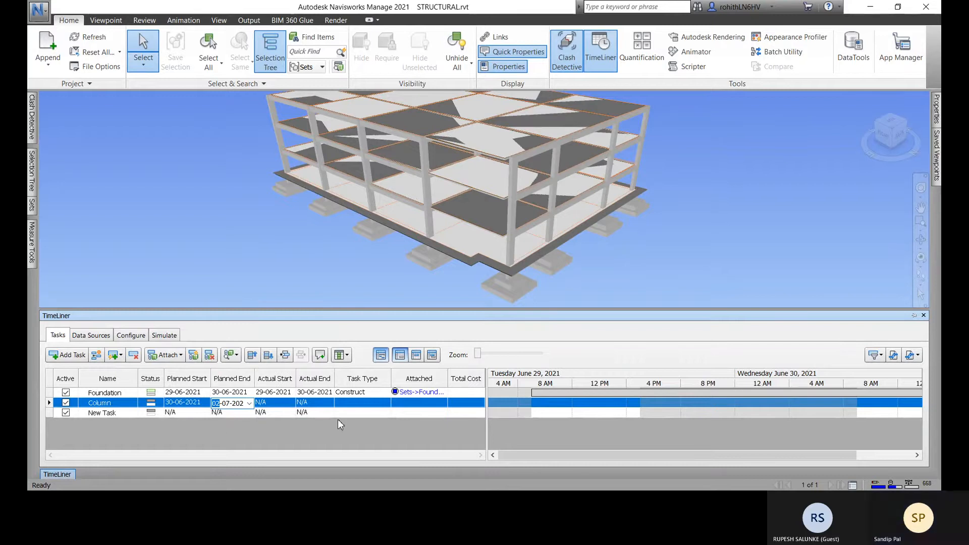
click(390, 436)
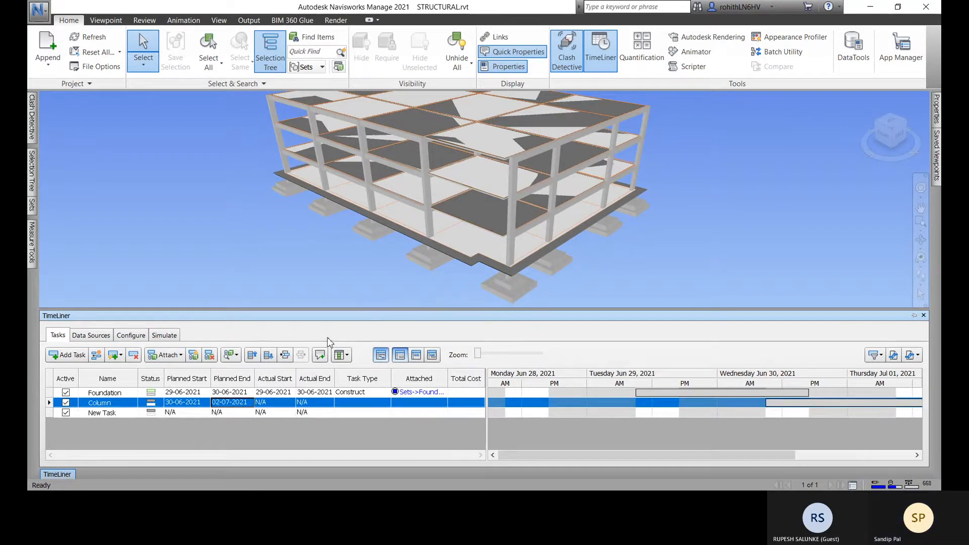
Step: Select the Structural Columns under T.O. FOOTING in the model hierarchy and check them in the model
mouse_move(31, 179)
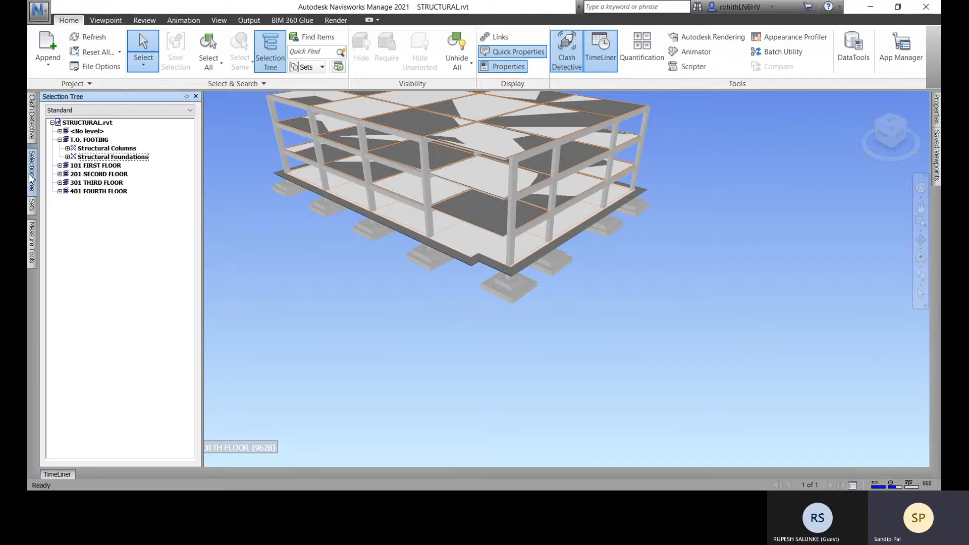
click(91, 149)
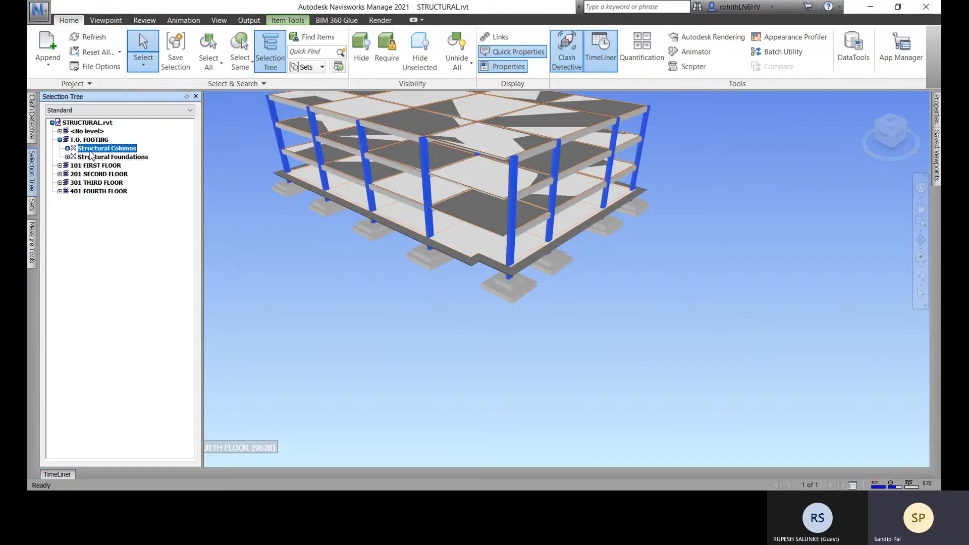
mouse_move(581, 316)
shift+middle_down()
mouse_move(507, 251)
mouse_move(543, 277)
mouse_move(454, 281)
mouse_move(485, 360)
mouse_move(400, 361)
mouse_move(772, 357)
mouse_move(370, 381)
mouse_move(352, 365)
mouse_move(403, 358)
mouse_move(405, 376)
shift+middle_up()
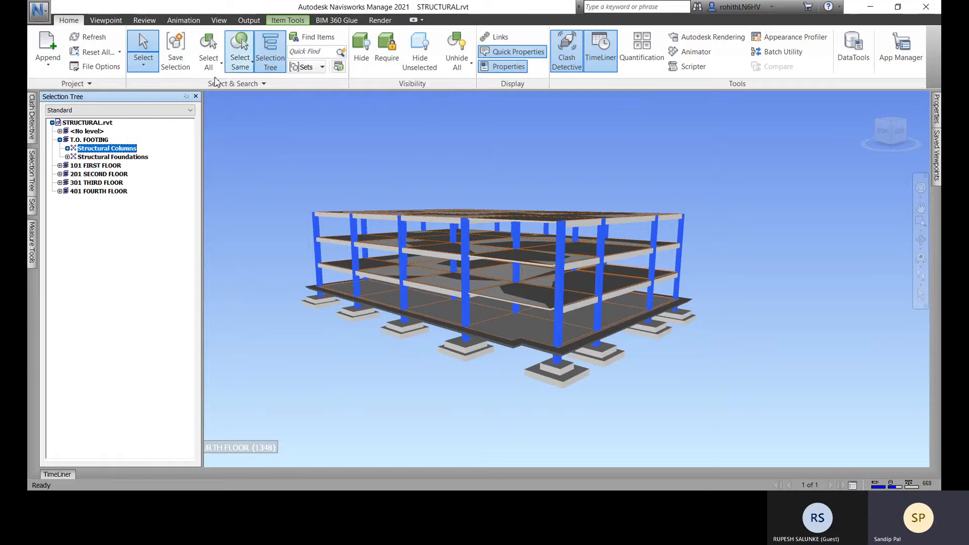
Step: Attach the currently selected structural columns to the Column task and set its task type to Construct
click(55, 475)
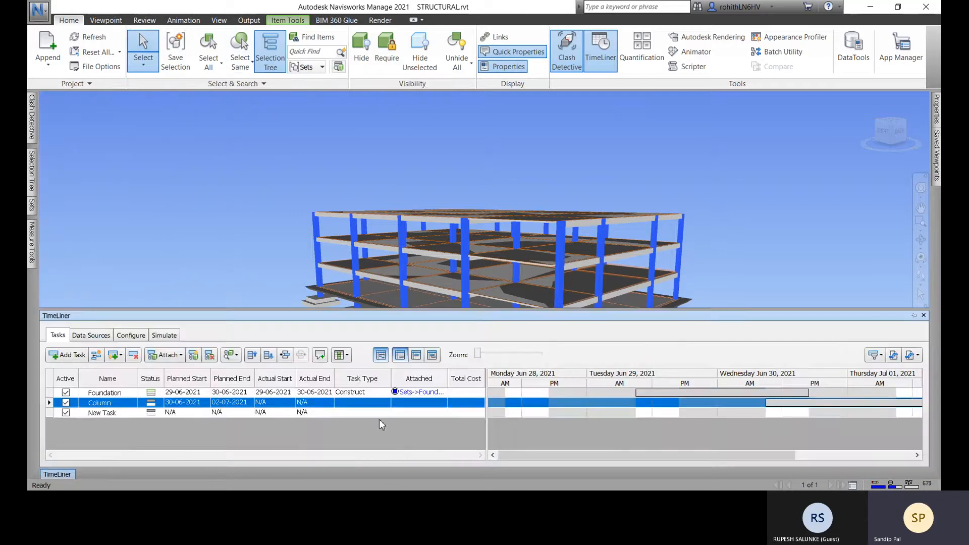
right_click(426, 411)
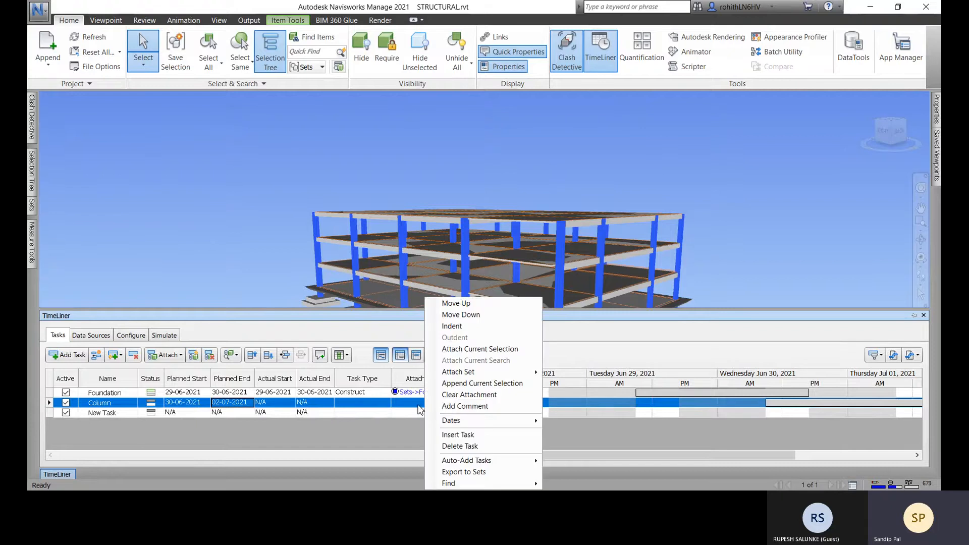
click(507, 350)
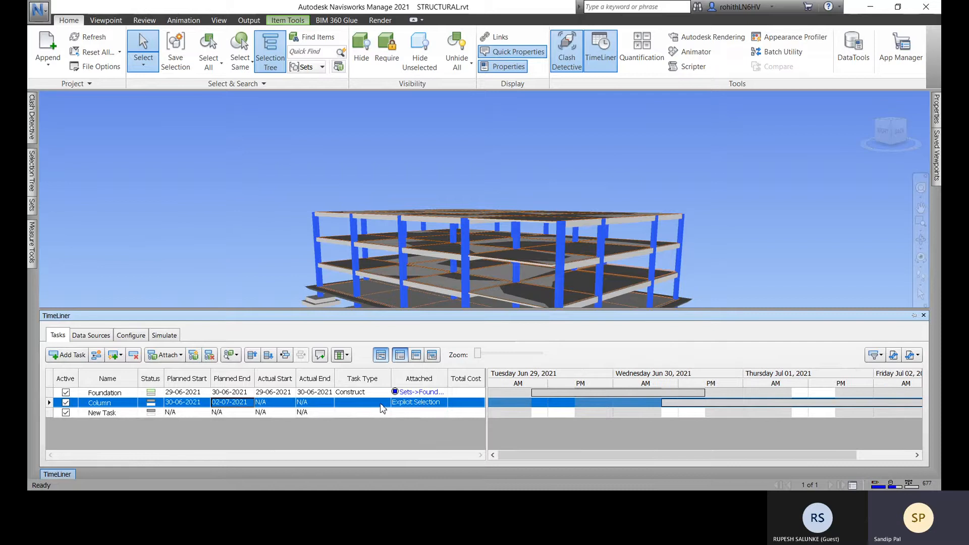
click(382, 404)
click(388, 402)
click(351, 414)
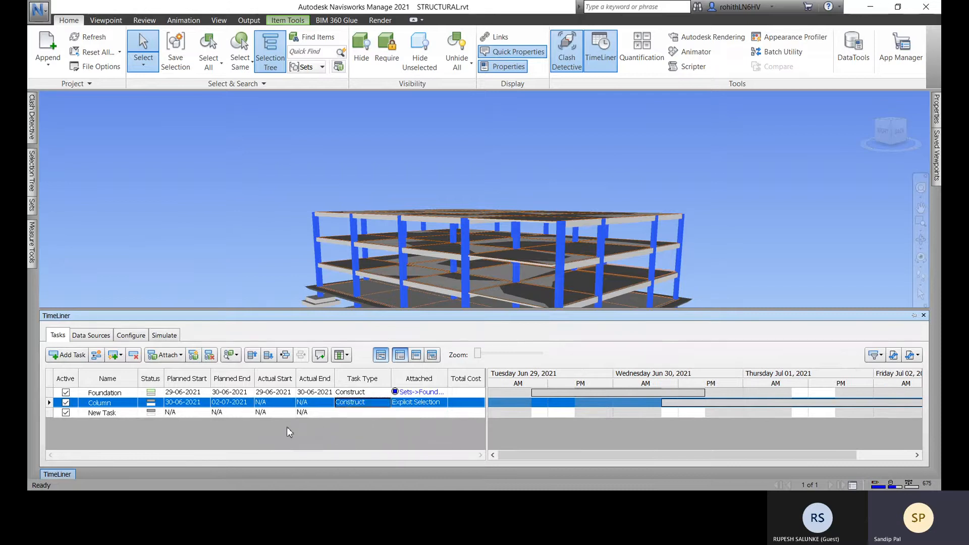
Step: Clear the selection and check in the model which elements are attached to the Column task
click(249, 218)
click(67, 476)
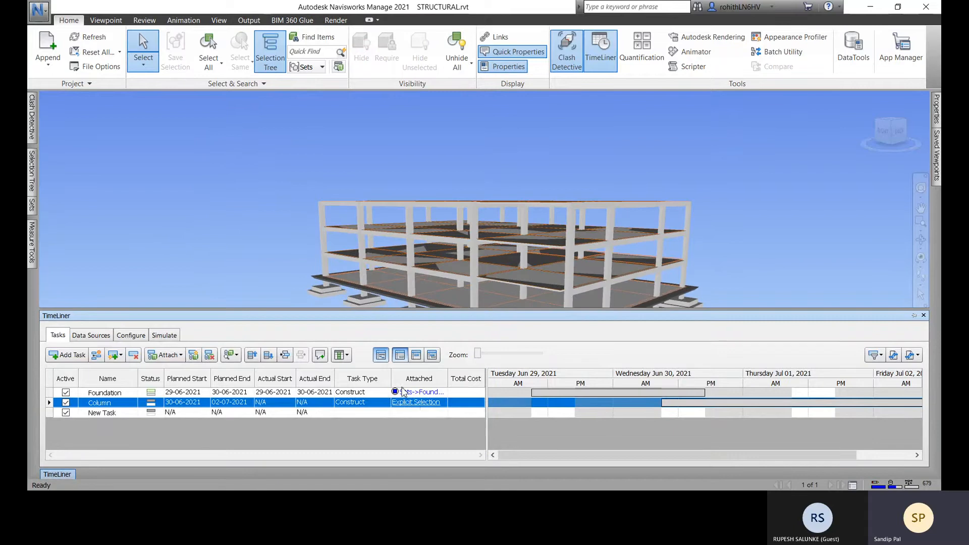
click(415, 402)
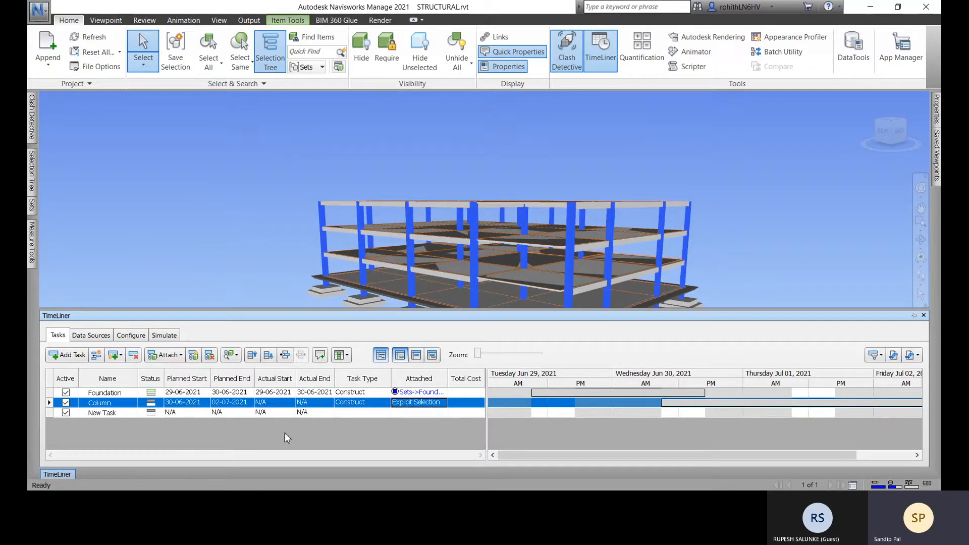
Step: Rename the new task below Column as Foundation Framing
click(120, 413)
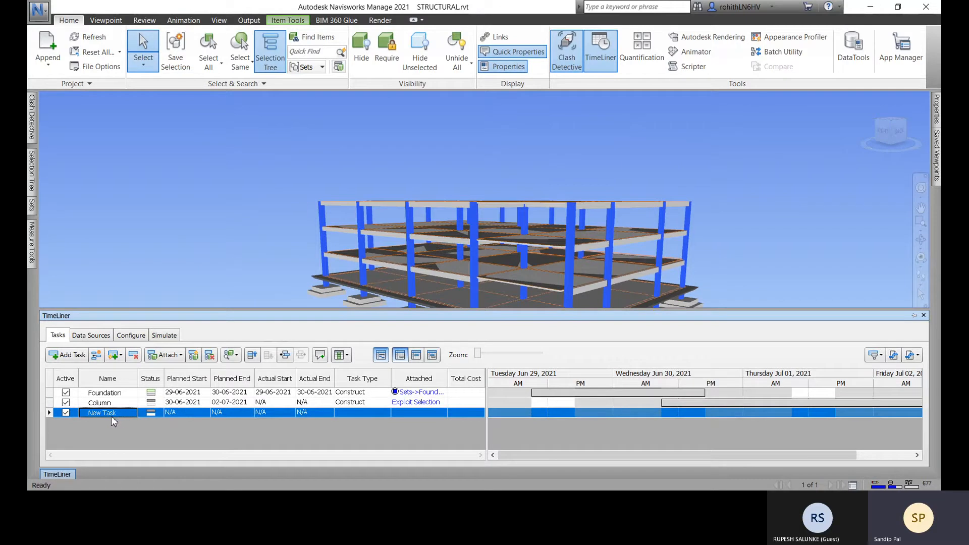
text(Foundatio)
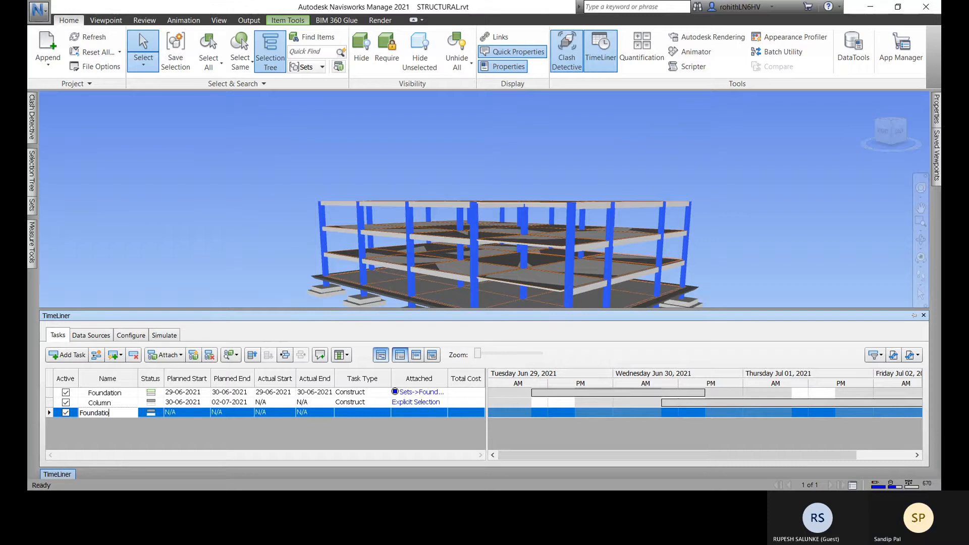
text(n Framing)
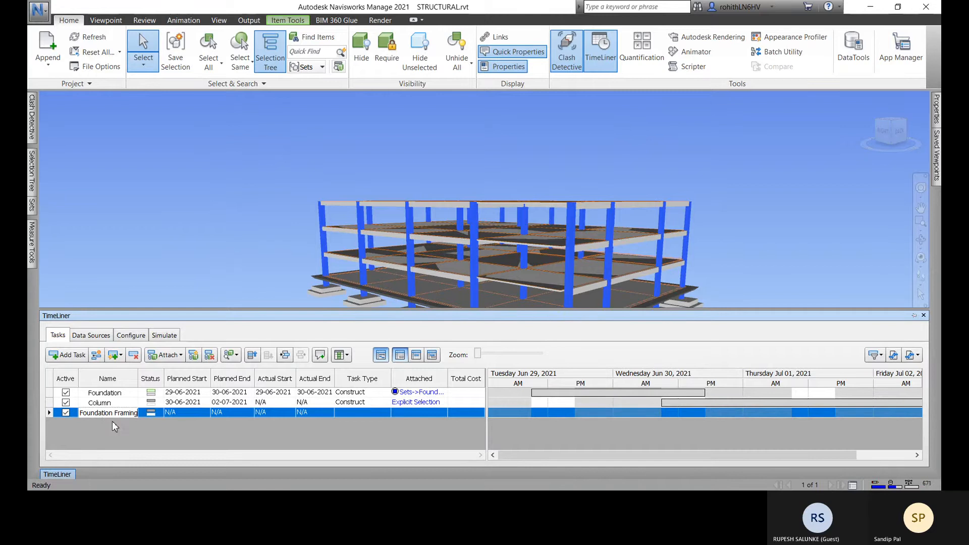
Step: Plan the Foundation Framing task from 01-07-2021 to 02-07-2021 and set its task type to Construct
click(201, 413)
click(206, 414)
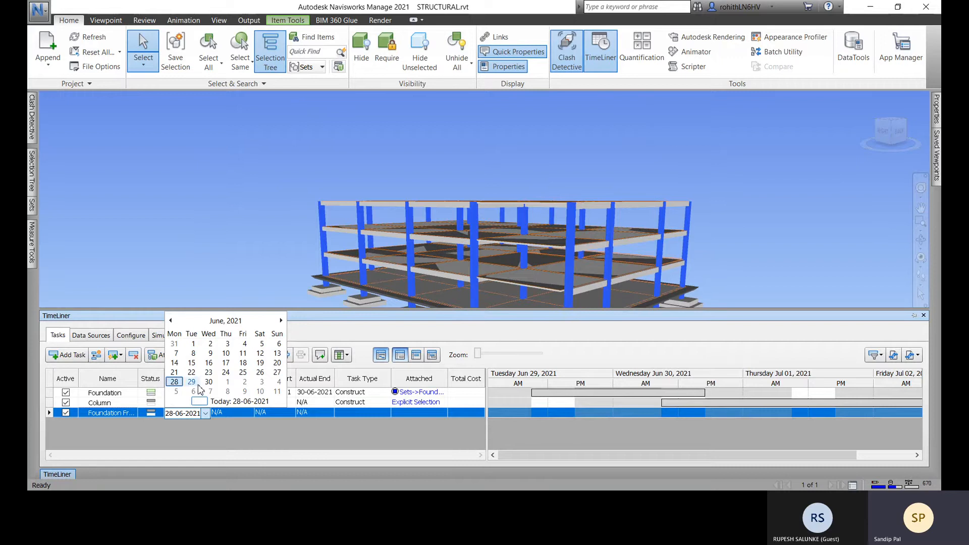
click(228, 383)
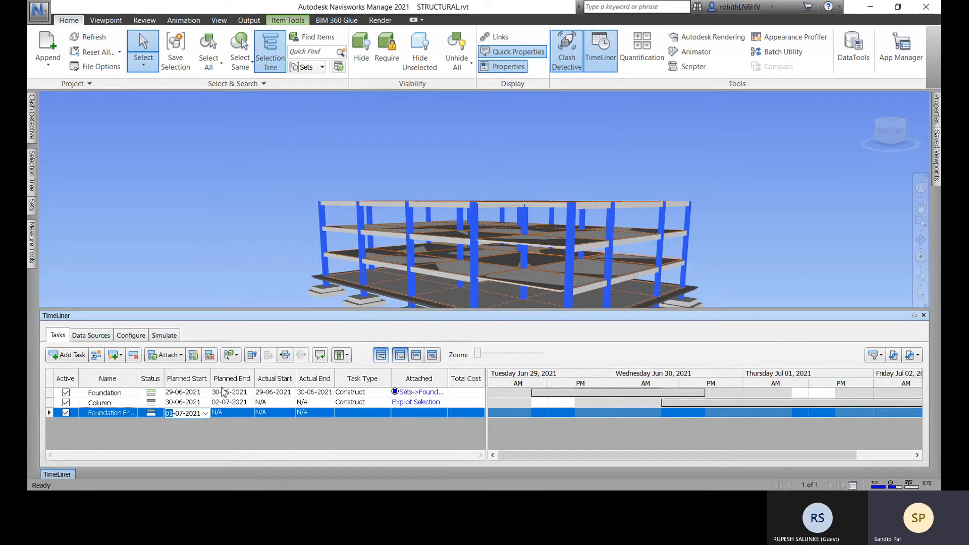
click(251, 415)
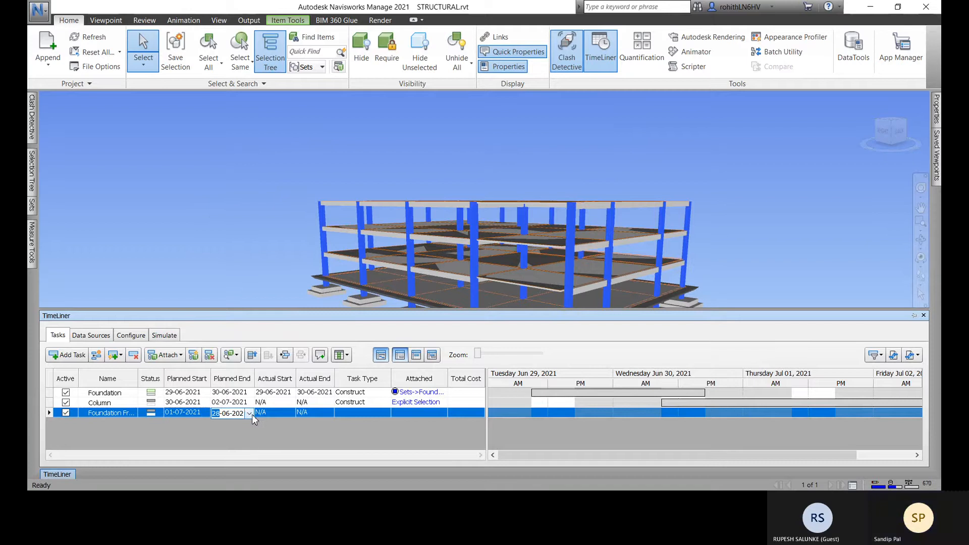
click(249, 413)
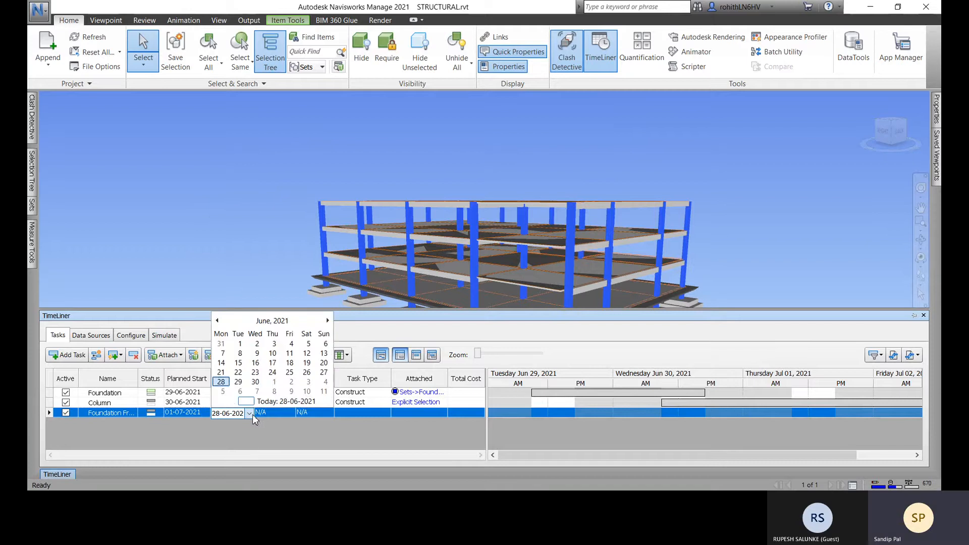
click(293, 382)
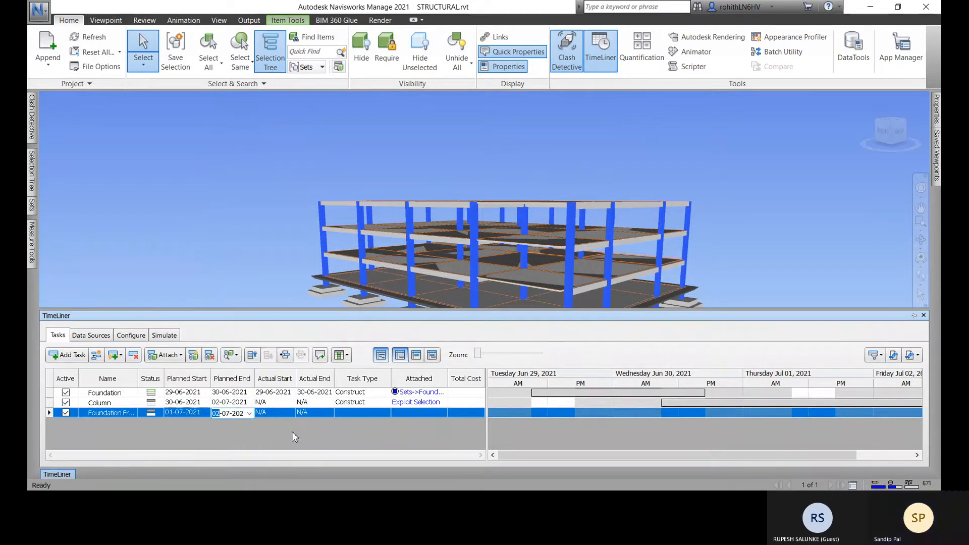
click(386, 415)
click(385, 415)
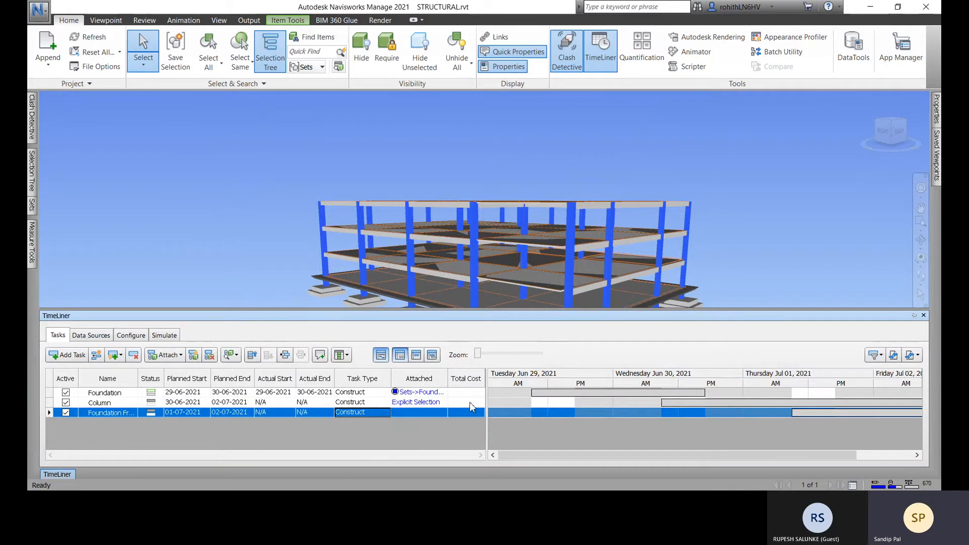
Step: Select a foundation beam on the underside of the building and extend the selection to all framing of the same type
click(740, 243)
middle_drag(741, 244, 710, 156)
shift+middle_drag(712, 223, 706, 328)
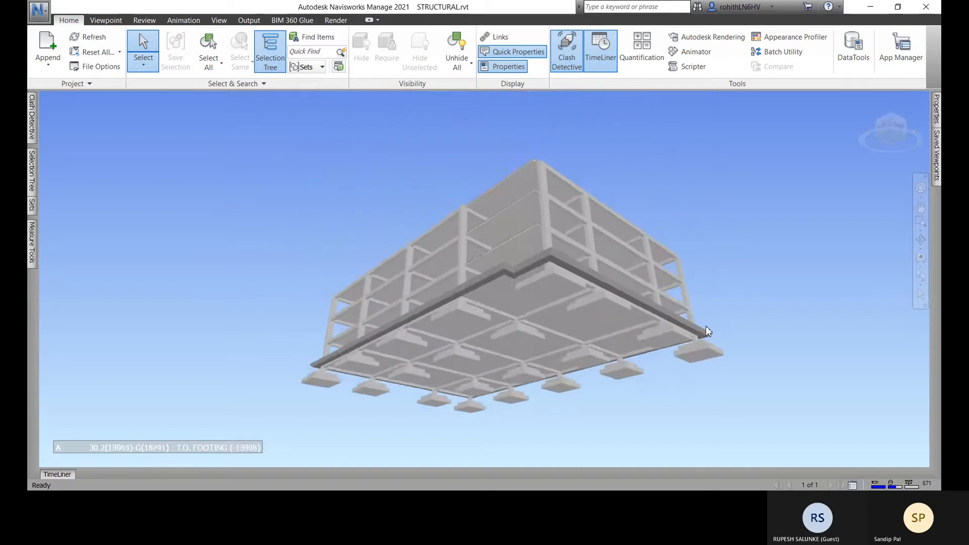
shift+middle_drag(519, 308, 530, 309)
click(546, 310)
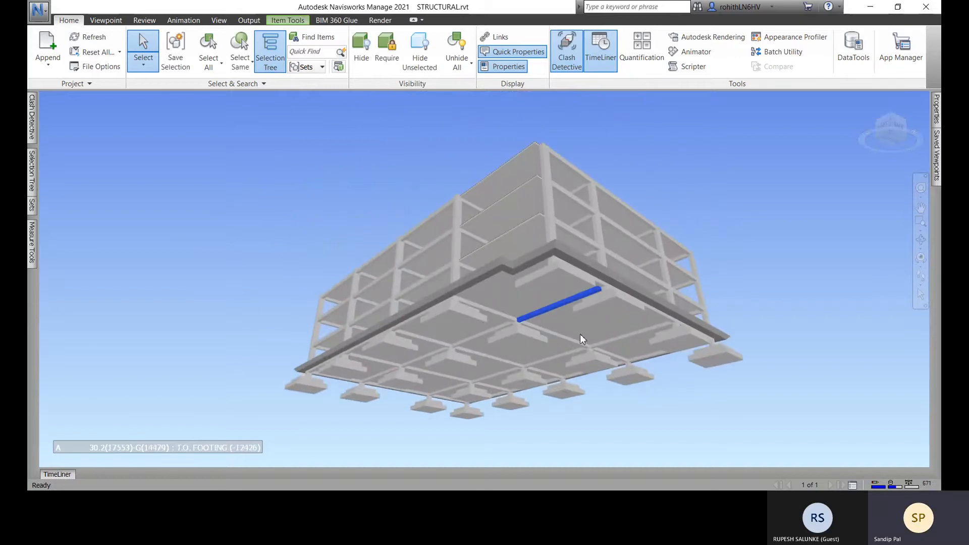
click(246, 63)
click(251, 117)
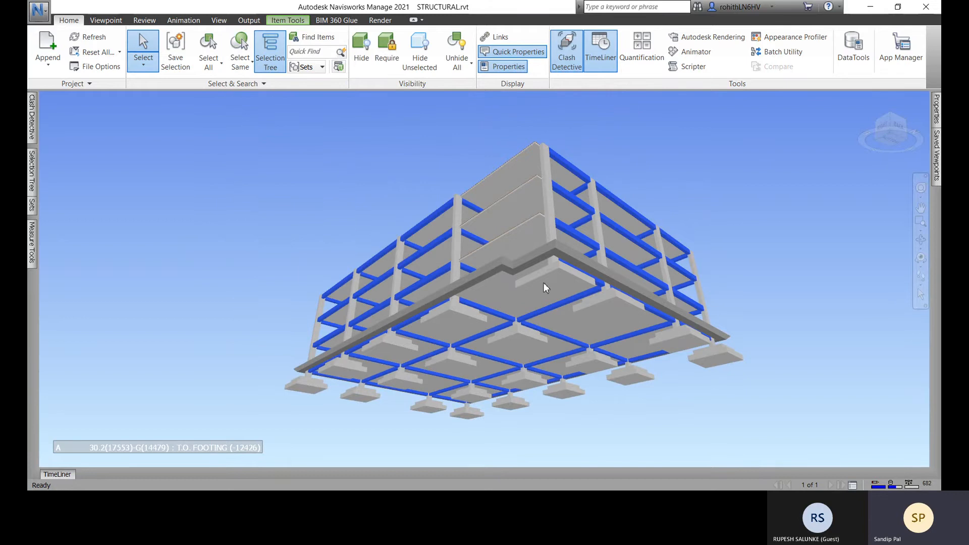
Step: Try to exclude the upper-floor framing from the selection with a selection box around the storeys above the ground slab
shift+middle_drag(543, 282, 357, 313)
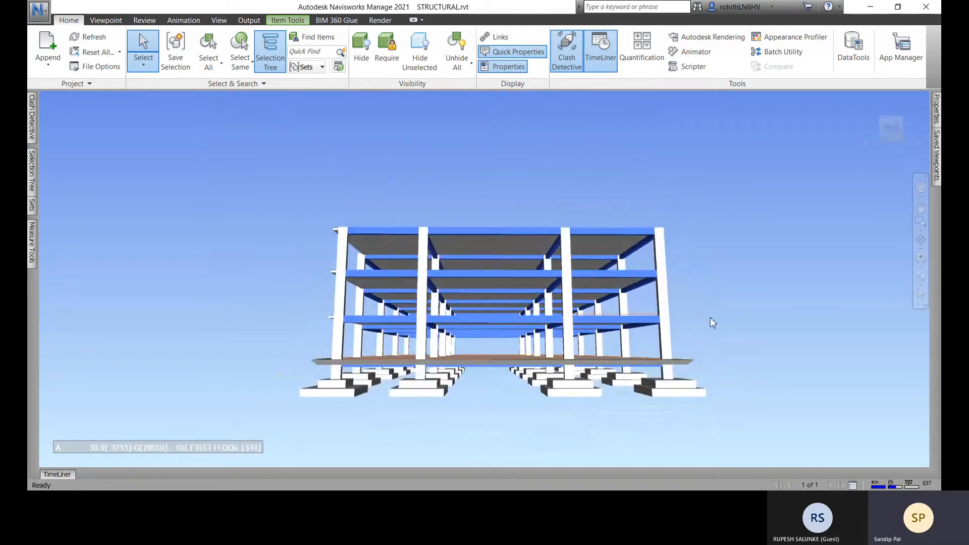
click(143, 64)
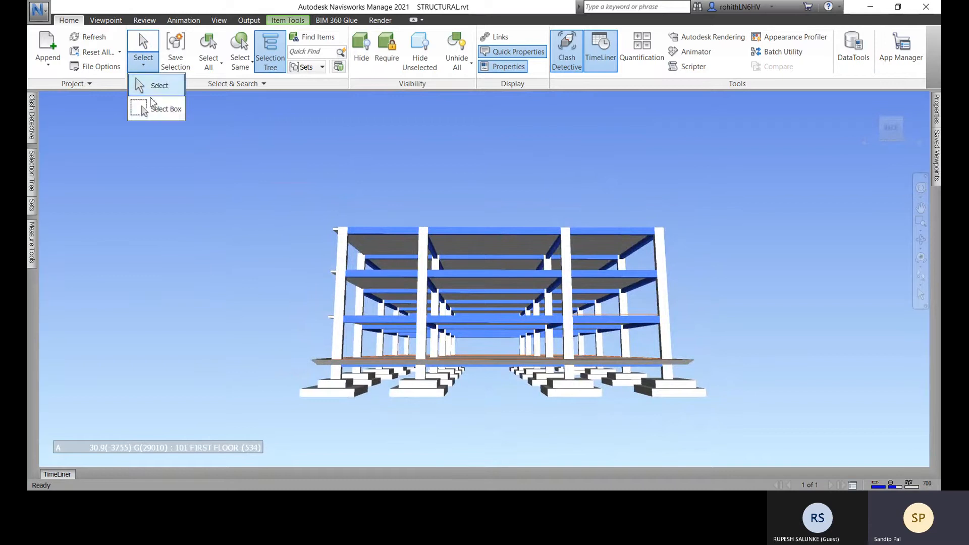
click(163, 137)
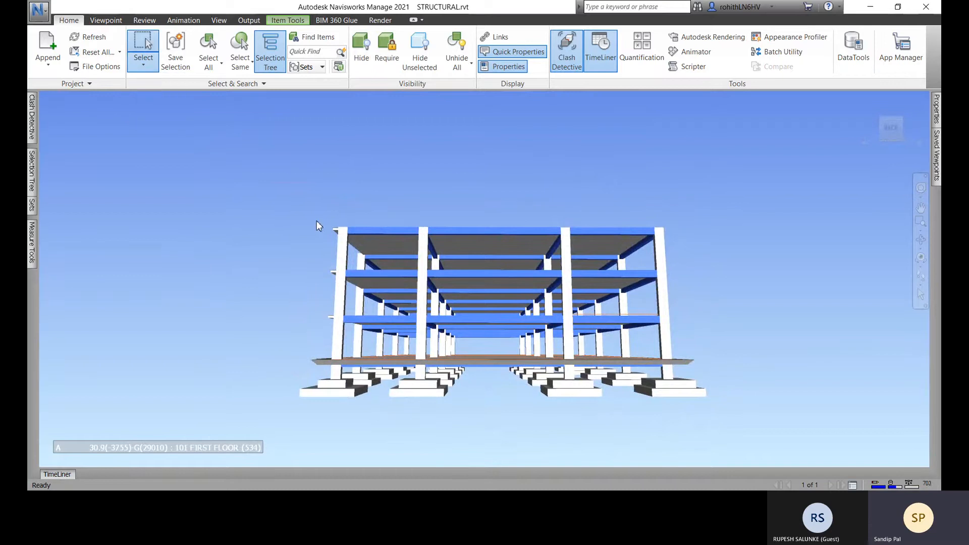
drag(299, 202, 704, 345)
click(274, 310)
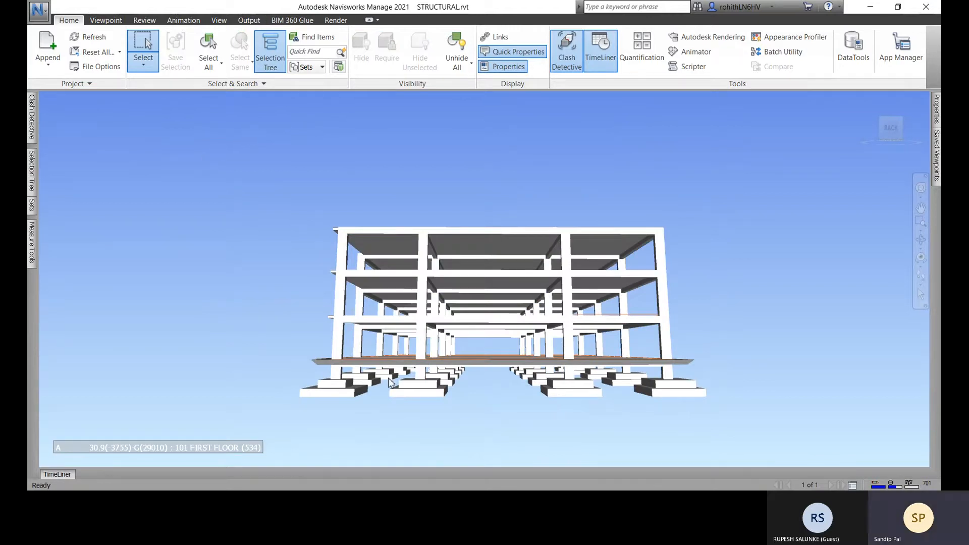
Step: Select a beam at foundation level, extend the selection to the matching framing members, and clear the selection again
mouse_move(447, 385)
shift+middle_down()
mouse_move(454, 357)
mouse_move(407, 354)
shift+middle_up()
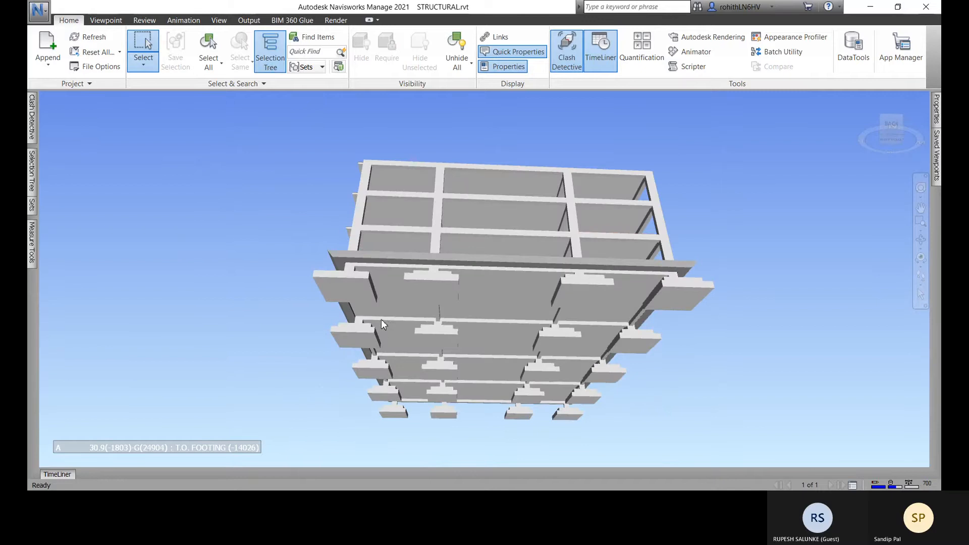
mouse_move(380, 319)
shift+middle_down()
mouse_move(410, 321)
mouse_move(447, 344)
shift+middle_up()
scroll(429, 344, up, 1)
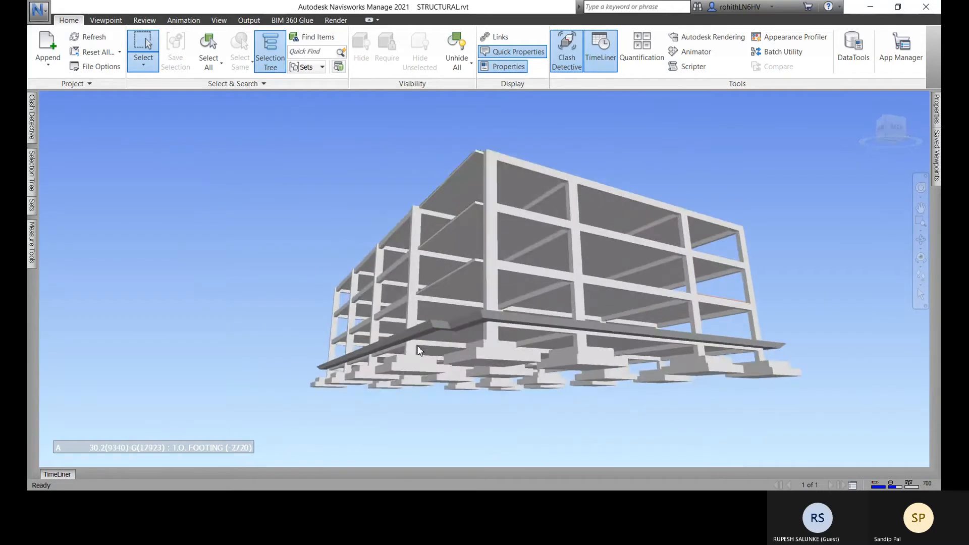
click(144, 64)
click(155, 89)
click(425, 343)
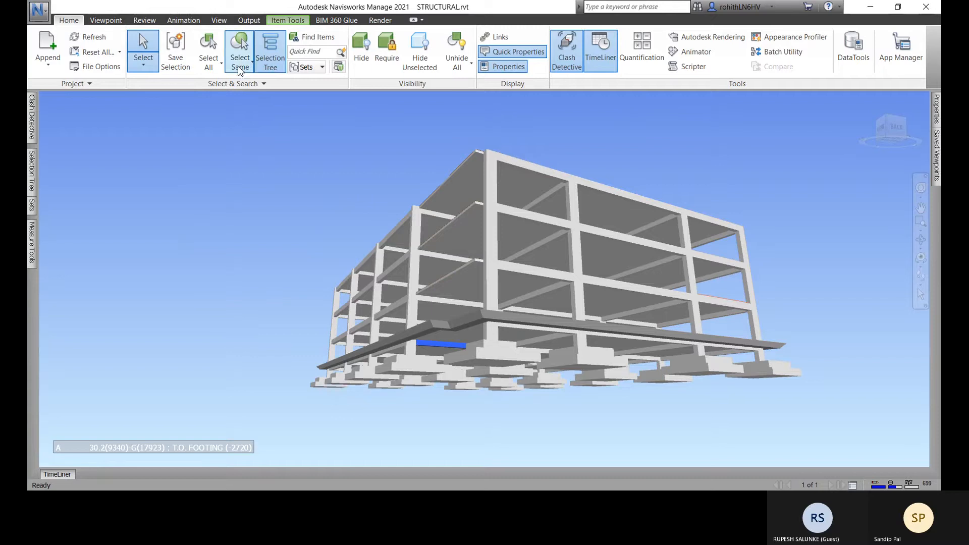
click(237, 66)
click(262, 104)
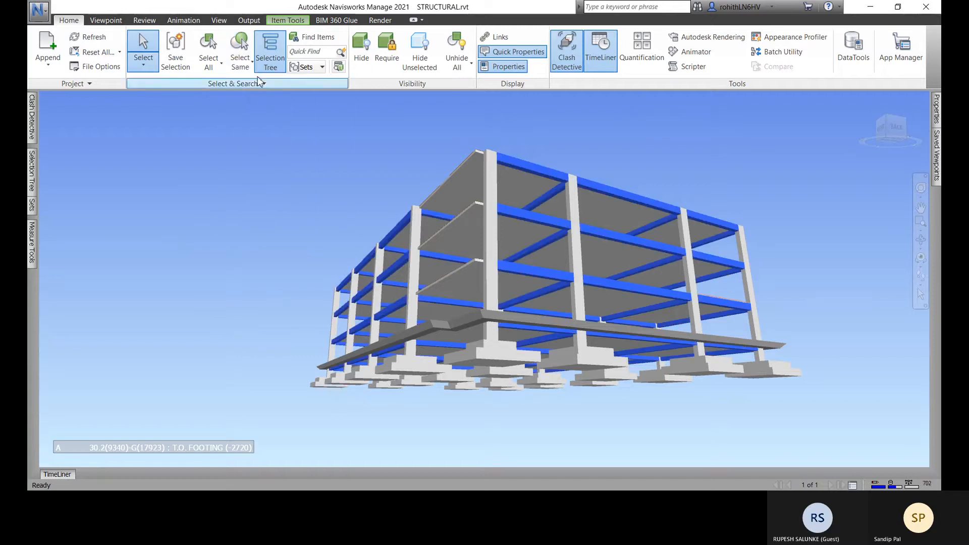
click(240, 65)
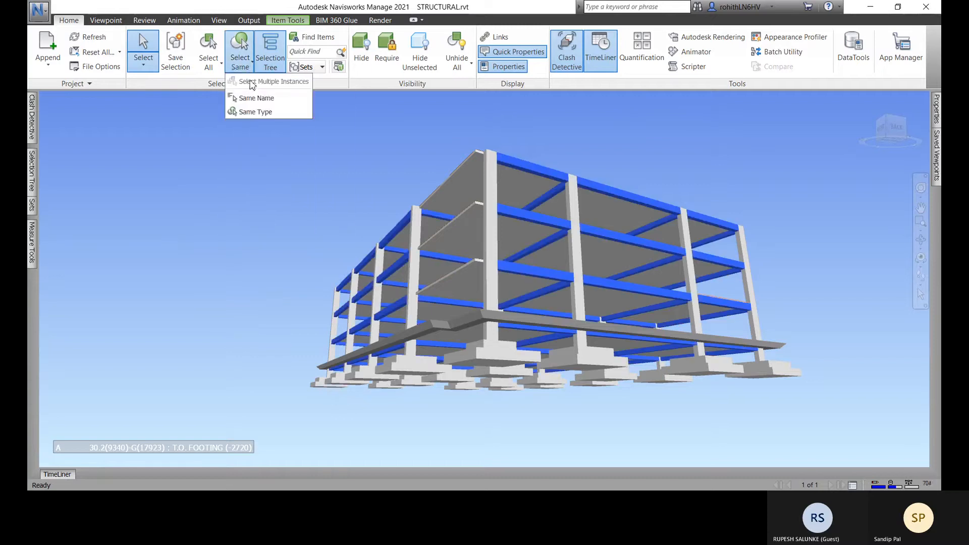
click(374, 234)
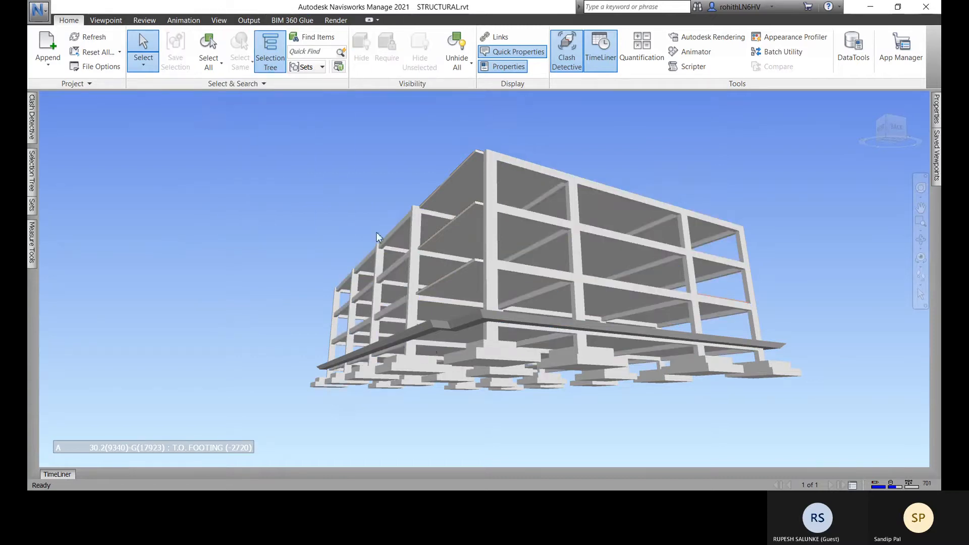
Step: Select the beam just below the ground slab and extend the selection to all framing of the same type
click(429, 344)
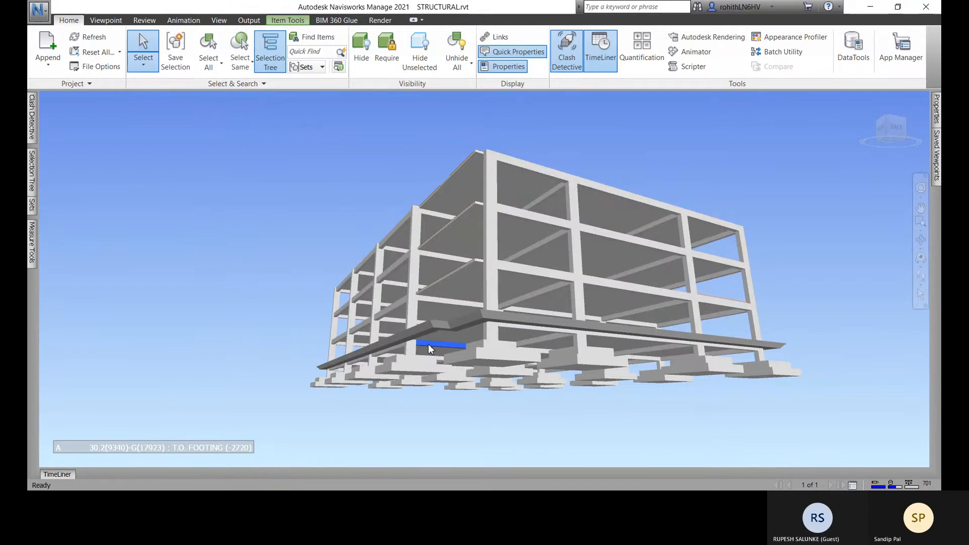
click(242, 67)
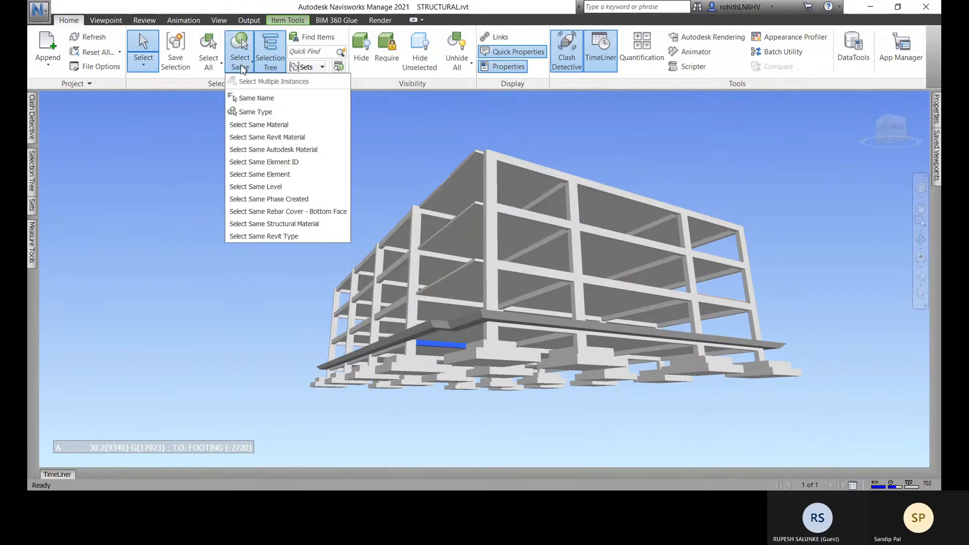
click(257, 113)
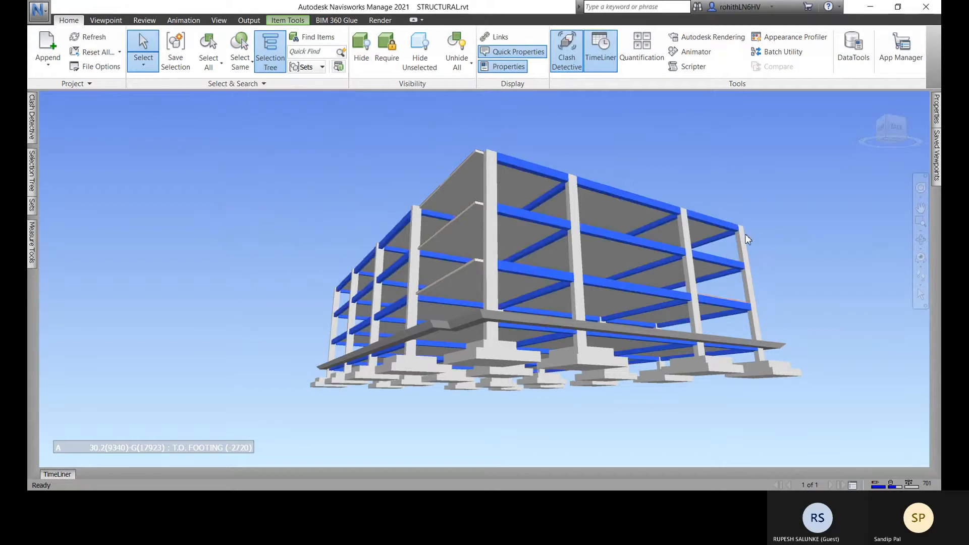
Step: Face the building from the back and box-select the storeys above the ground slab while the framing is selected
shift+middle_drag(745, 234, 567, 323)
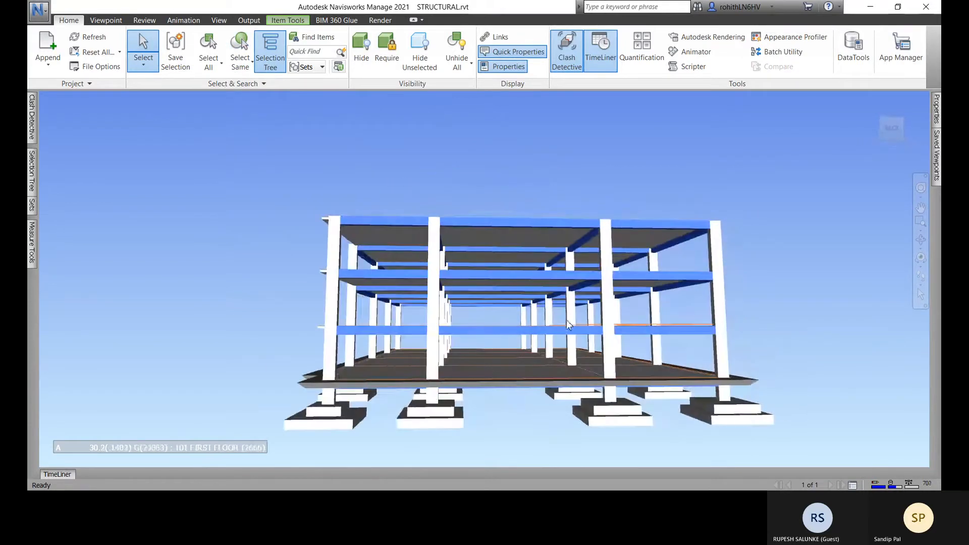
click(143, 65)
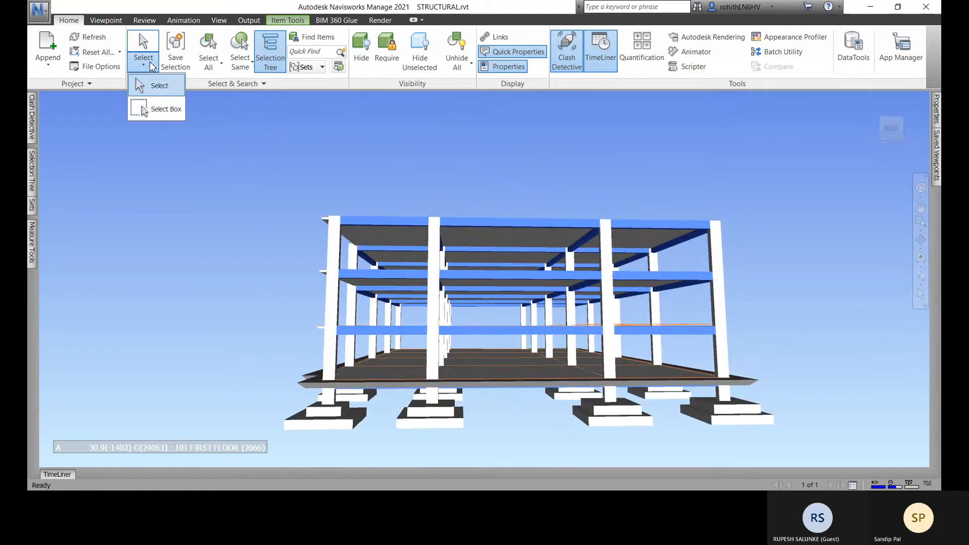
click(161, 104)
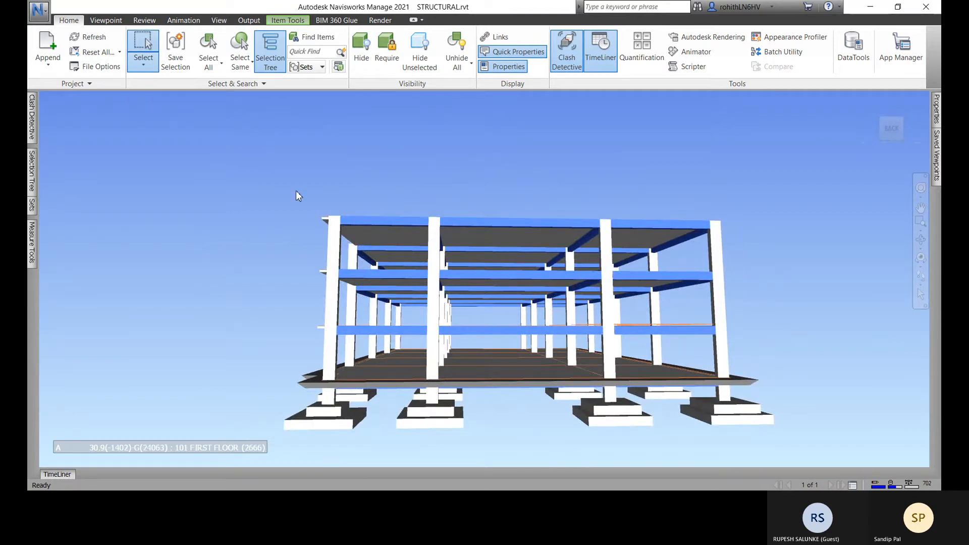
drag(296, 191, 742, 346)
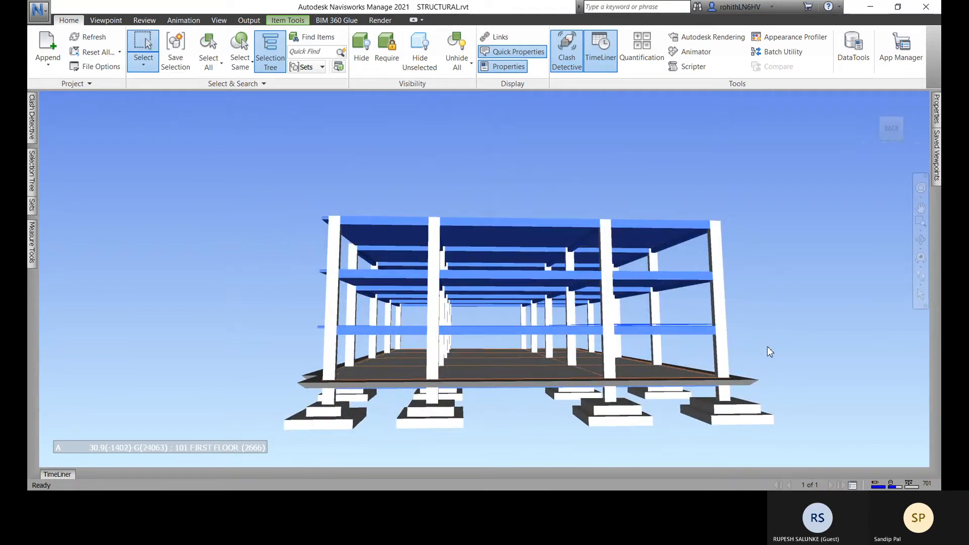
Step: Try to separate the upper-storey framing from the selected beams with repeated selection boxes over the storeys above the ground slab
drag(326, 204, 772, 346)
drag(264, 217, 792, 353)
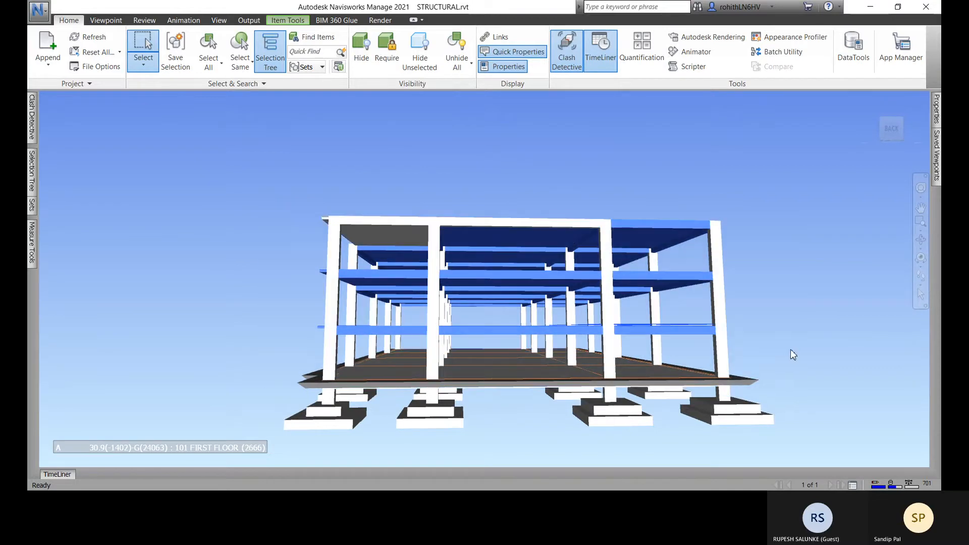
drag(290, 188, 772, 341)
drag(208, 195, 780, 357)
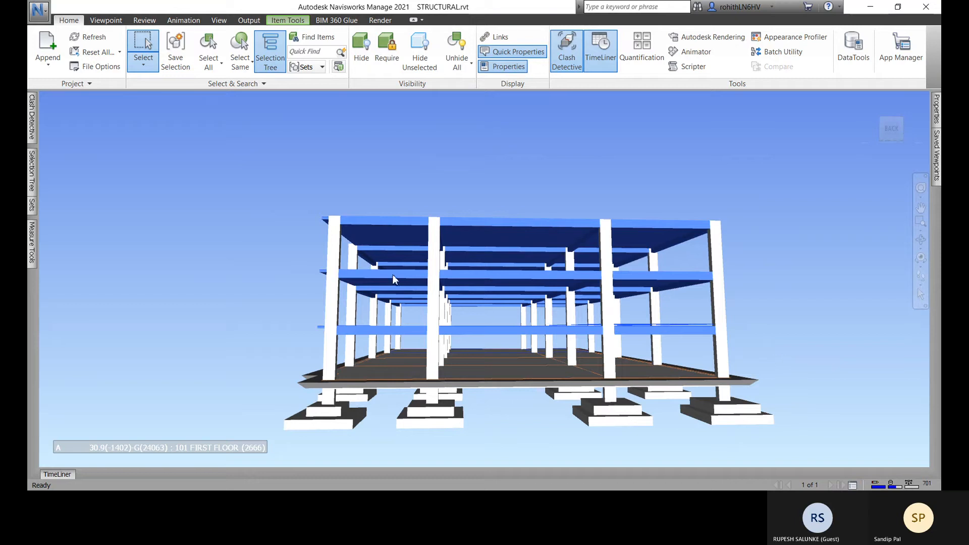
drag(307, 204, 783, 348)
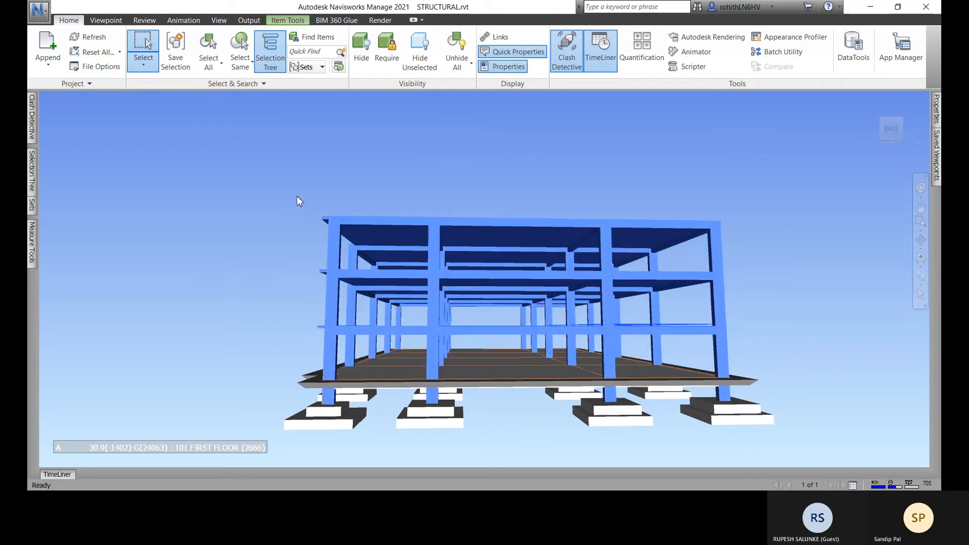
alt+drag(297, 187, 759, 346)
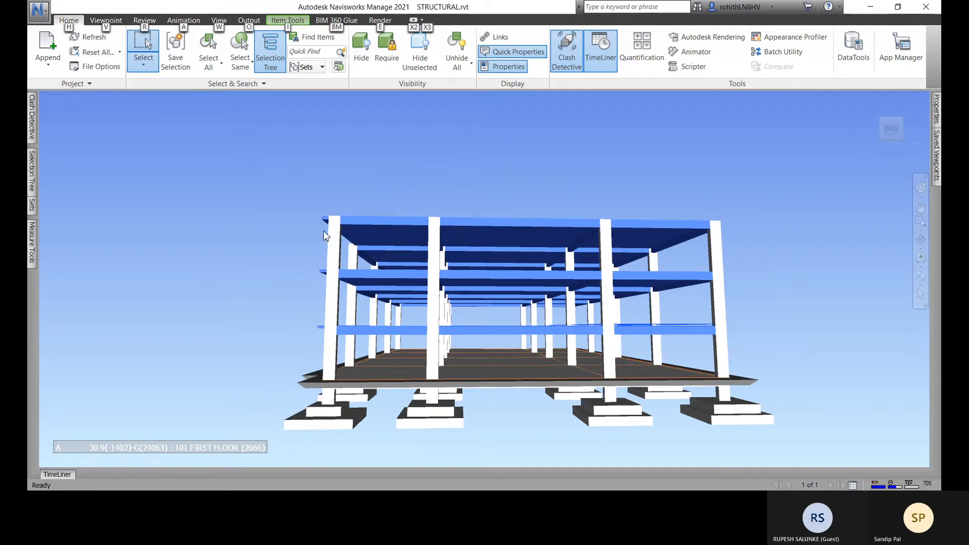
alt+drag(295, 178, 789, 342)
alt+drag(284, 264, 737, 297)
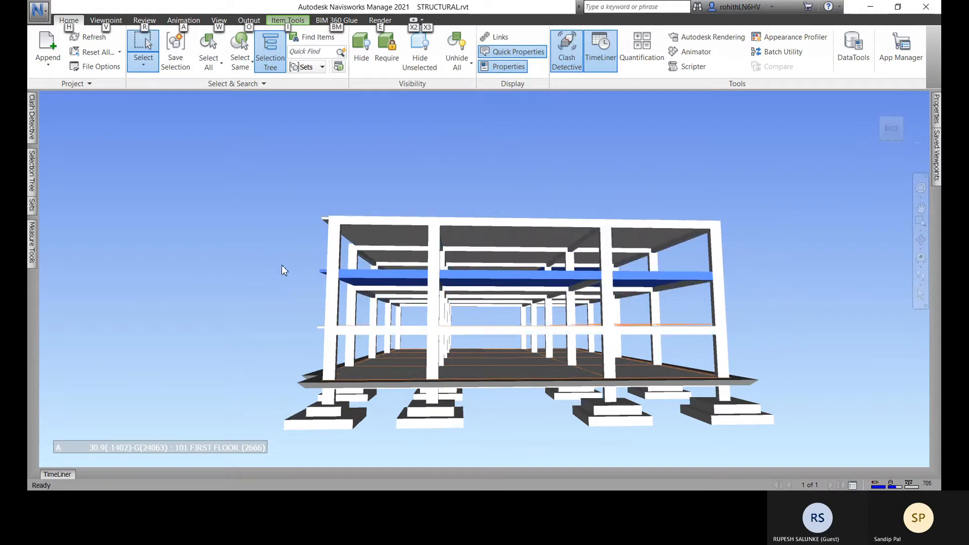
Step: Clear the selection, switch to single-item selection, and select the three foundation beams along the near edge, viewed from below
shift+middle_drag(461, 351, 439, 311)
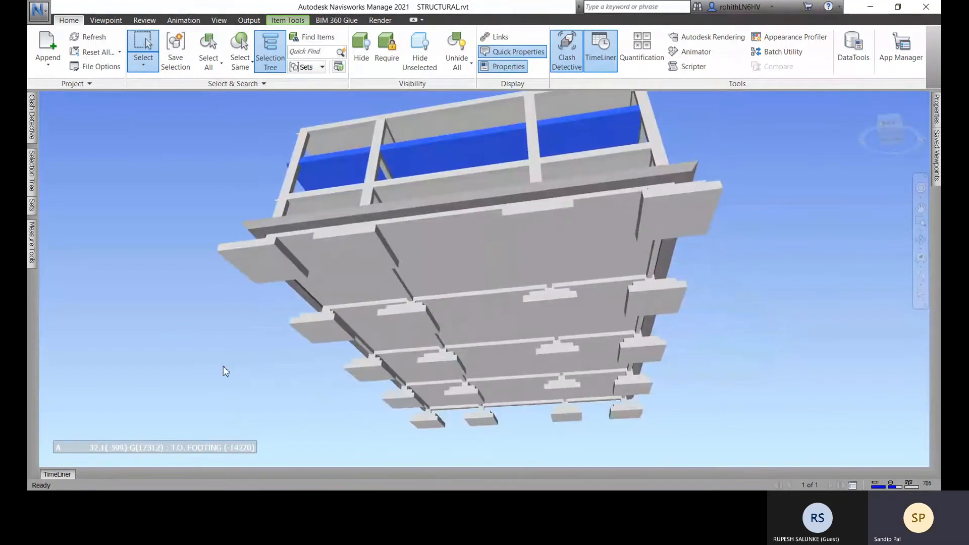
click(220, 291)
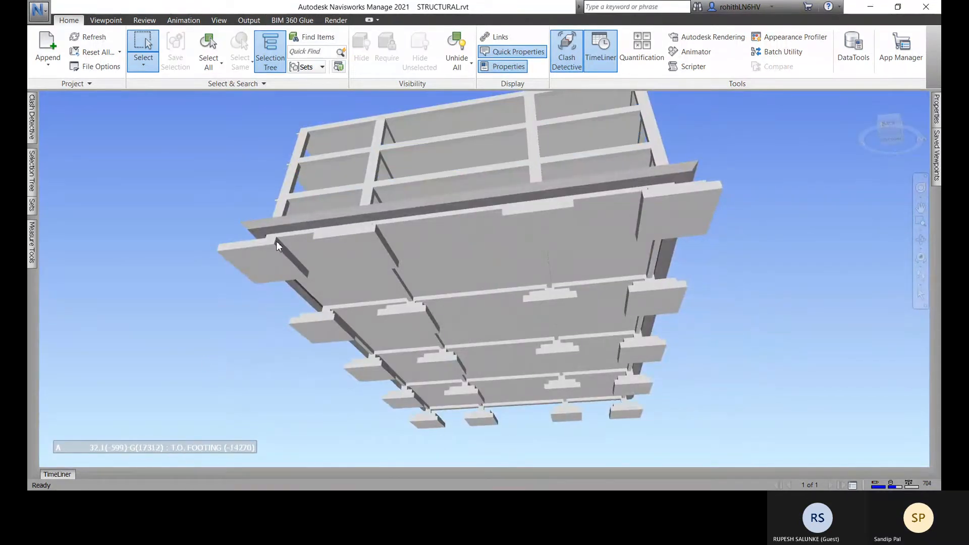
click(143, 64)
click(172, 105)
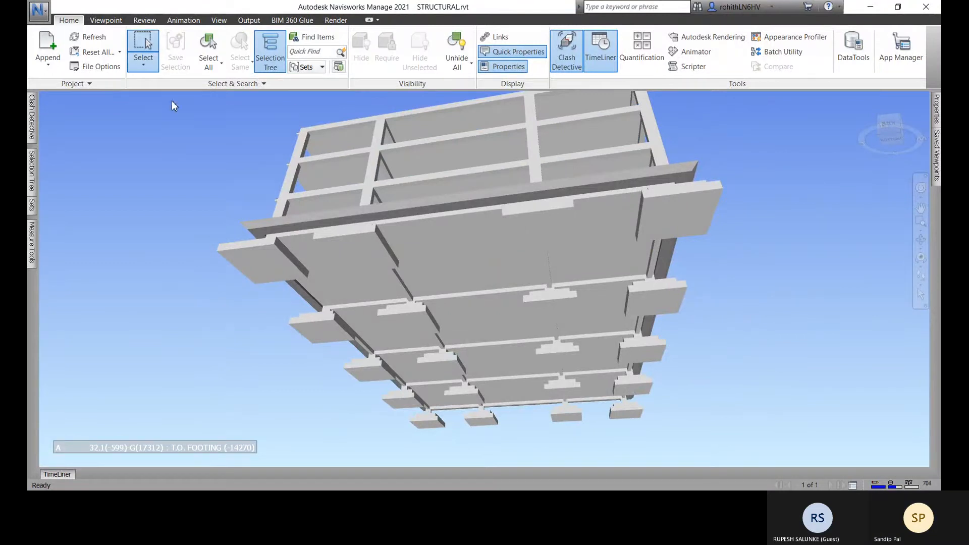
click(298, 234)
ctrl+click(446, 220)
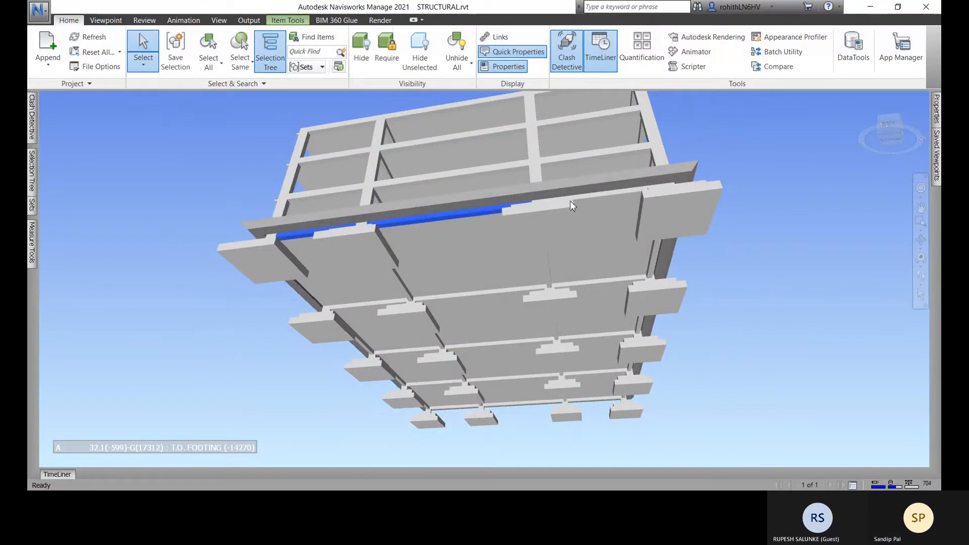
ctrl+click(607, 194)
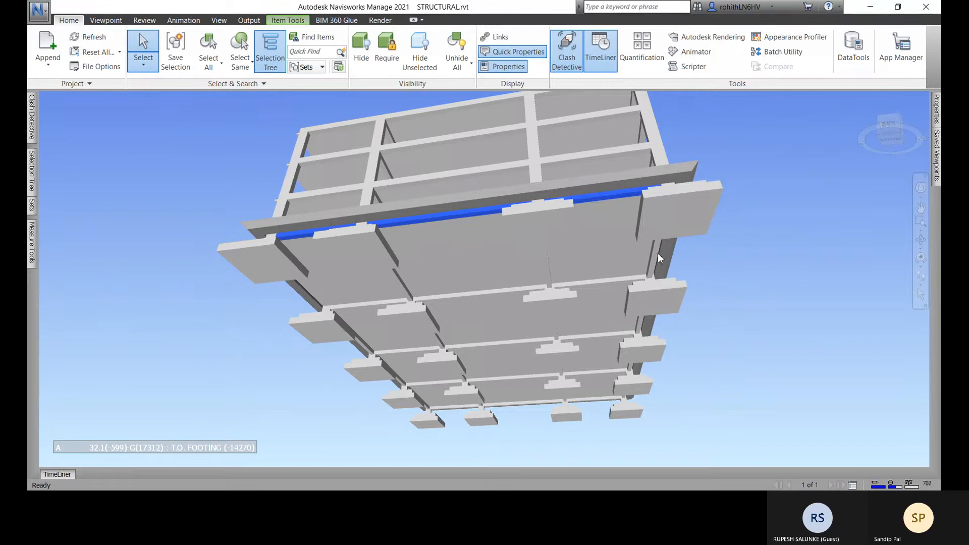
Step: Add the perimeter foundation beams along both sides and the far edge of the building to the selection
ctrl+click(655, 255)
ctrl+click(641, 322)
ctrl+click(631, 368)
ctrl+click(596, 400)
ctrl+click(554, 403)
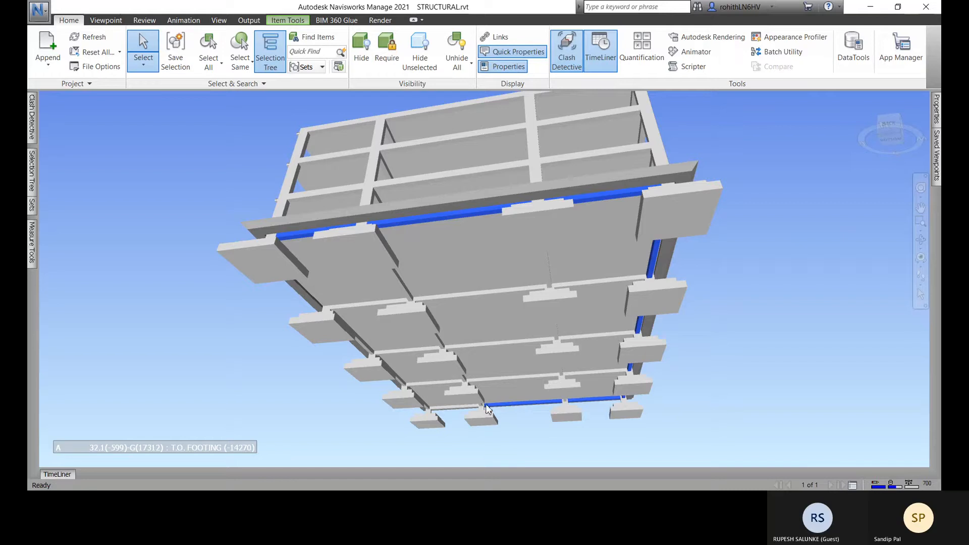
ctrl+click(459, 405)
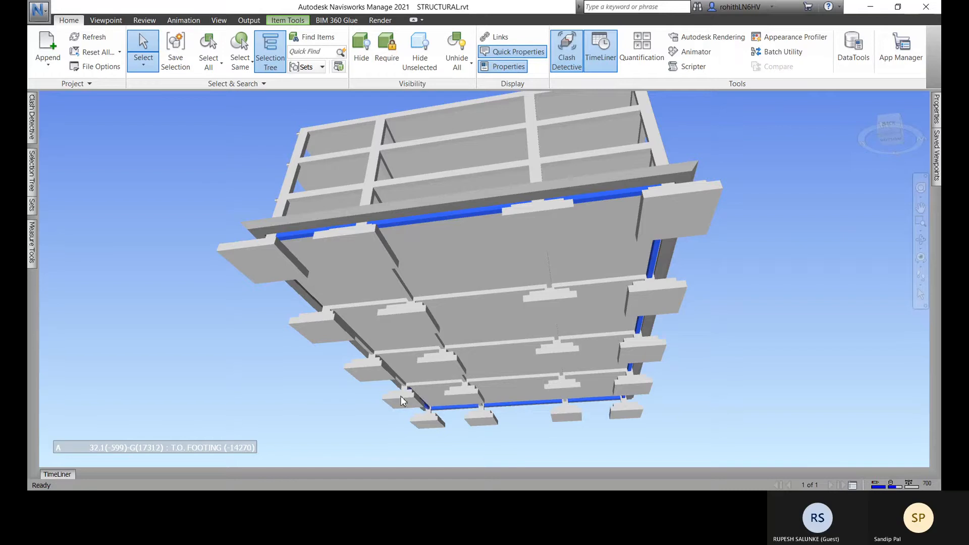
ctrl+click(403, 395)
ctrl+click(365, 346)
Step: Add the interior foundation beams running across the building in the three middle footing rows to the selection
ctrl+click(354, 306)
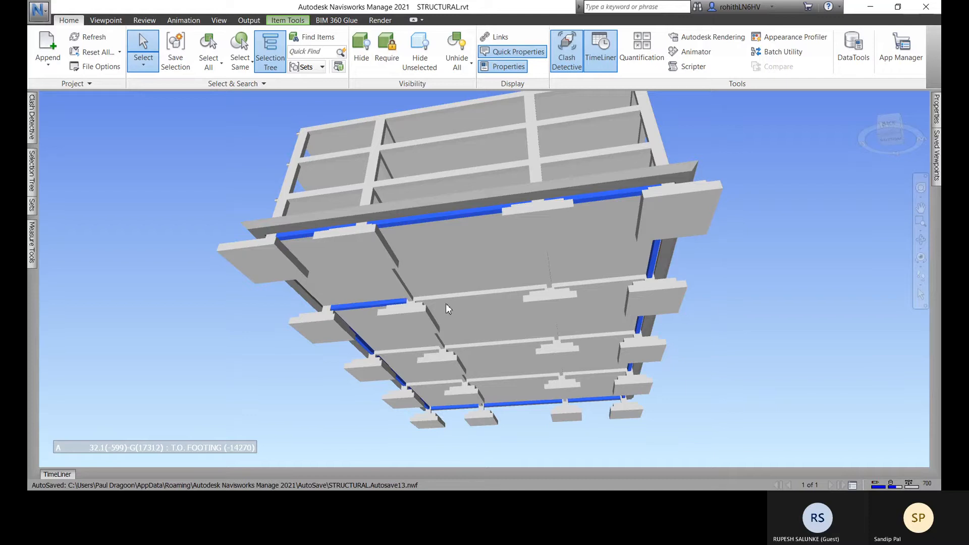
ctrl+click(448, 296)
ctrl+click(579, 285)
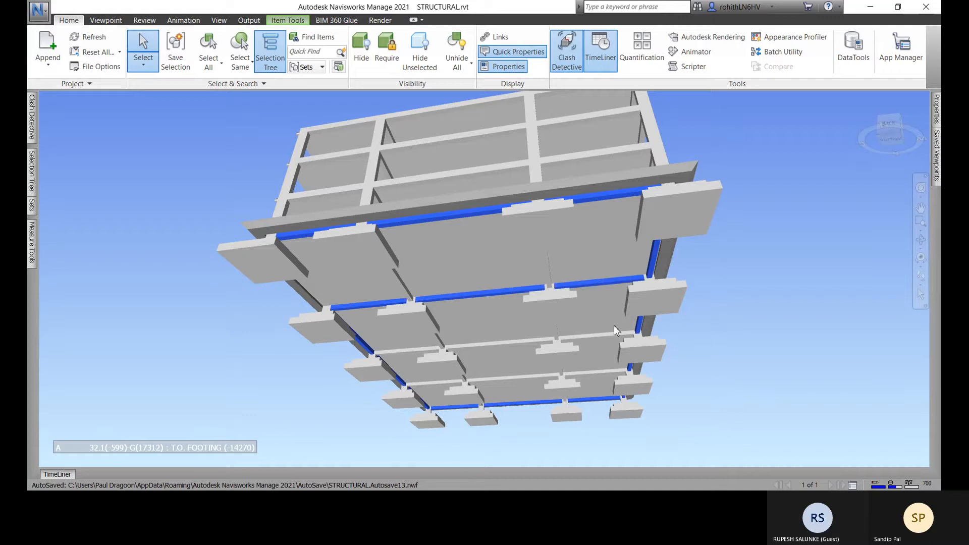
ctrl+click(609, 335)
ctrl+click(523, 342)
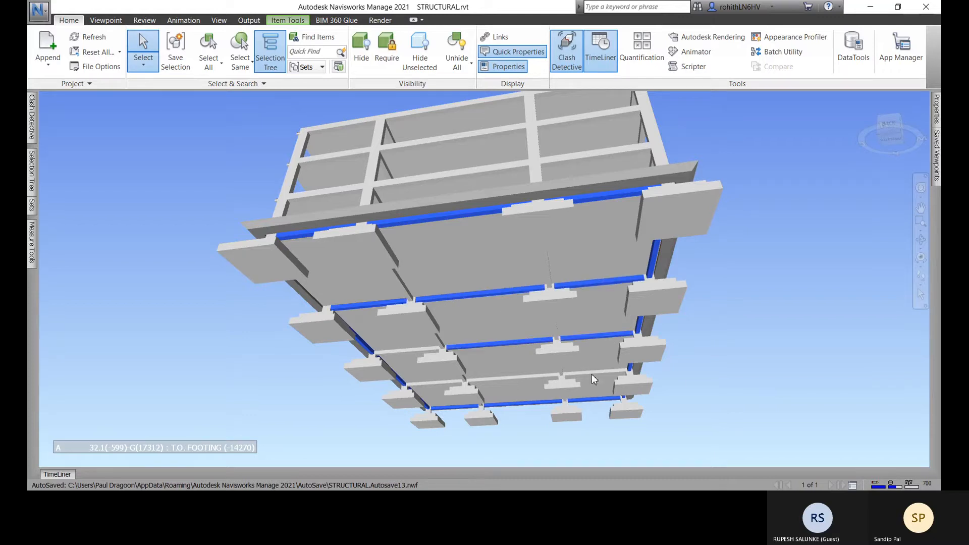
ctrl+click(592, 374)
ctrl+click(522, 378)
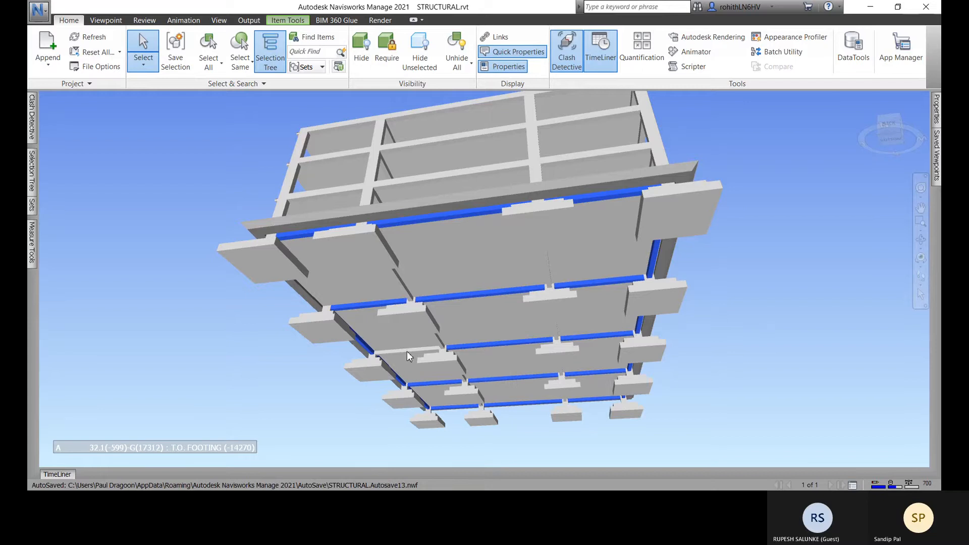
Step: Add the interior foundation beams running lengthwise between the footing rows to the selection
click(401, 289)
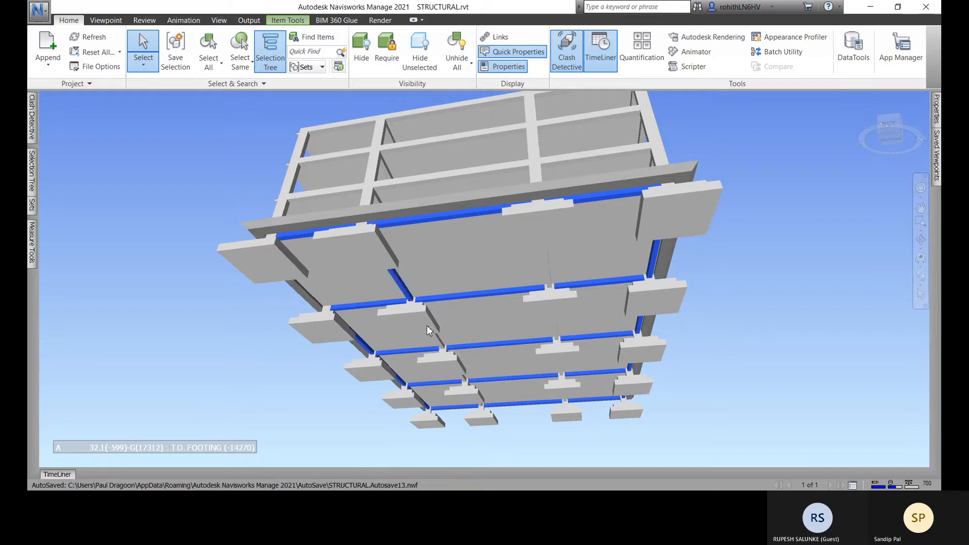
ctrl+click(438, 343)
ctrl+click(545, 260)
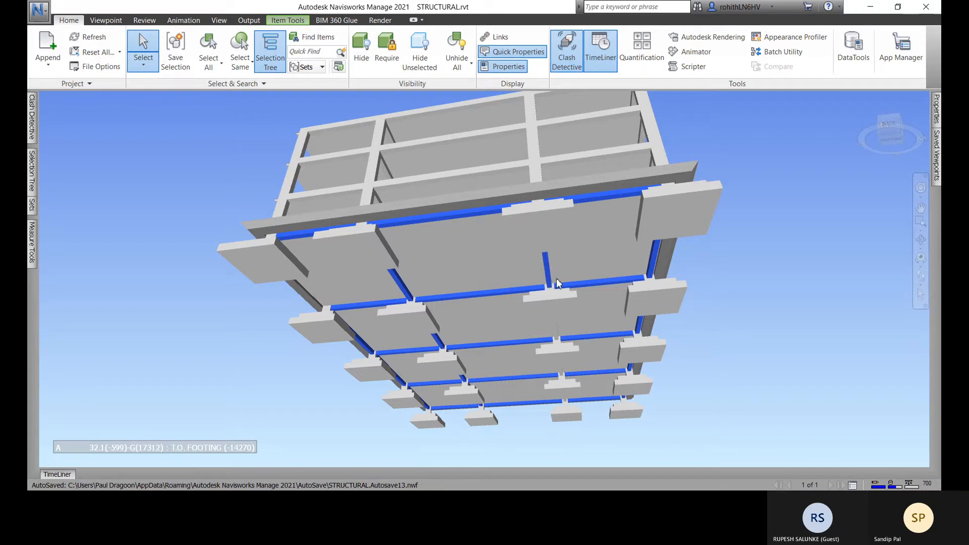
ctrl+click(556, 331)
ctrl+click(560, 372)
Step: Attach the current selection of foundation beams to the Foundation Framing task in TimeLiner
shift+middle_drag(682, 404, 108, 427)
shift+middle_drag(688, 382, 414, 420)
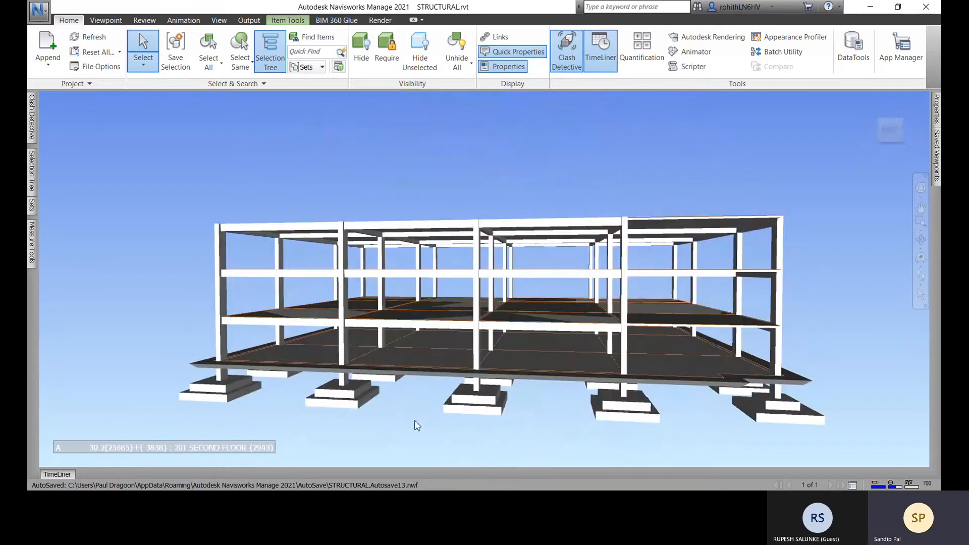
click(57, 474)
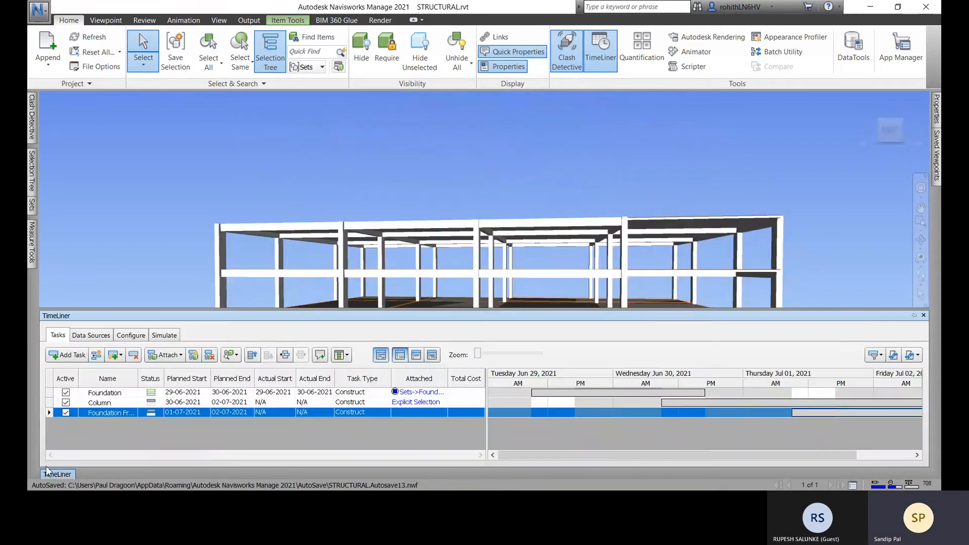
right_click(418, 418)
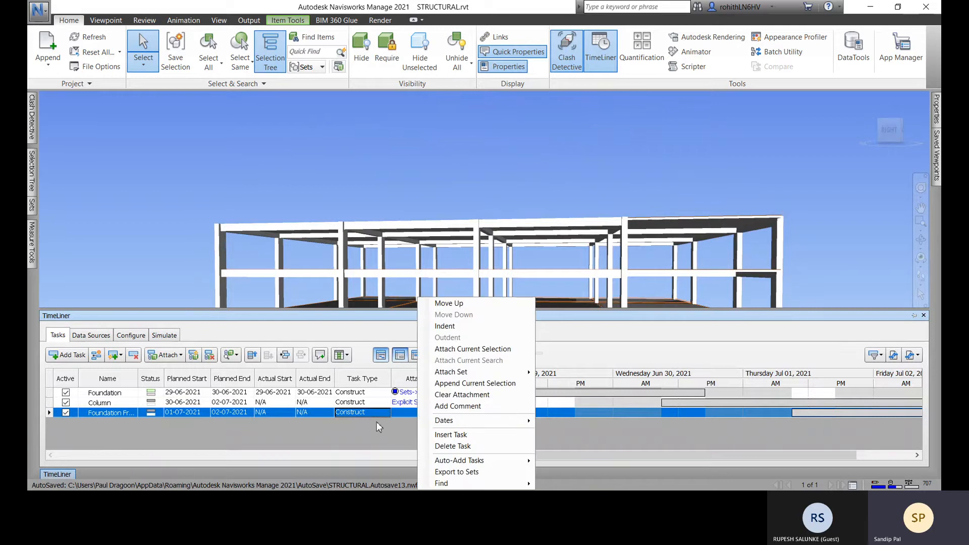
click(473, 349)
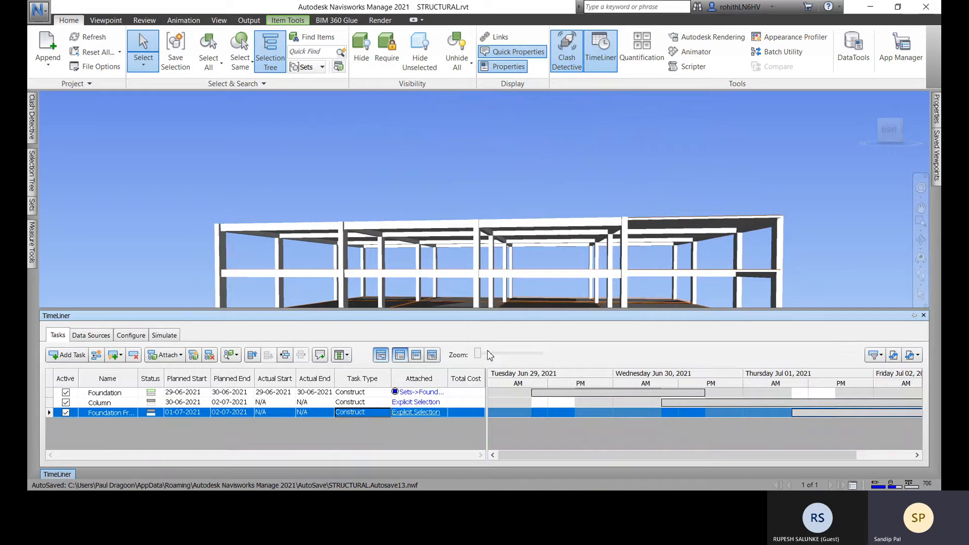
drag(352, 201, 361, 93)
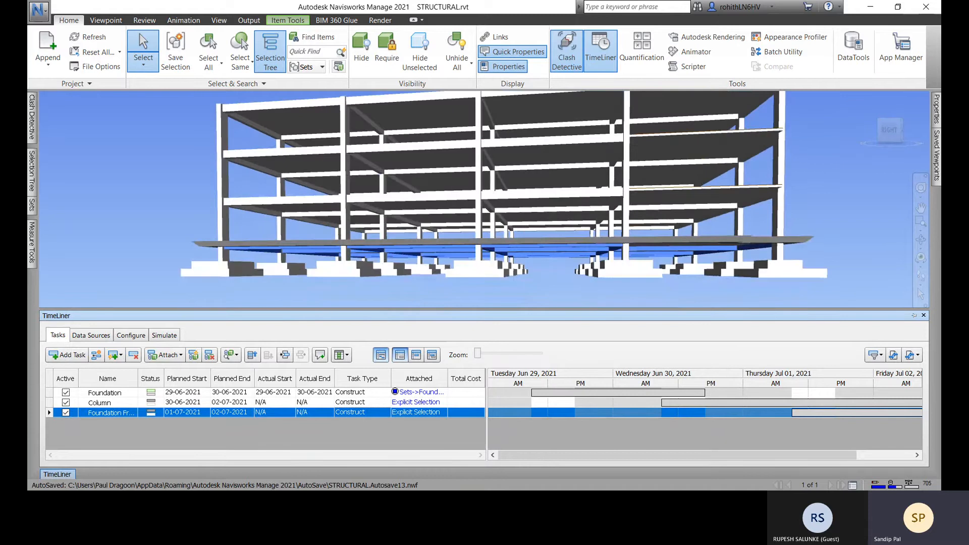
Step: Save the selected foundation beams as a selection set named Foundation Framing, then clear the selection
click(176, 51)
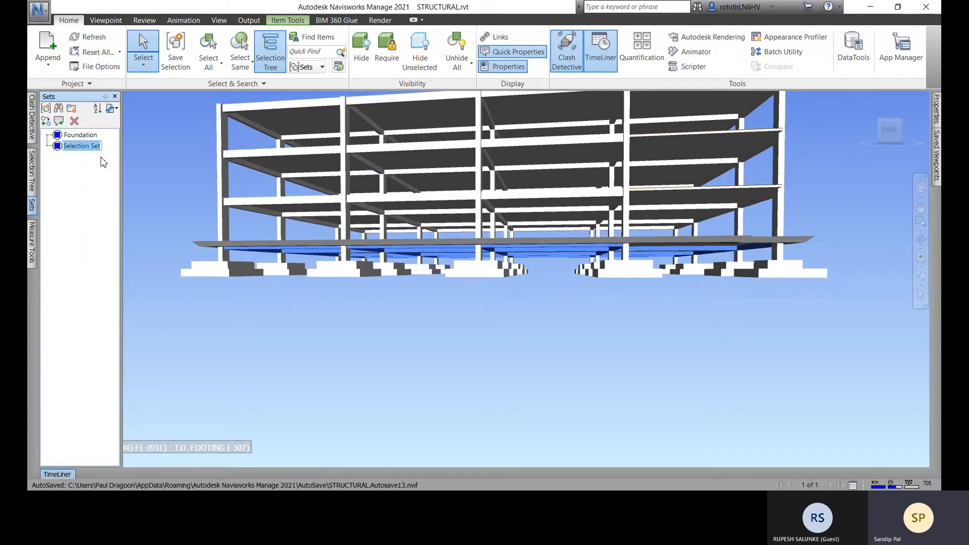
text(Foundation Framin)
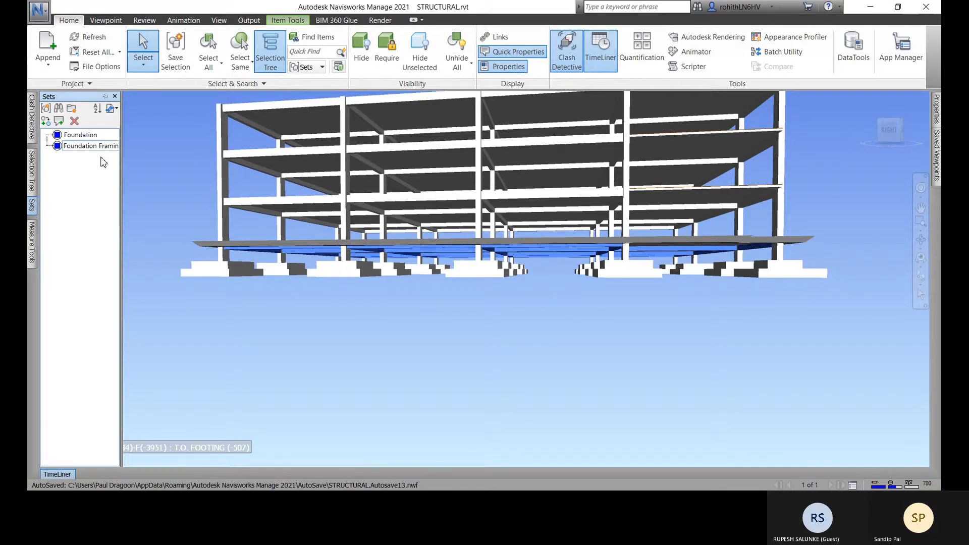
key(Return)
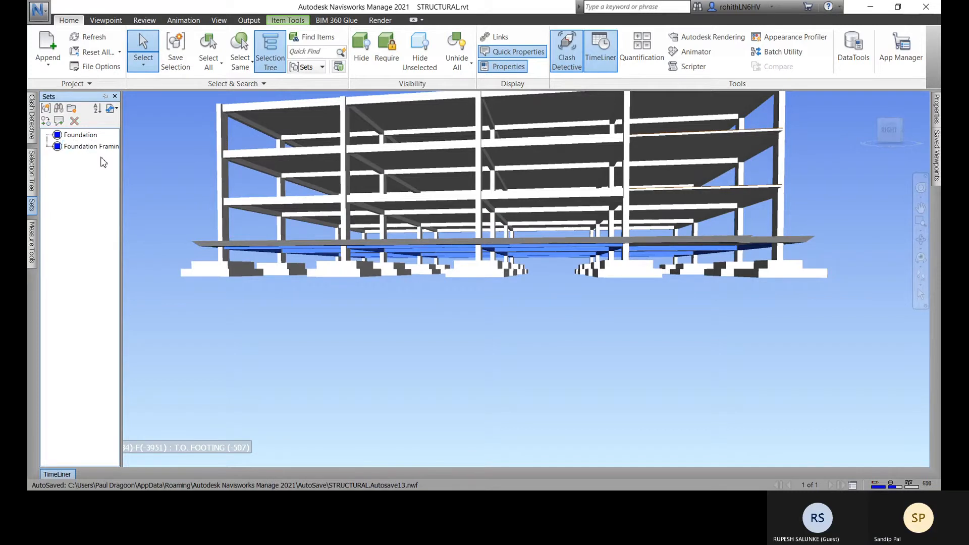
click(273, 353)
Step: Bring up the TimeLiner simulation at its start date and examine the foundations, columns and framing from above
scroll(467, 330, down, 1)
click(66, 474)
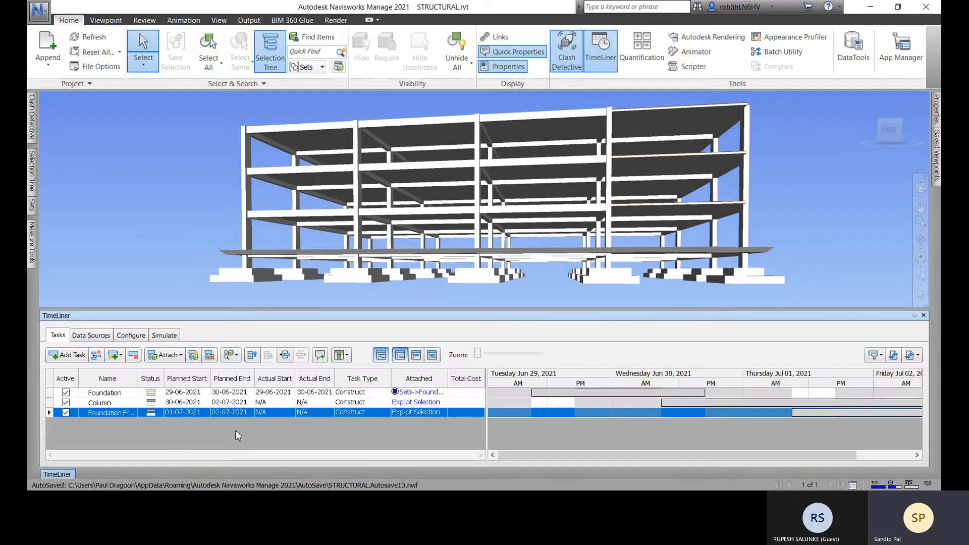
click(170, 338)
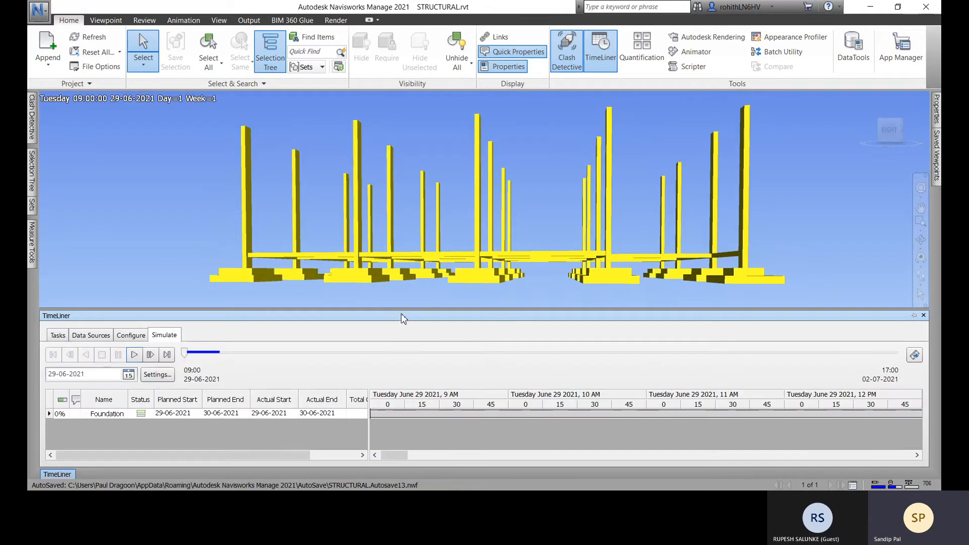
shift+middle_drag(411, 307, 377, 301)
scroll(430, 274, down, 2)
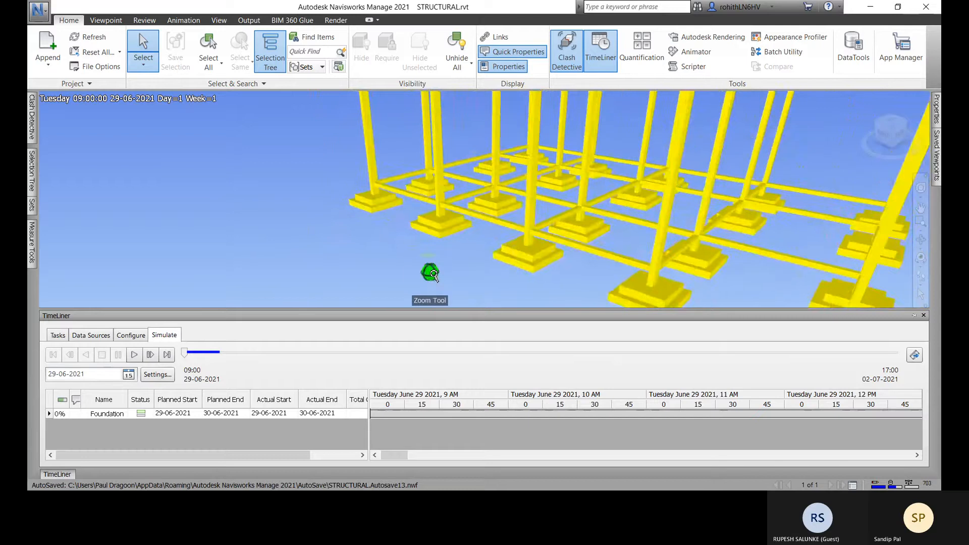
scroll(442, 277, down, 1)
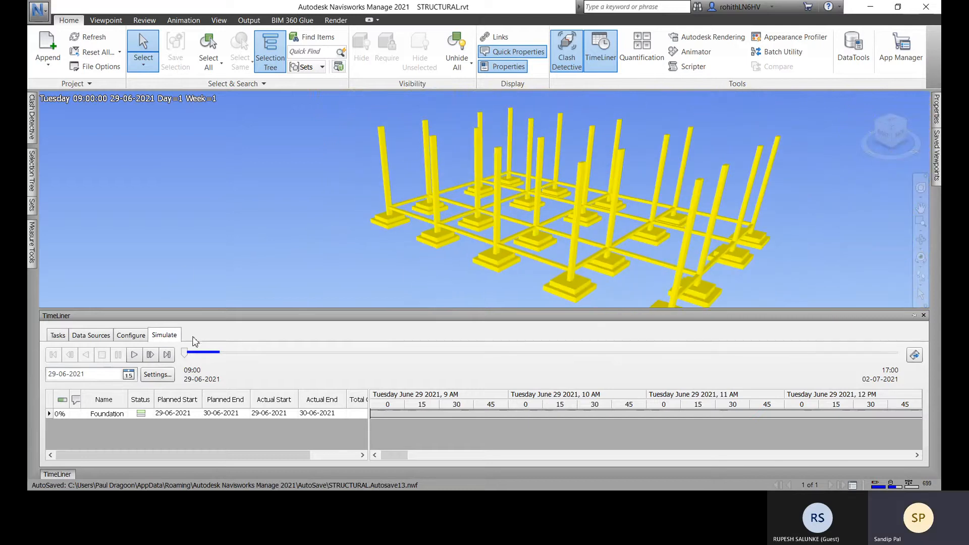
Step: Set the Construct task type's Early Appearance to Green (90% Transparent) and play the construction simulation
click(123, 337)
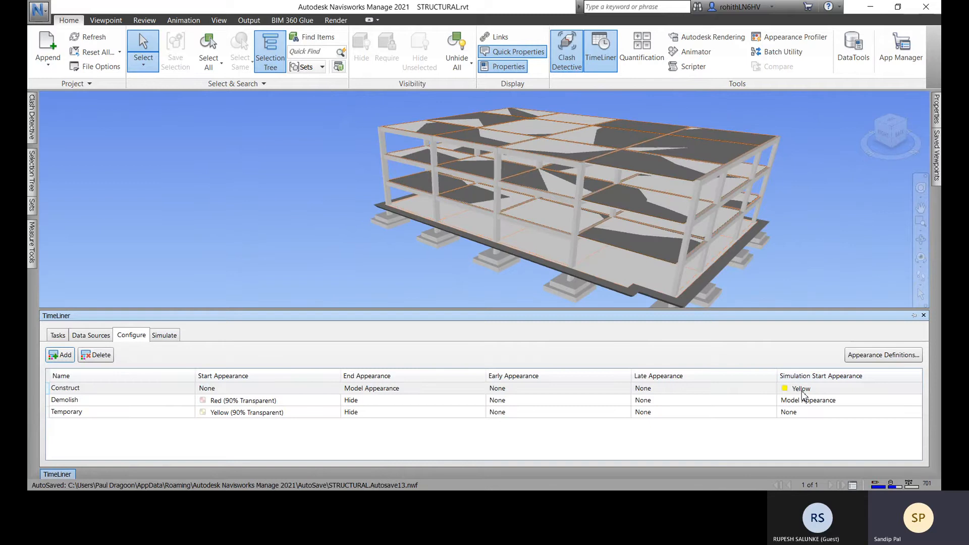
click(246, 389)
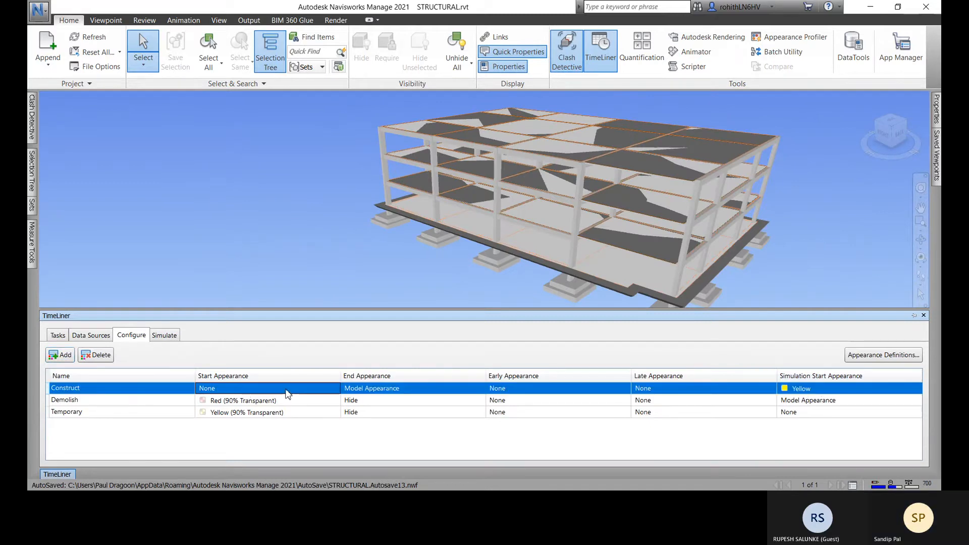
click(238, 394)
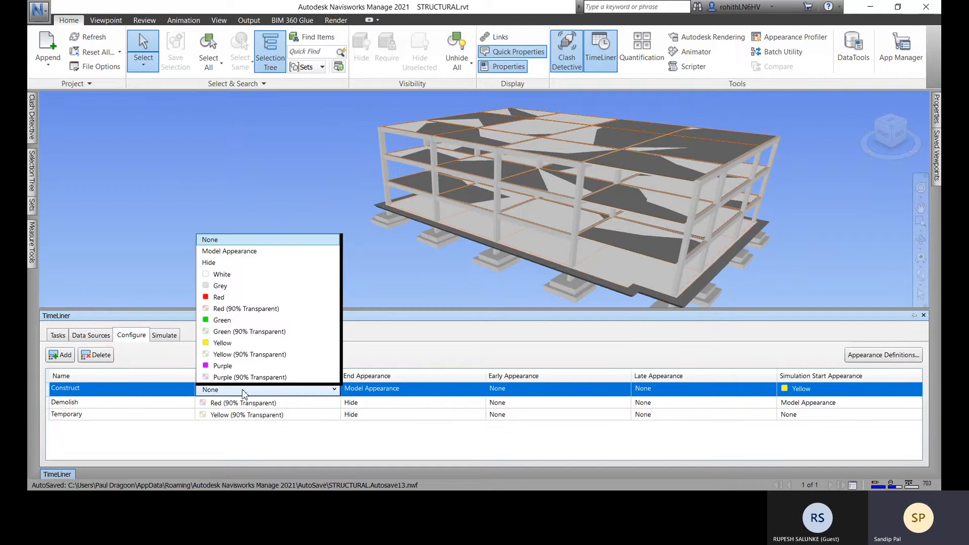
click(434, 442)
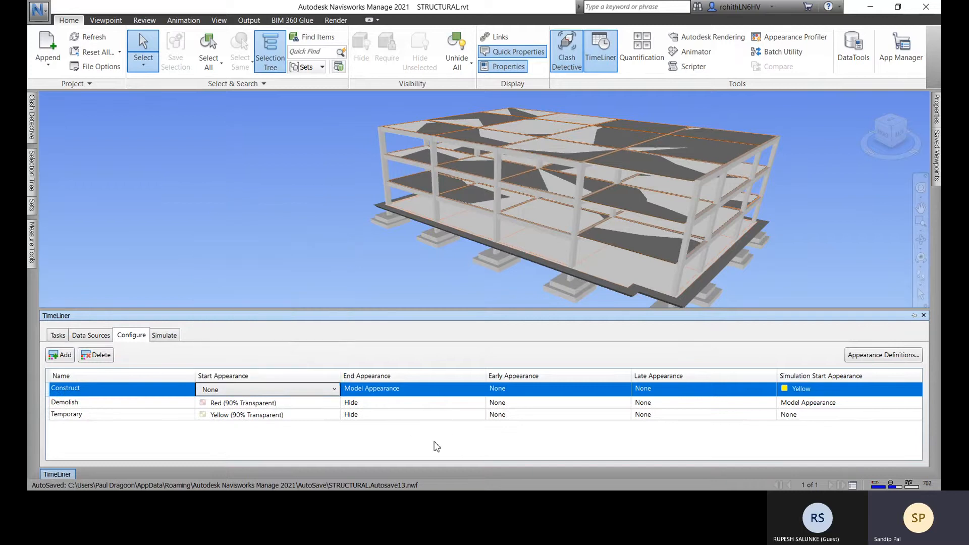
click(530, 393)
click(611, 393)
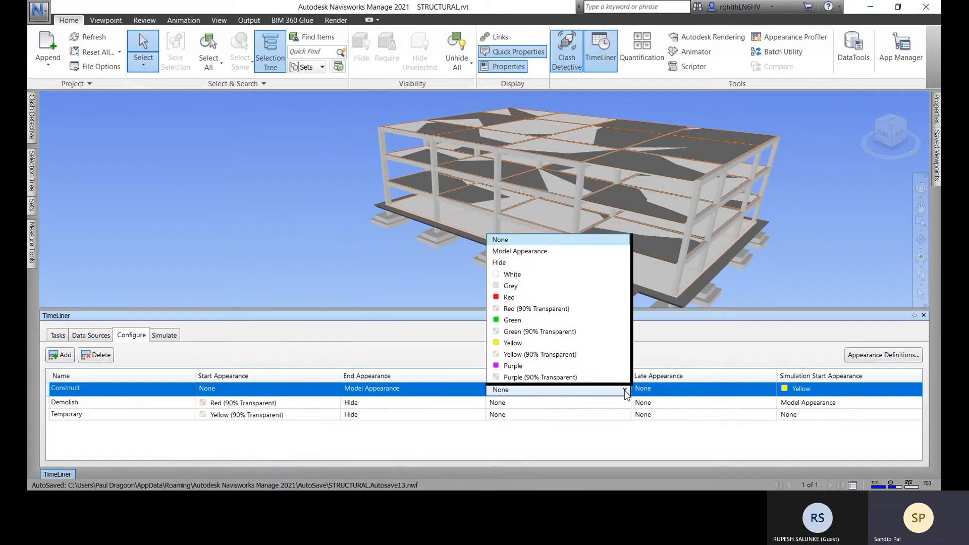
click(554, 332)
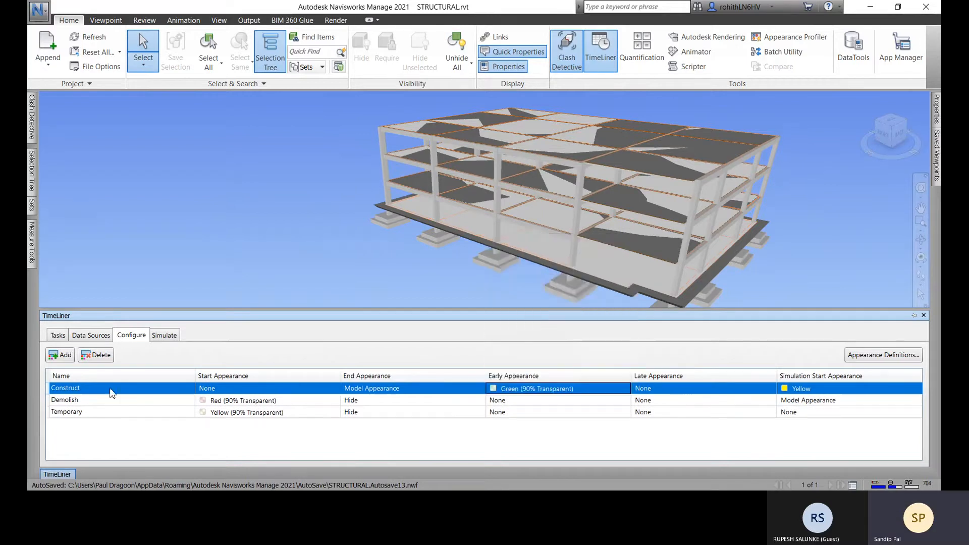
click(165, 336)
click(134, 355)
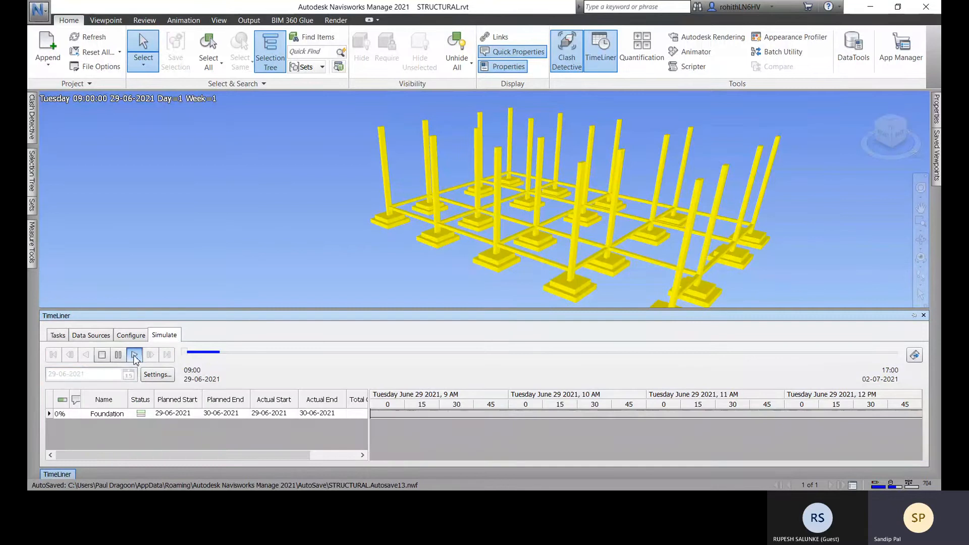
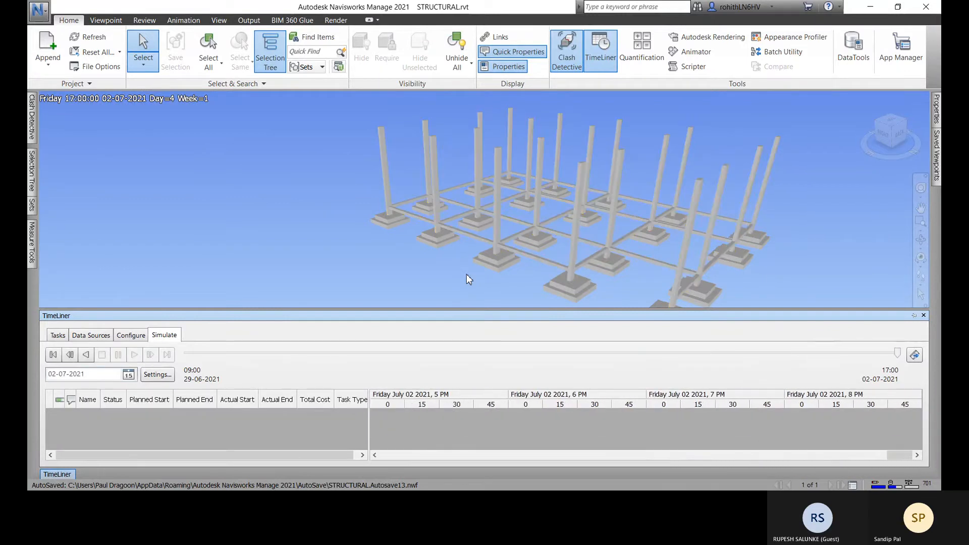
Step: Set the Construct task type's Start Appearance to Green (90% Transparent)
click(130, 336)
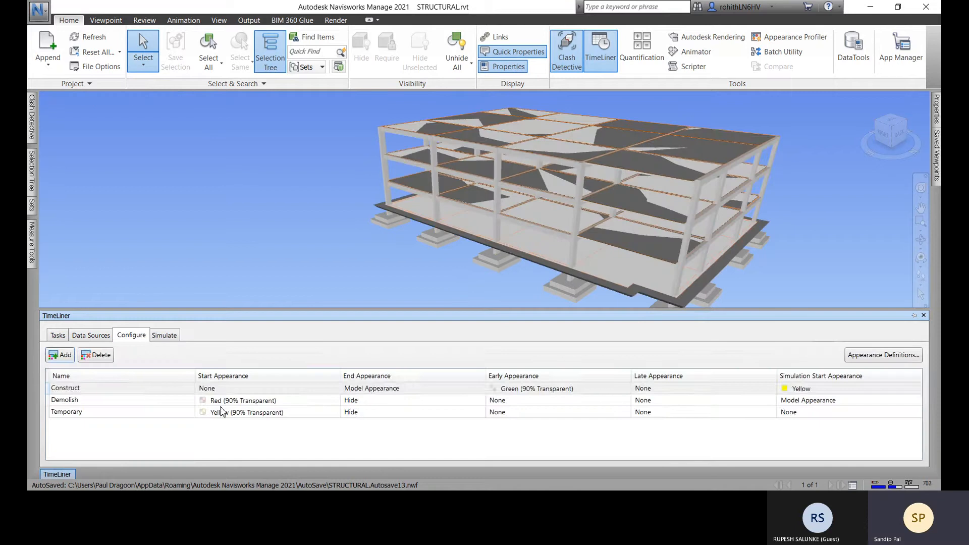
click(333, 395)
click(296, 392)
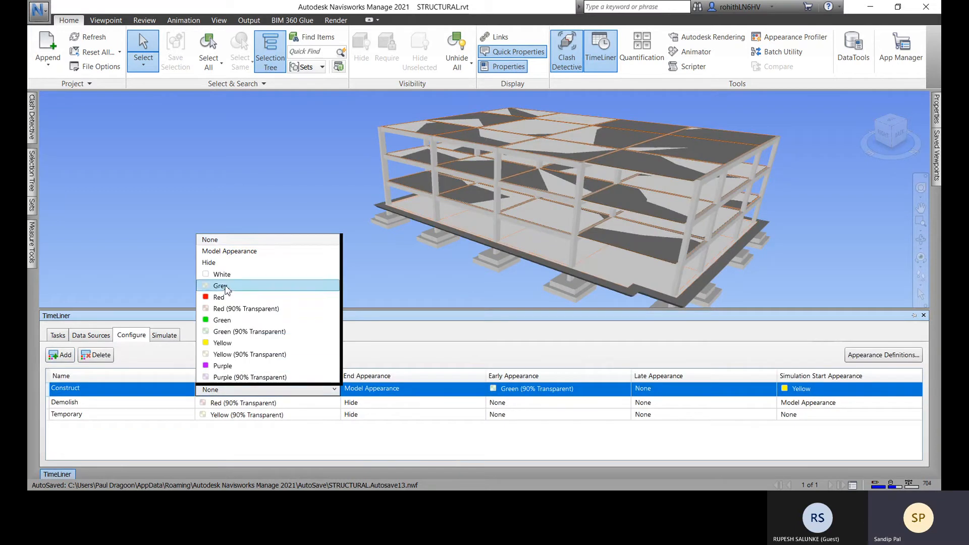
click(245, 332)
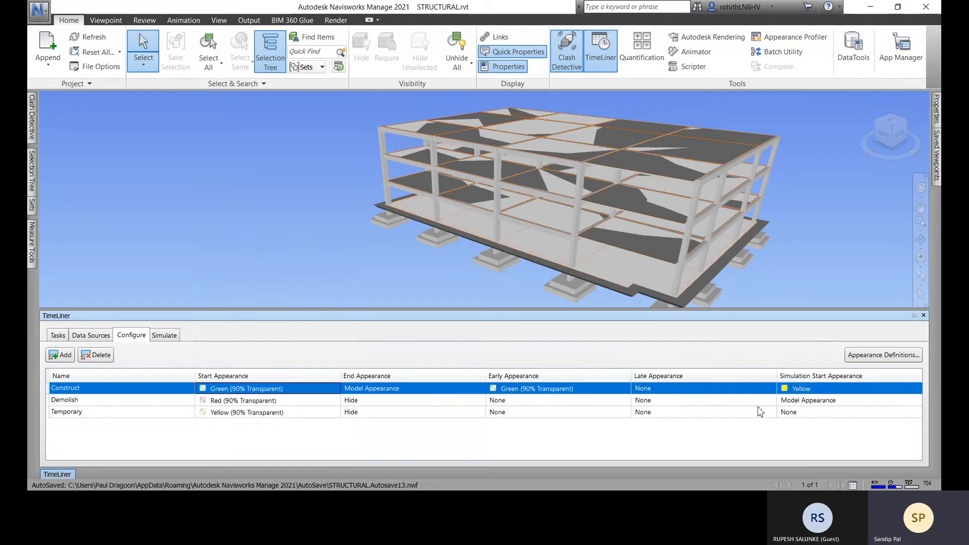
click(820, 394)
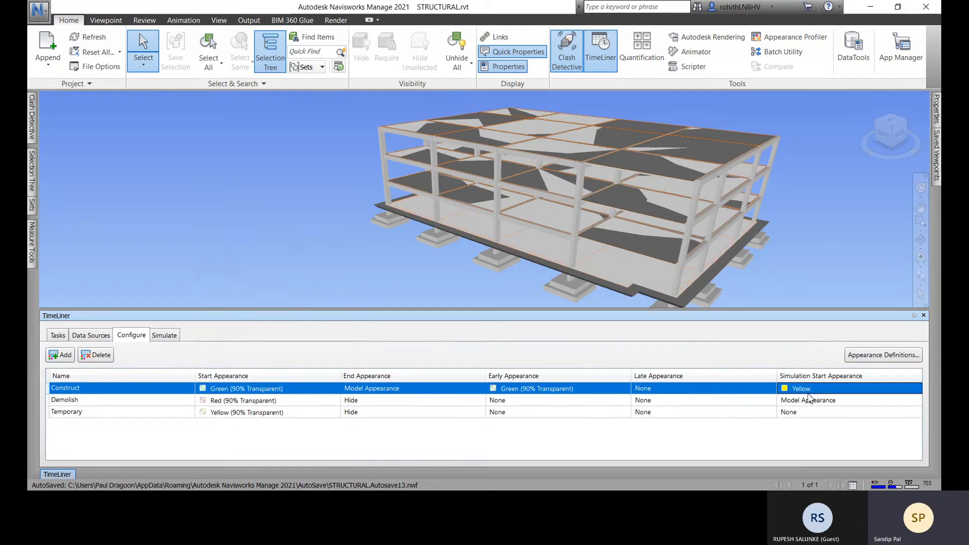
Step: Play the construction simulation from 29-06-2021 to review the foundations, columns and framing with the new start appearance
click(165, 336)
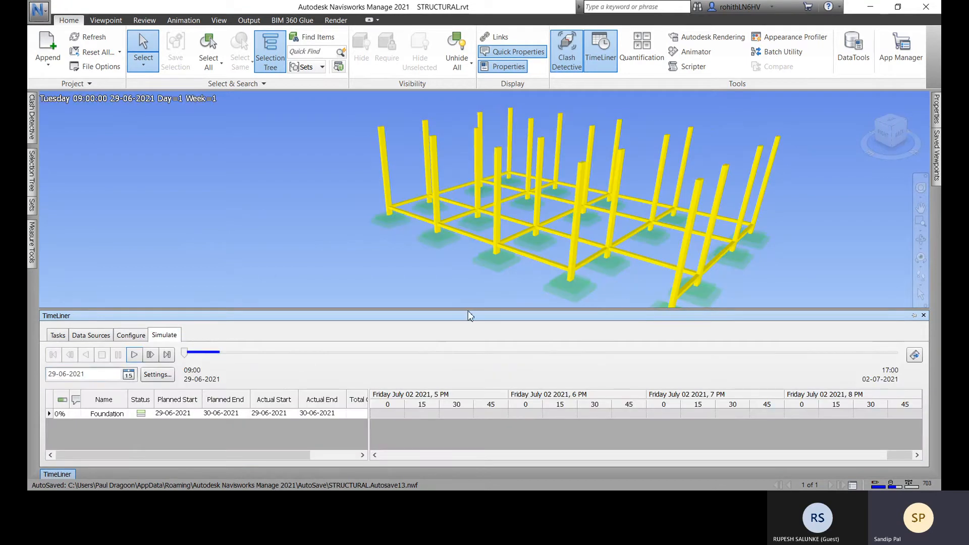
mouse_move(517, 284)
shift+middle_down()
mouse_move(553, 277)
mouse_move(509, 277)
shift+middle_up()
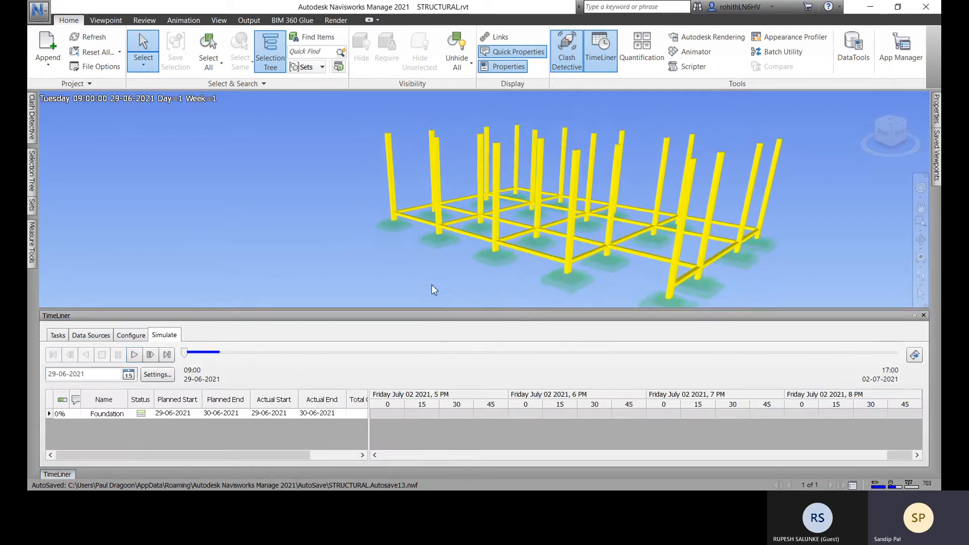
mouse_move(416, 273)
middle_down()
mouse_move(414, 288)
mouse_move(405, 277)
middle_up()
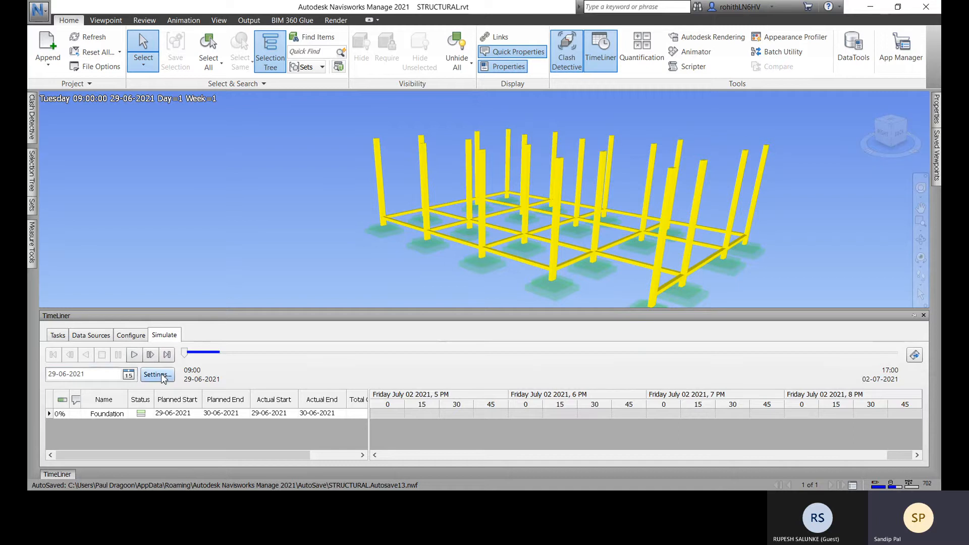
click(137, 359)
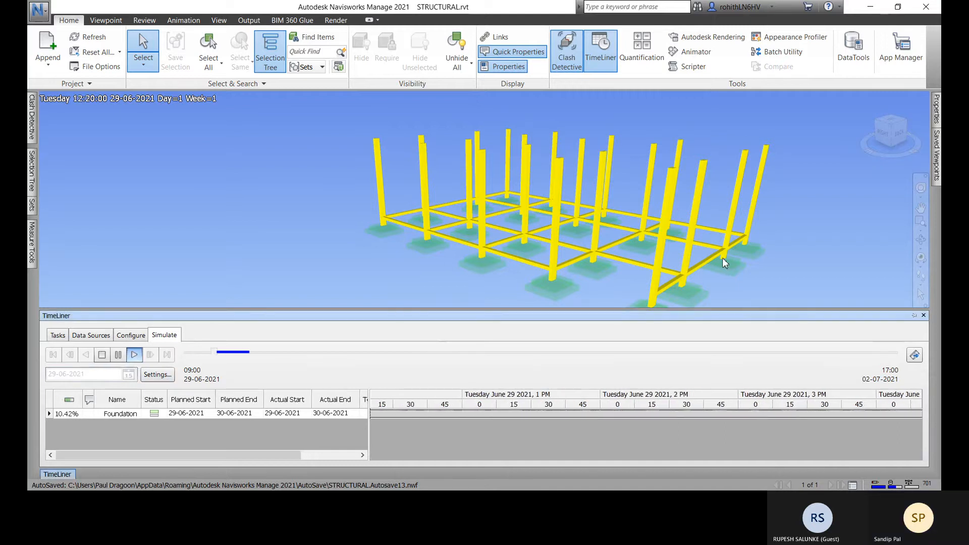
middle_drag(755, 246, 733, 224)
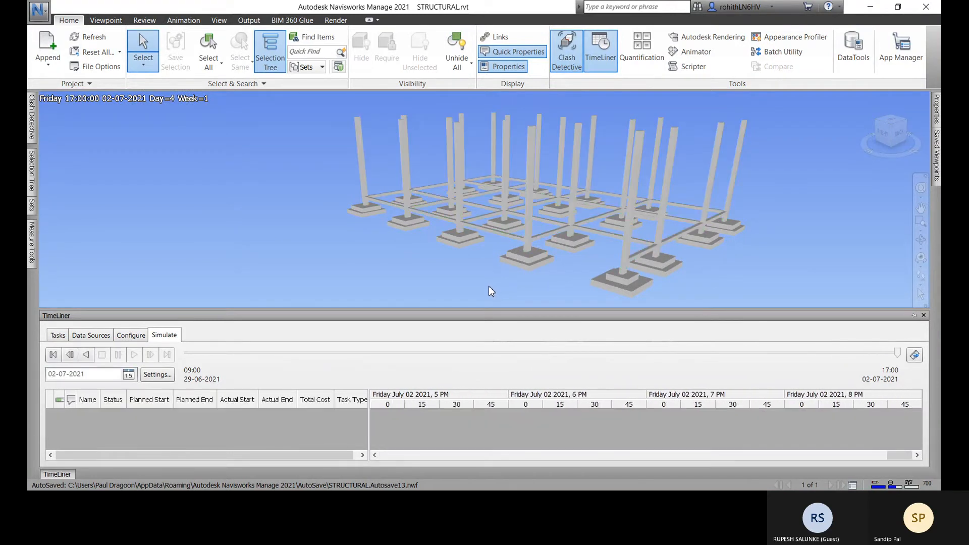
Step: Check the task type appearance settings, and run the construction simulation in reverse to its start and forward again
click(135, 336)
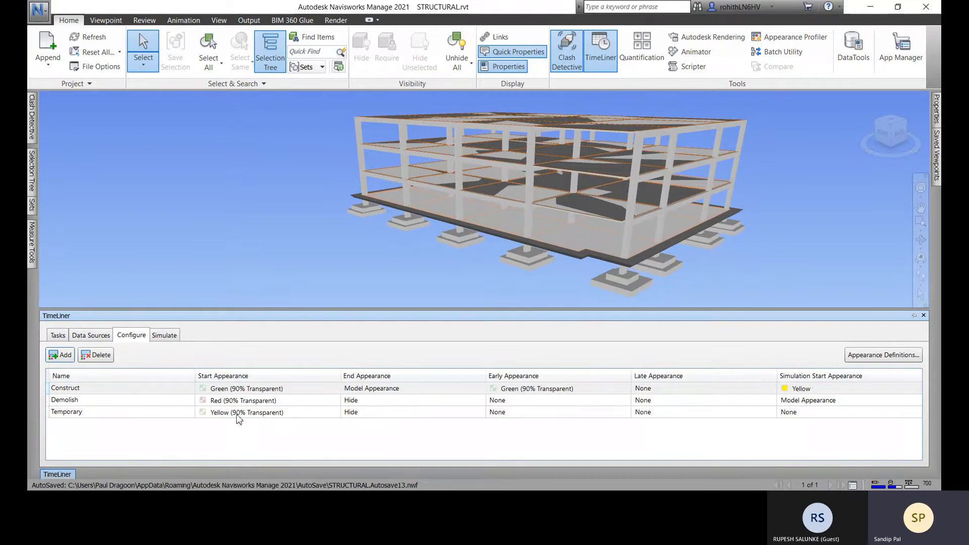
click(165, 335)
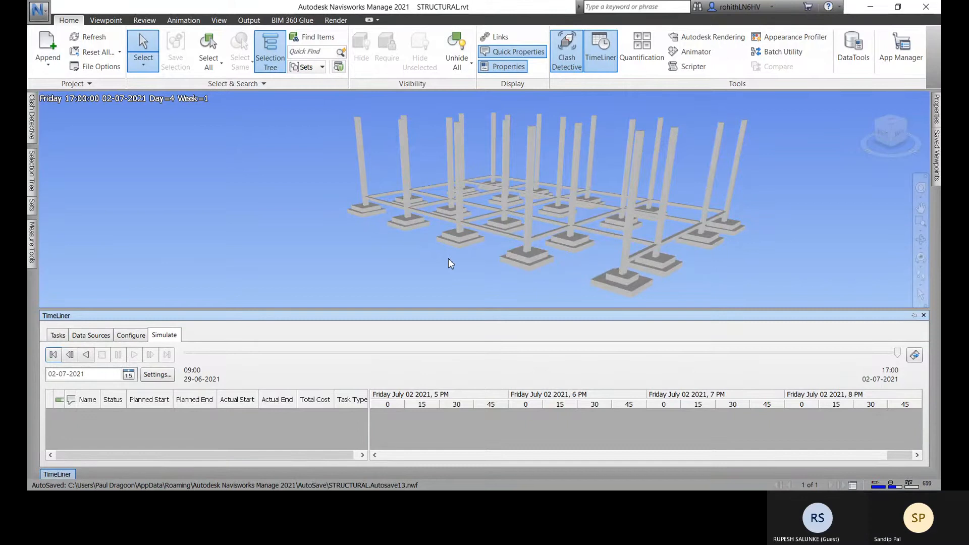
click(87, 355)
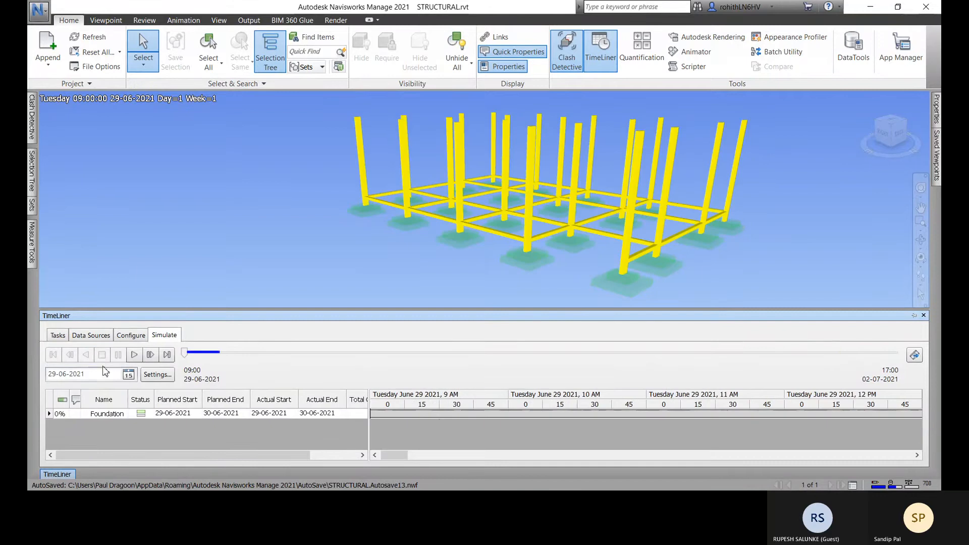
click(134, 355)
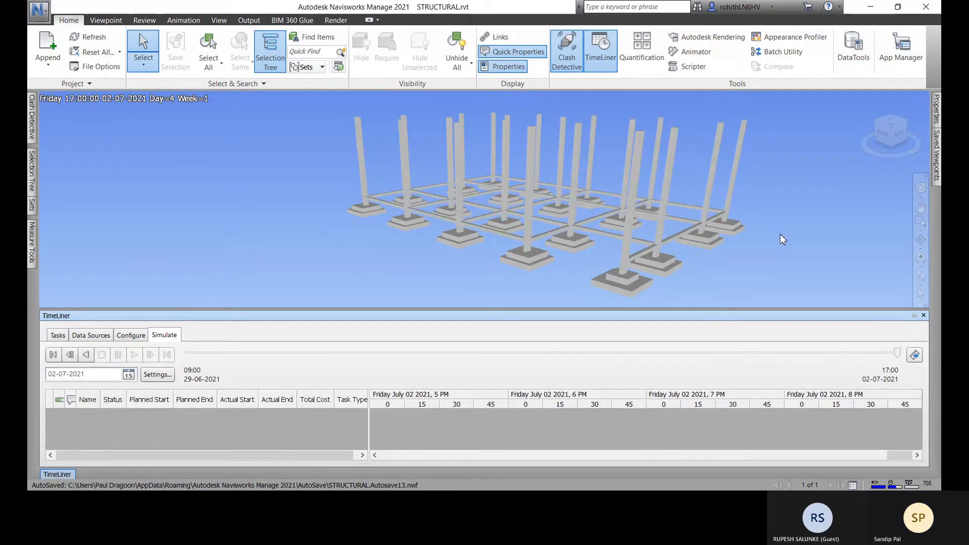
Step: Change the Construct task type's Start Appearance to Red and play the construction simulation
click(130, 336)
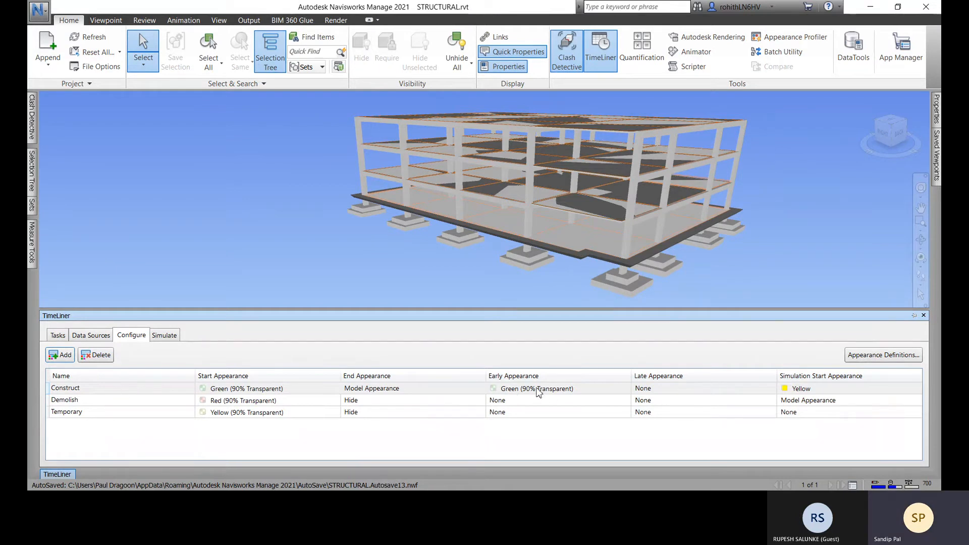
click(309, 396)
click(323, 394)
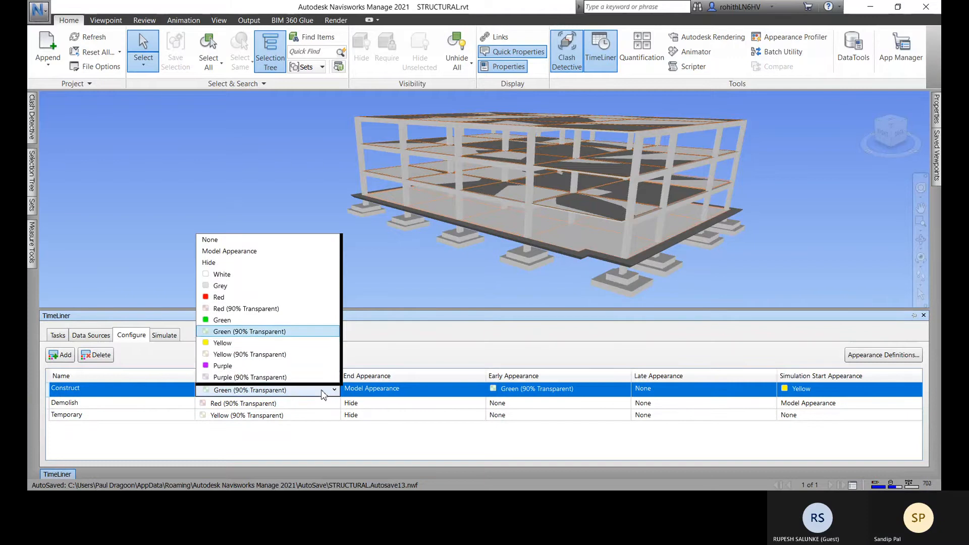
click(219, 297)
click(163, 336)
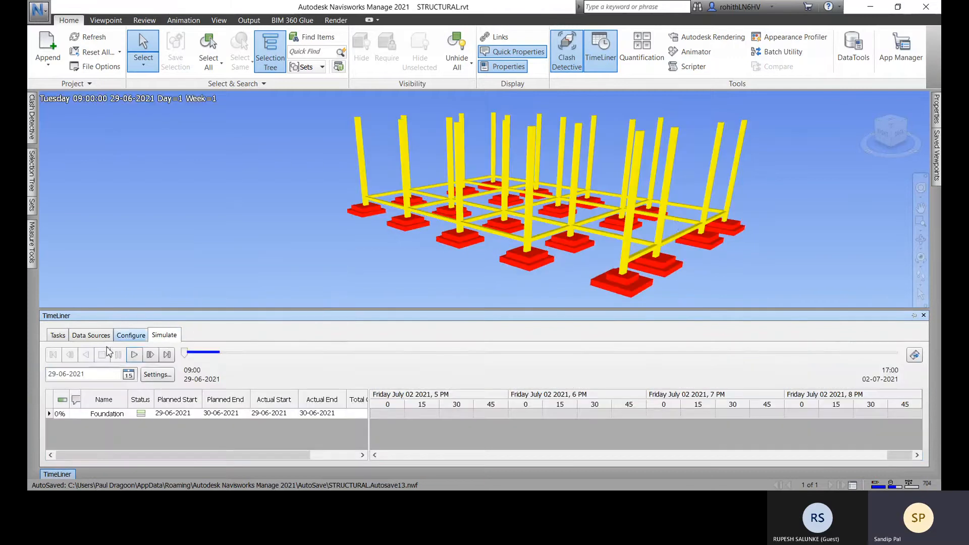
click(134, 355)
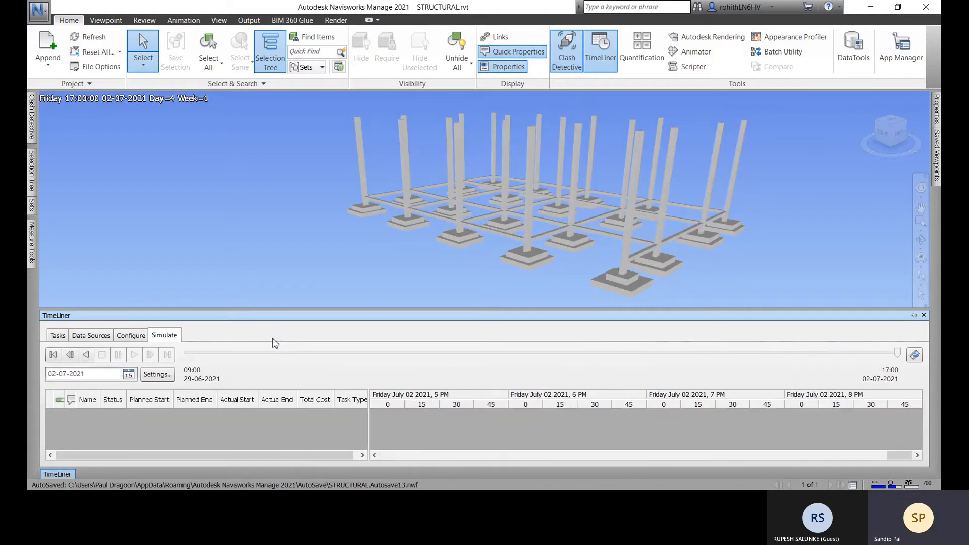
Step: Add a TimeLiner task named Foundation Slab to the end of the task list
click(57, 335)
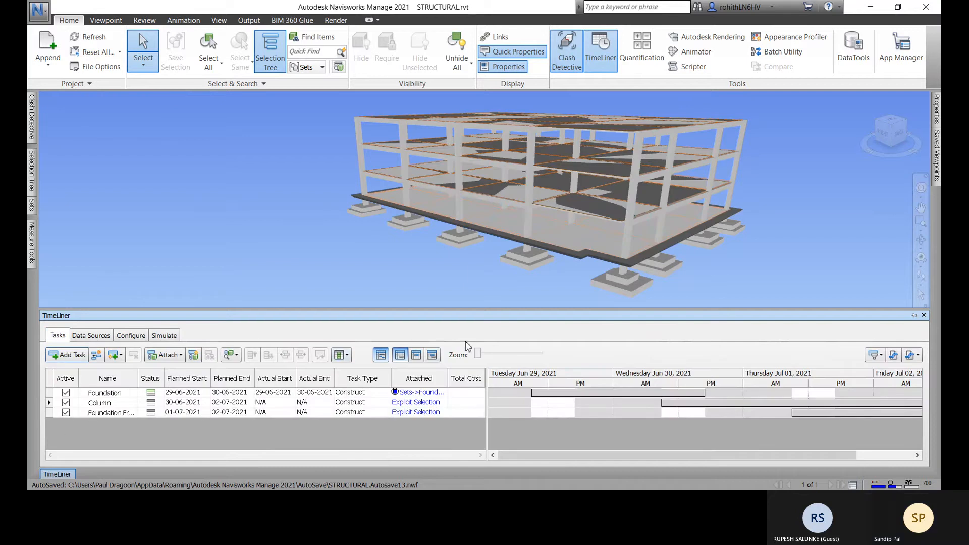
shift+middle_drag(423, 259, 397, 215)
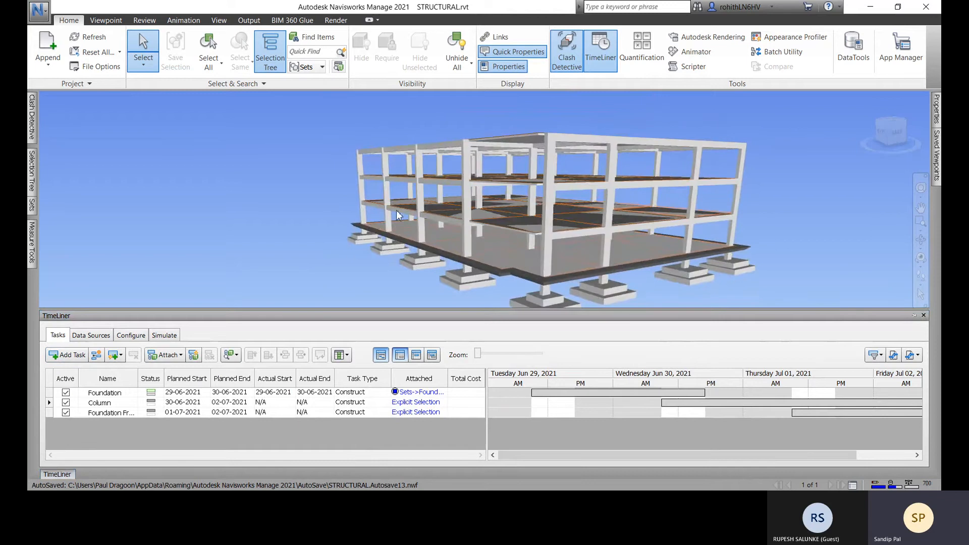
scroll(396, 210, up, 1)
scroll(396, 210, down, 1)
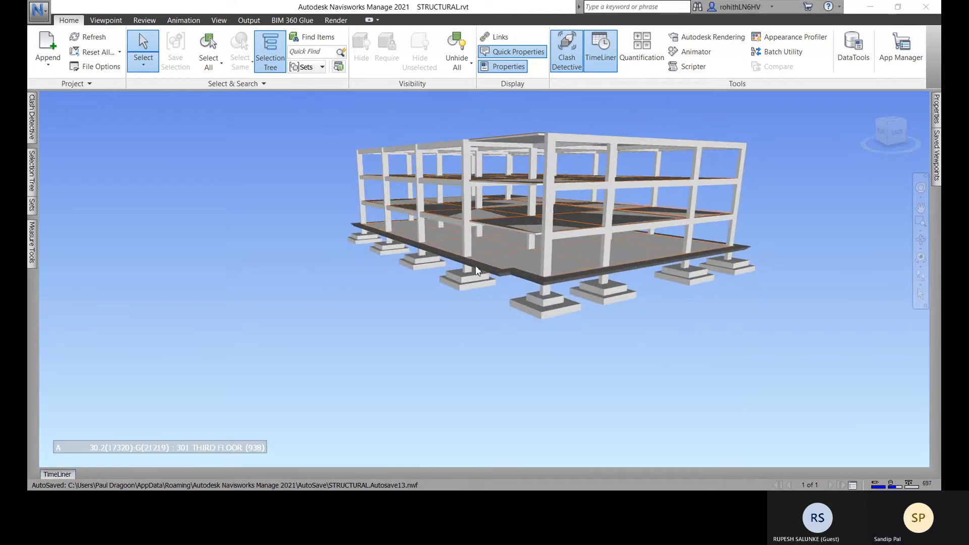
mouse_move(476, 270)
shift+middle_down()
mouse_move(461, 278)
mouse_move(427, 258)
mouse_move(466, 259)
mouse_move(450, 273)
mouse_move(519, 294)
mouse_move(483, 247)
mouse_move(453, 267)
mouse_move(488, 241)
mouse_move(481, 263)
shift+middle_up()
shift+middle_drag(489, 299, 484, 303)
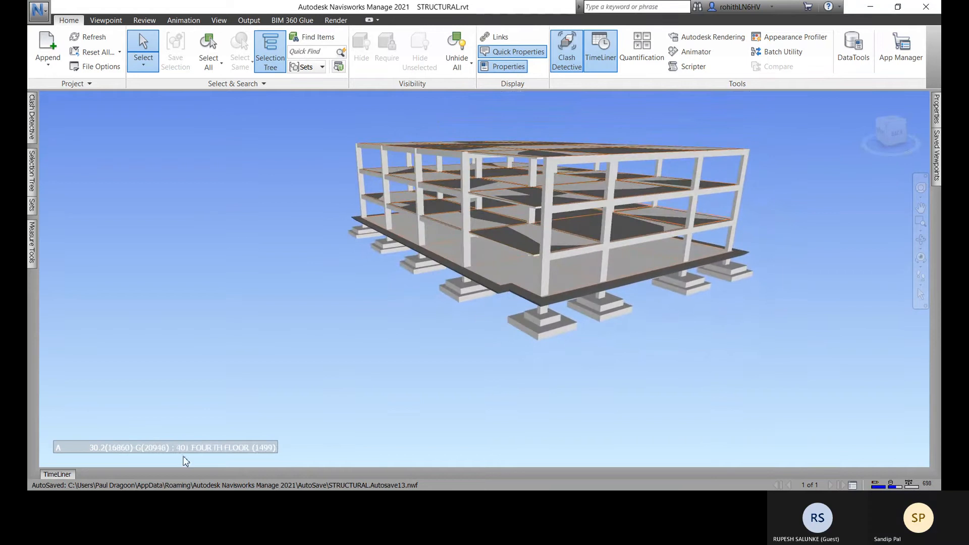
click(61, 474)
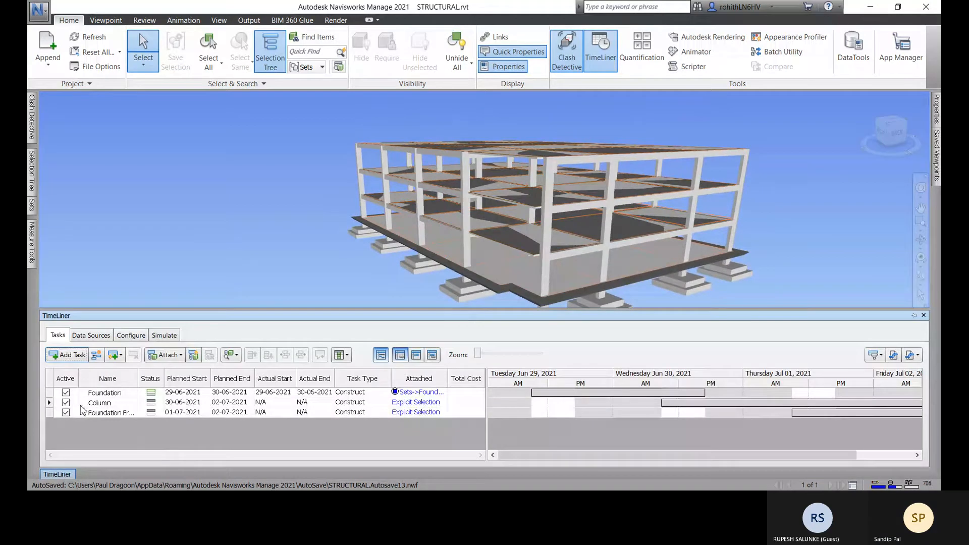
click(67, 354)
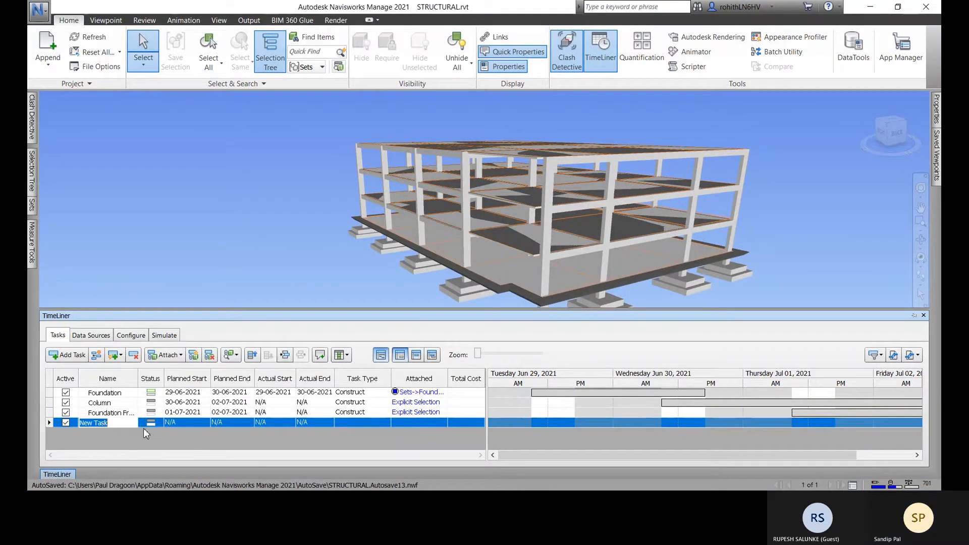
text(Founda)
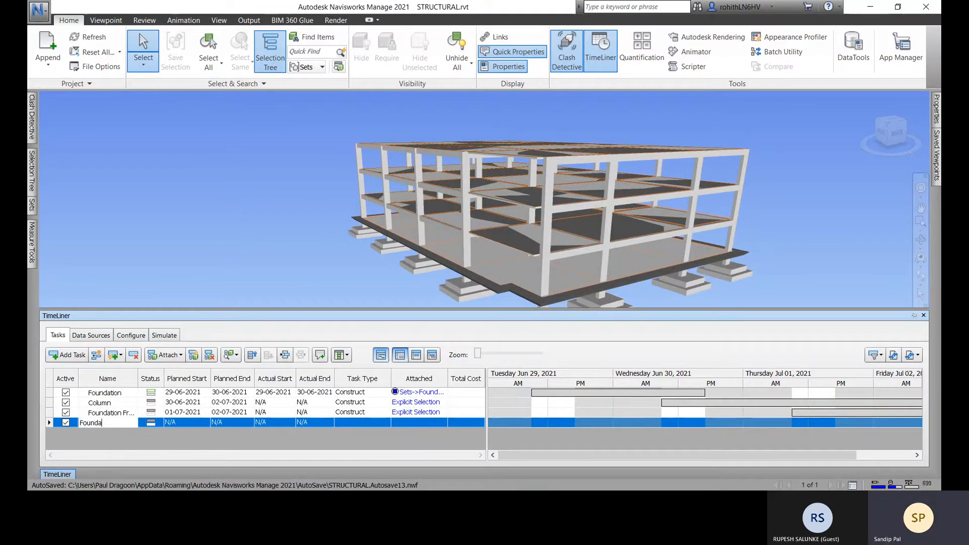
text(tion Slab)
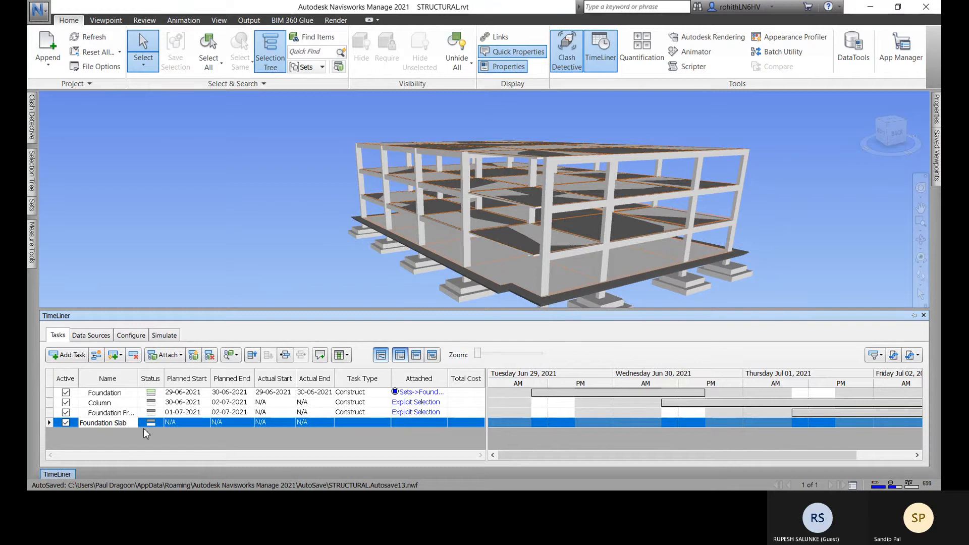
Step: Add another task below Foundation Slab and name it First Floor Beams
key(Return)
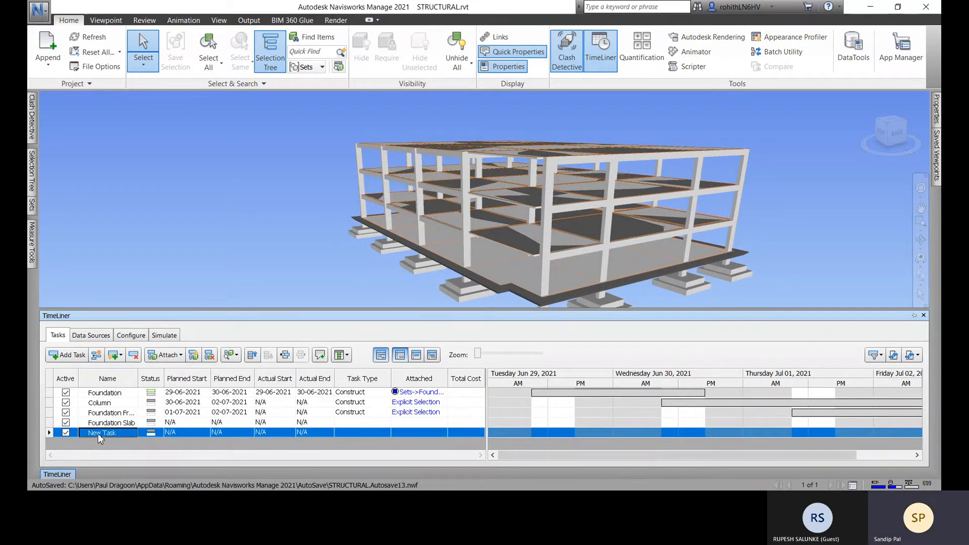
click(123, 434)
text(First Floor Beams)
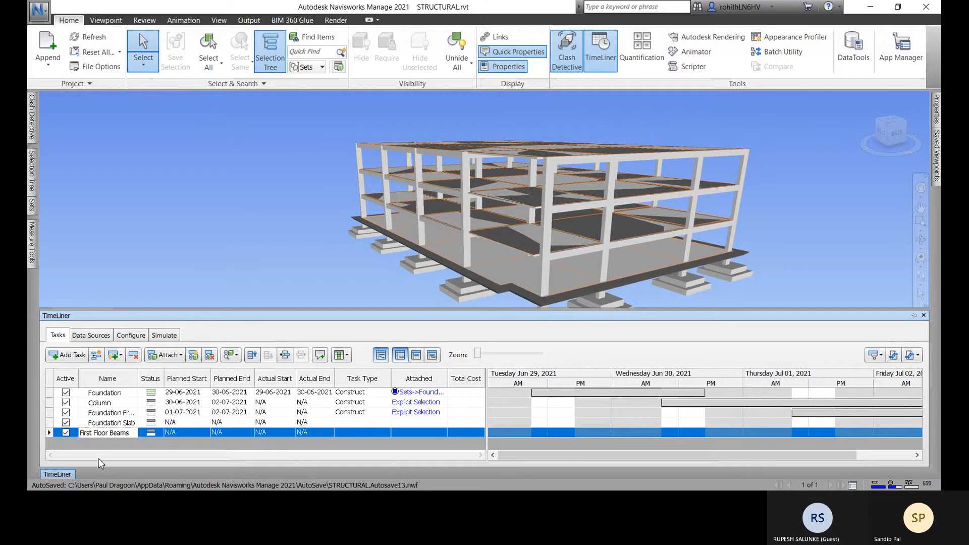
Step: Set the Foundation Slab task's planned start to 03-07-2021 and its planned end to 06-07-2021
click(183, 423)
click(183, 423)
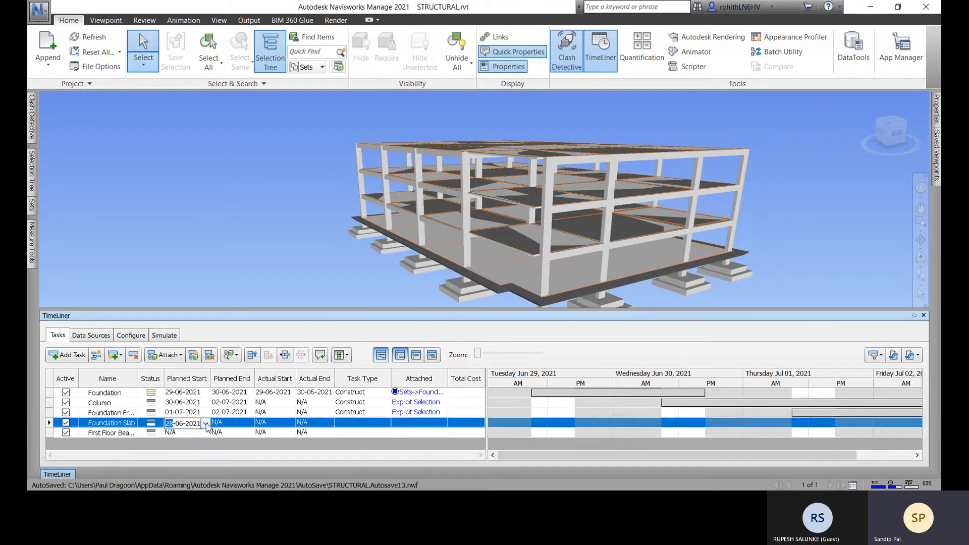
click(206, 424)
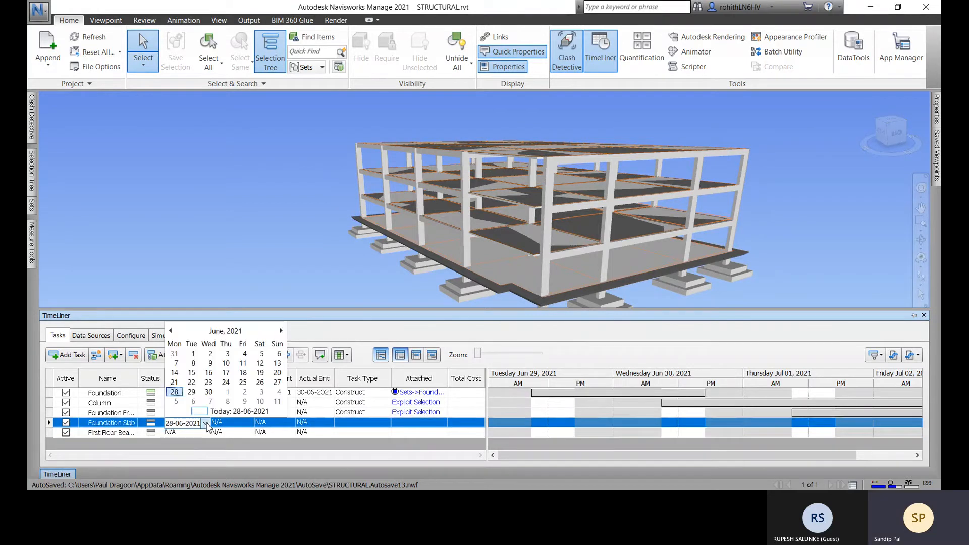
click(260, 393)
click(237, 425)
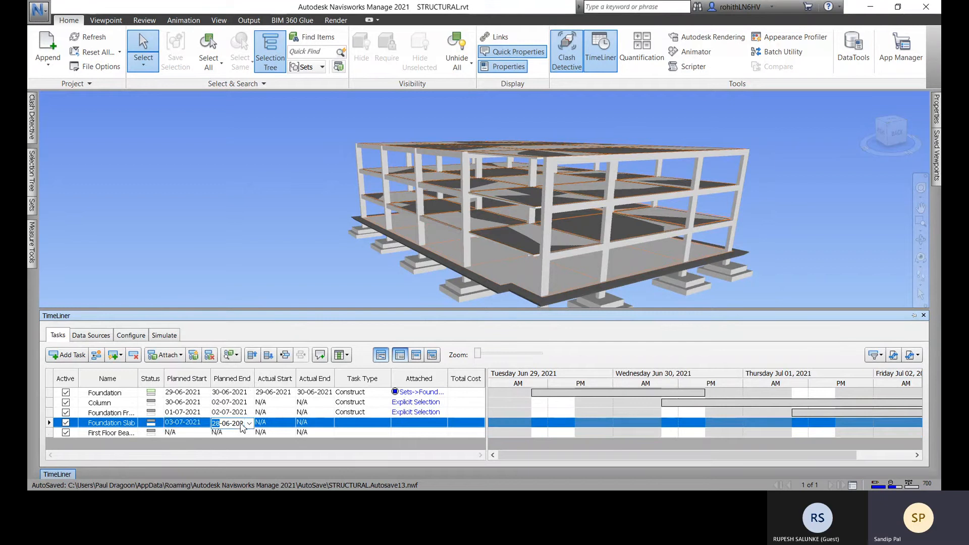
click(237, 425)
click(249, 424)
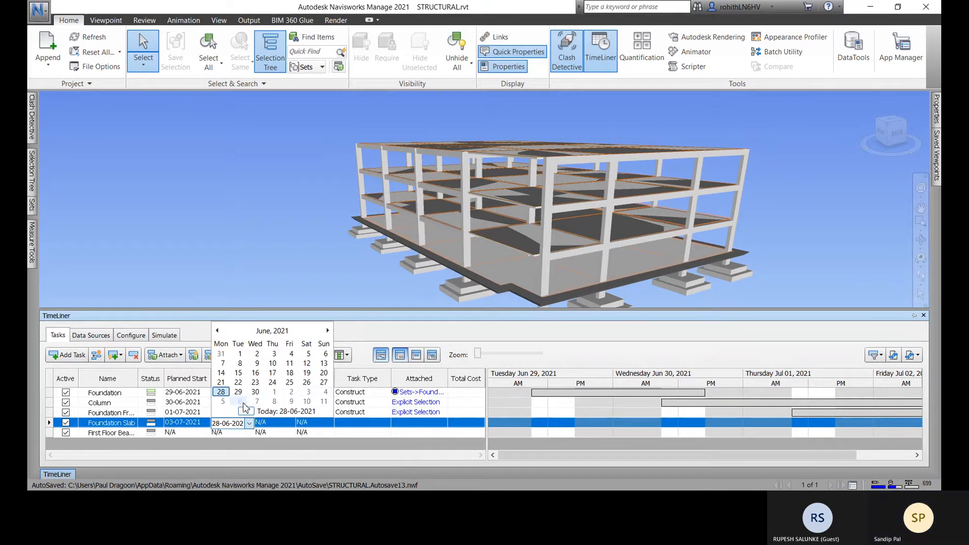
click(241, 402)
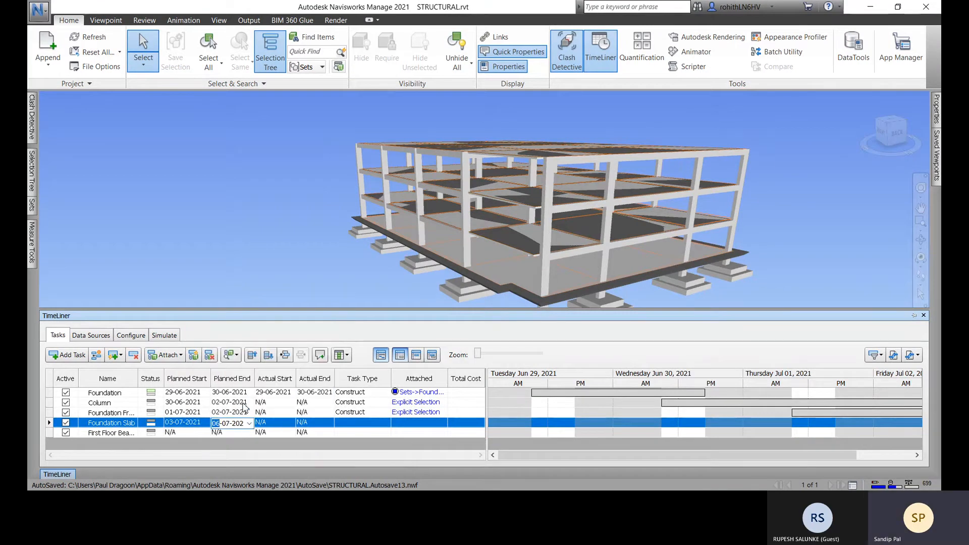
Step: Set the First Floor Beams task's planned start to 07-07-2021 and its planned end to 09-07-2021
click(202, 433)
click(205, 433)
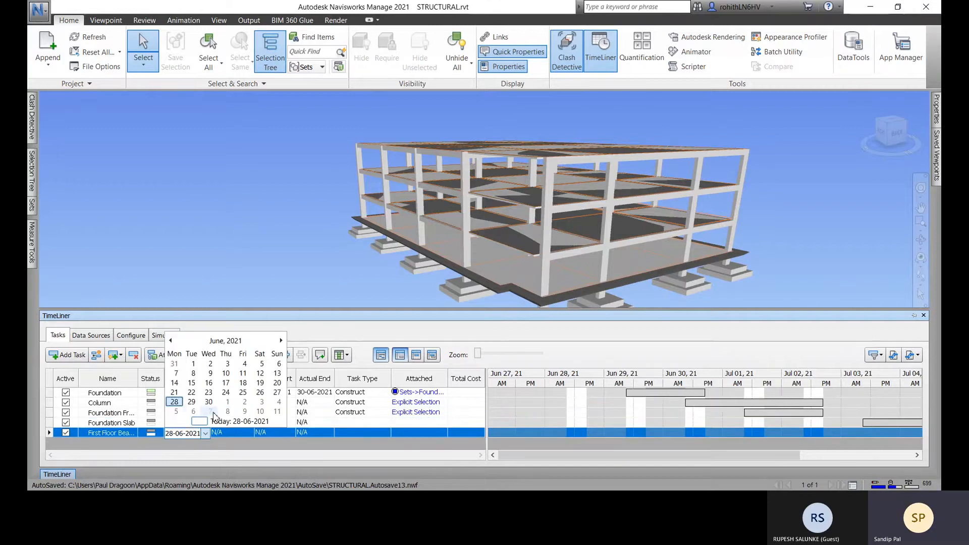
click(211, 413)
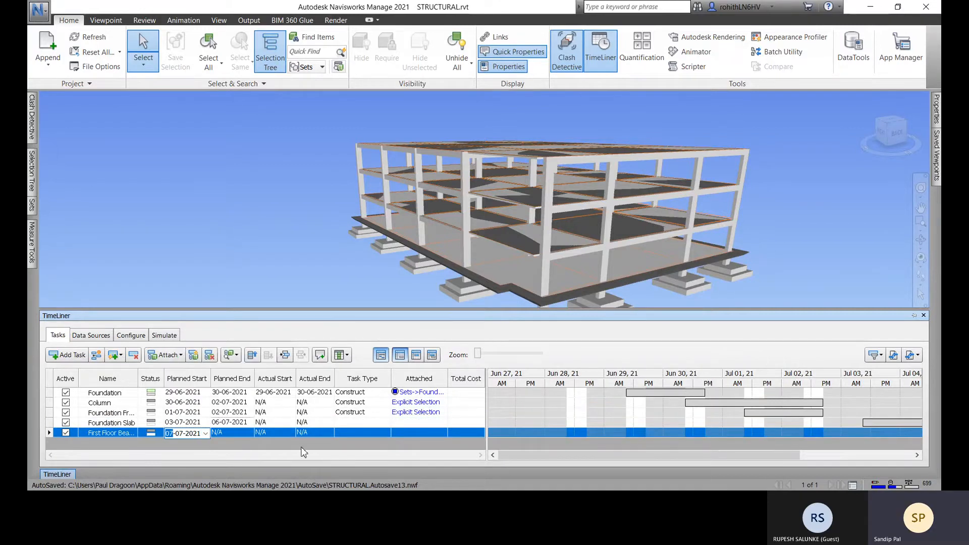
click(250, 433)
click(250, 434)
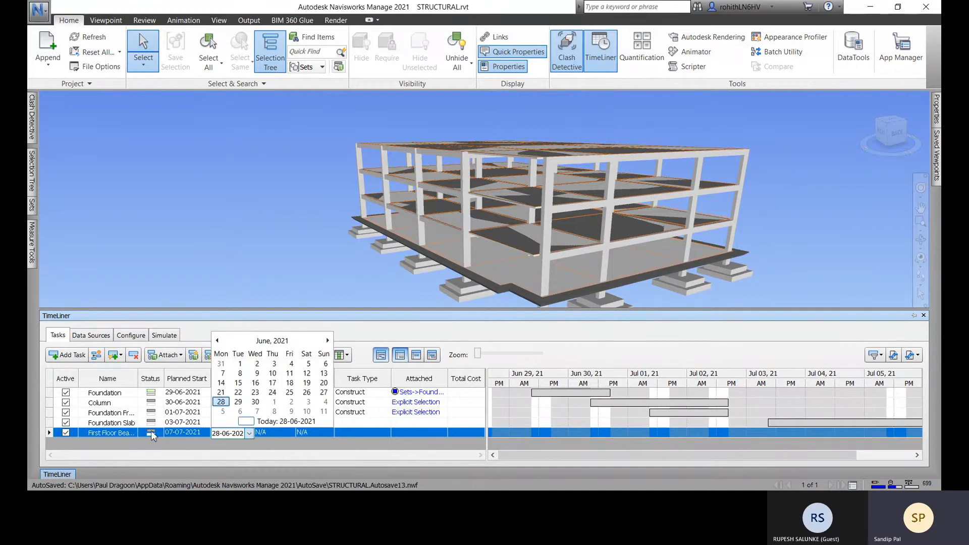
click(291, 411)
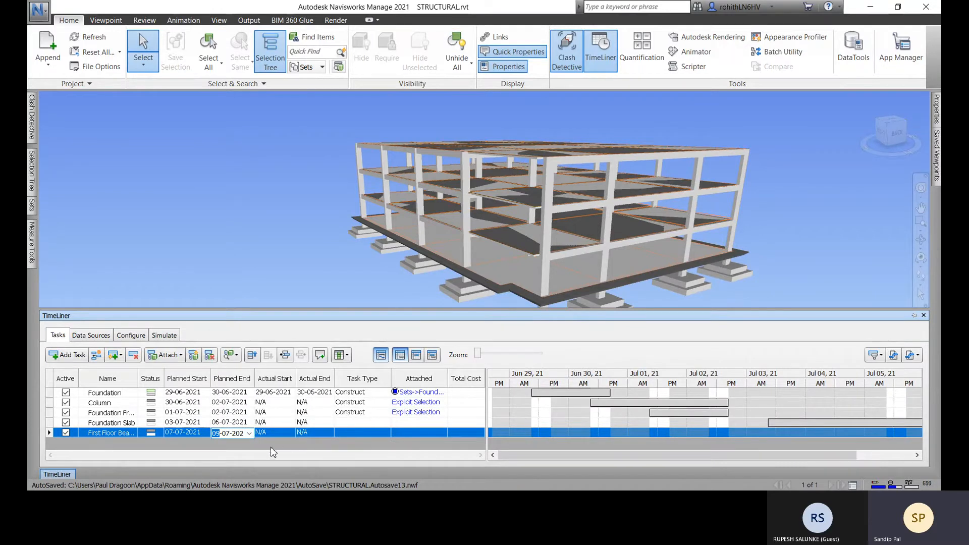
Step: Assign the Construct task type to the Foundation Slab and First Floor Beams tasks
click(371, 424)
click(371, 424)
click(387, 424)
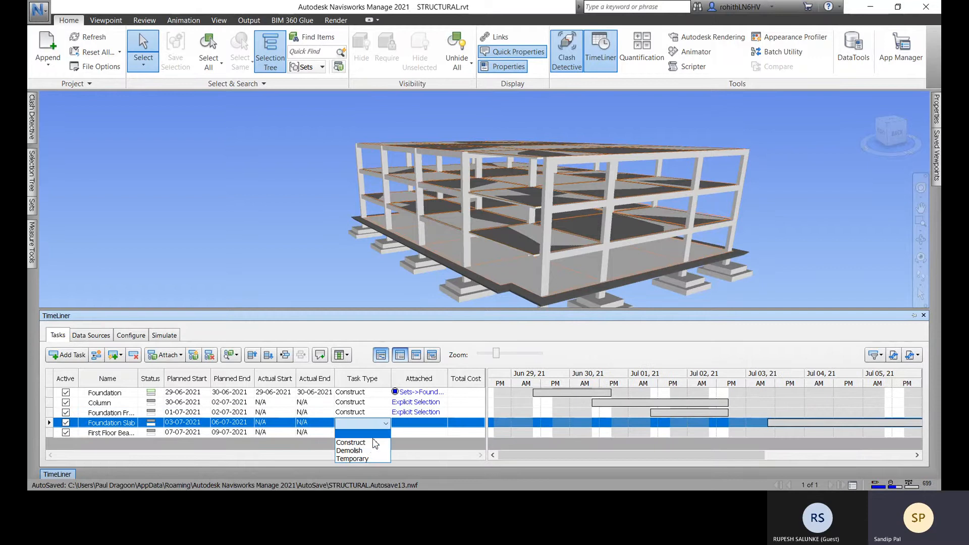
click(356, 444)
click(383, 434)
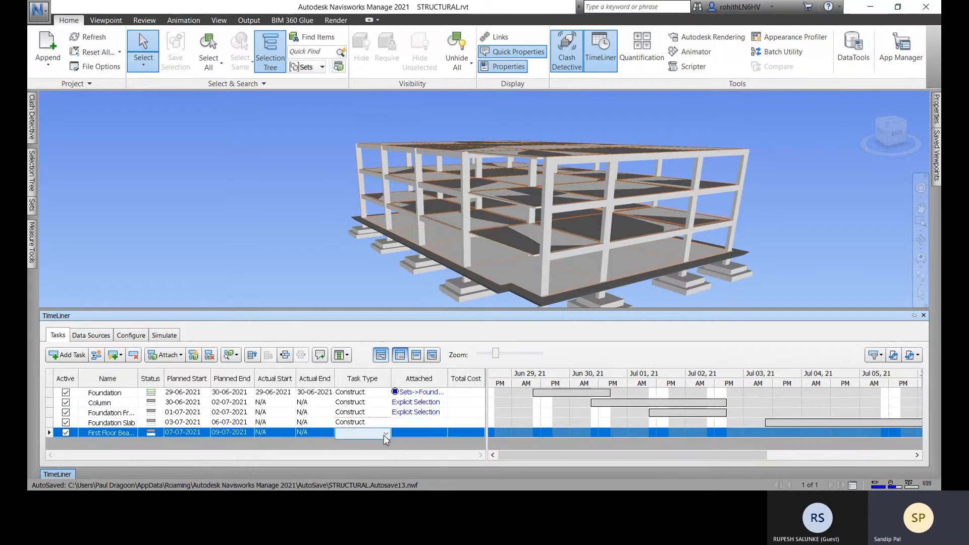
click(386, 433)
click(371, 457)
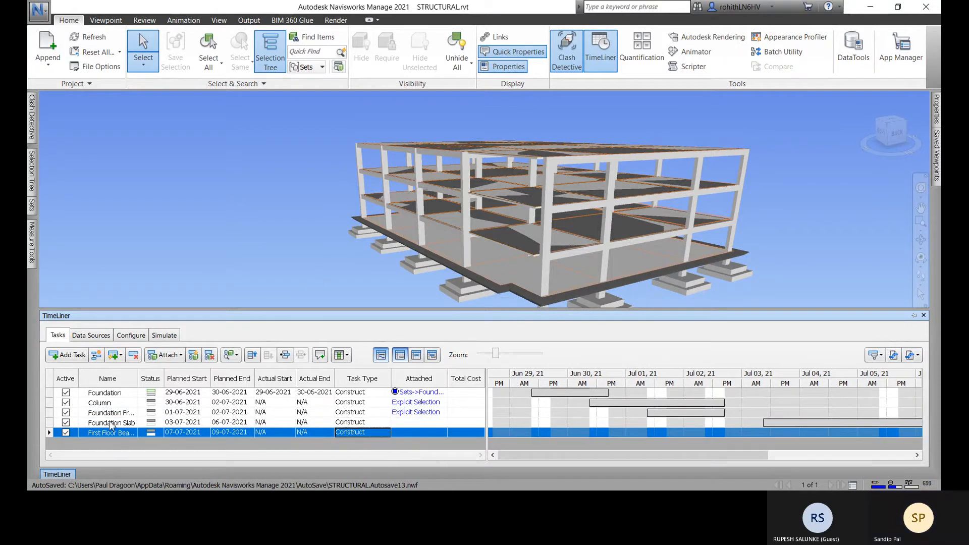
Step: Select the analytical foundation slabs in the model and attach the current selection to the Foundation Slab task
click(128, 424)
middle_drag(669, 255, 430, 249)
click(410, 243)
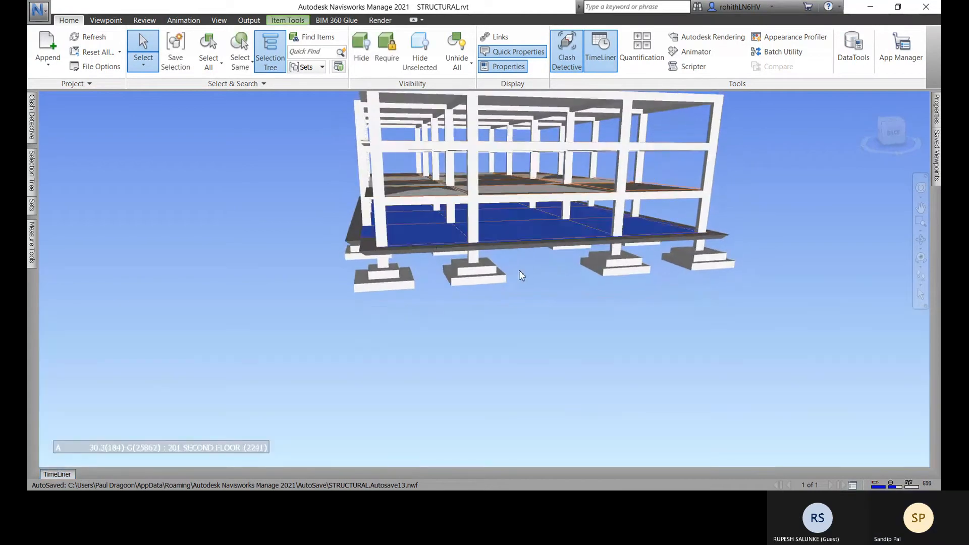
shift+middle_drag(519, 271, 460, 288)
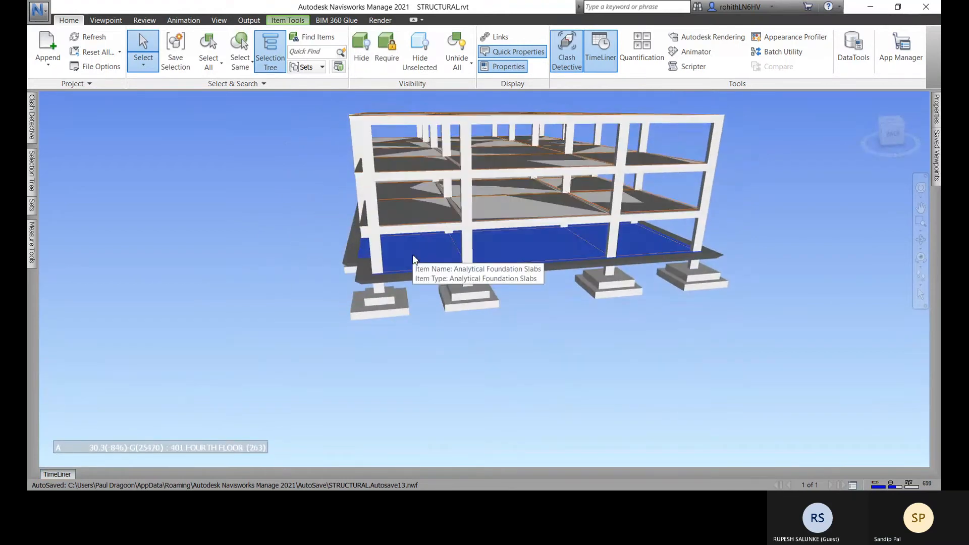
shift+middle_drag(413, 255, 425, 280)
click(387, 289)
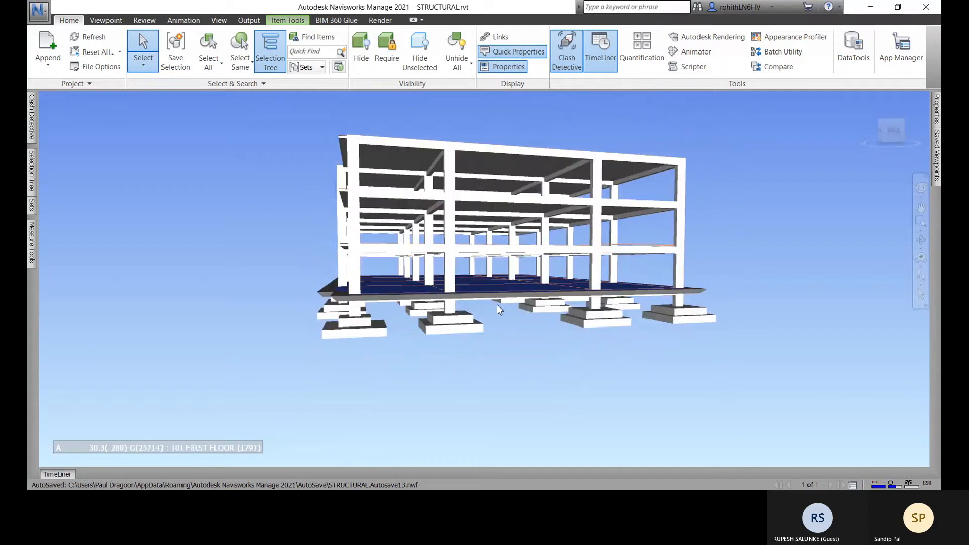
shift+middle_drag(499, 309, 486, 328)
middle_drag(514, 367, 581, 364)
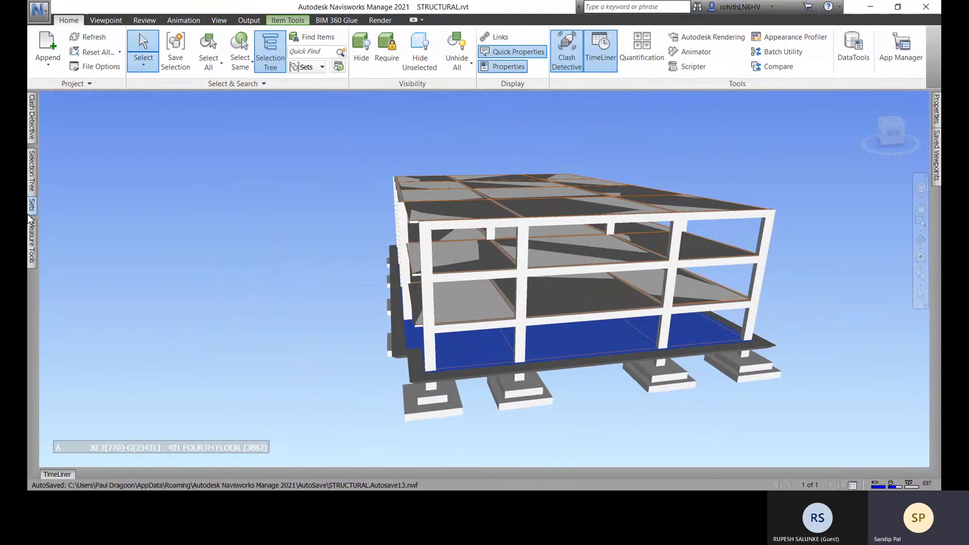
mouse_move(31, 175)
mouse_move(53, 477)
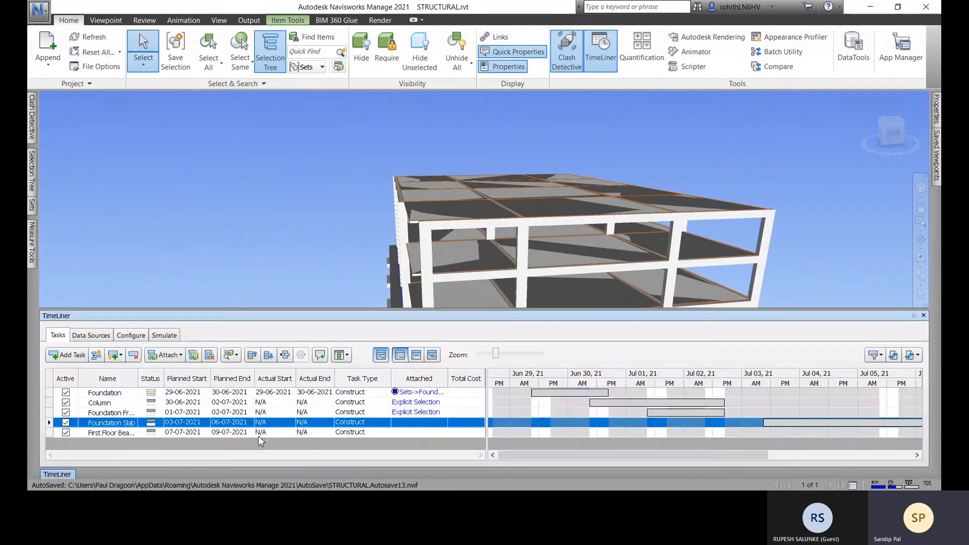
right_click(426, 429)
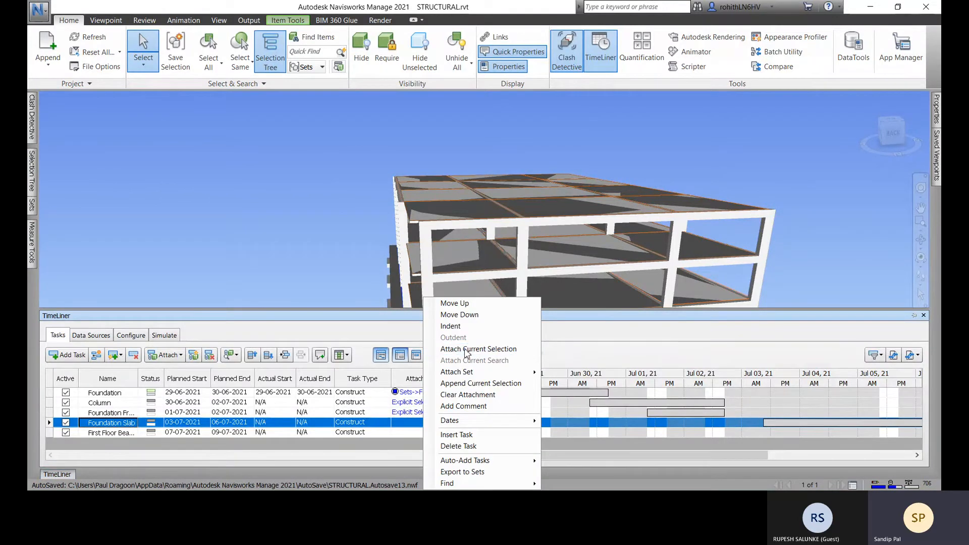
click(468, 354)
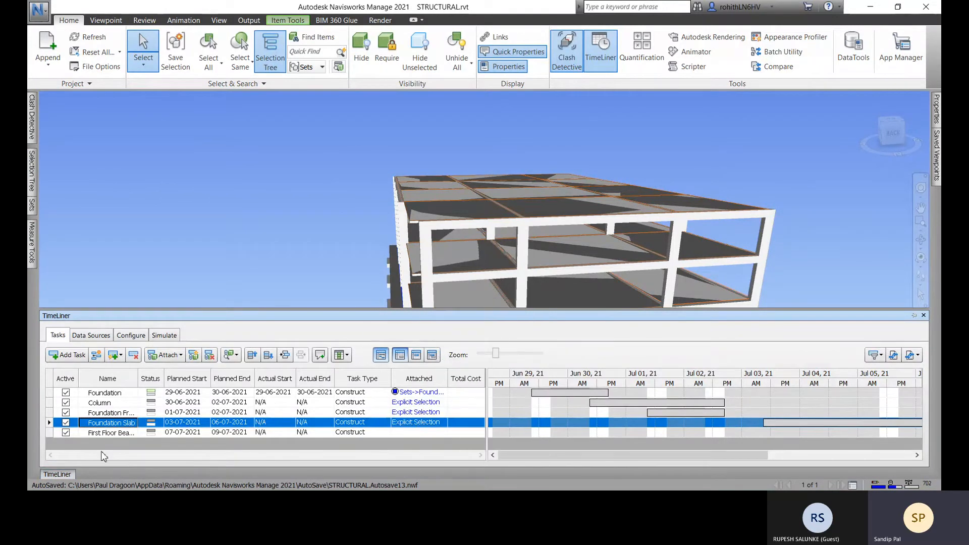
scroll(394, 197, down, 1)
middle_drag(433, 223, 451, 116)
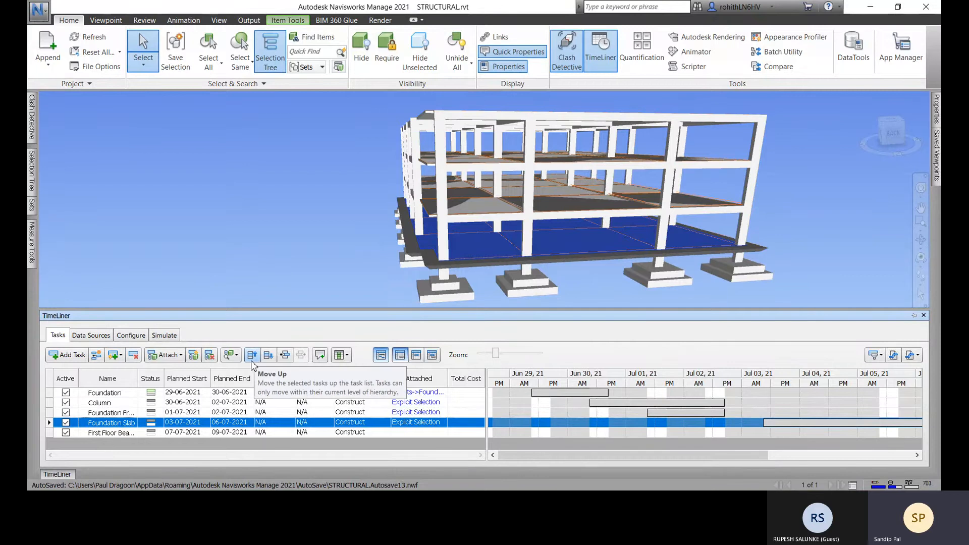
click(96, 355)
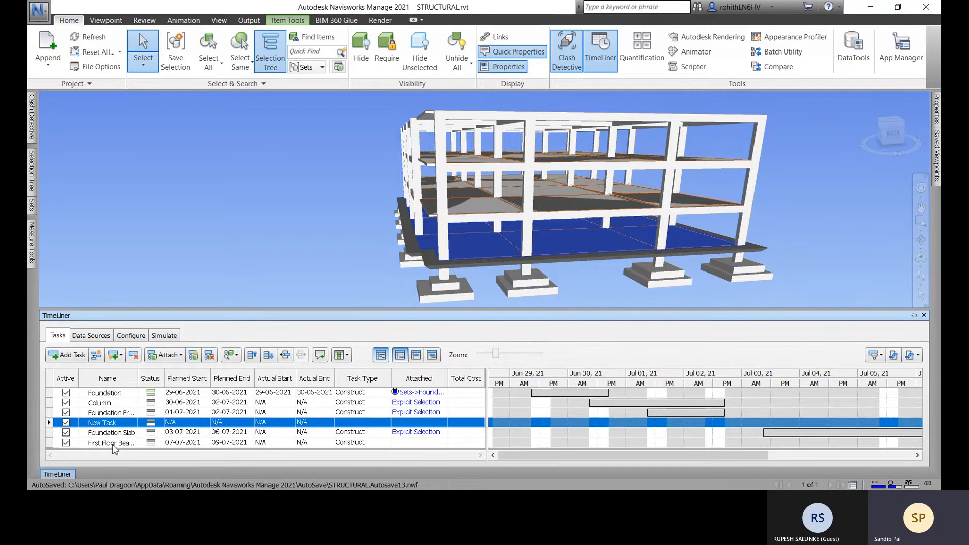
key(Delete)
Step: Insert a new task above the First Floor Beams task and name it Slab Edge
click(105, 434)
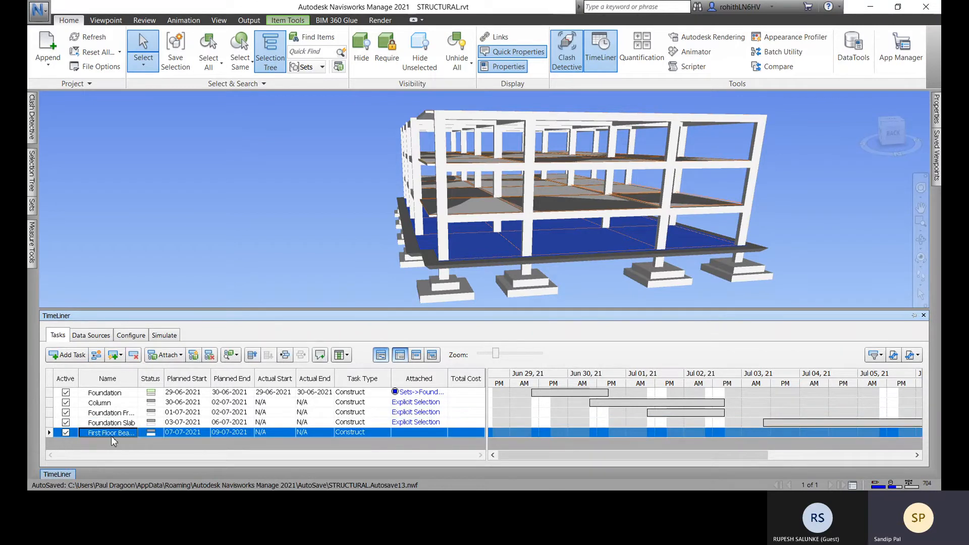
click(97, 356)
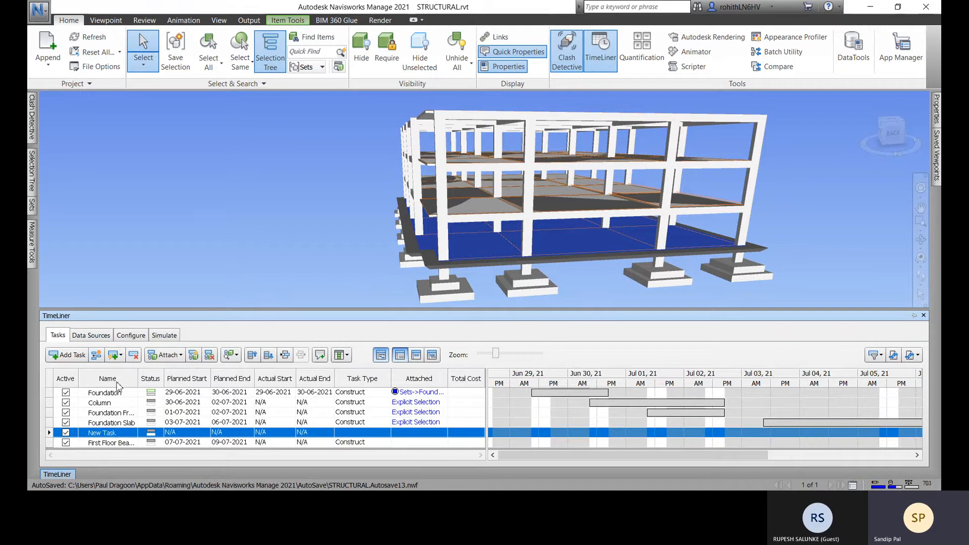
click(125, 437)
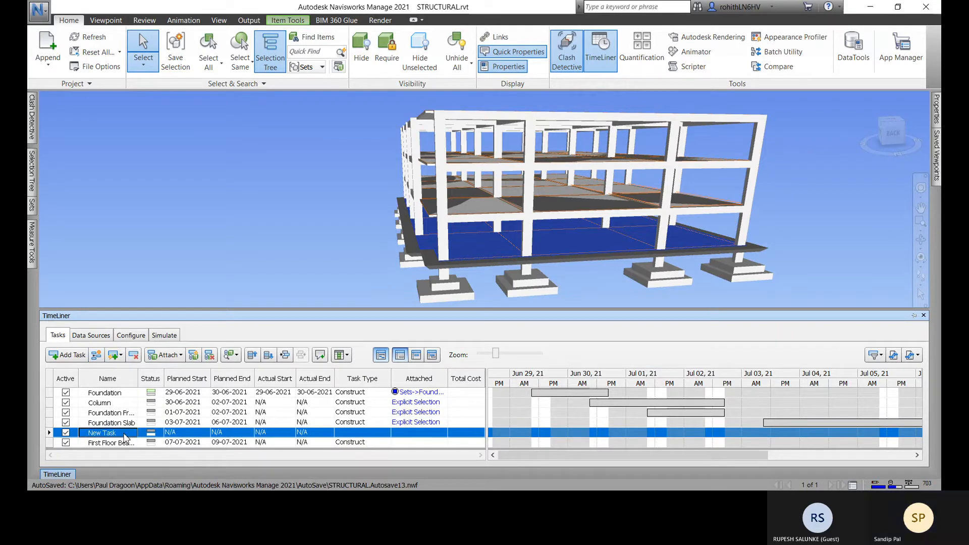
key(shift+Left)
key(shift+Left)
key(shift+Left)
key(shift+Left)
key(shift+Left)
key(shift+Left)
key(shift+Left)
key(shift+Left)
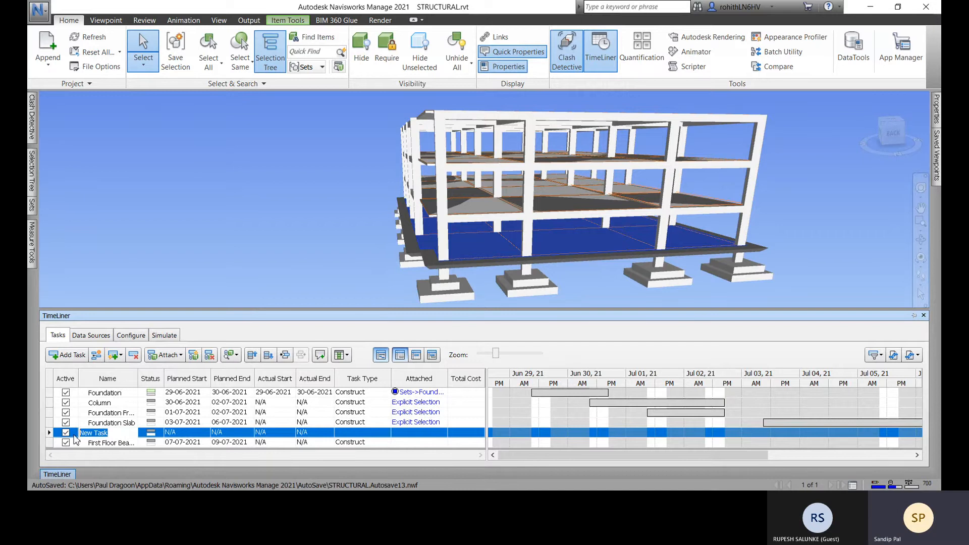
text(Slab Edge)
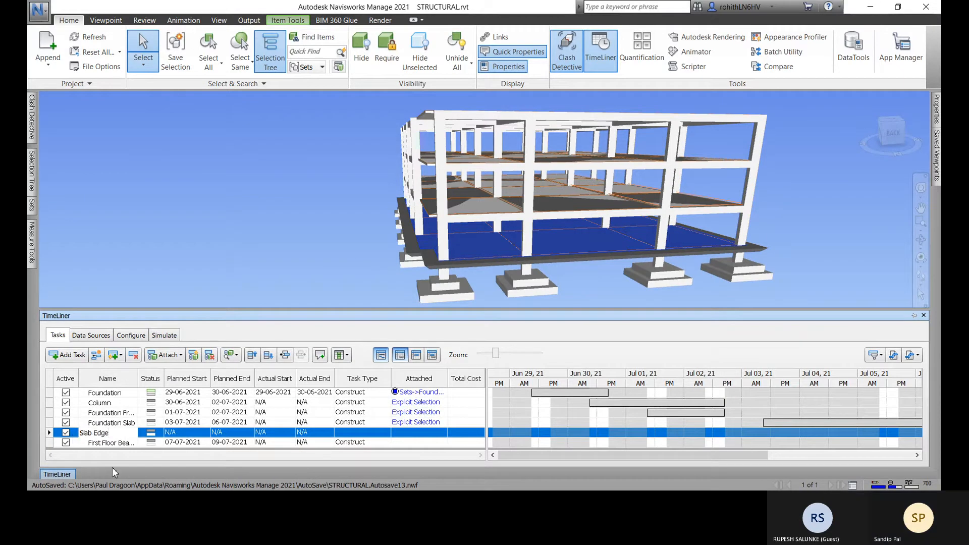
Step: Set both the planned start and the planned end of the Slab Edge task to 07-07-2021
click(200, 436)
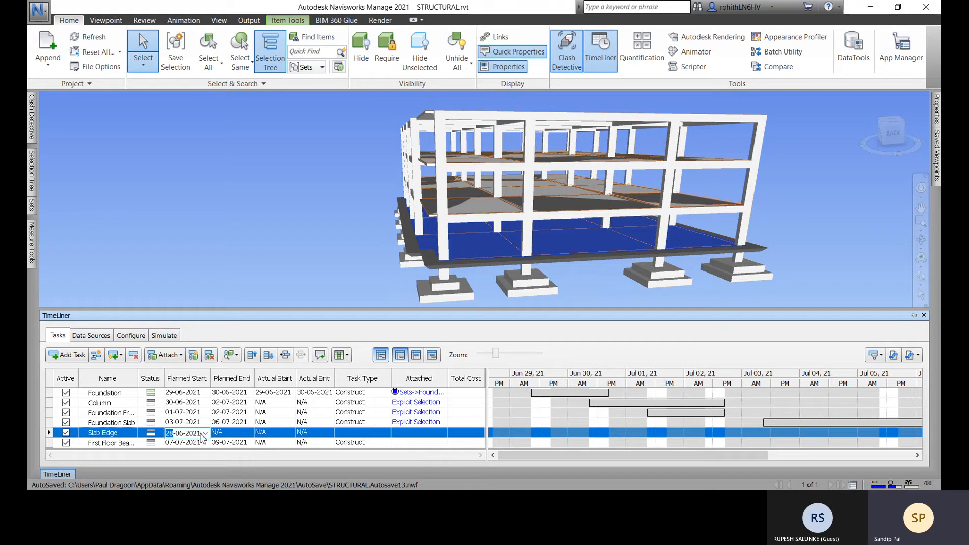
click(205, 434)
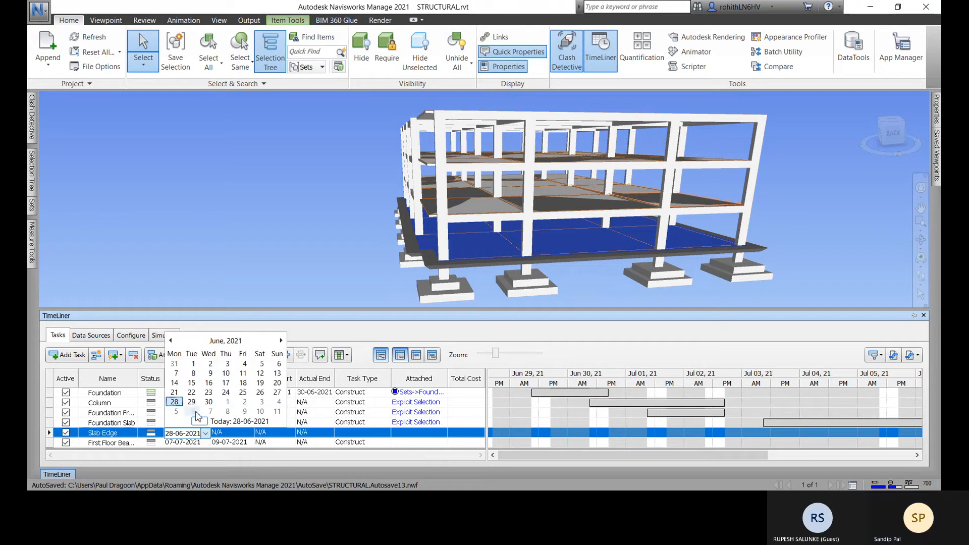
click(210, 411)
click(233, 433)
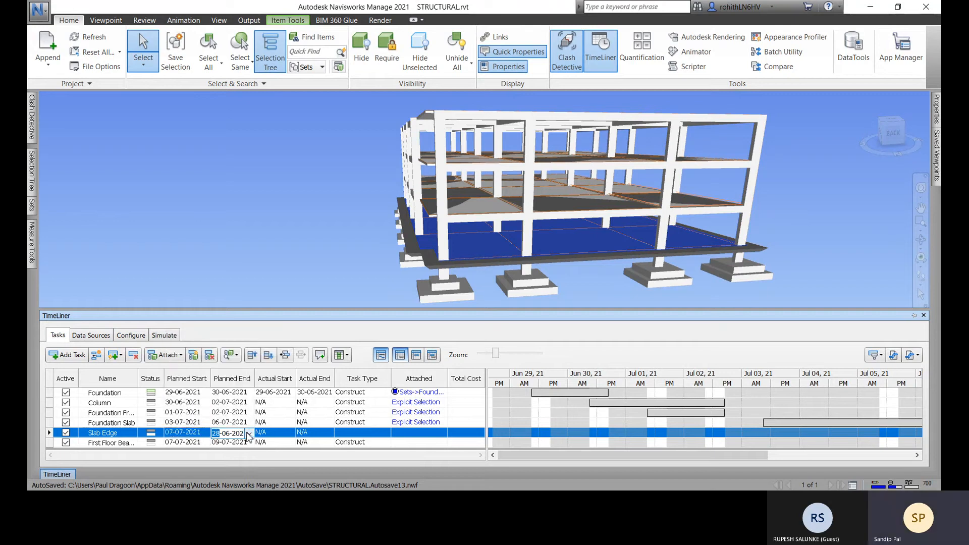
click(250, 434)
click(257, 412)
click(197, 442)
click(205, 443)
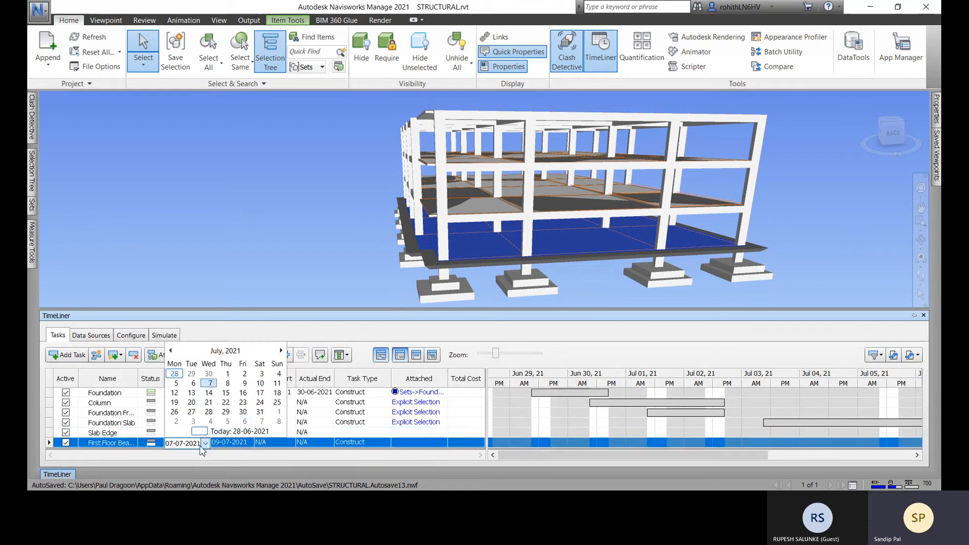
click(278, 421)
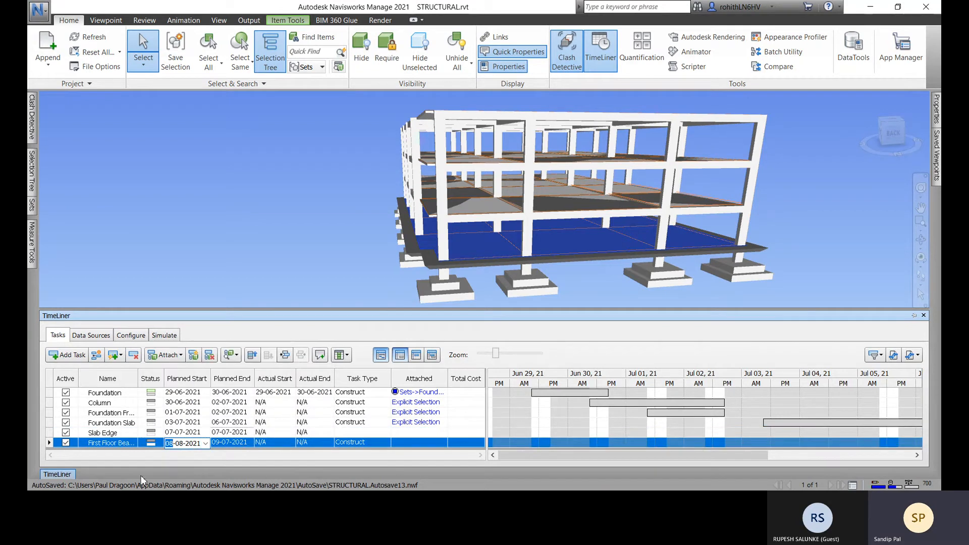
Step: Set the First Floor Beams task's planned end to 10-07-2021 and its planned start to 08-07-2021
click(249, 443)
click(250, 443)
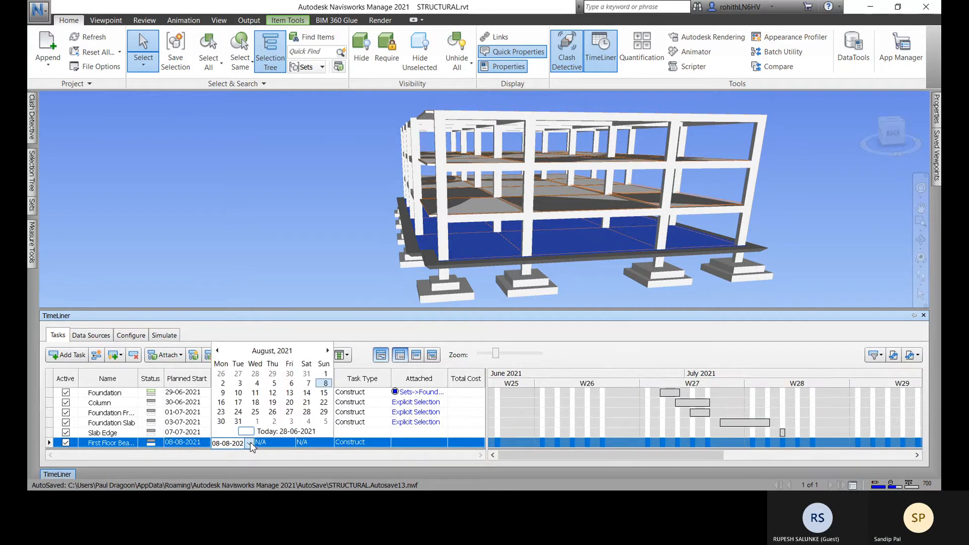
click(217, 351)
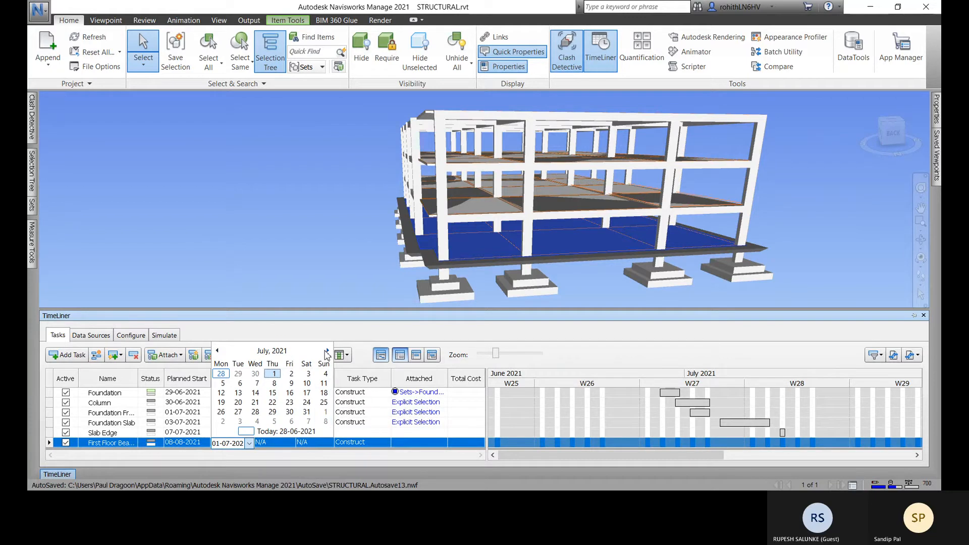
click(327, 352)
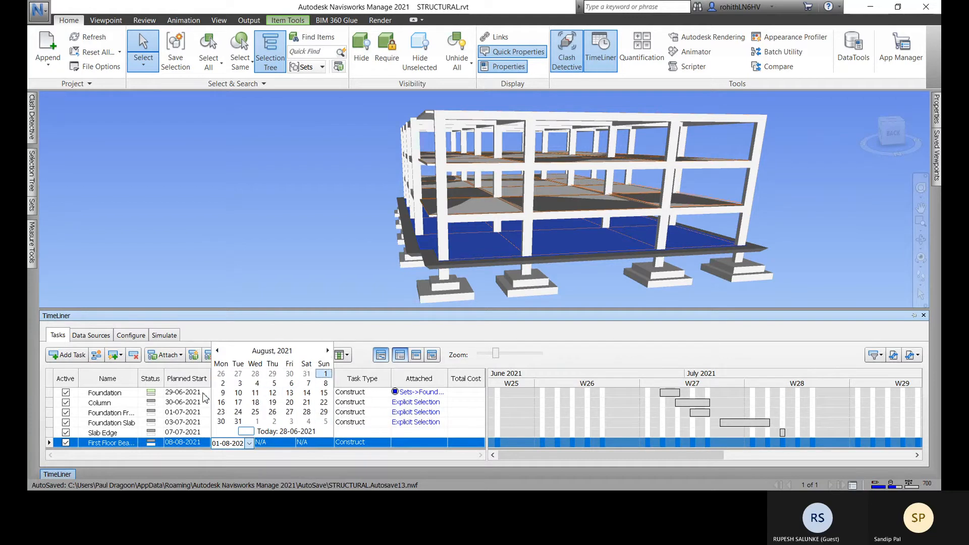
click(218, 351)
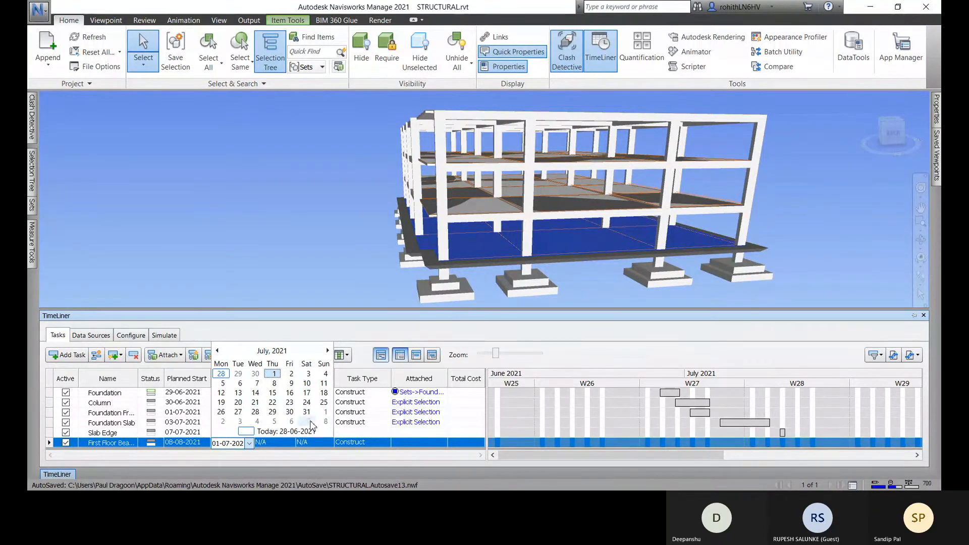
click(306, 385)
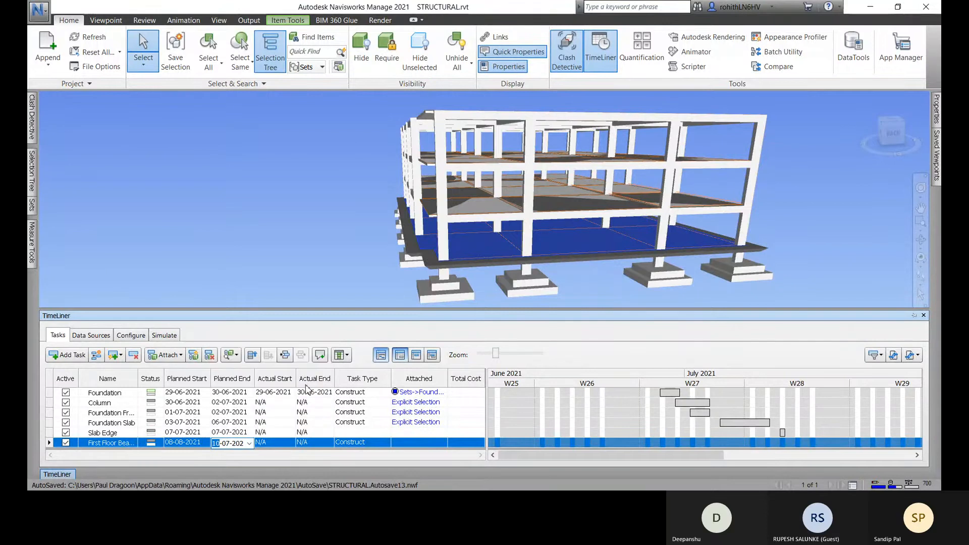
click(204, 448)
click(205, 444)
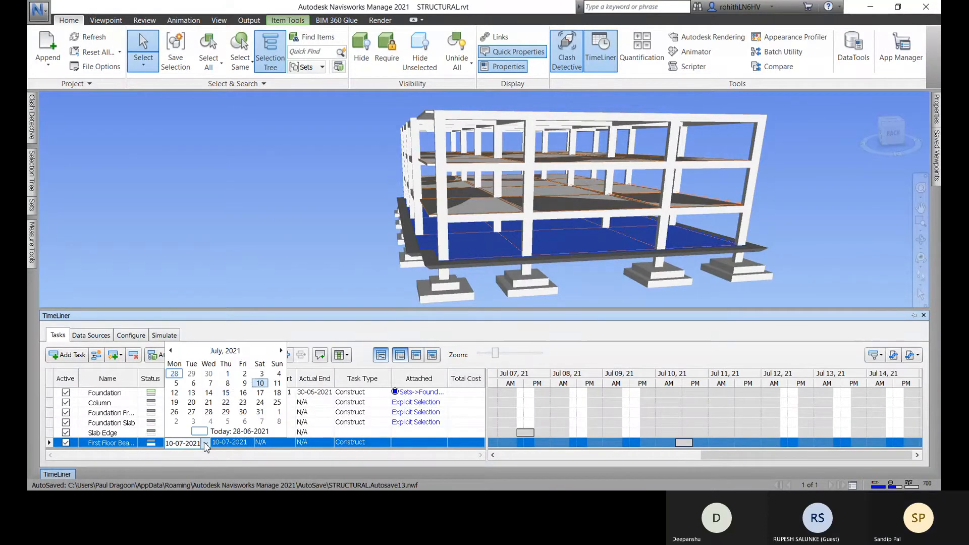
click(228, 383)
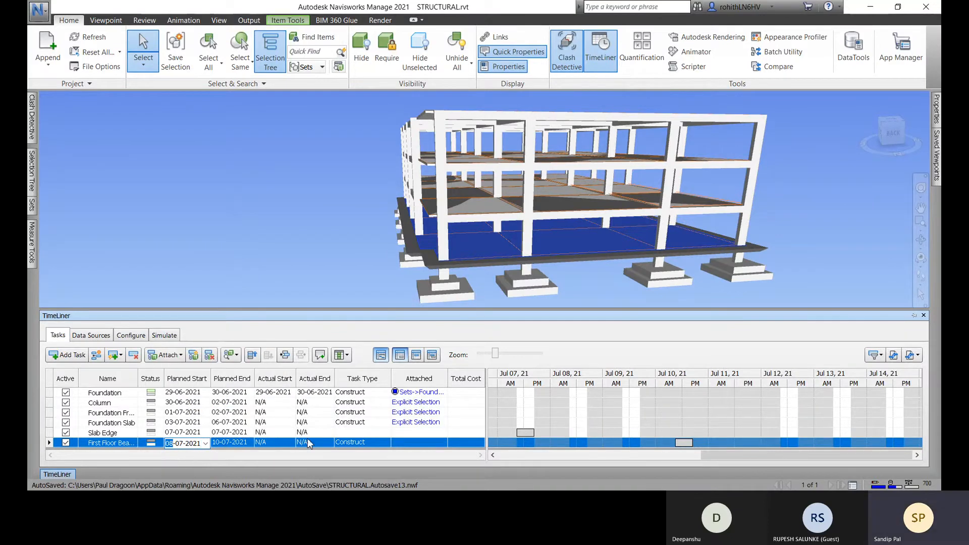
Step: Assign the Construct task type to the Slab Edge task
click(357, 433)
click(358, 433)
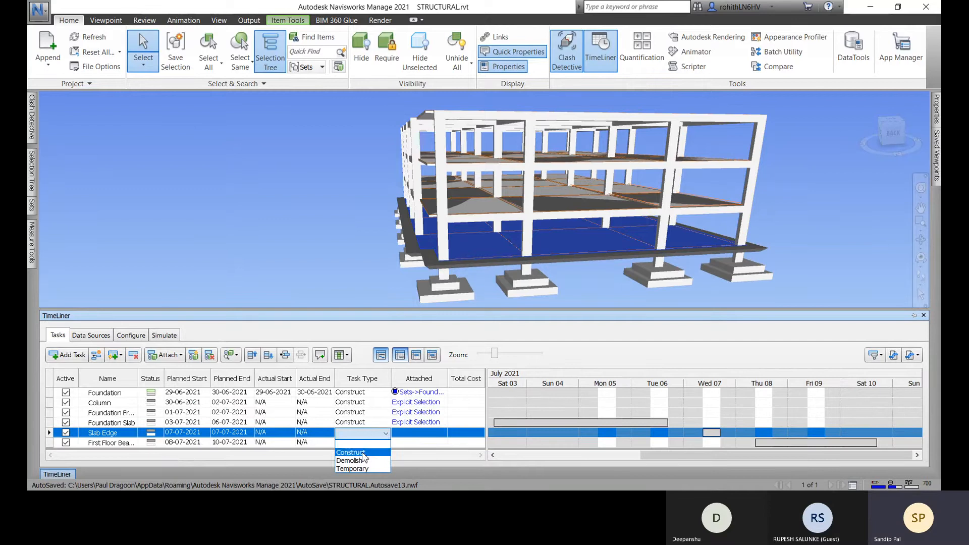
click(363, 453)
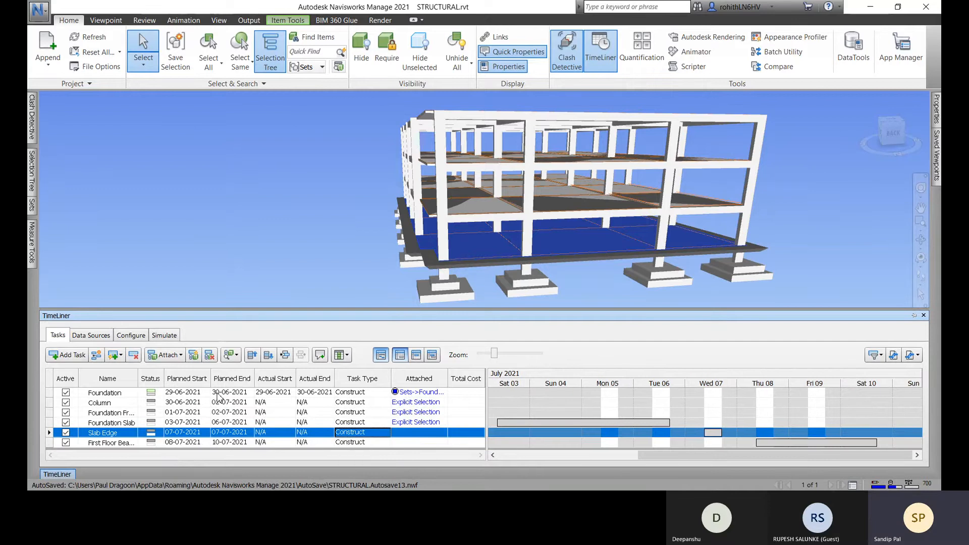
Step: Select all matching slab edges around the ground slab and attach the current selection to the Slab Edge task
click(429, 261)
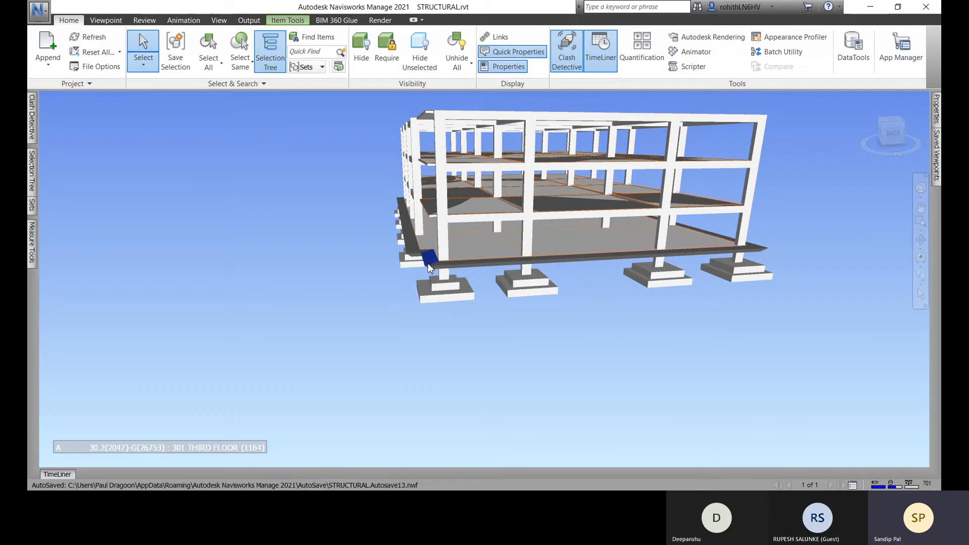
click(240, 57)
click(265, 112)
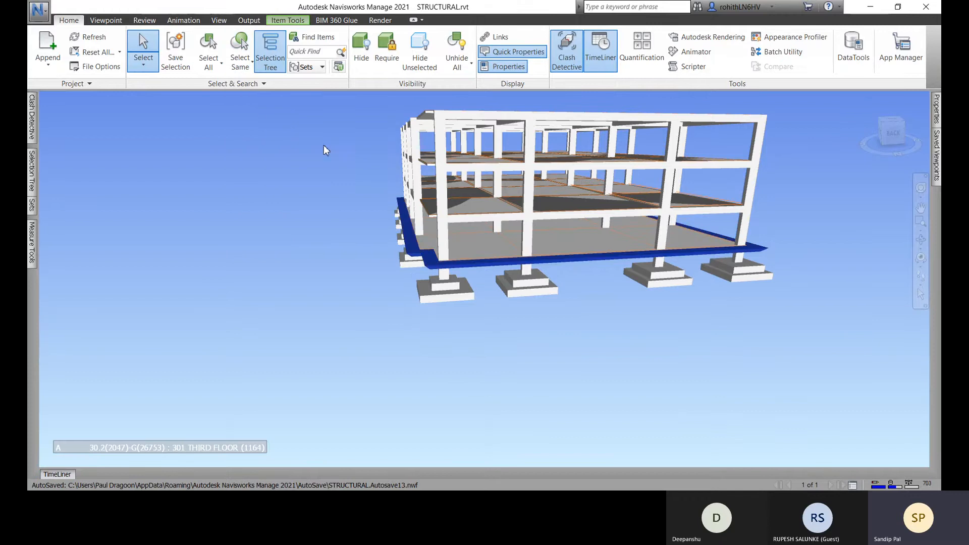
shift+middle_drag(634, 273, 596, 303)
click(57, 475)
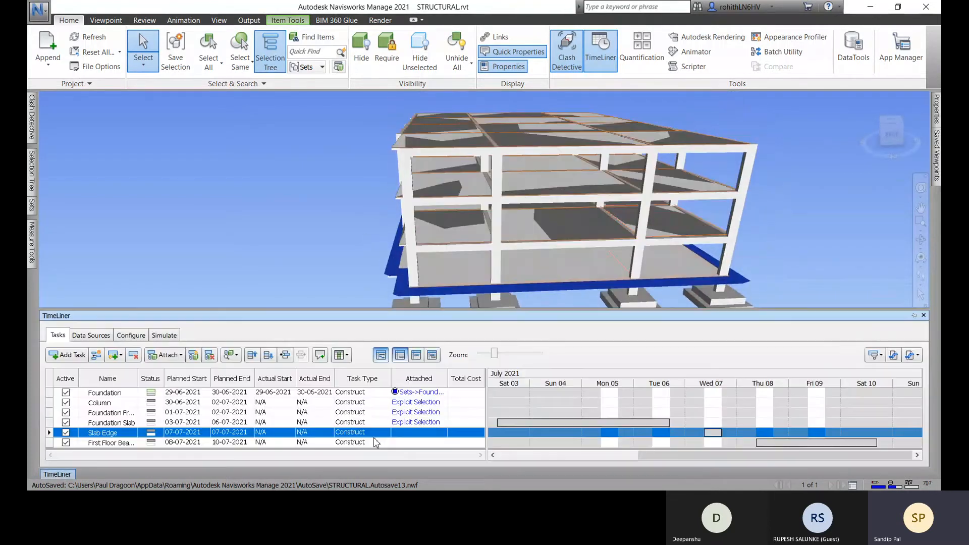
right_click(433, 435)
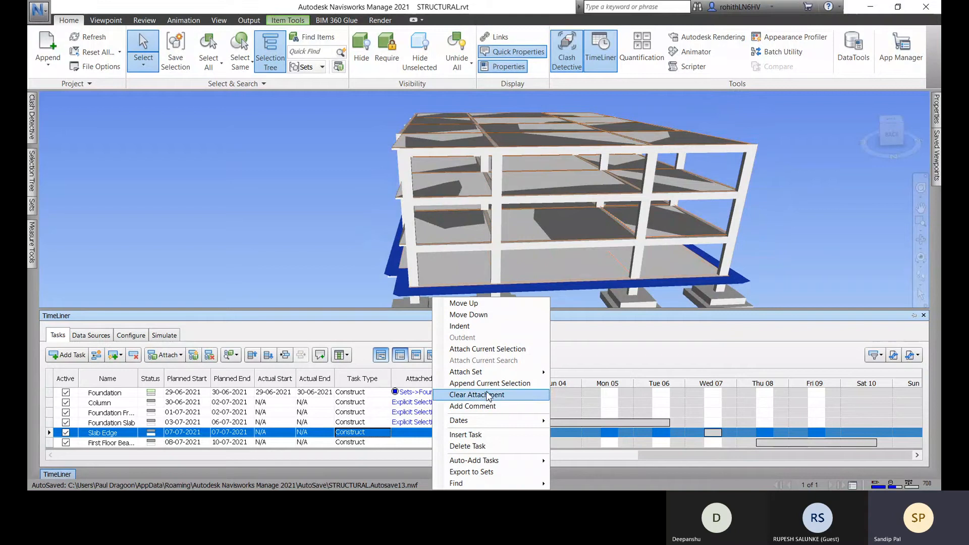
click(486, 349)
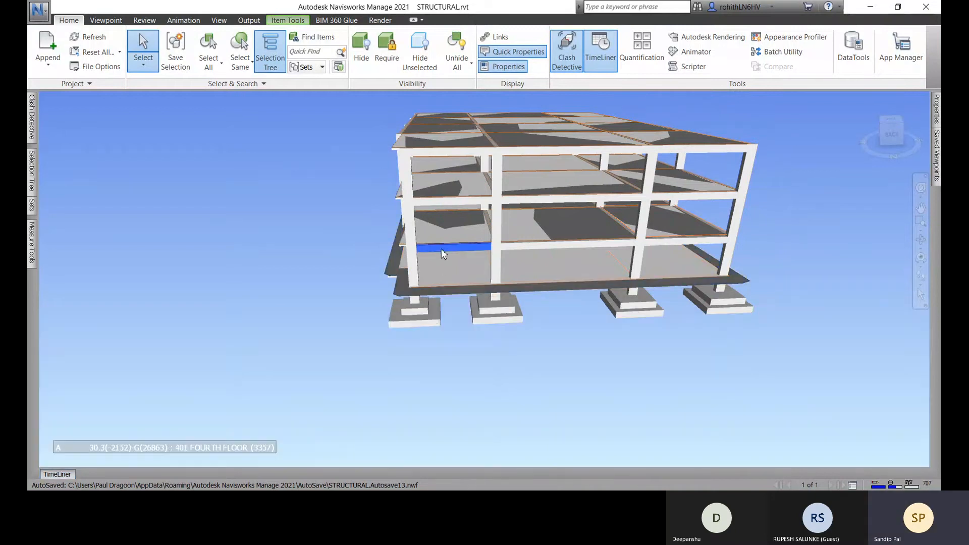
Step: Select all Concrete-Rectangular Beam elements in the structural framing of level 201 SECOND FLOOR
shift+middle_drag(394, 322, 445, 318)
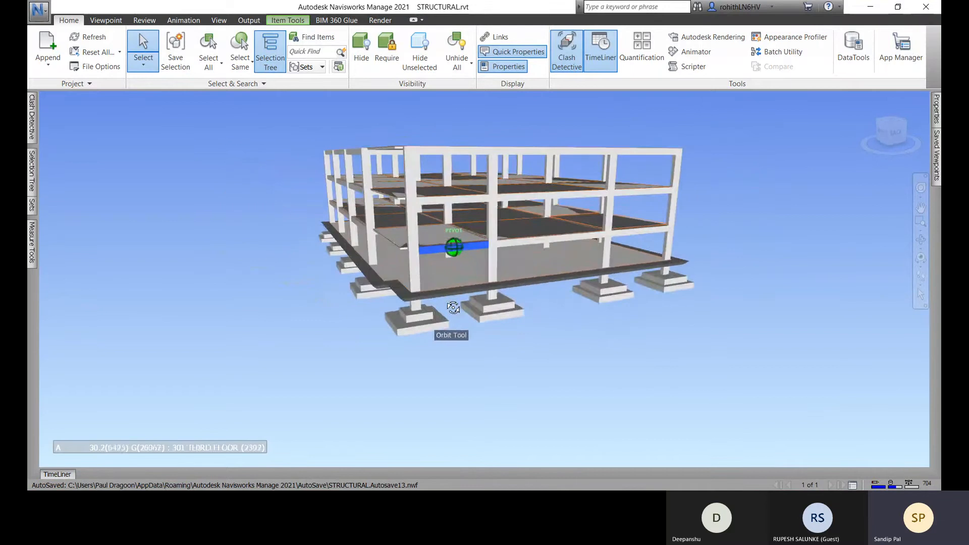
ctrl+click(535, 242)
ctrl+click(634, 232)
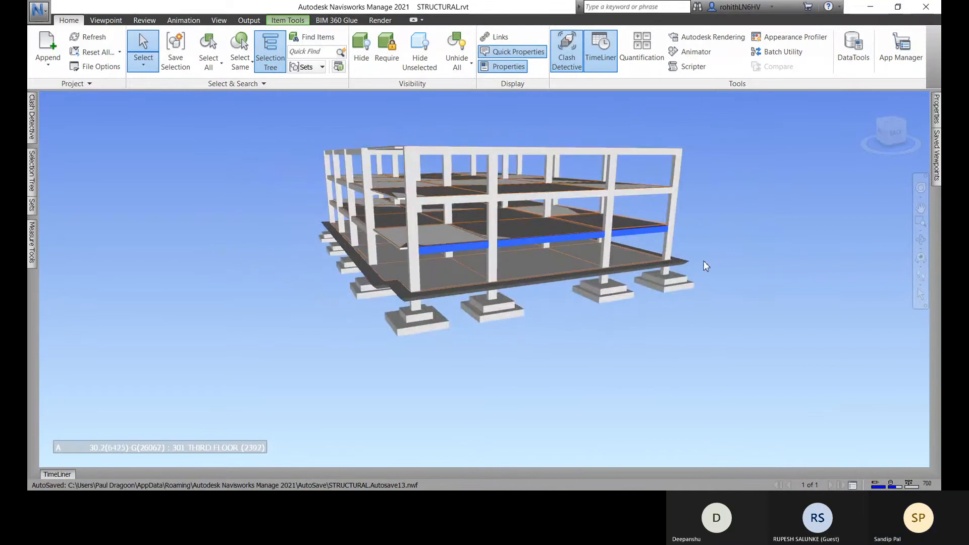
mouse_move(31, 172)
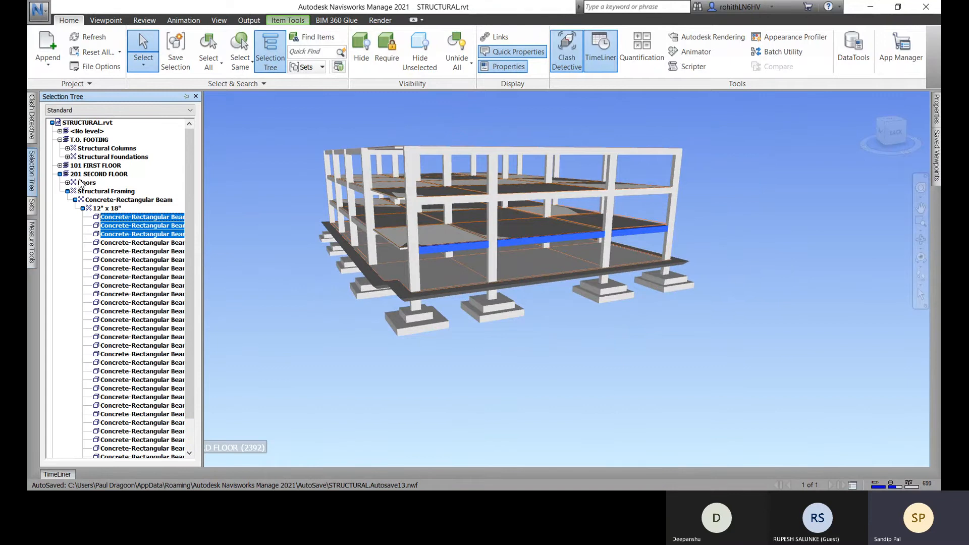
click(119, 200)
shift+middle_drag(492, 271, 445, 305)
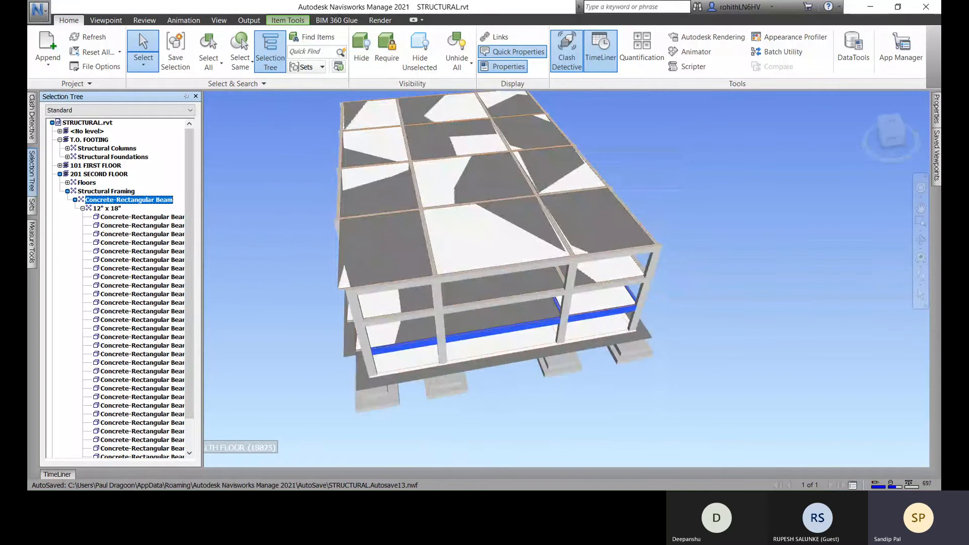
Step: Attach the currently selected beams to the First Floor Beams task
click(53, 475)
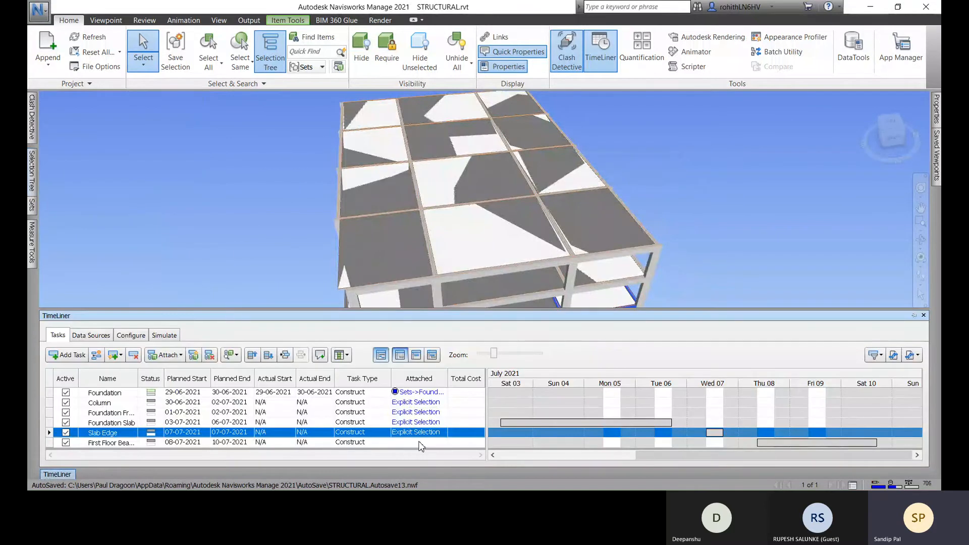
click(422, 444)
right_click(422, 444)
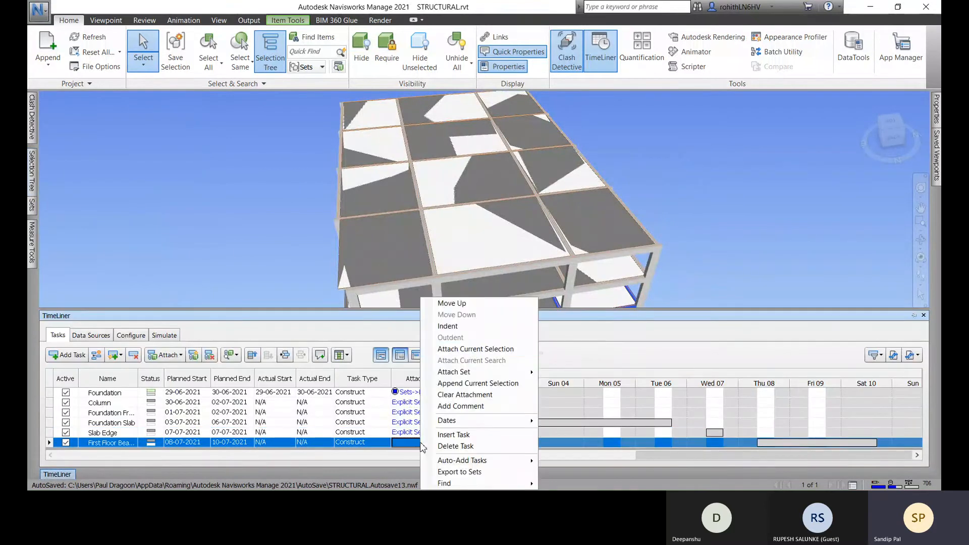
click(465, 352)
Step: Clear the model selection and play the TimeLiner construction simulation from 29-06-2021 through 10-07-2021
click(743, 250)
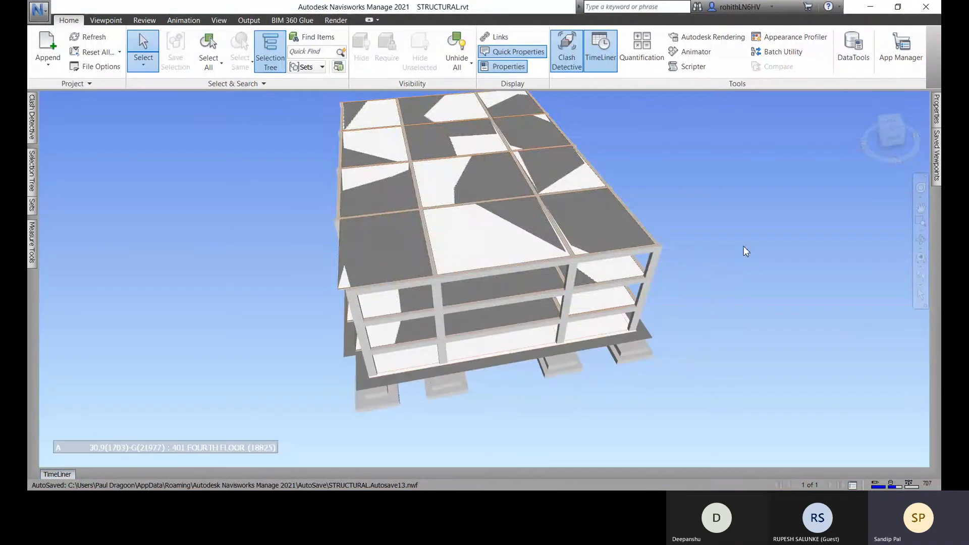
mouse_move(700, 275)
shift+middle_down()
mouse_move(693, 234)
mouse_move(697, 309)
mouse_move(772, 290)
mouse_move(768, 305)
mouse_move(757, 303)
shift+middle_up()
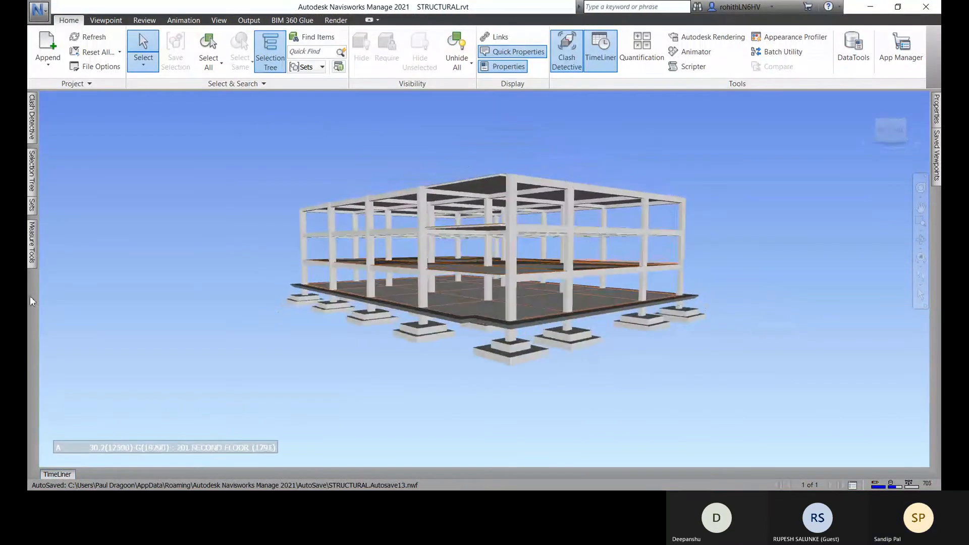
click(67, 473)
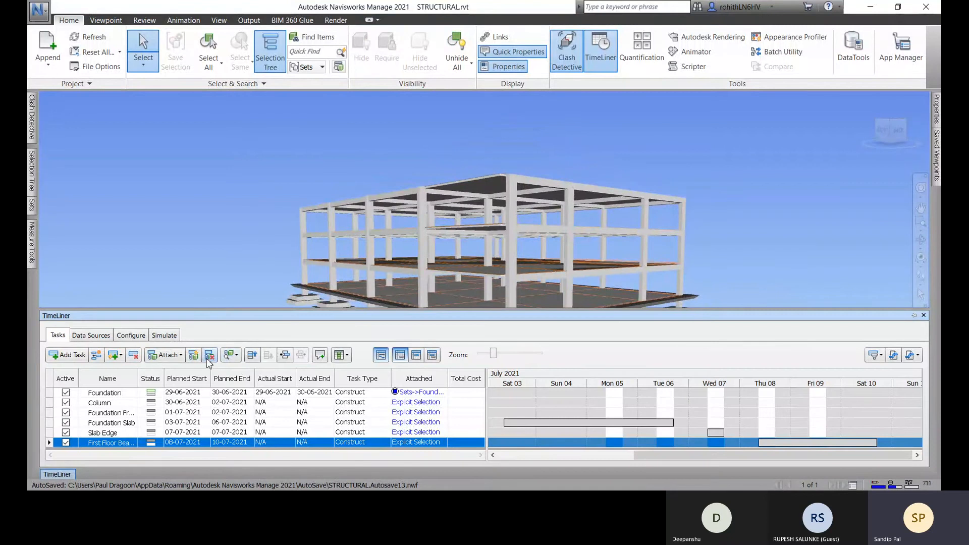
click(164, 336)
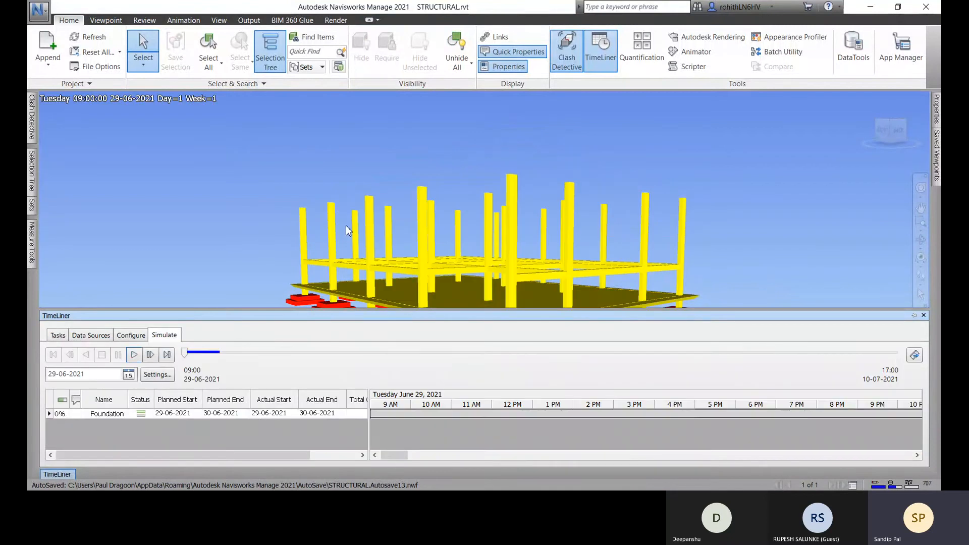
shift+middle_drag(346, 228, 455, 215)
click(134, 355)
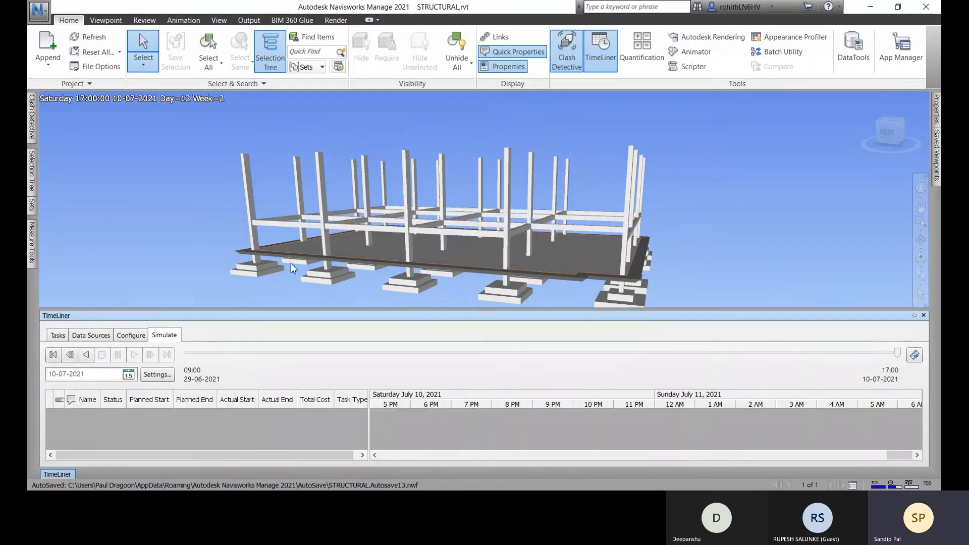
Step: Set the Construct task type's simulation start appearance to Green and its start appearance to Green (90% Transparent)
click(131, 335)
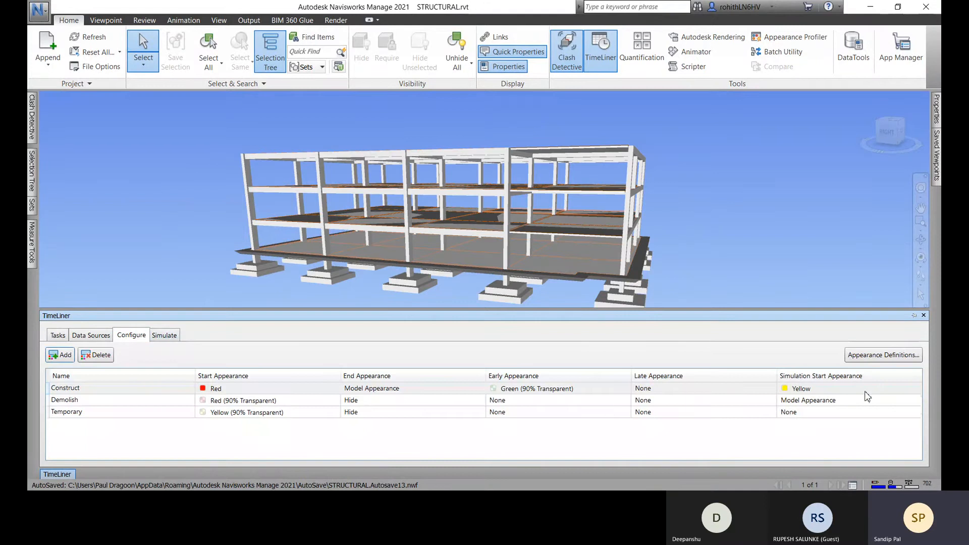
click(830, 393)
click(830, 390)
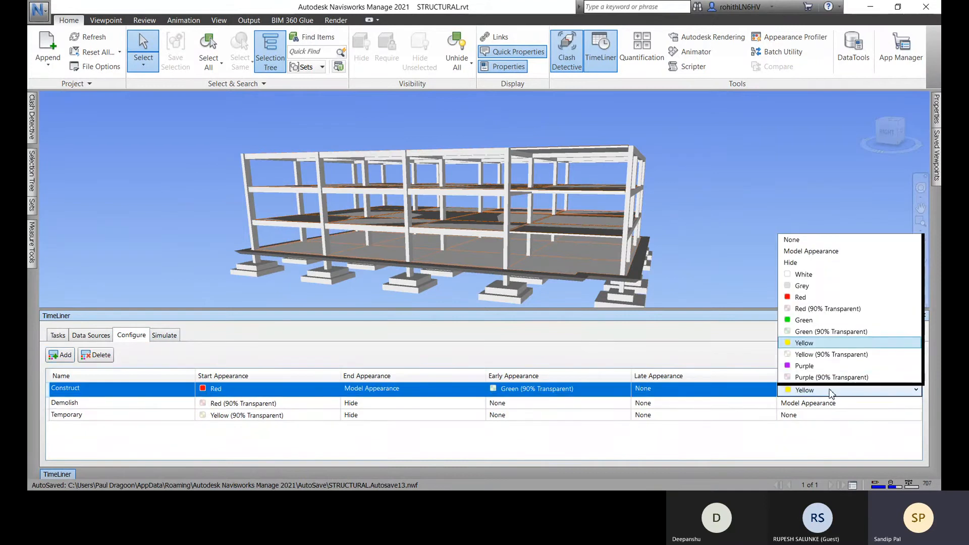
click(810, 322)
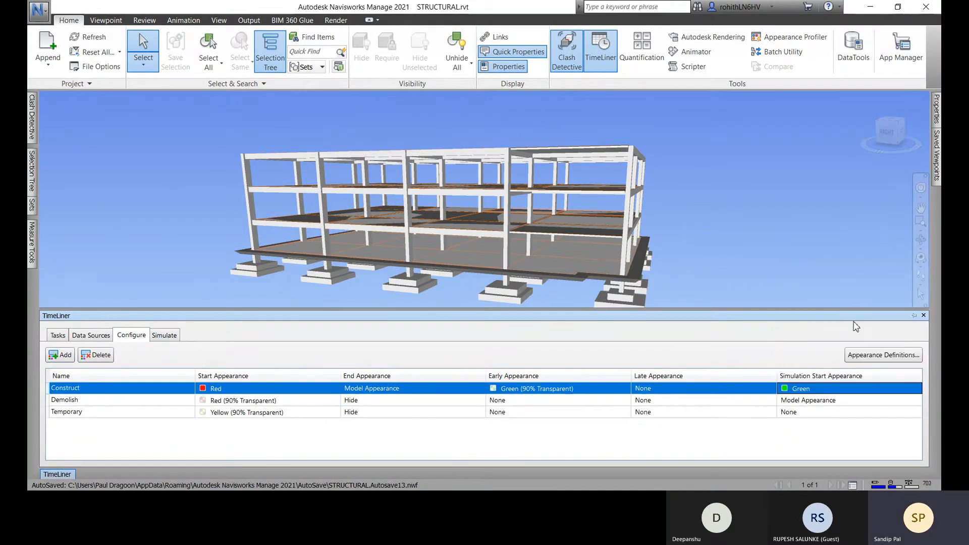
click(281, 392)
click(281, 392)
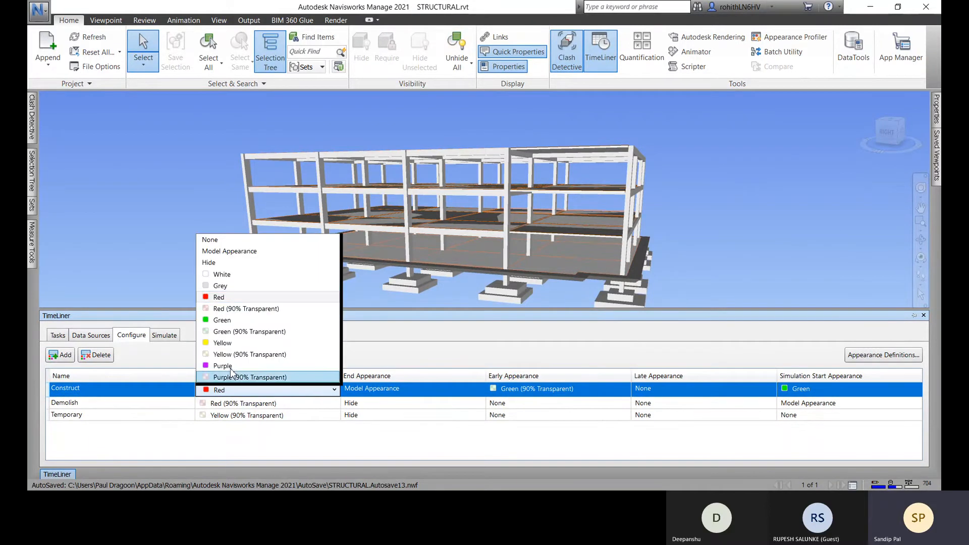
click(226, 332)
Step: Preview the changed Construct appearances on the model at the simulation's first day, 29-06-2021
click(165, 335)
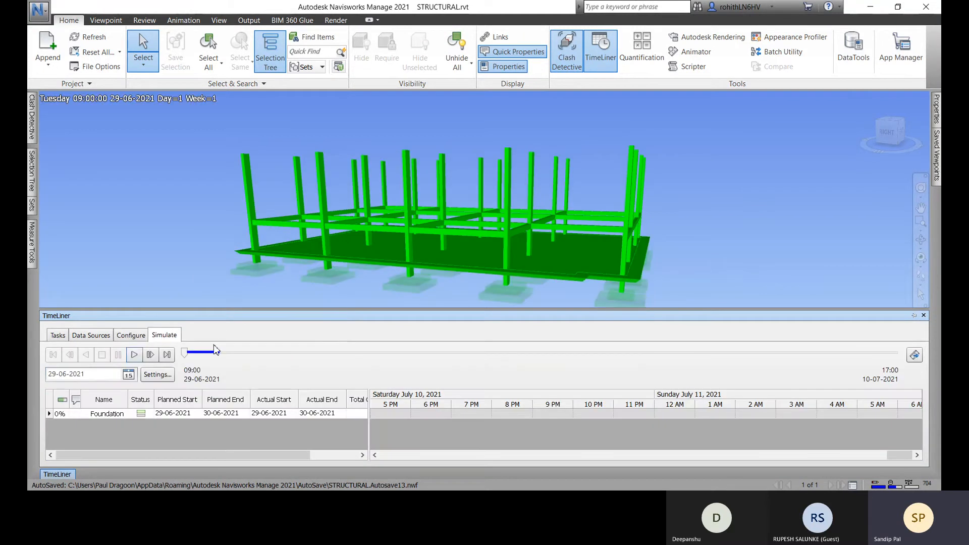
mouse_move(648, 250)
shift+middle_down()
mouse_move(627, 234)
mouse_move(558, 225)
mouse_move(556, 239)
mouse_move(569, 233)
shift+middle_up()
scroll(555, 232, down, 5)
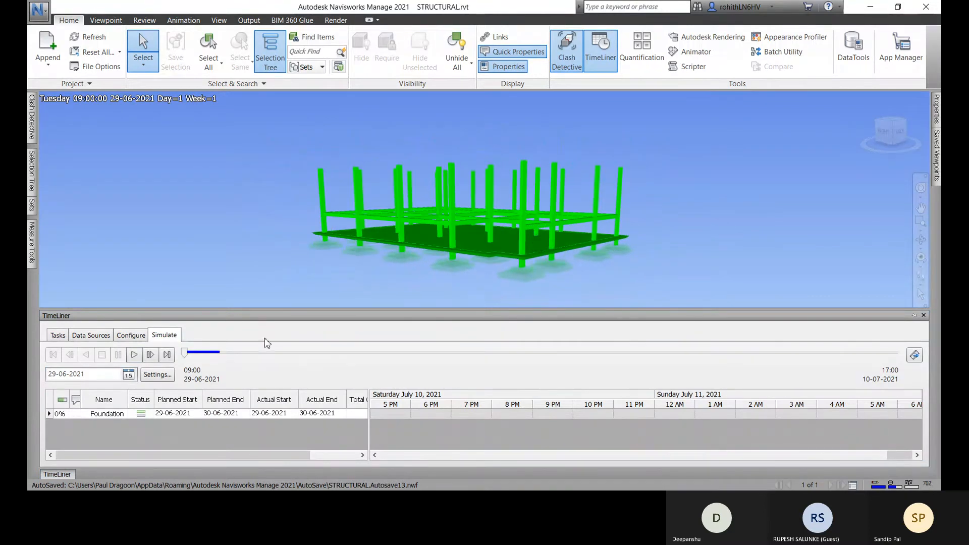
Step: Set the Construct task type's start appearance to Green and its simulation start appearance to Green (90% Transparent)
click(129, 337)
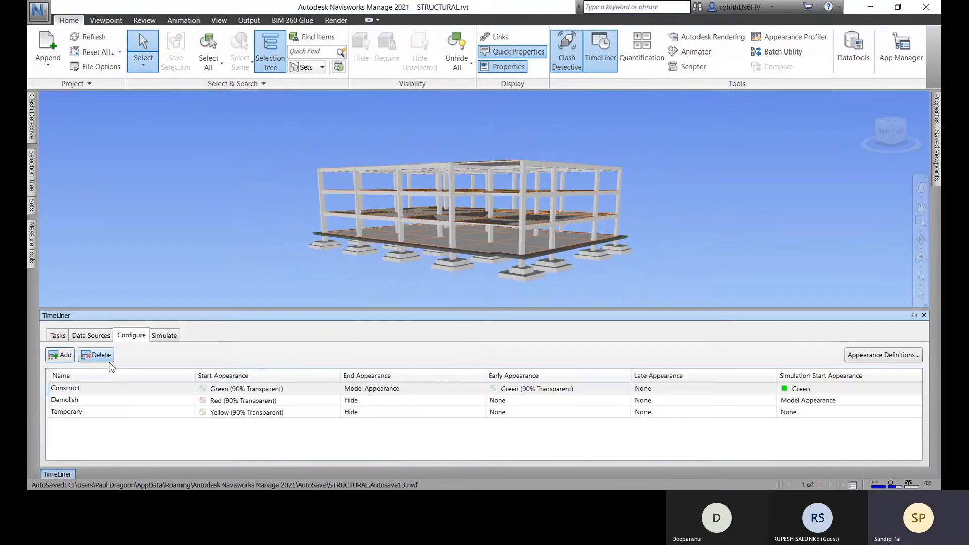
click(296, 389)
click(308, 391)
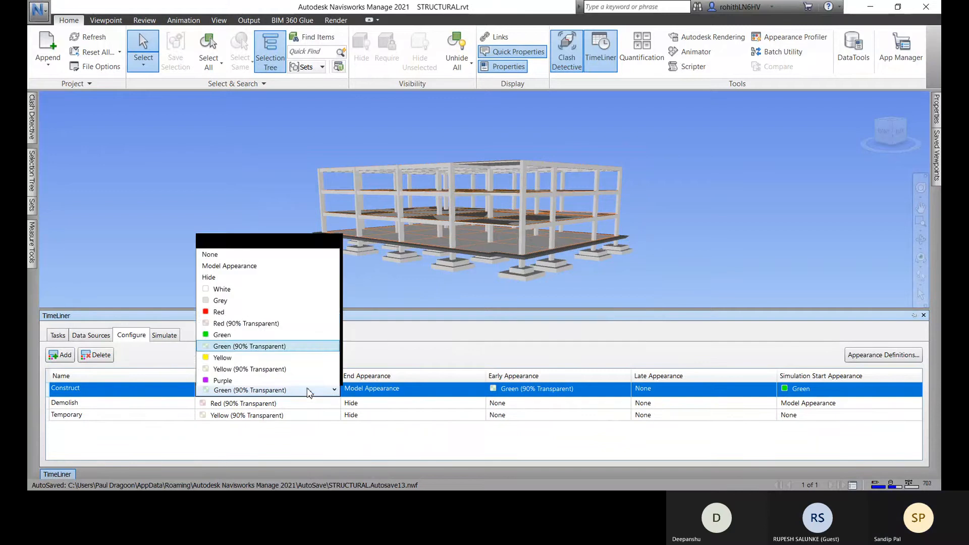
click(222, 320)
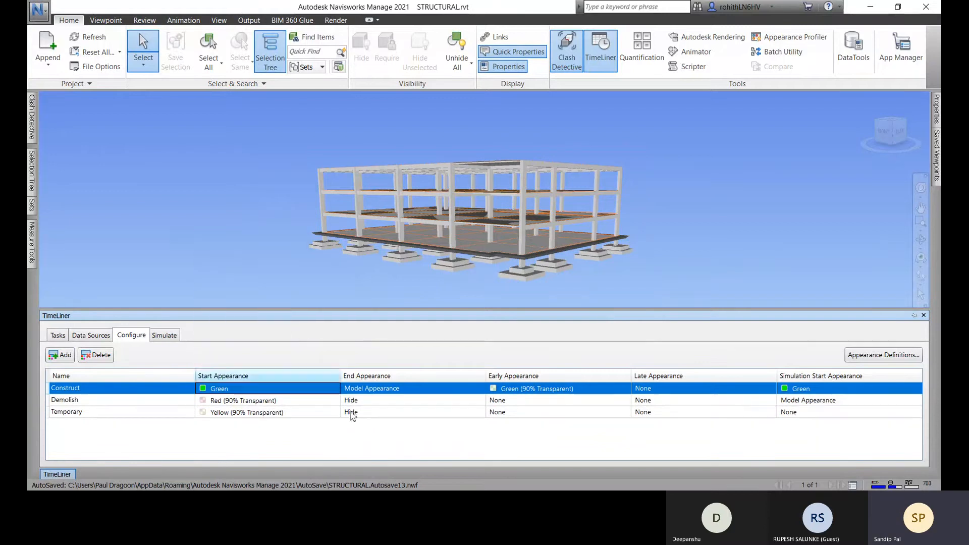
click(807, 390)
click(811, 391)
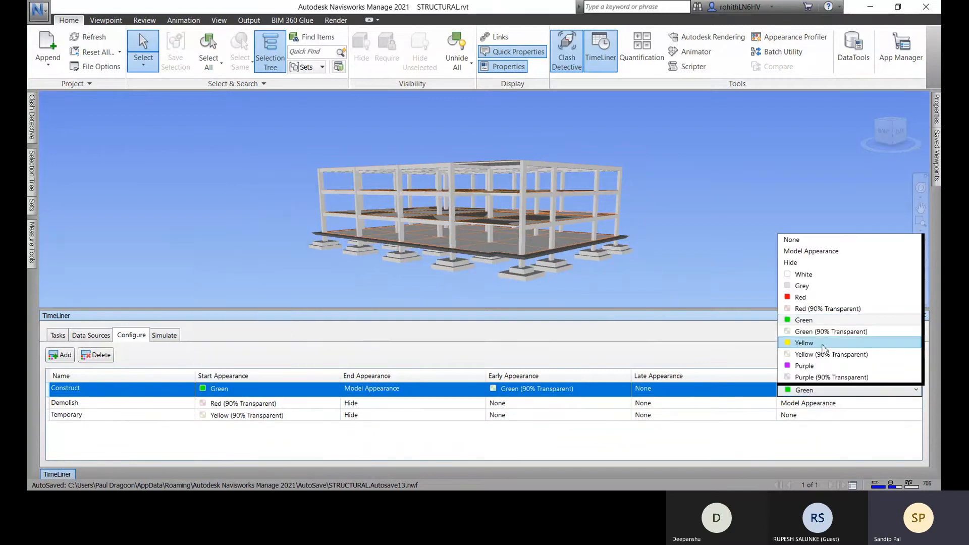
click(813, 334)
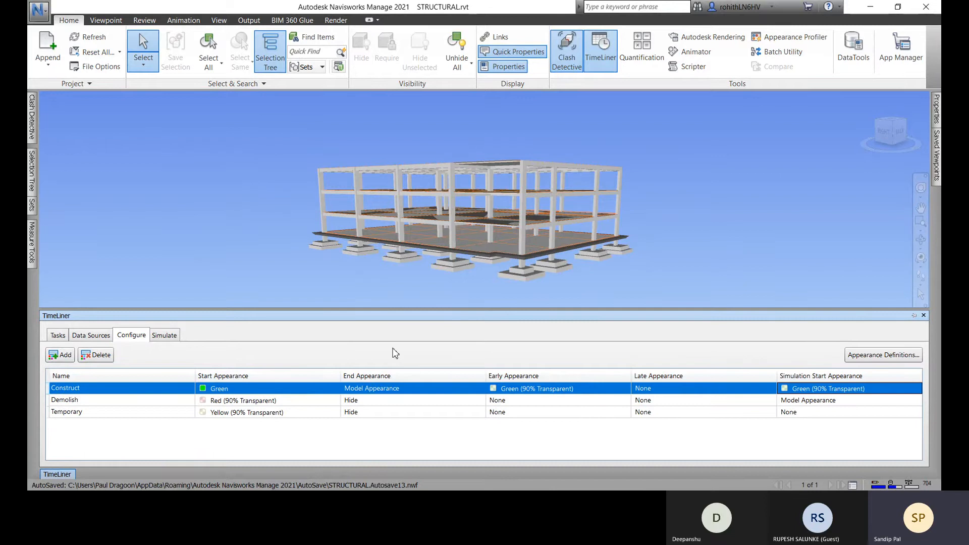
Step: Play the construction simulation from 29-06-2021 through 10-07-2021 with the changed Construct appearances
click(164, 335)
mouse_move(537, 241)
shift+middle_down()
mouse_move(525, 297)
mouse_move(522, 281)
shift+middle_up()
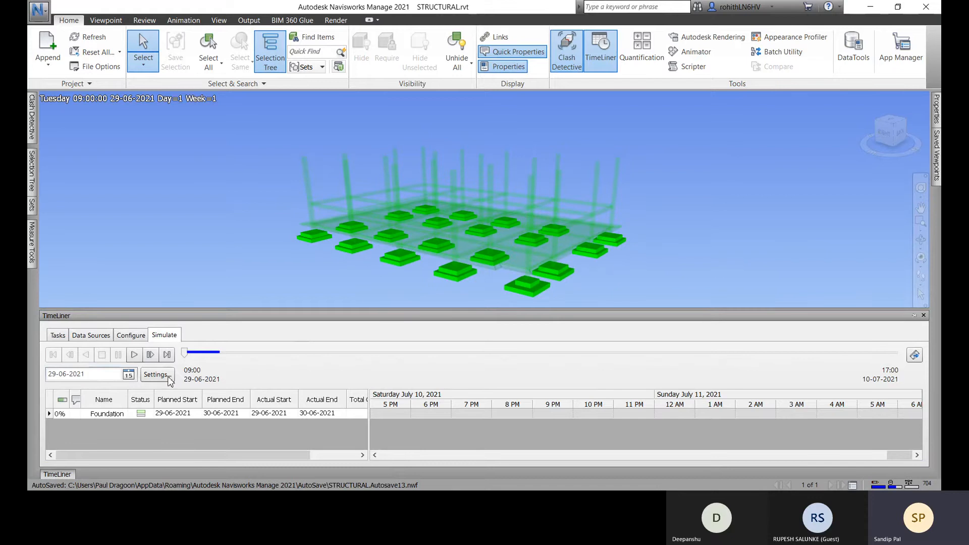
click(135, 357)
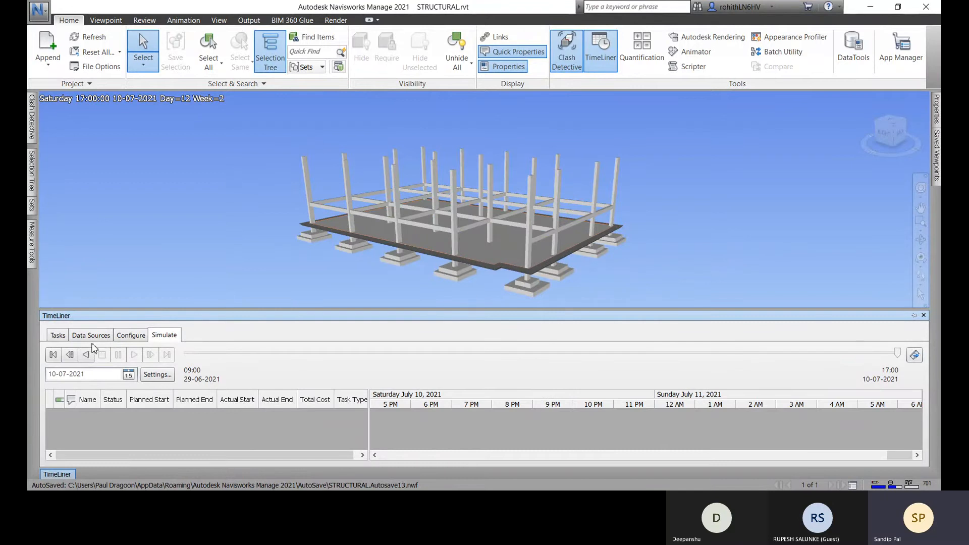
Step: Choose custom columns for the TimeLiner task list and enable Material Cost and Equipment Cost
click(57, 337)
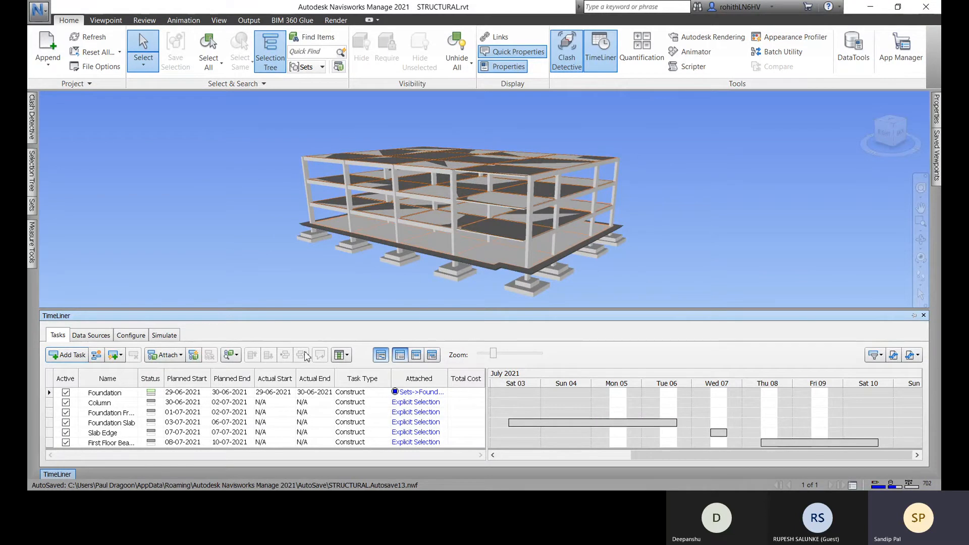
click(346, 355)
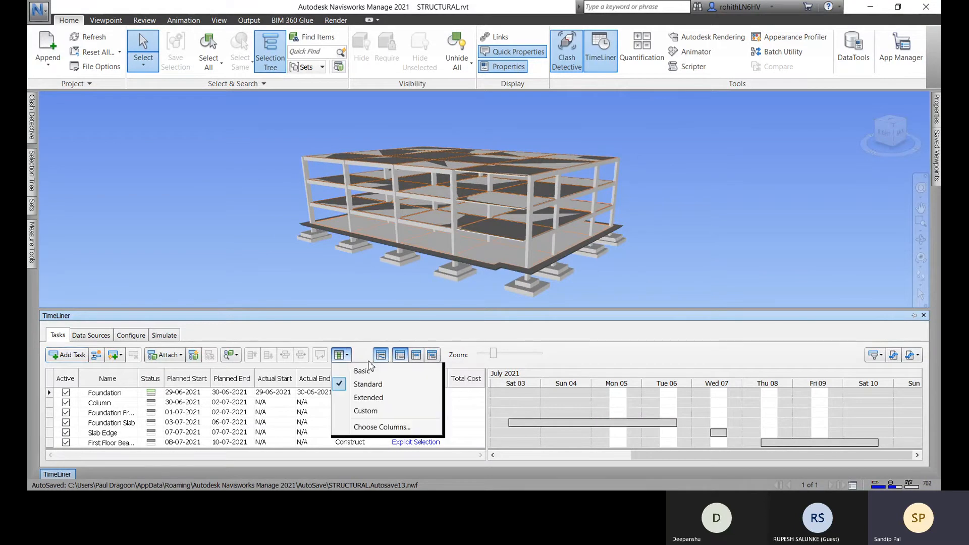
click(355, 428)
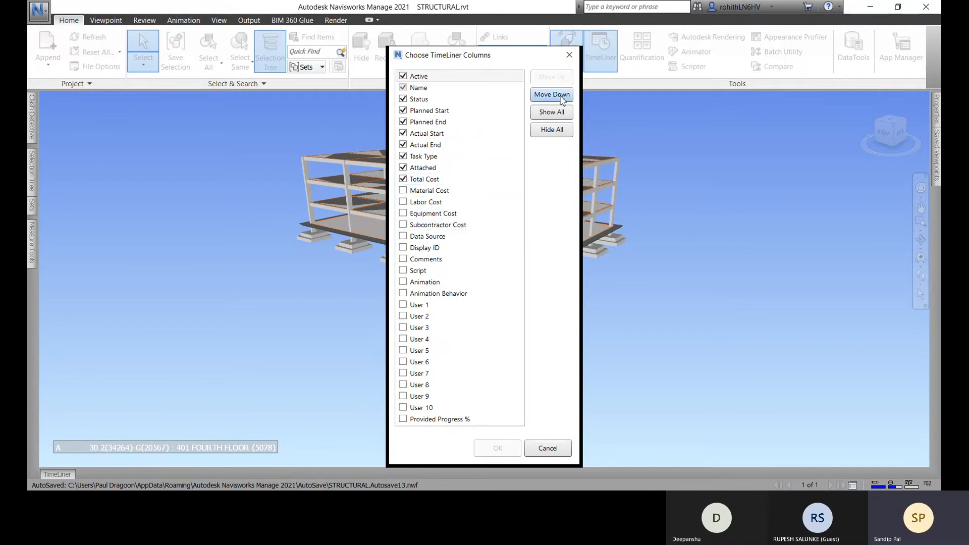
click(403, 191)
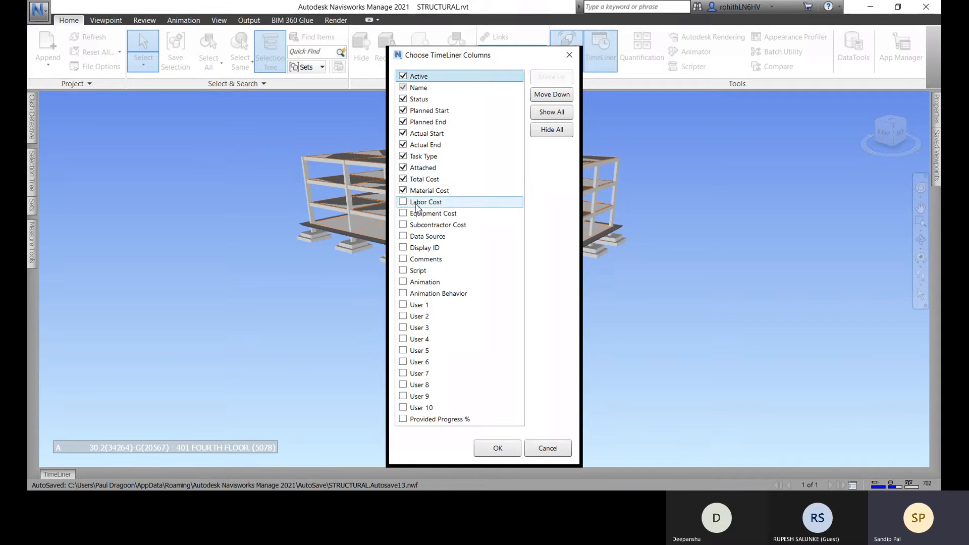
click(403, 213)
Step: Reorder the Total Cost column to follow Equipment Cost and apply the column choice
click(422, 180)
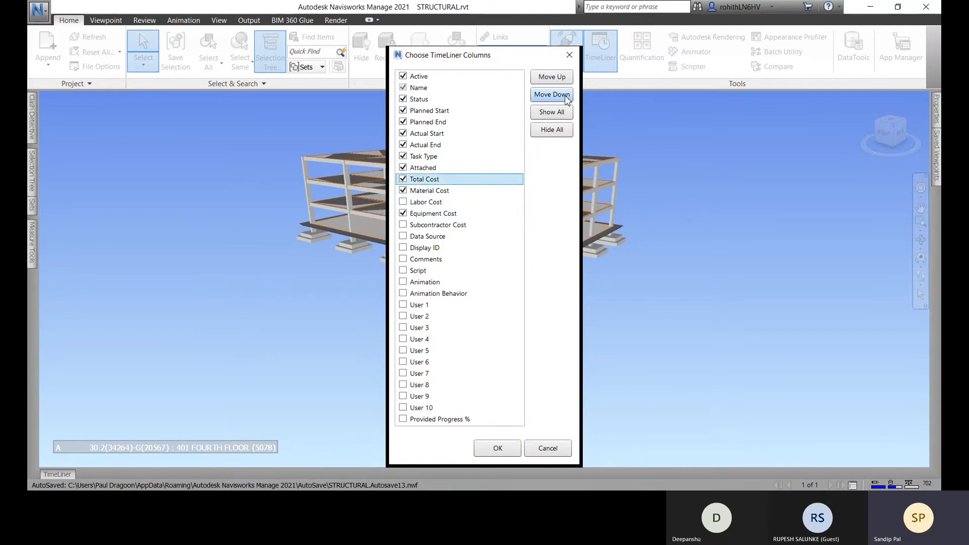
click(558, 95)
click(561, 96)
click(563, 96)
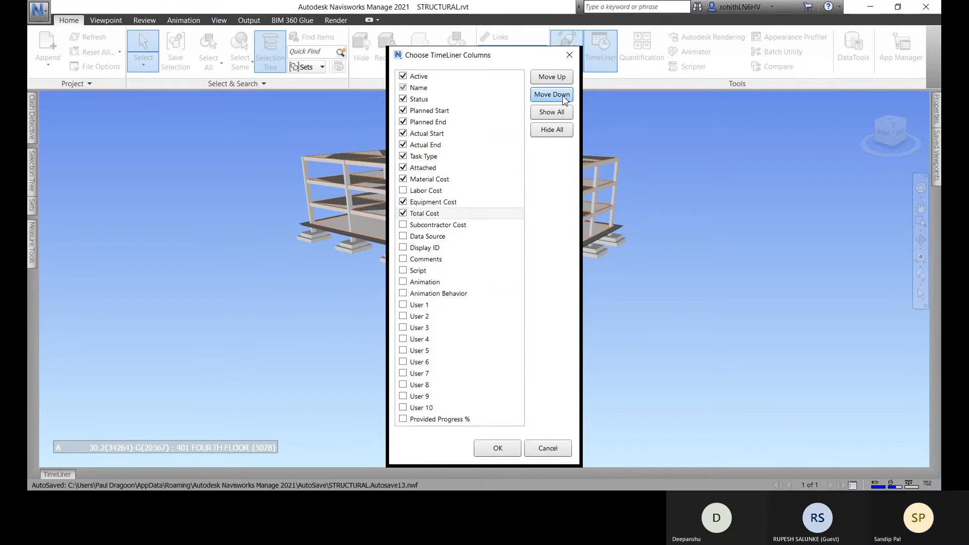
click(424, 203)
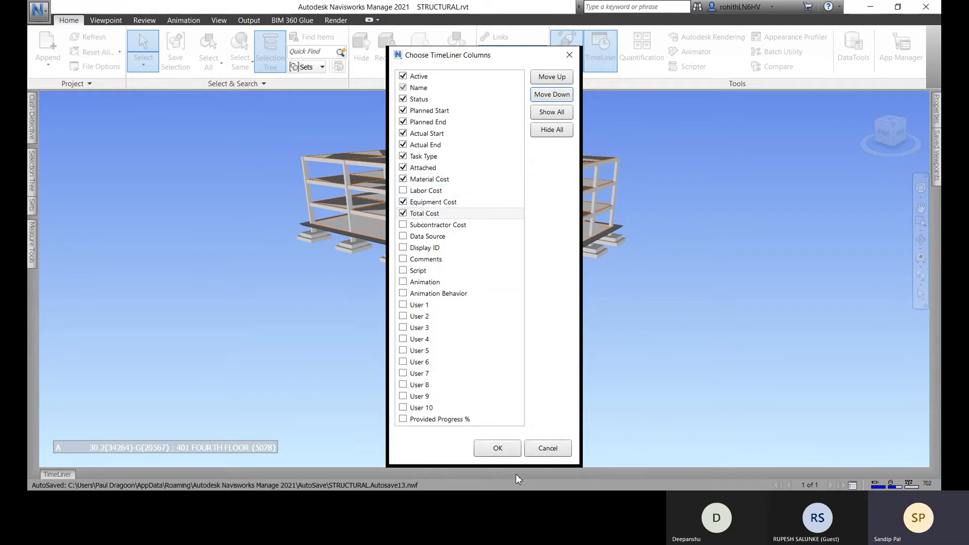
click(498, 448)
Step: Widen the task table to show the cost columns, and give the Foundation task a material cost of 50000 and equipment cost of 70000
click(57, 475)
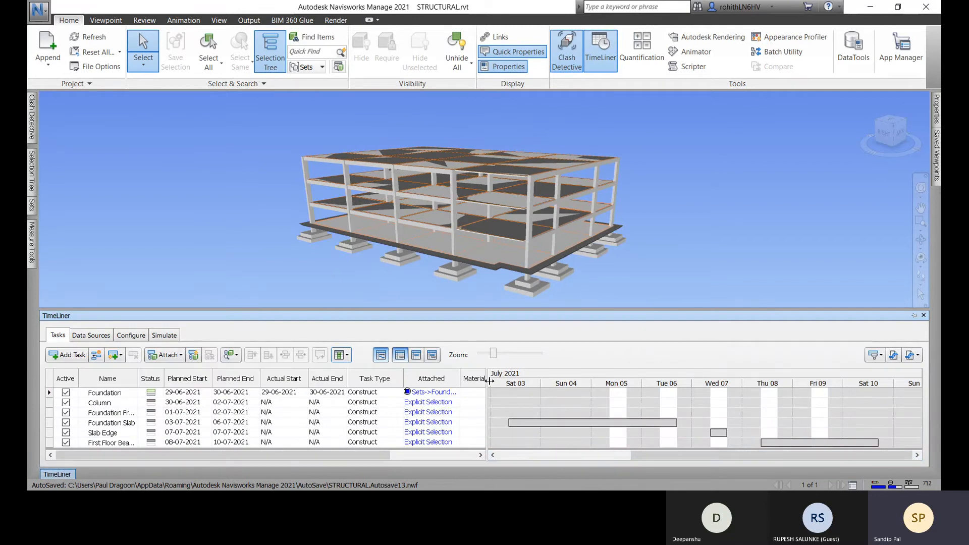
drag(489, 381, 559, 381)
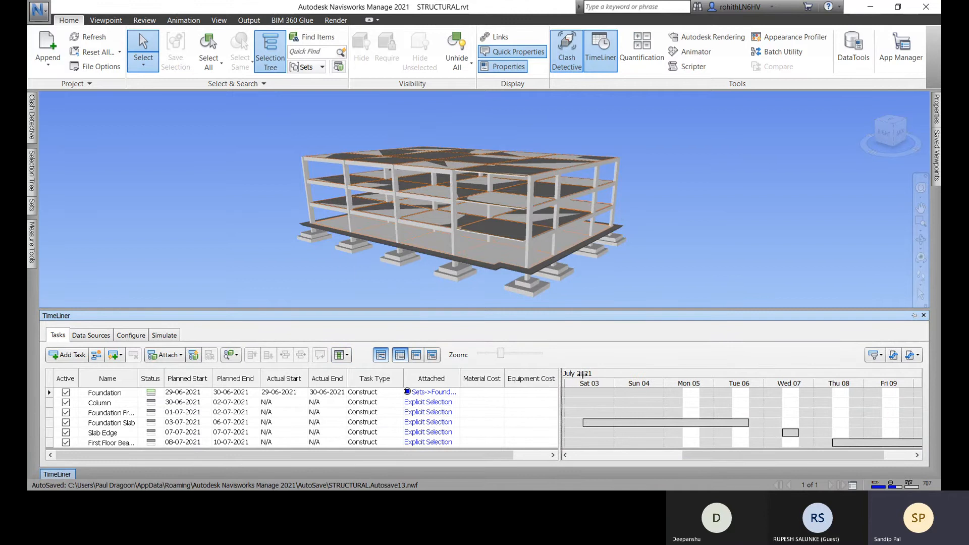
drag(583, 375, 600, 377)
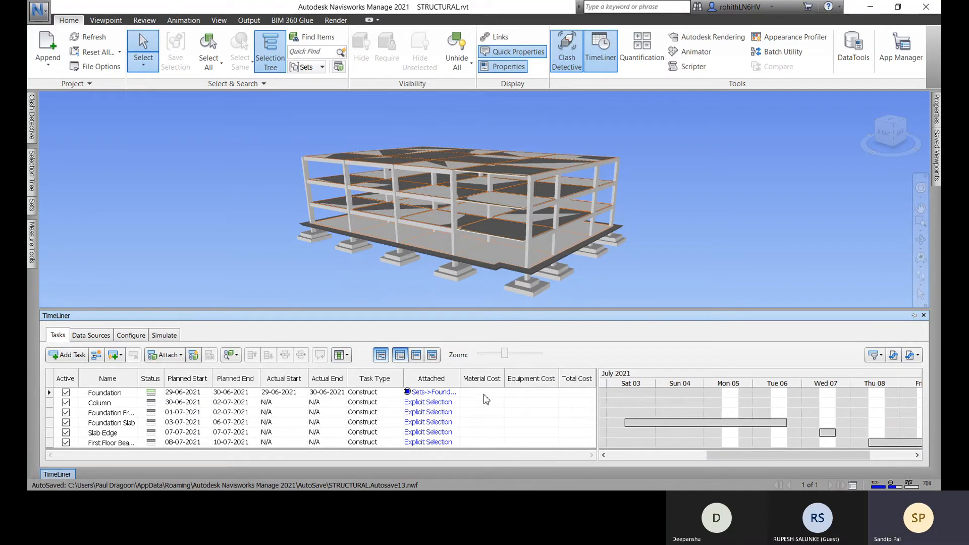
click(483, 393)
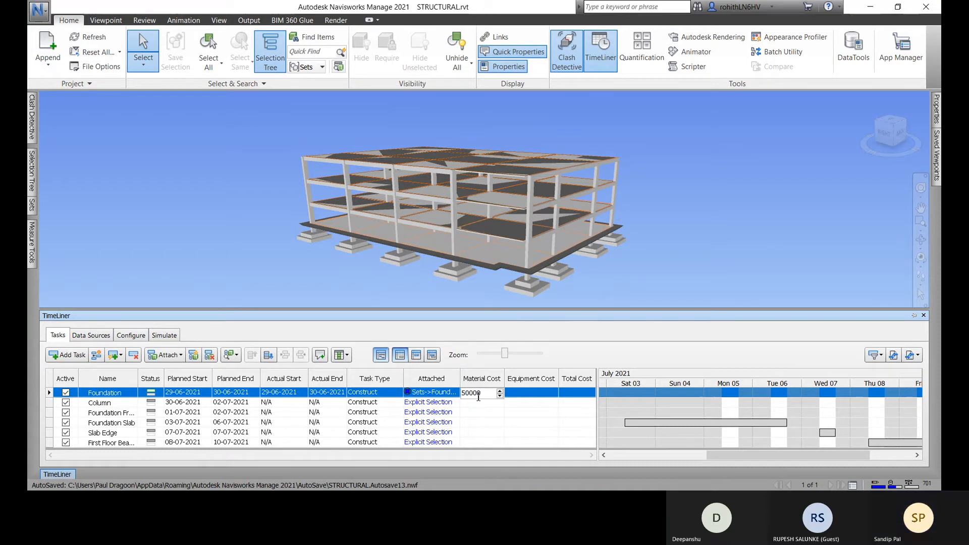
click(528, 395)
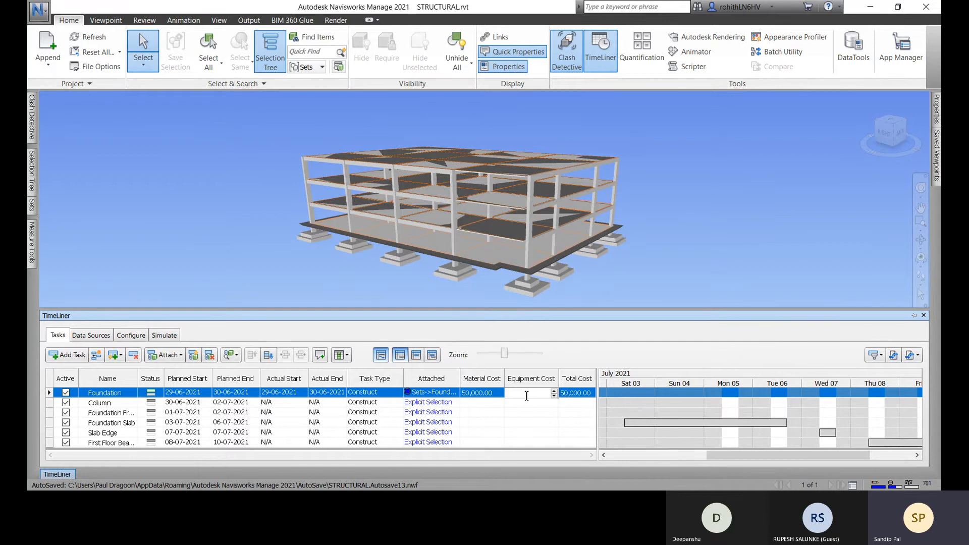
text(70000)
key(Return)
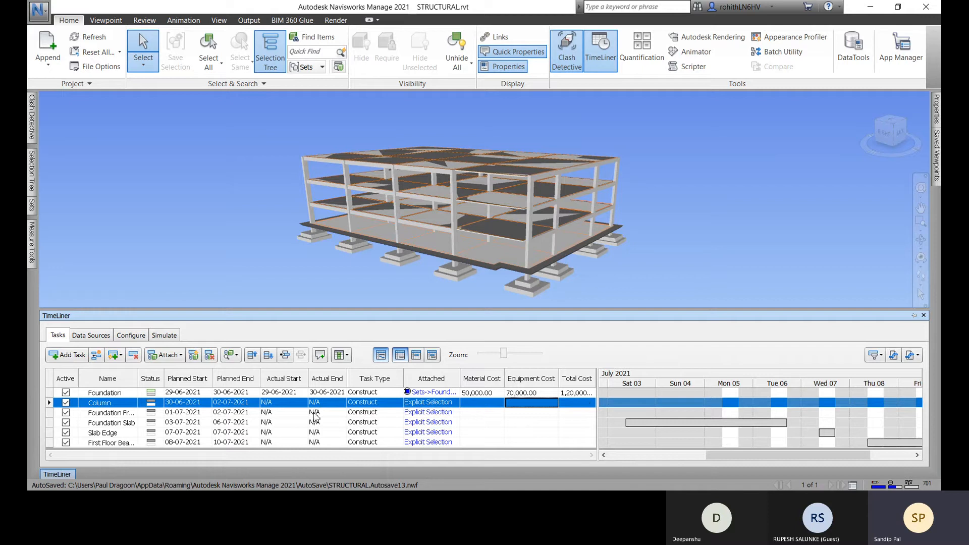
Step: Open the overlay text editor from the simulation settings and move it clear of the settings dialog
click(137, 337)
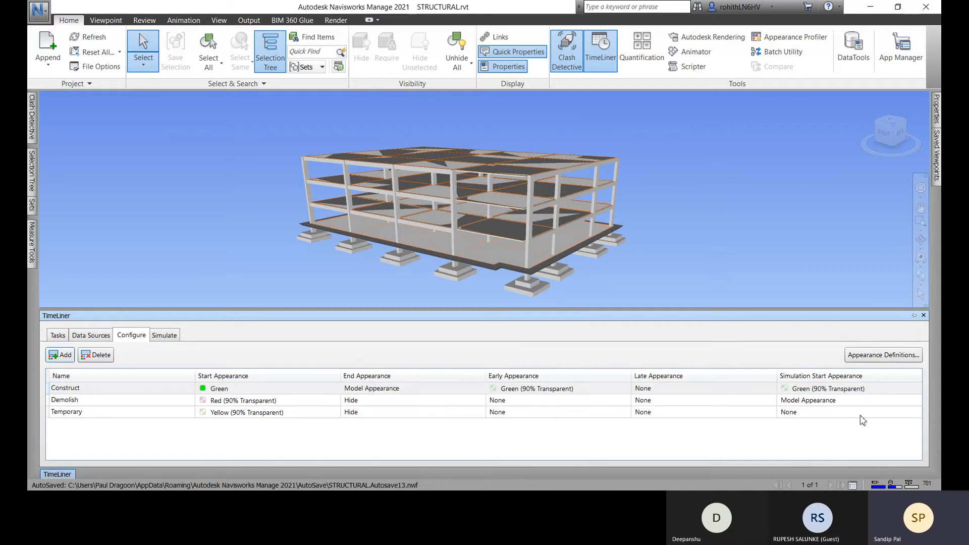
click(164, 335)
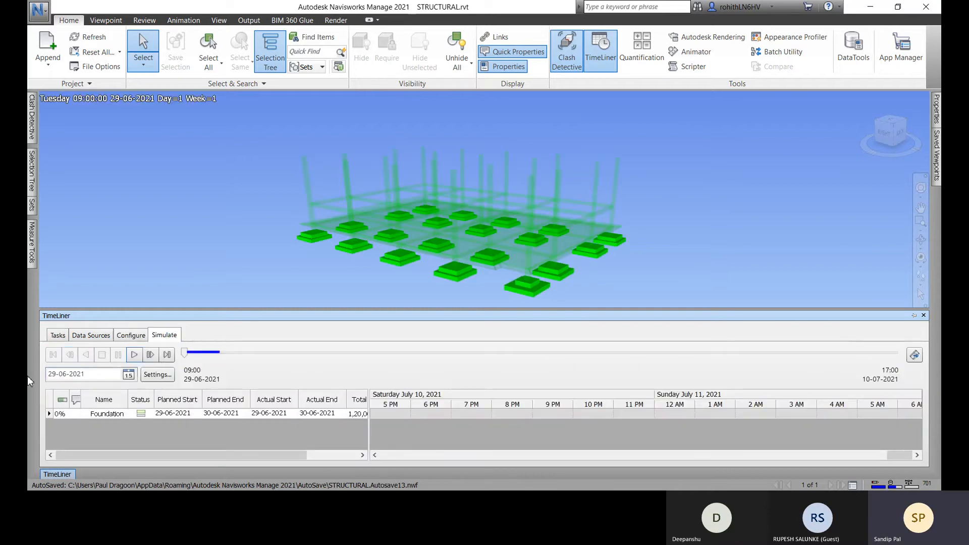
click(158, 376)
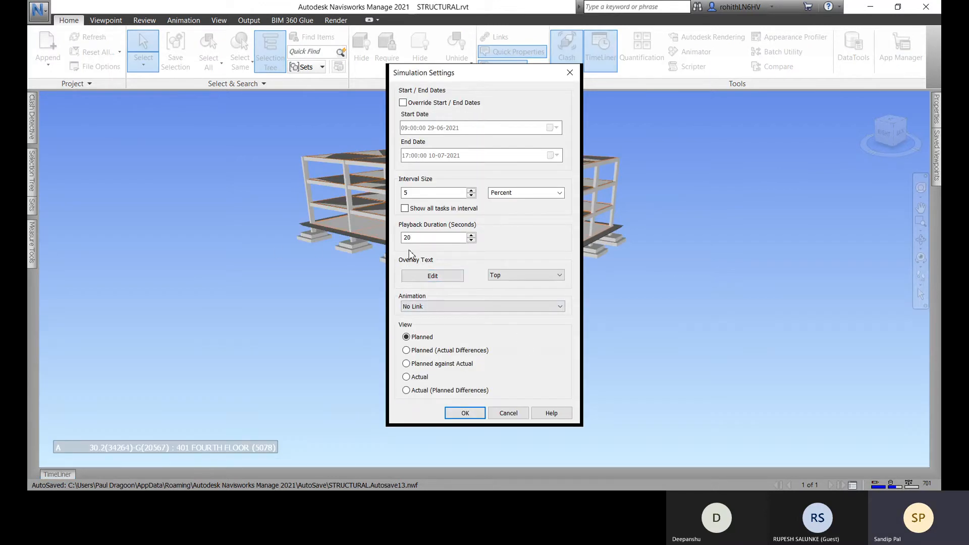
click(427, 276)
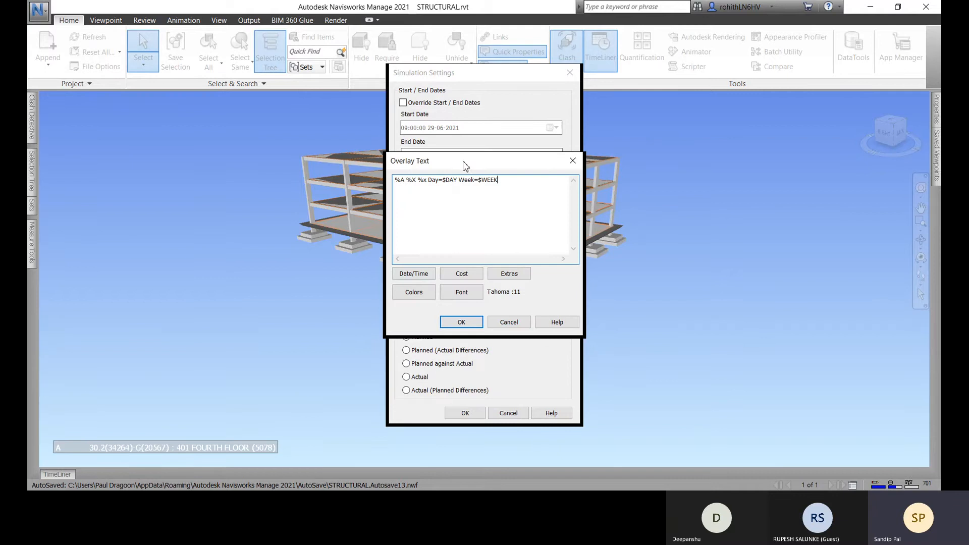
drag(465, 167, 282, 162)
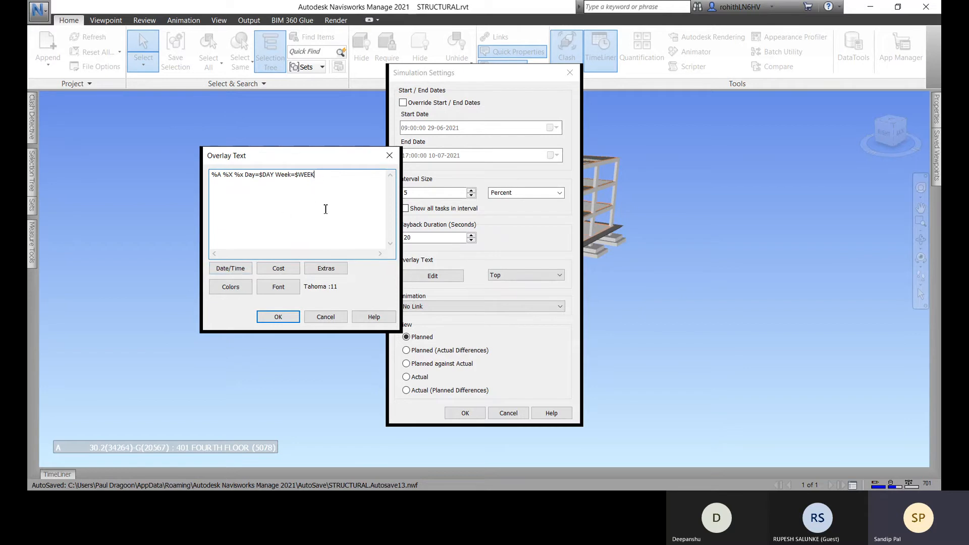
Step: Add a new line to the simulation overlay text and insert the Material Cost field on it
click(329, 272)
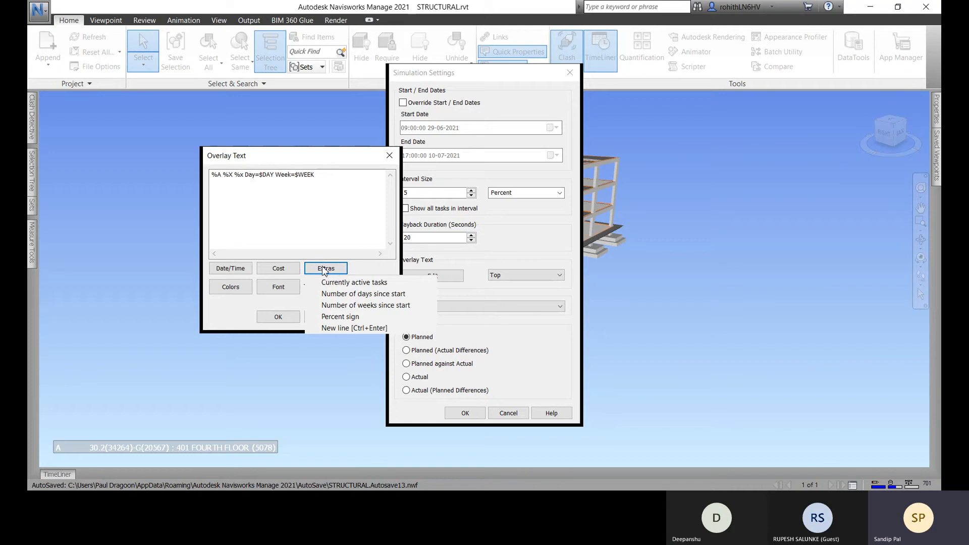
click(343, 329)
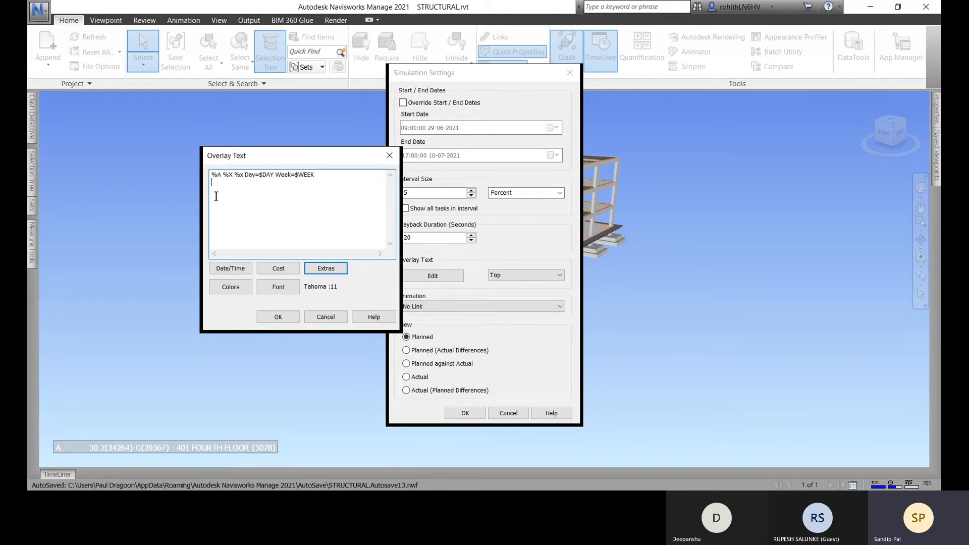
click(278, 268)
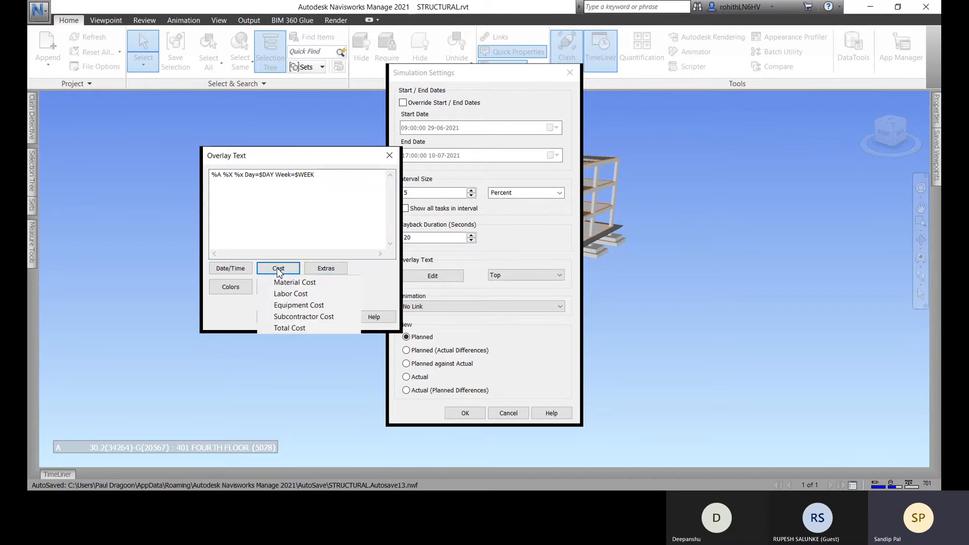
click(299, 284)
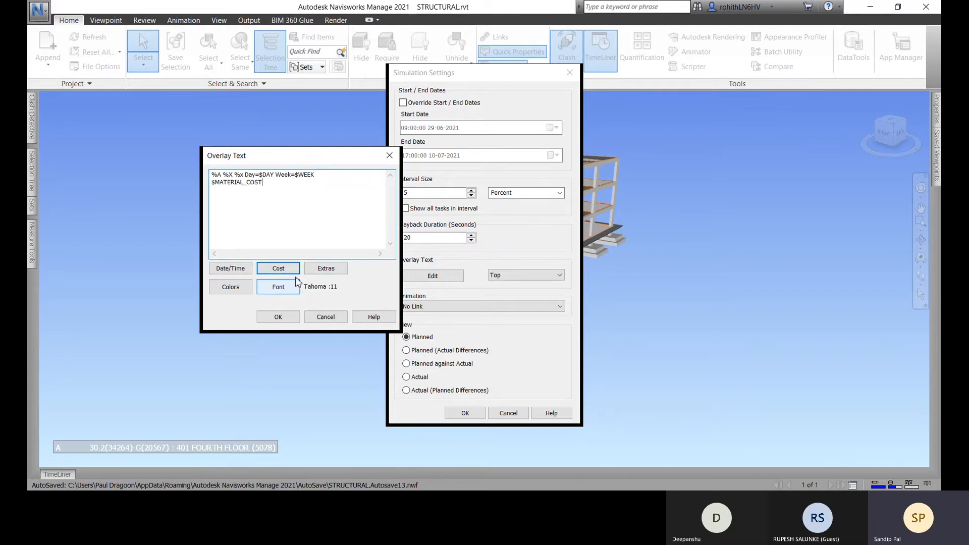
Step: Append the red color code to the Material Cost overlay line and insert the Total Cost field on a new line
click(226, 289)
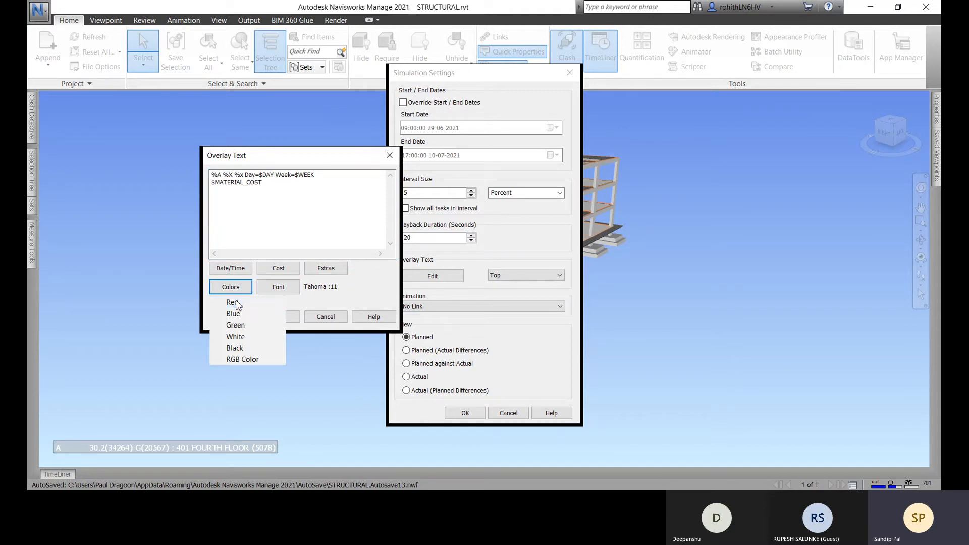
click(233, 302)
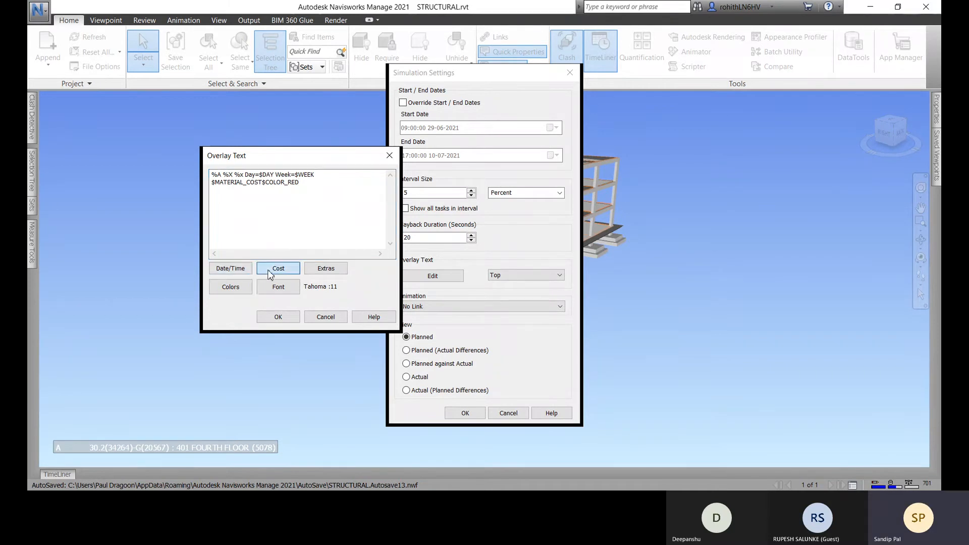
click(270, 269)
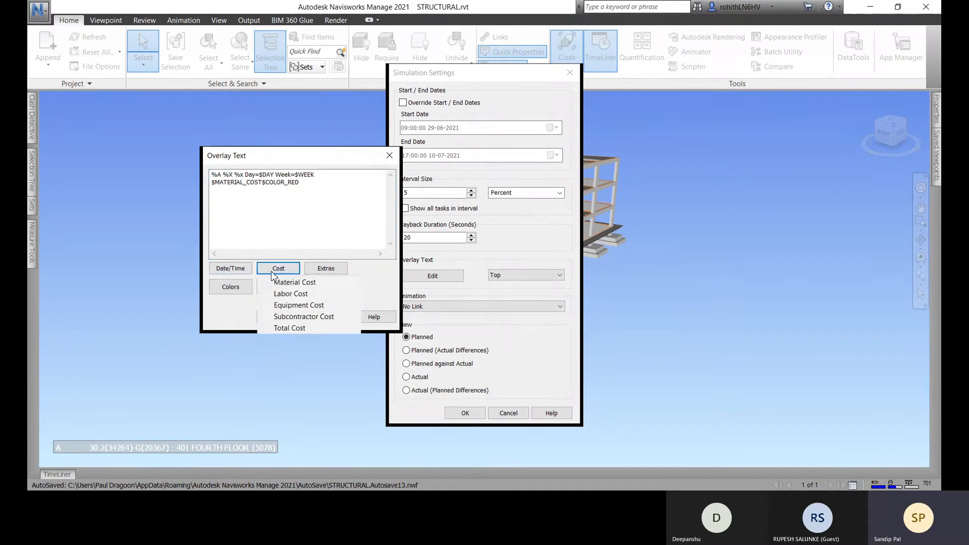
click(285, 329)
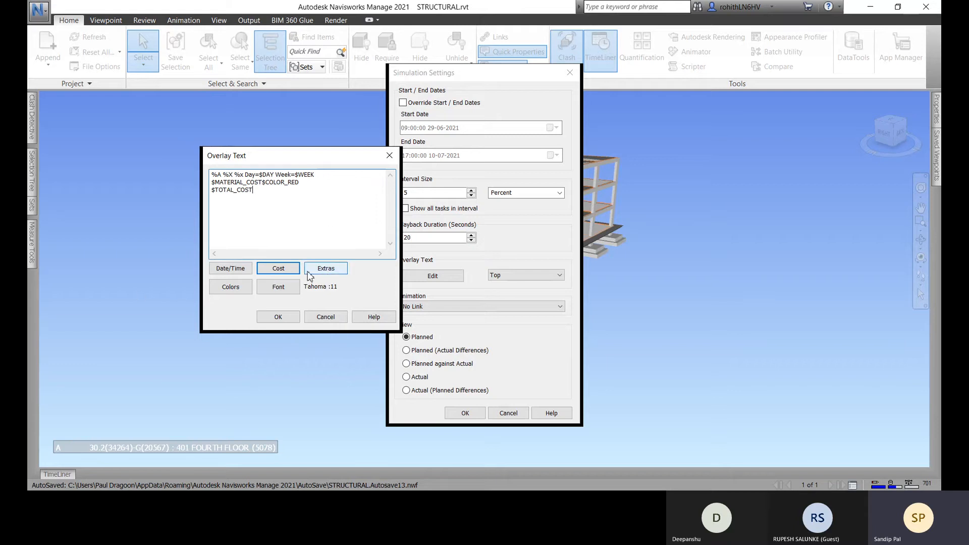
Step: Append the green color code to the Total Cost overlay line and remove that line's red color code
click(230, 286)
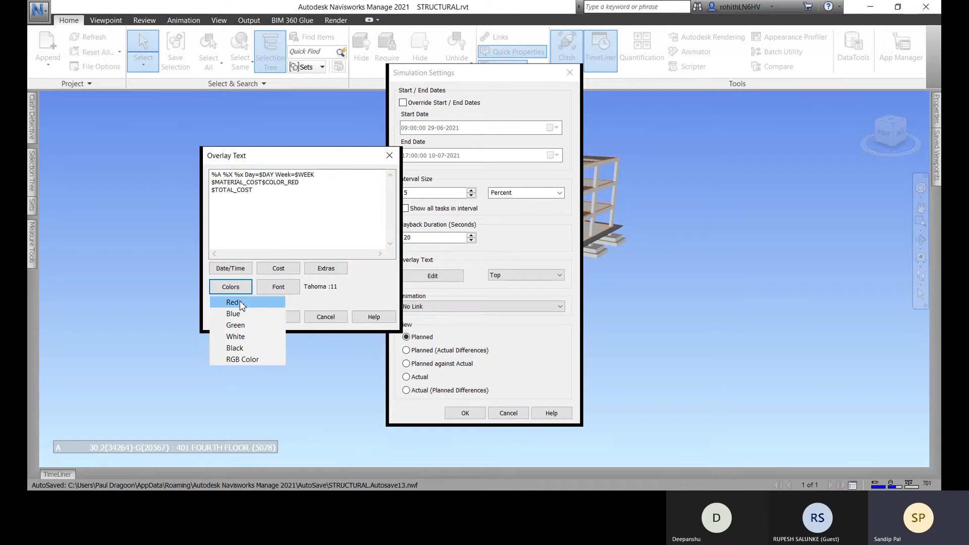
click(233, 302)
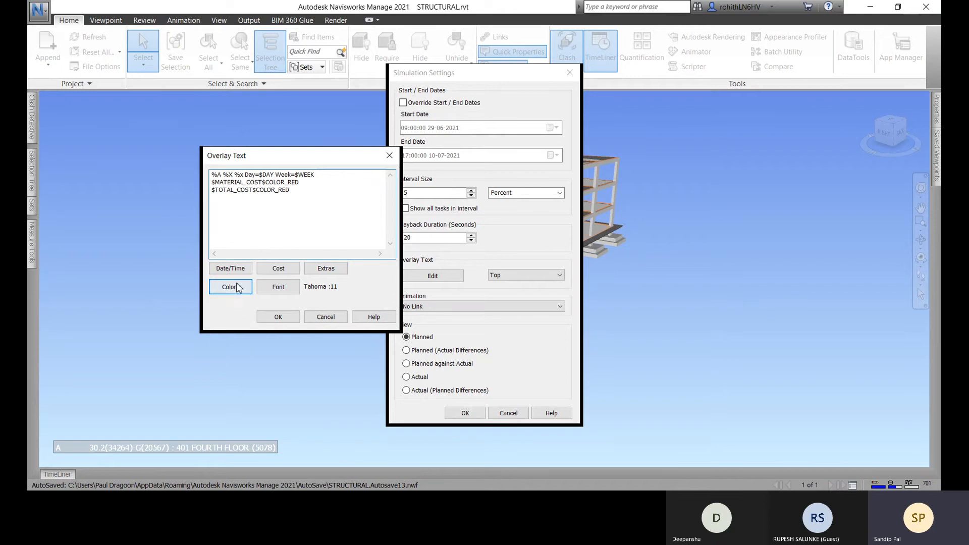
click(236, 292)
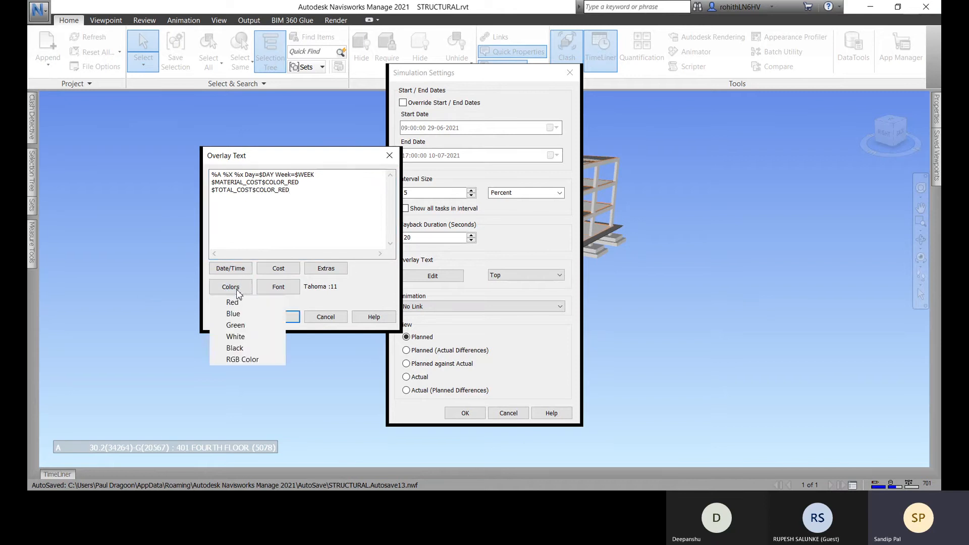
click(245, 327)
drag(291, 189, 252, 189)
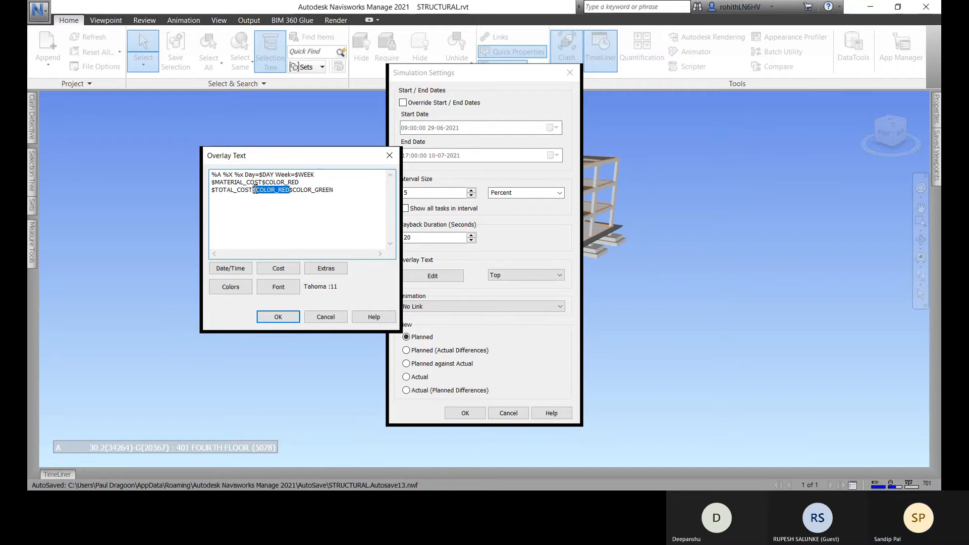
key(Delete)
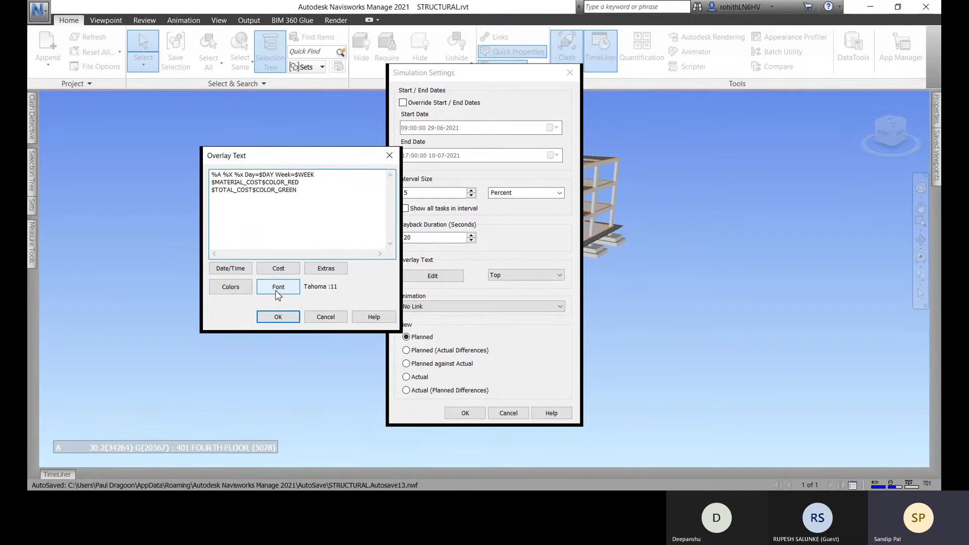
click(319, 180)
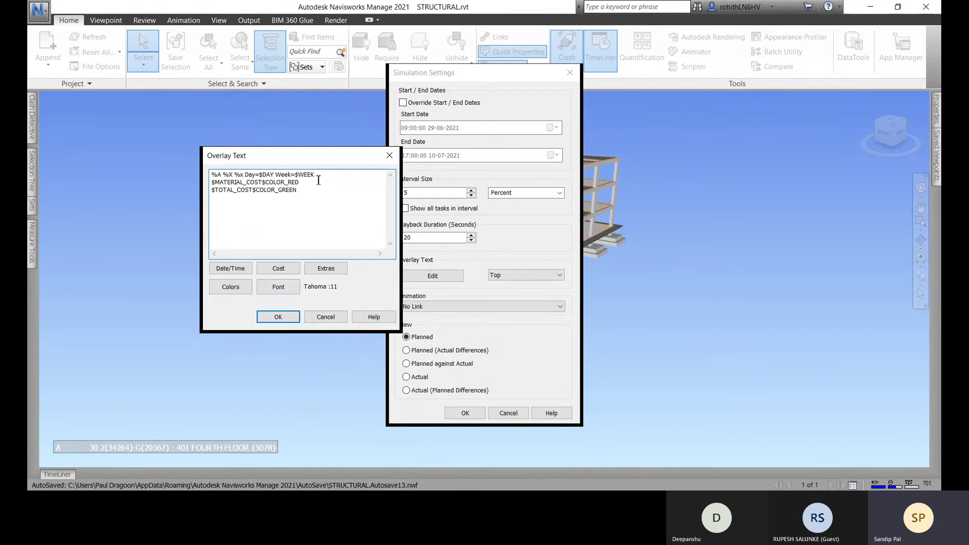
Step: Set the overlay text font to Vineta BT
click(276, 287)
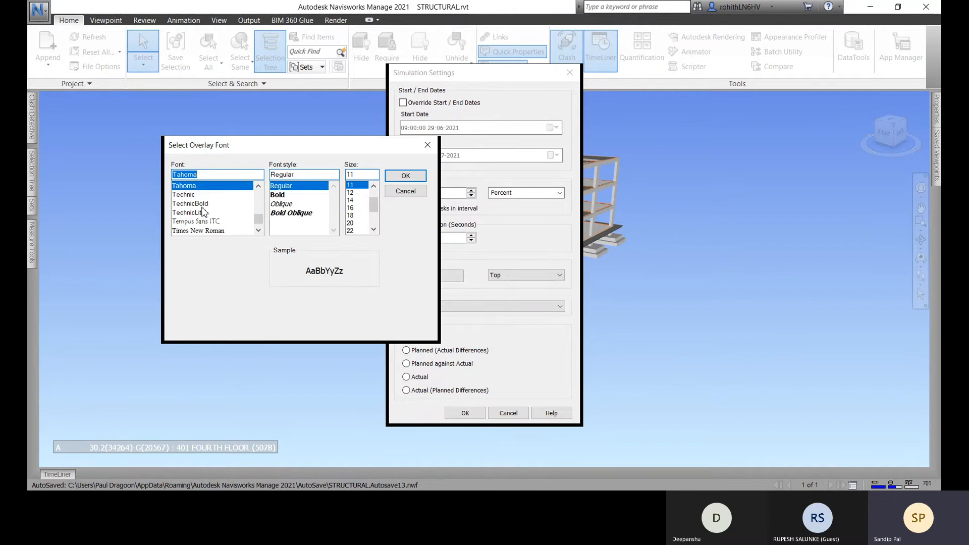
click(215, 231)
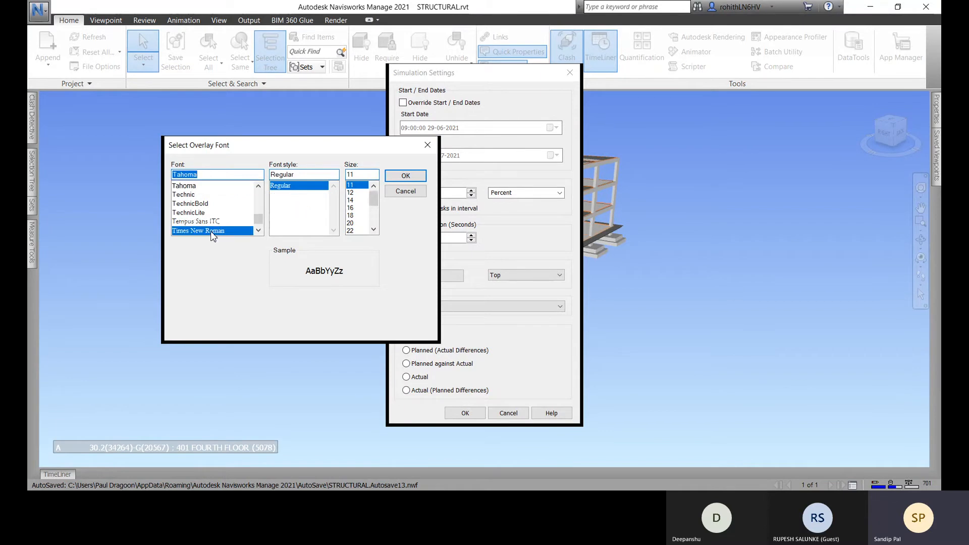
scroll(217, 222, down, 5)
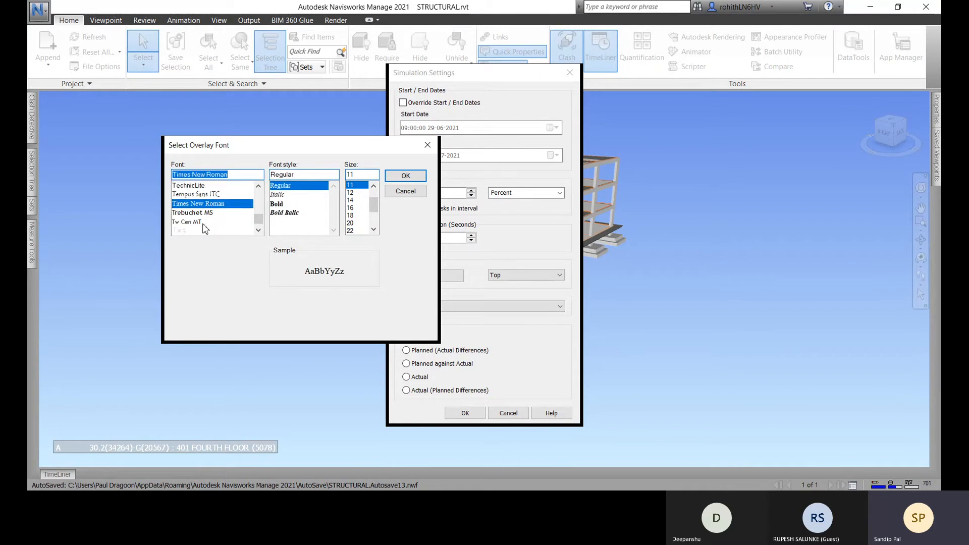
scroll(203, 220, up, 1)
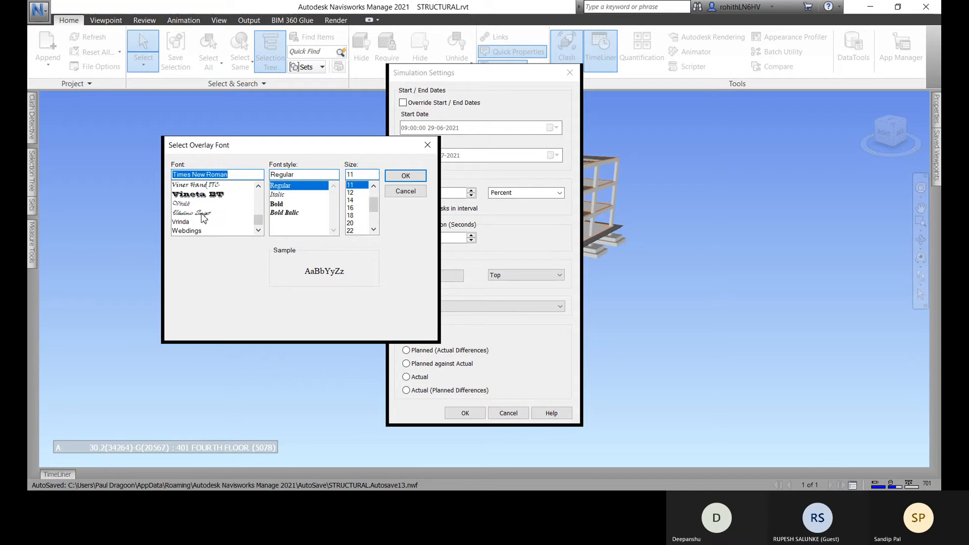
click(201, 195)
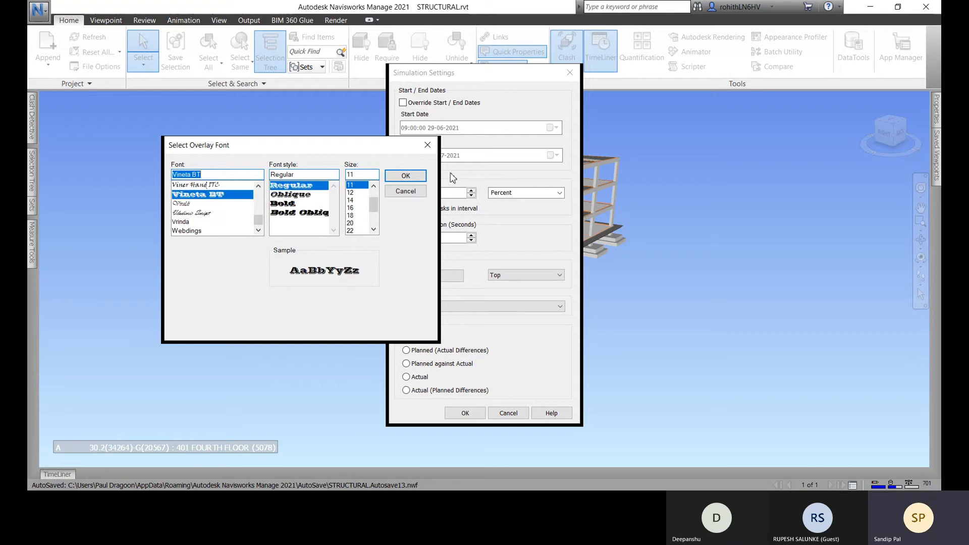
click(410, 176)
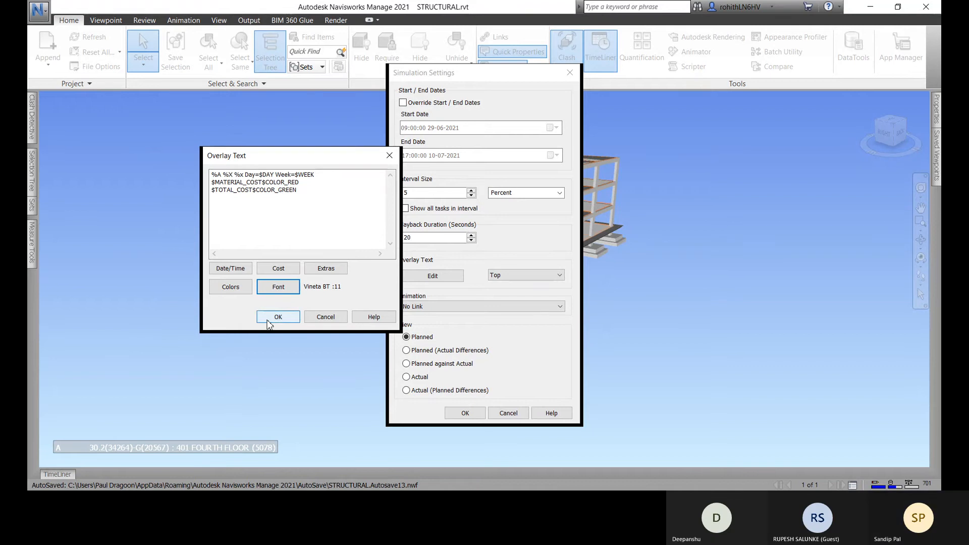
Step: Accept the overlay text, then set the simulation playback duration to 120 seconds and apply the settings
click(245, 271)
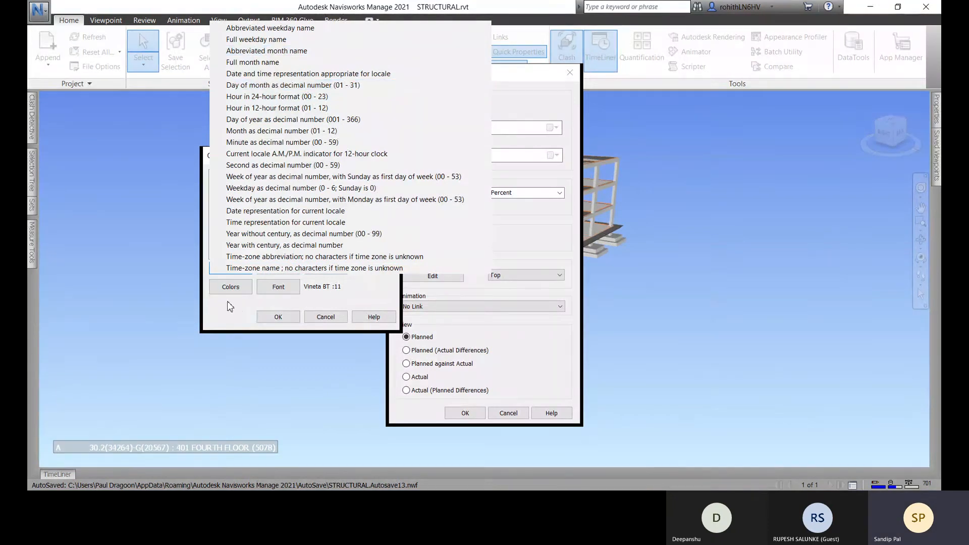
click(278, 316)
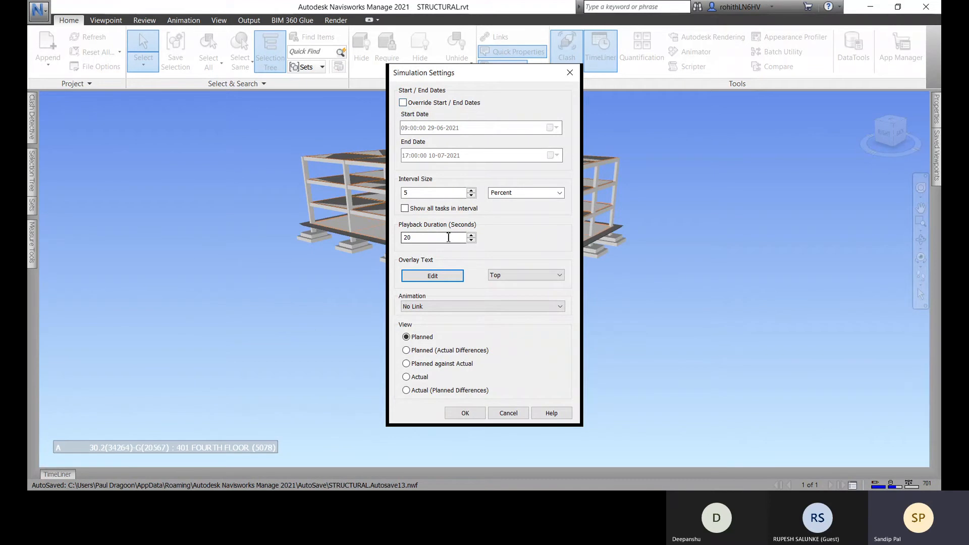
click(405, 237)
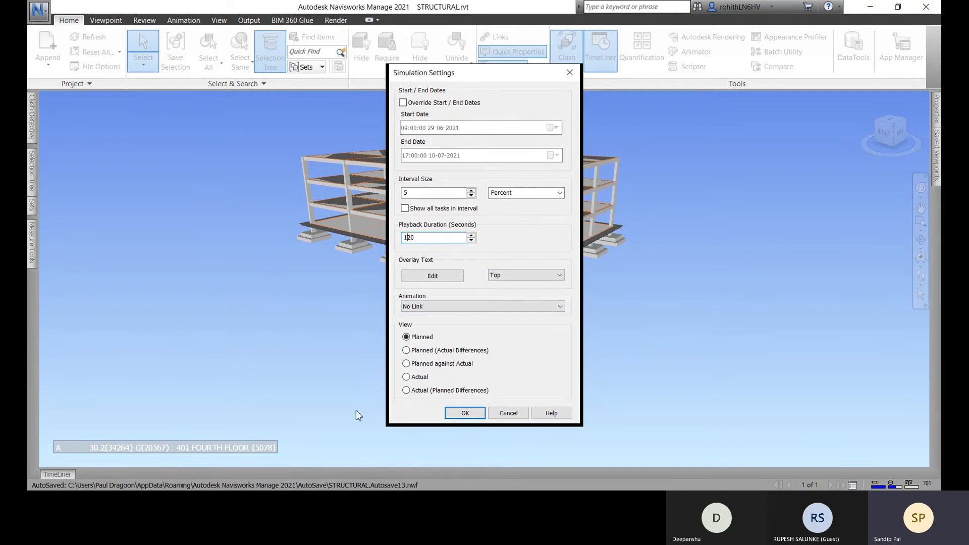
click(477, 418)
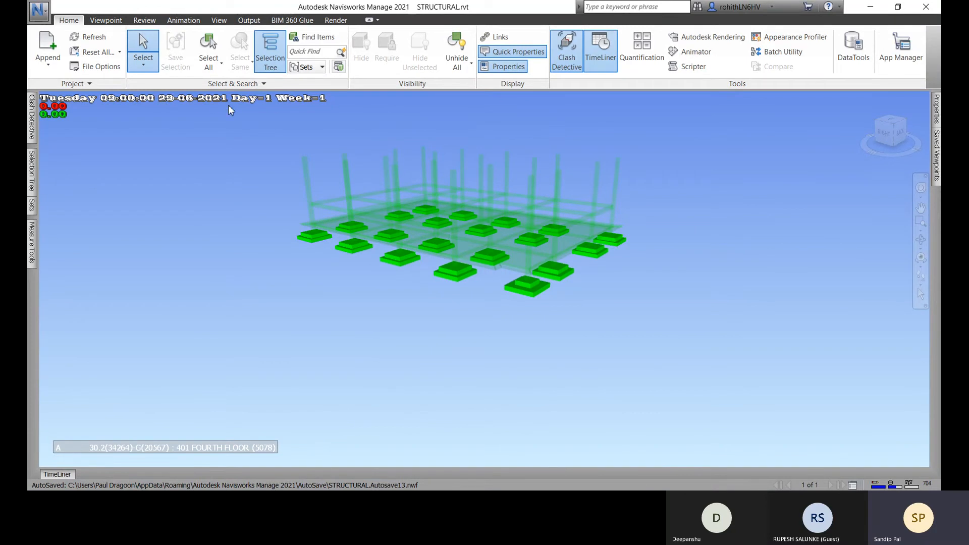
Step: Play the simulation in TimeLiner to check the colored cost overlay, then pause and stop it
click(57, 474)
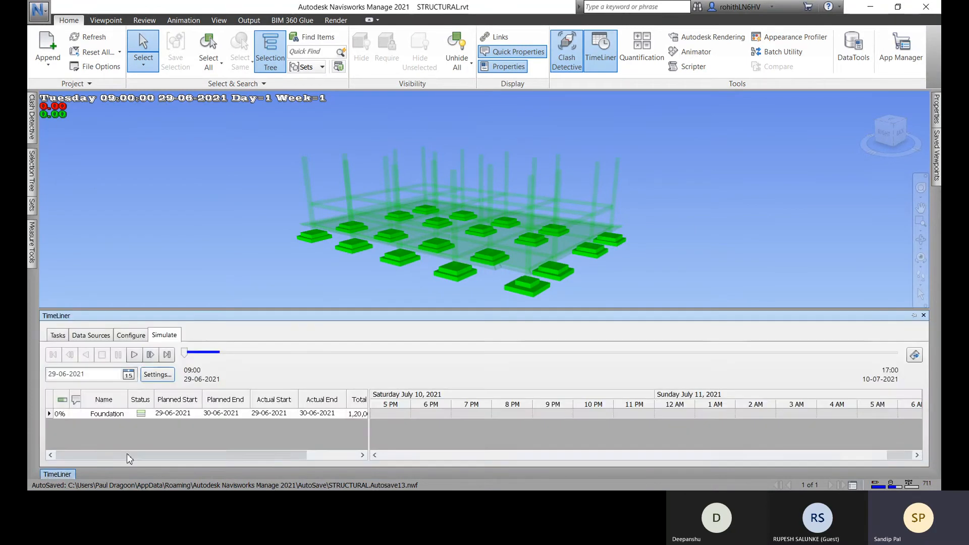
click(138, 357)
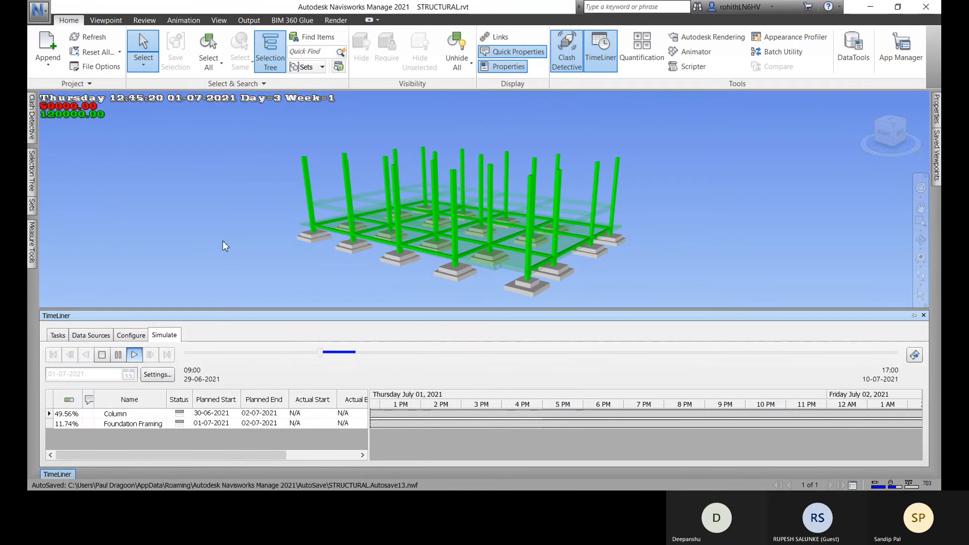
click(118, 354)
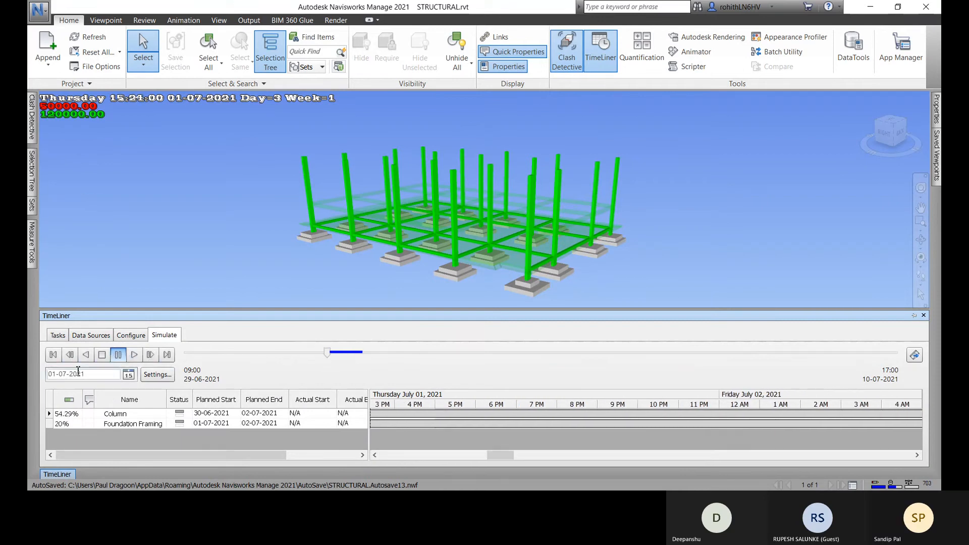
click(103, 356)
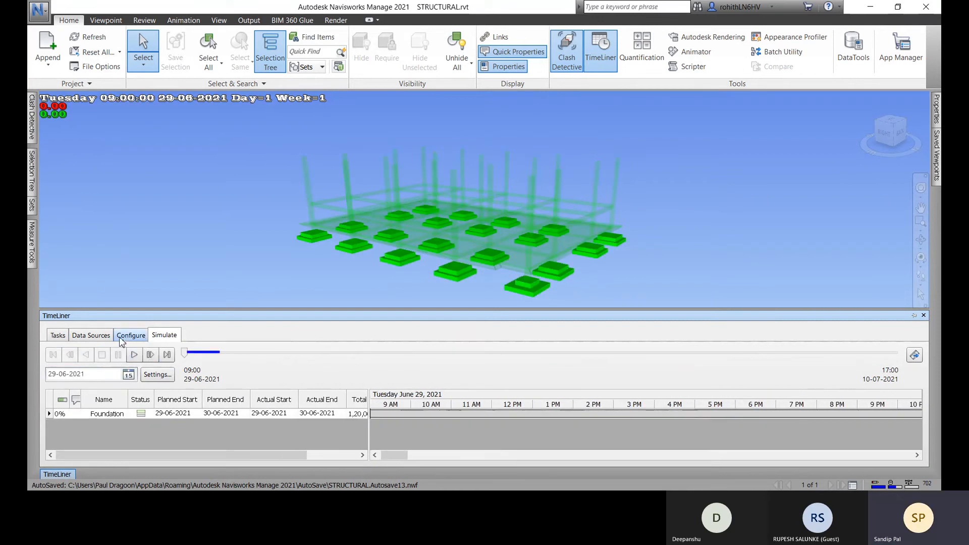
Step: Add a CSV Import data source to TimeLiner using Timeliner.csv from the Navisworks folder on the desktop
click(93, 335)
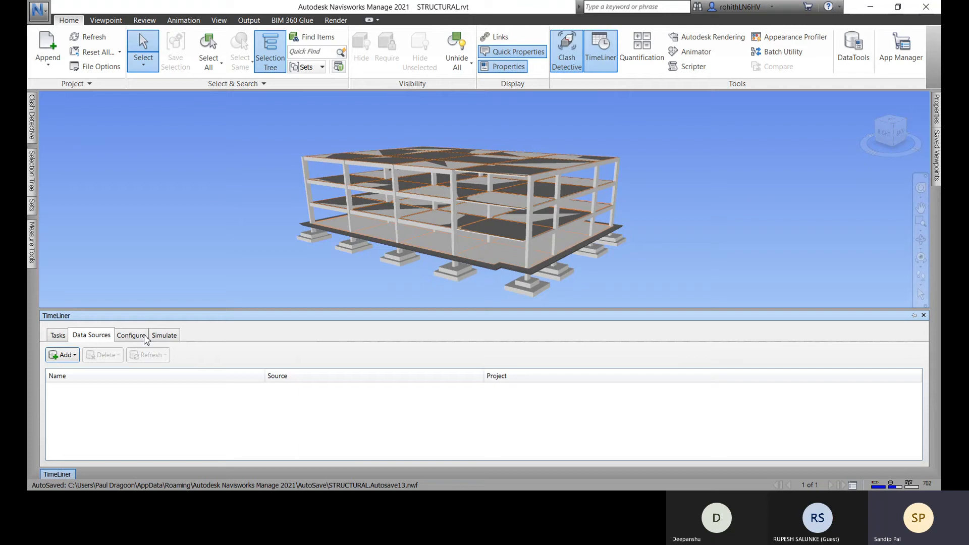
click(72, 356)
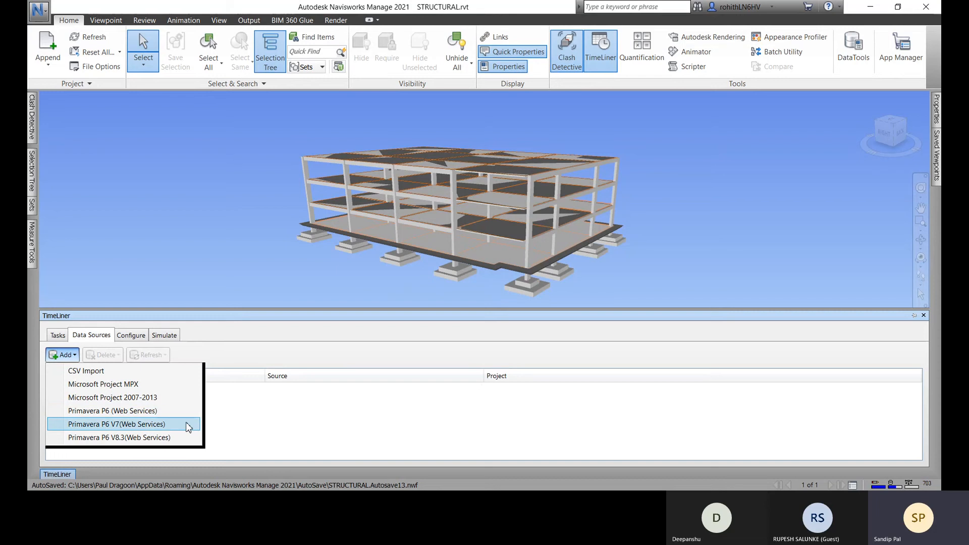
click(92, 373)
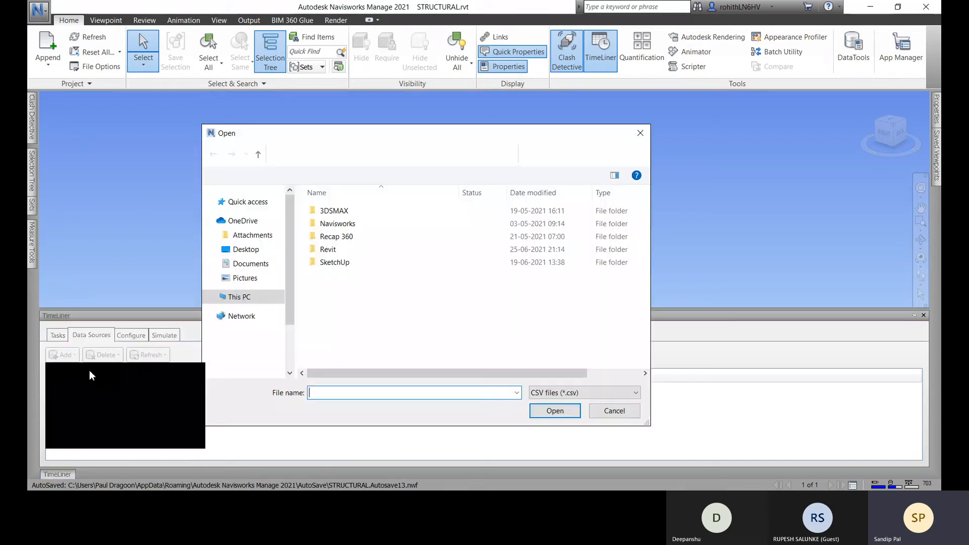
double_click(336, 224)
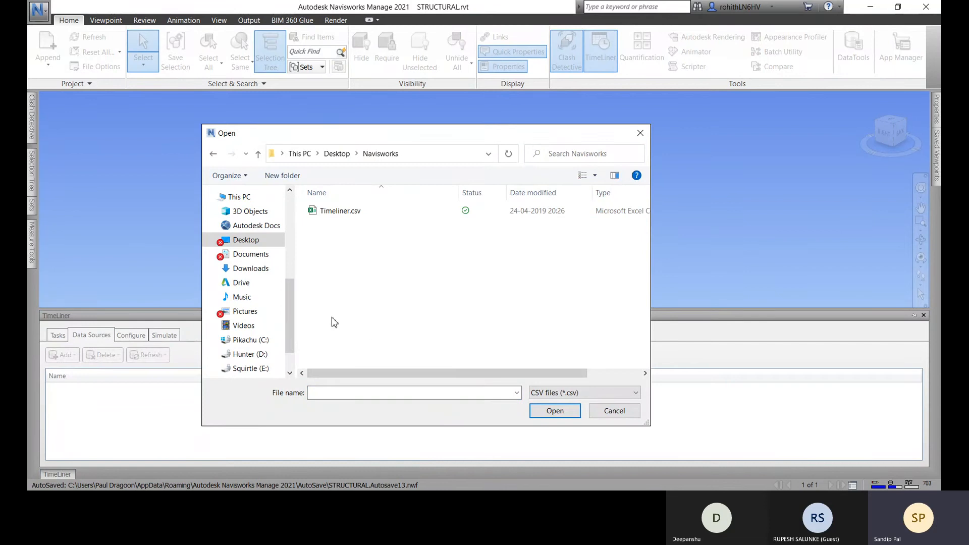
click(339, 213)
click(555, 411)
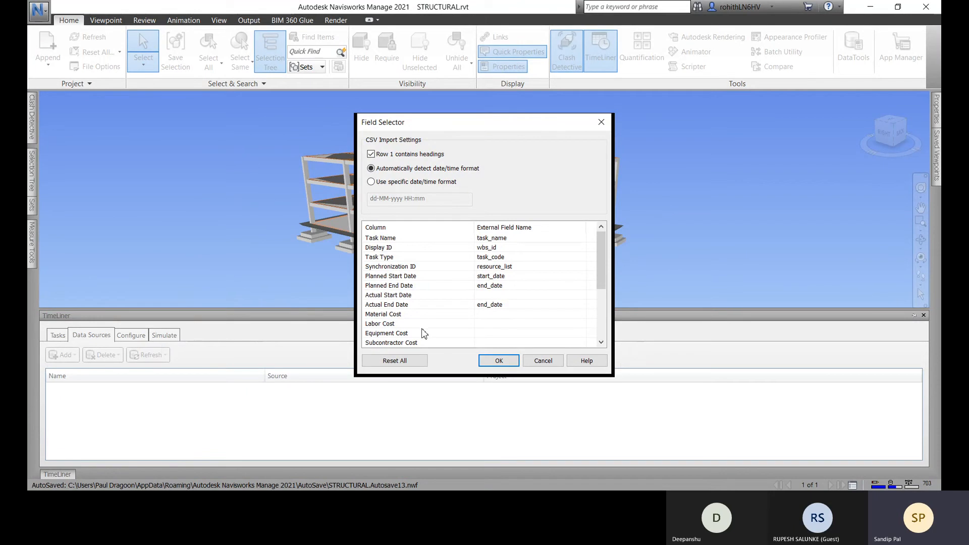
Step: Examine which external CSV fields are offered for the Actual Start Date, Material Cost and Labor Cost columns in the Field Selector
drag(405, 123, 403, 131)
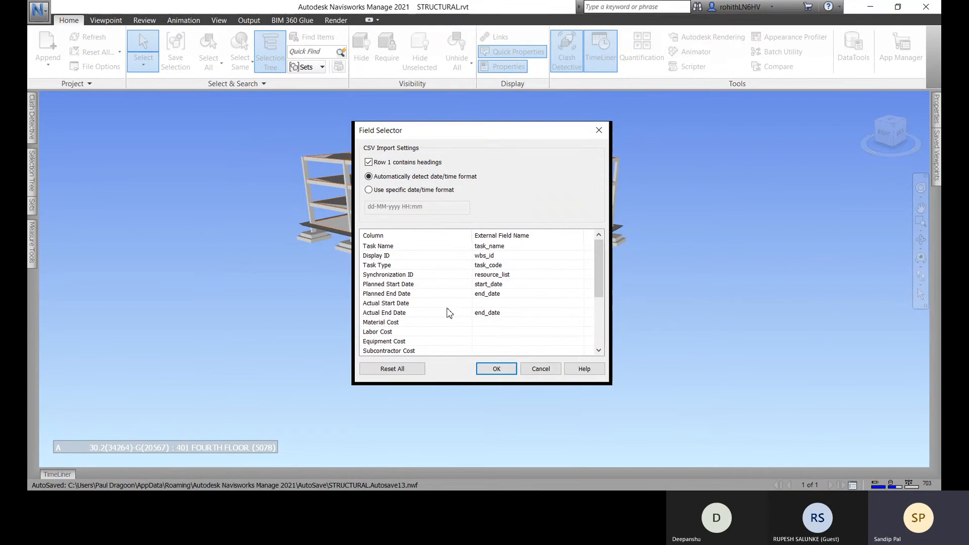
click(488, 305)
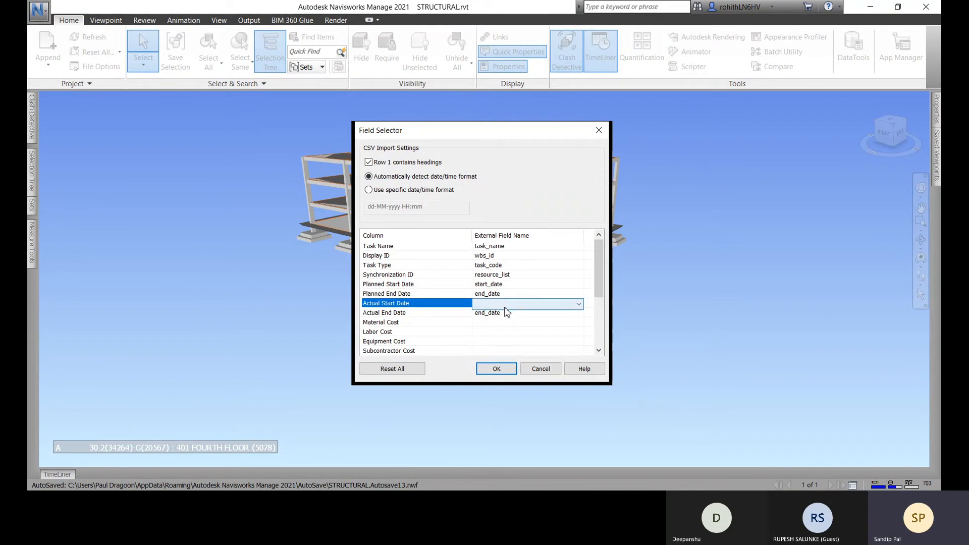
click(505, 307)
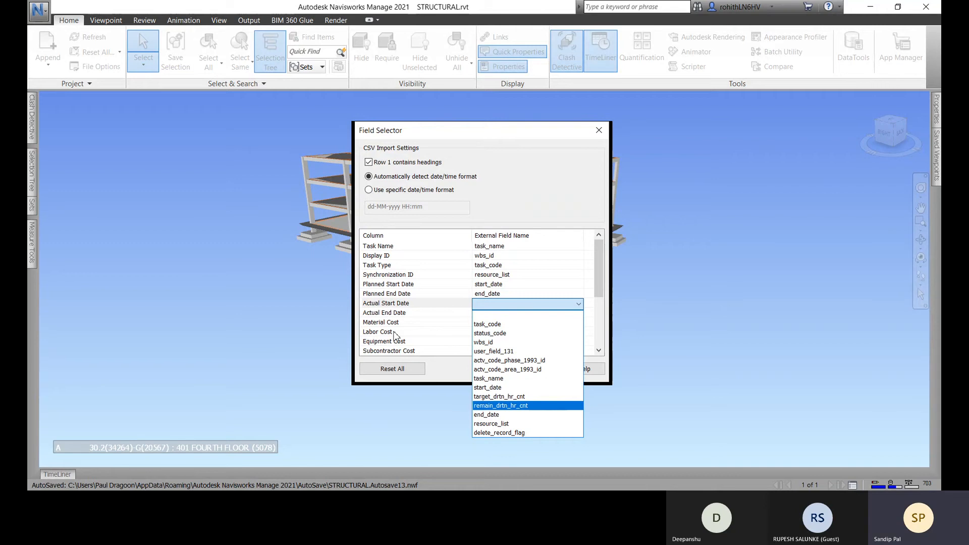
click(430, 307)
click(492, 308)
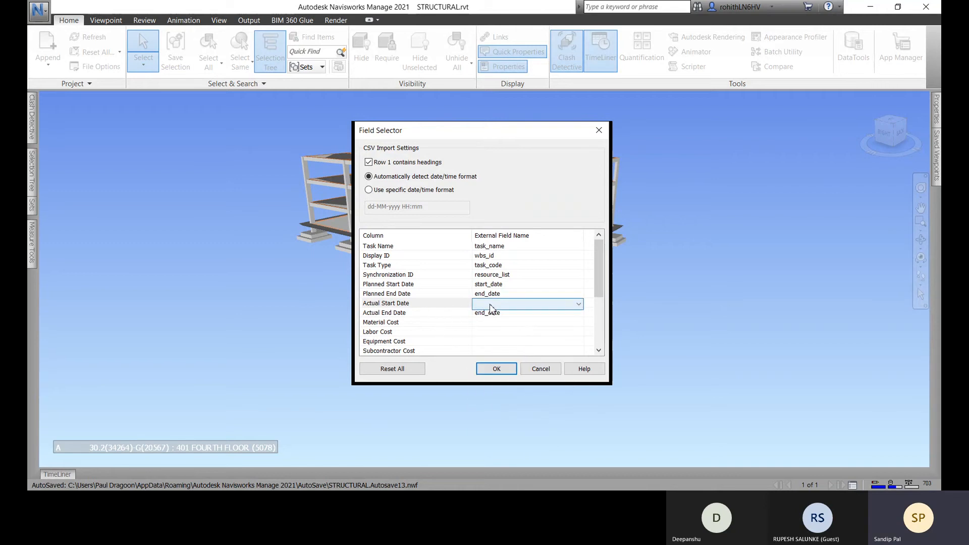
click(491, 308)
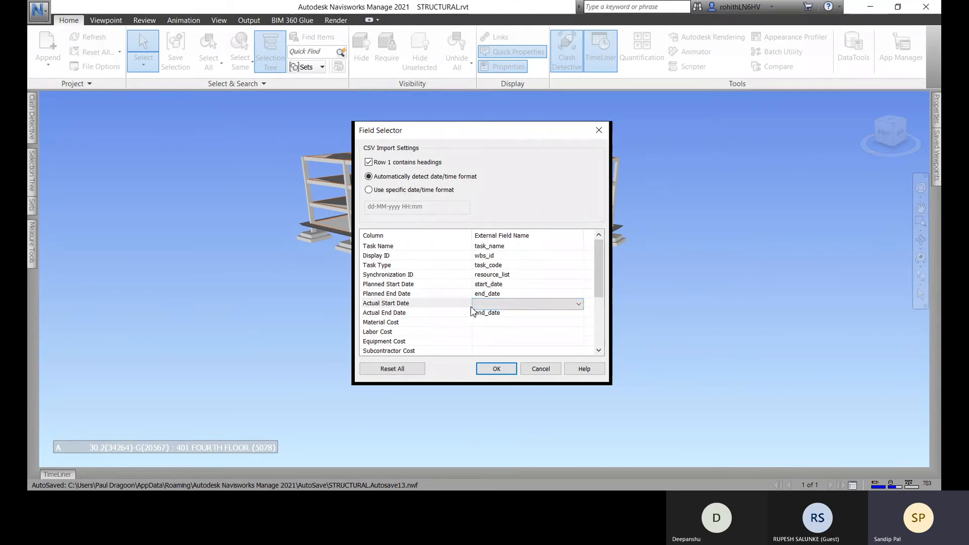
click(504, 325)
click(504, 325)
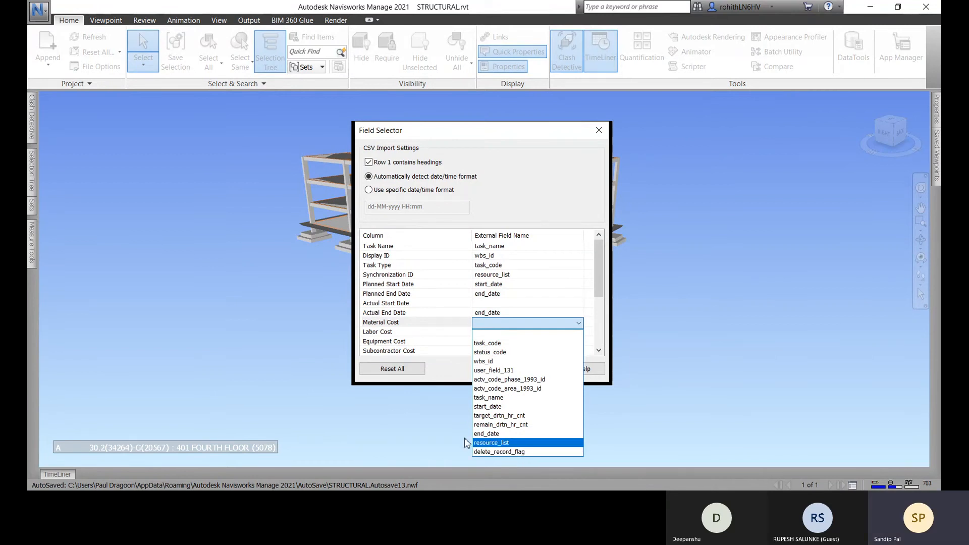
click(455, 339)
click(487, 332)
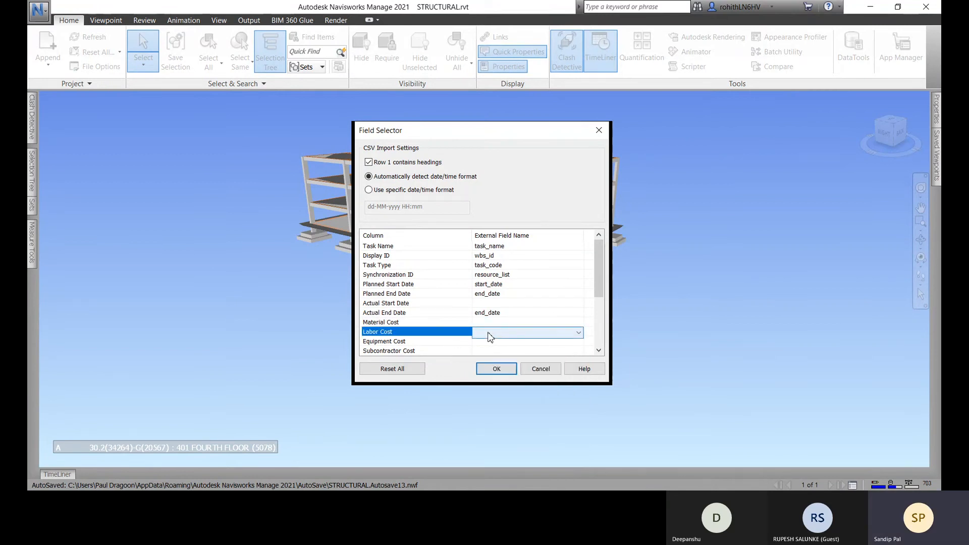
click(487, 332)
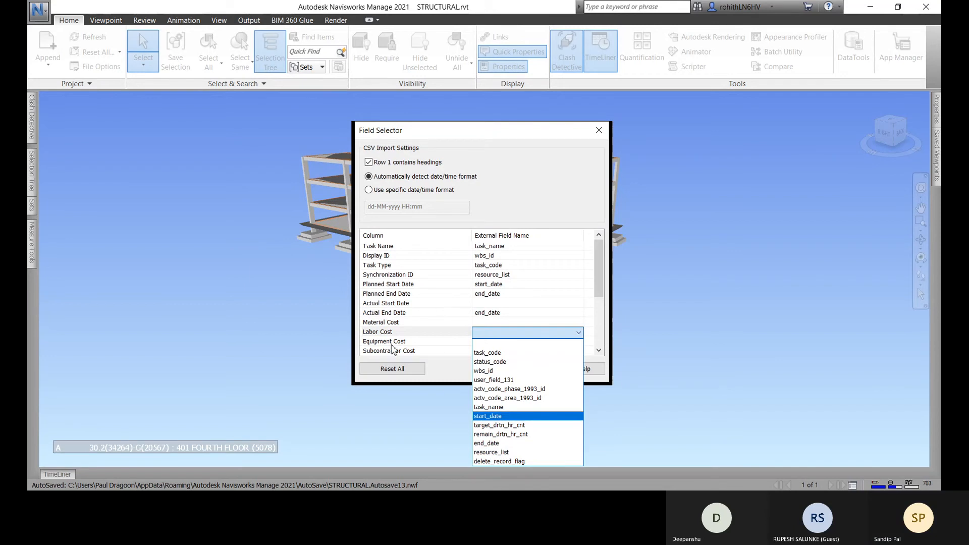
click(453, 347)
Step: Map the User 1 column to the task_code external field in the CSV import settings
scroll(450, 348, down, 4)
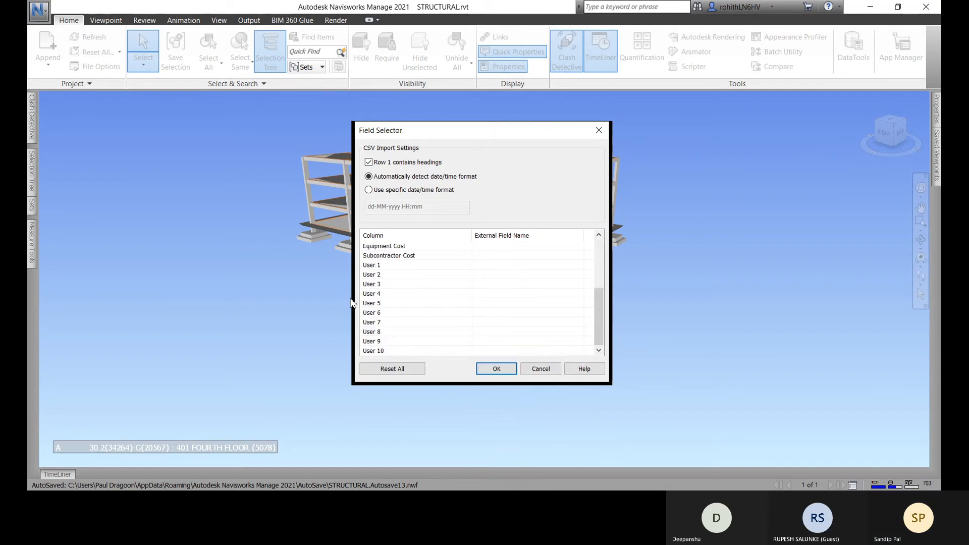
scroll(400, 260, up, 3)
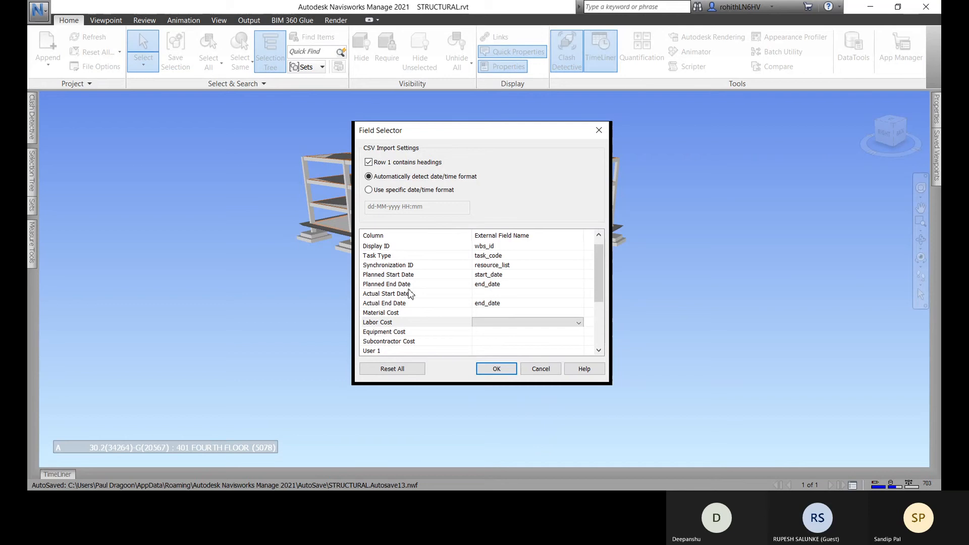
scroll(410, 294, down, 3)
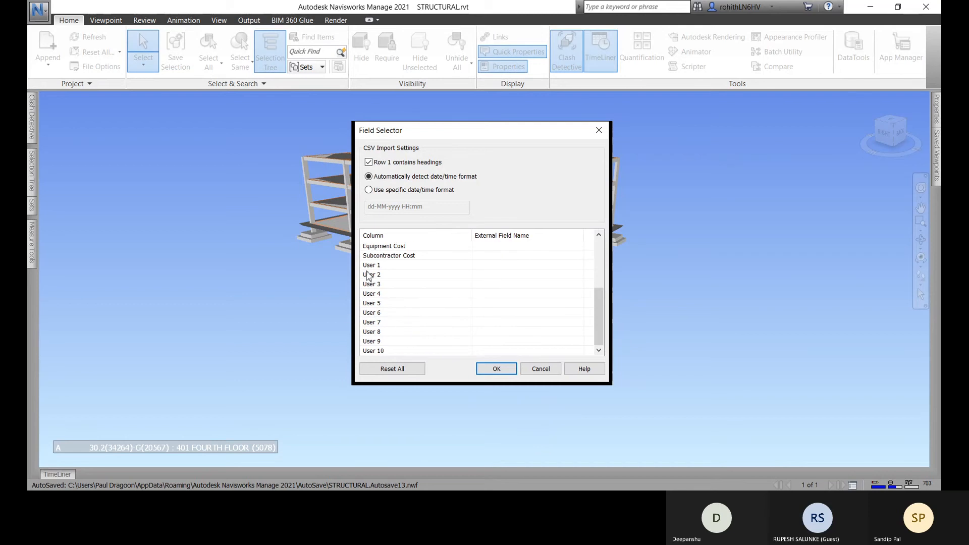
scroll(405, 260, up, 1)
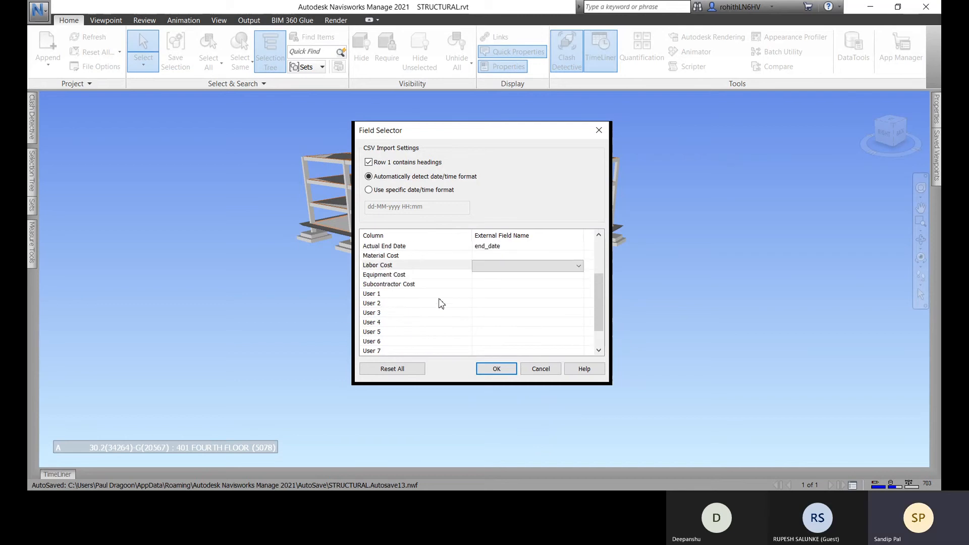
scroll(382, 304, up, 3)
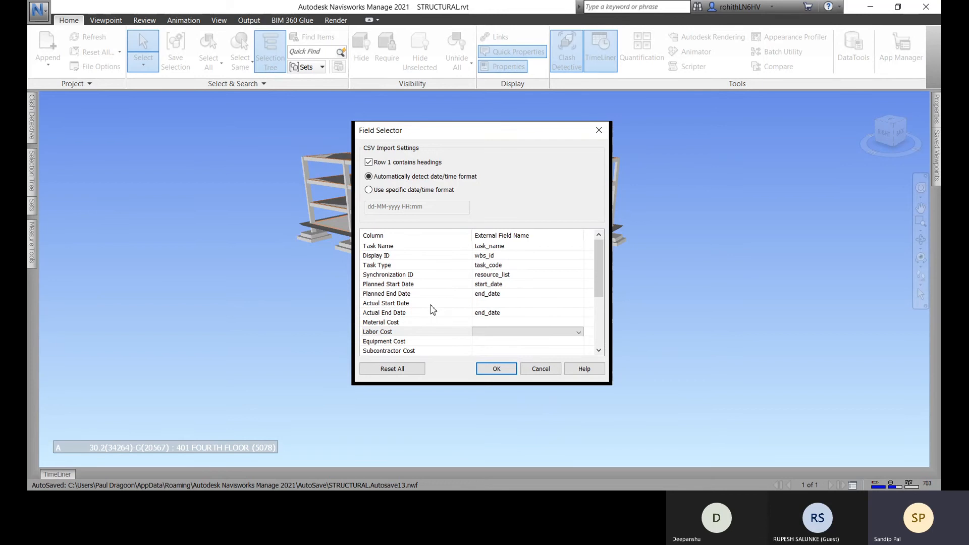
scroll(384, 318, down, 3)
click(490, 275)
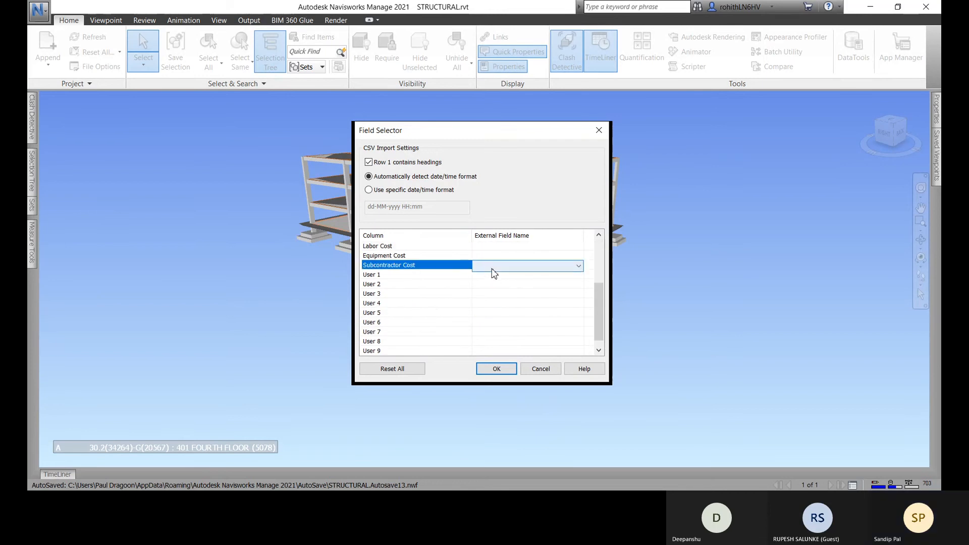
click(489, 277)
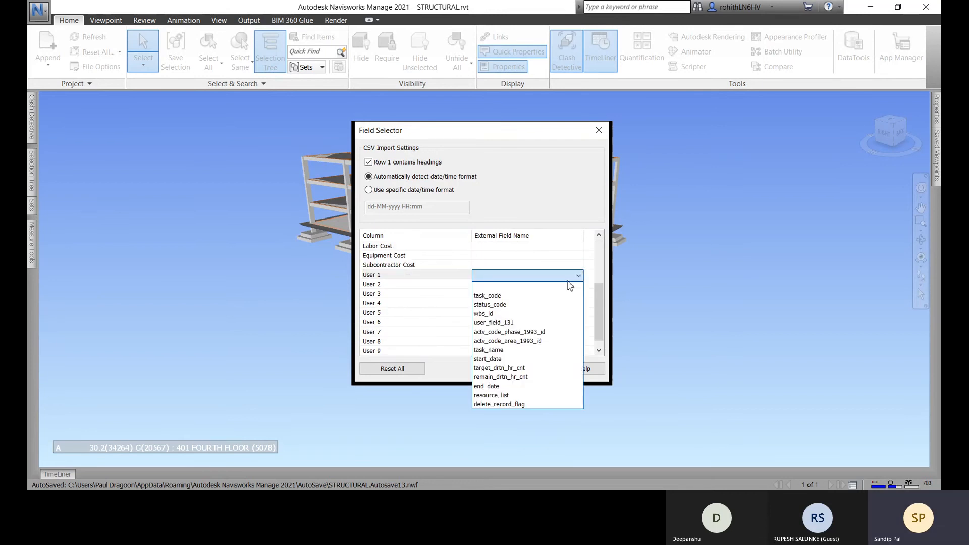
click(514, 298)
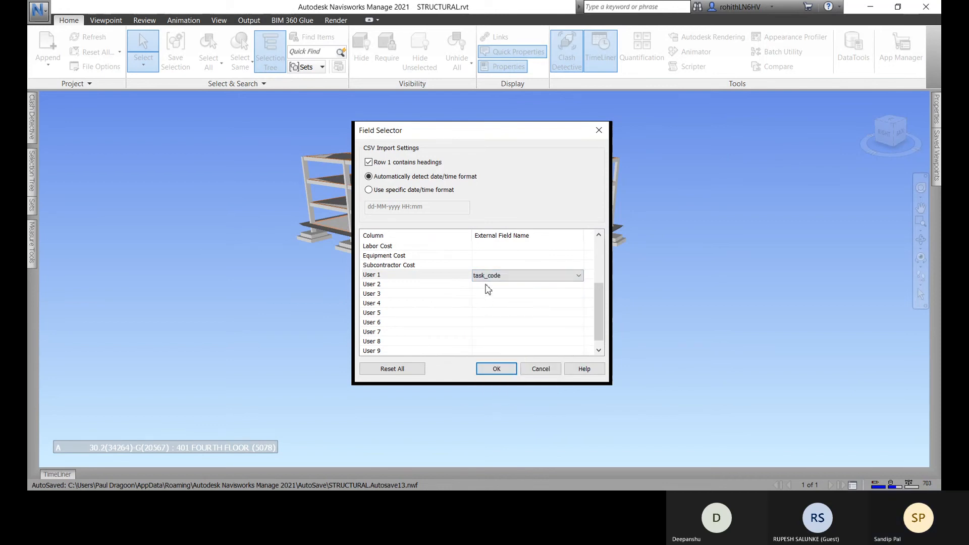
Step: Map User 2 to status_code and User 3 to wbs_id, and accept the CSV field mapping
click(485, 285)
click(489, 285)
click(490, 314)
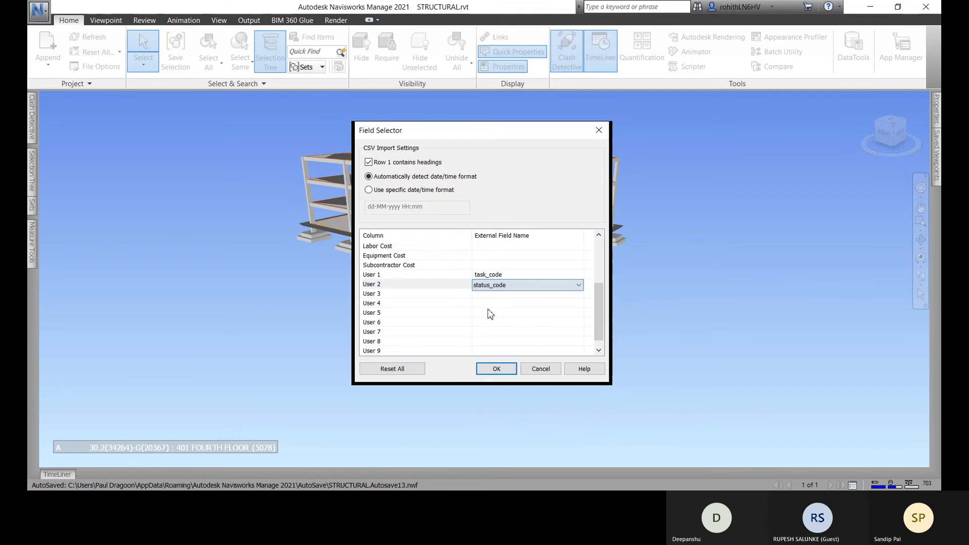
click(492, 295)
click(496, 297)
click(495, 297)
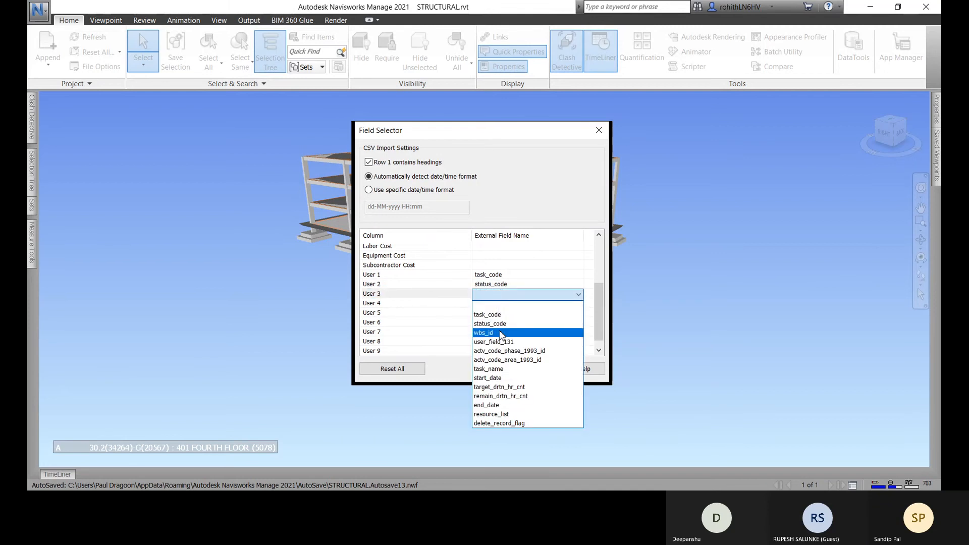
click(502, 334)
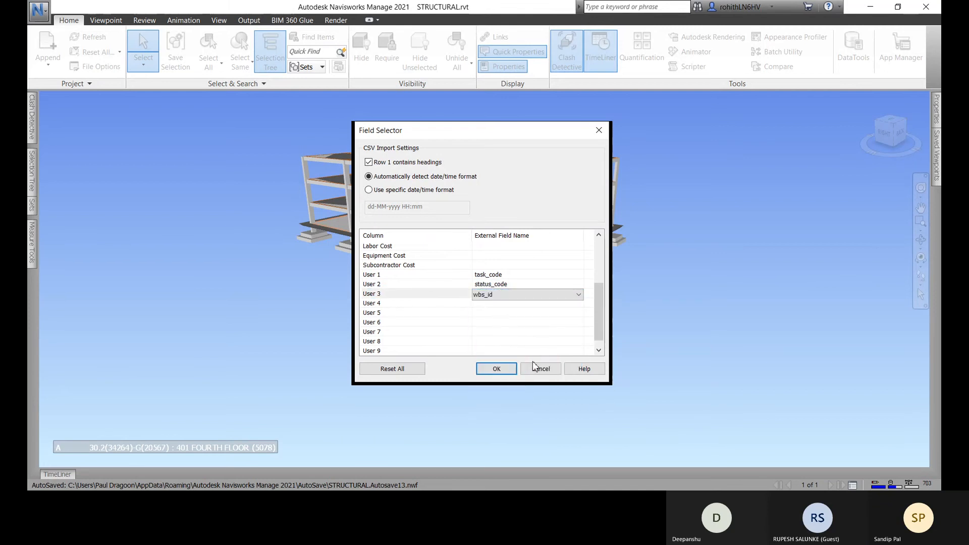
click(497, 369)
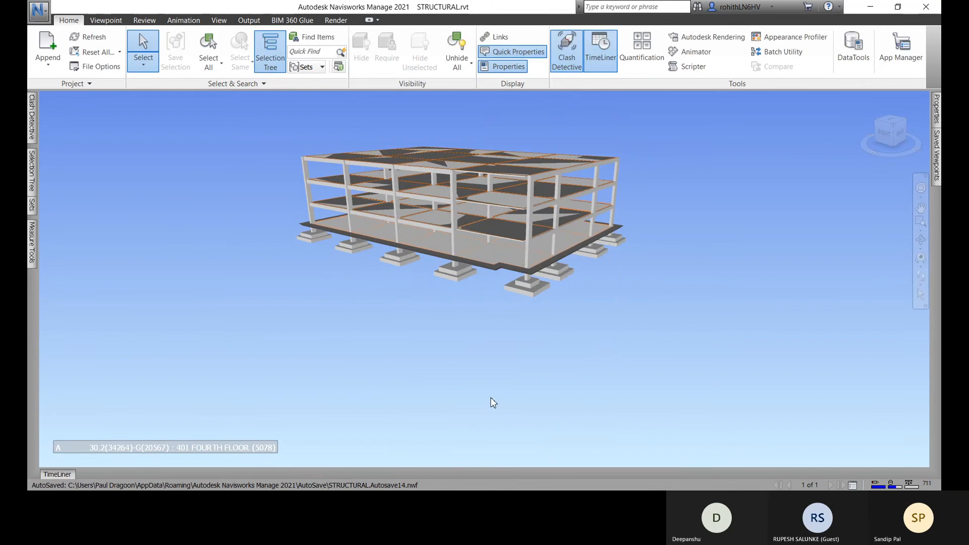
Step: Reopen TimeLiner and delete the Column and Foundation tasks from the task list
click(51, 475)
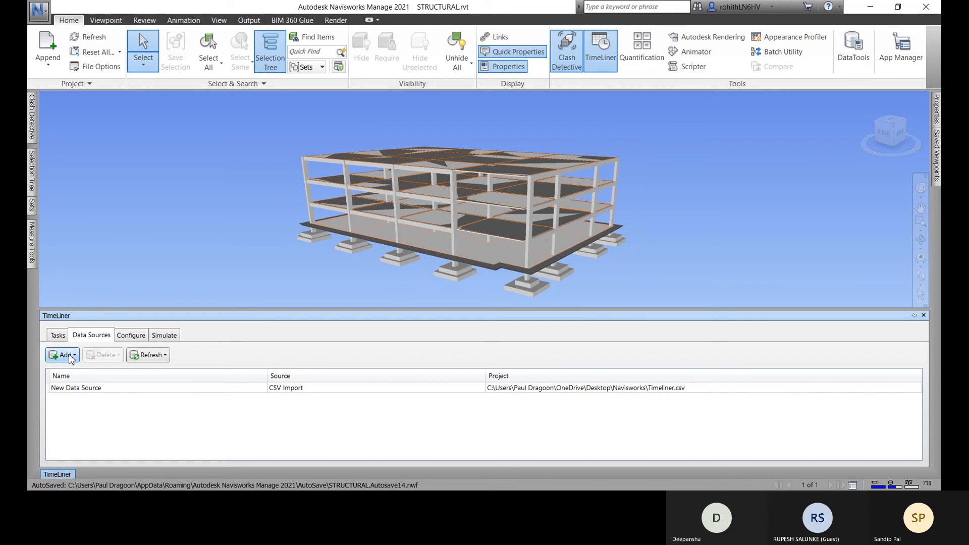
click(58, 336)
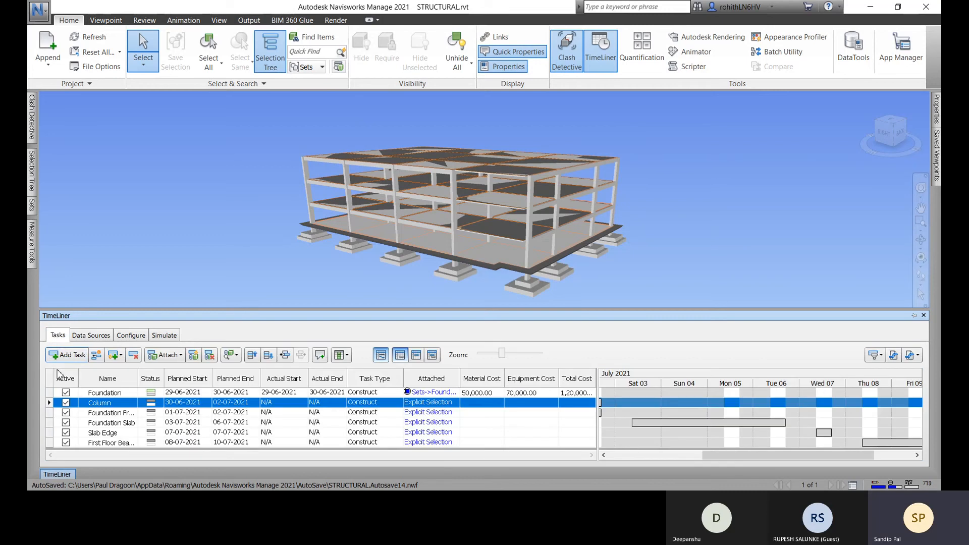
click(134, 356)
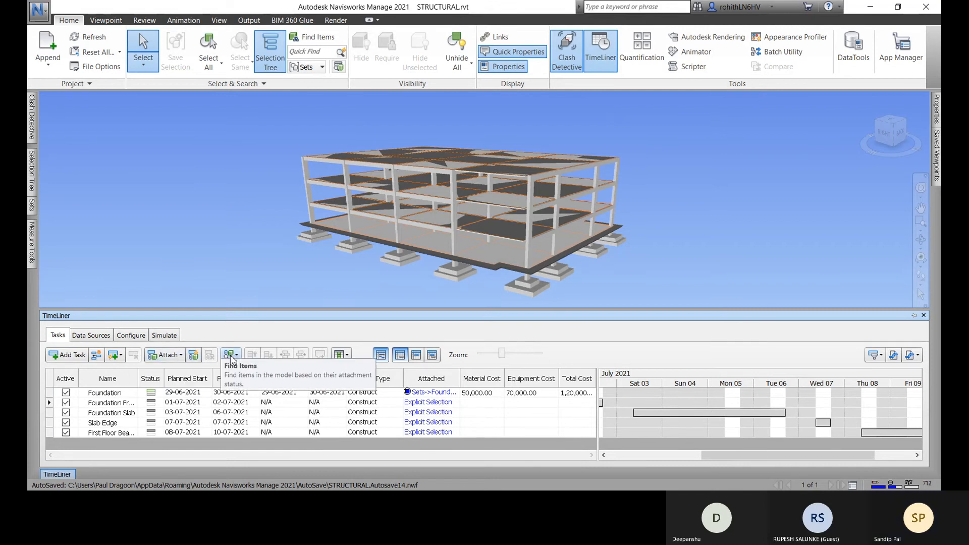
click(125, 359)
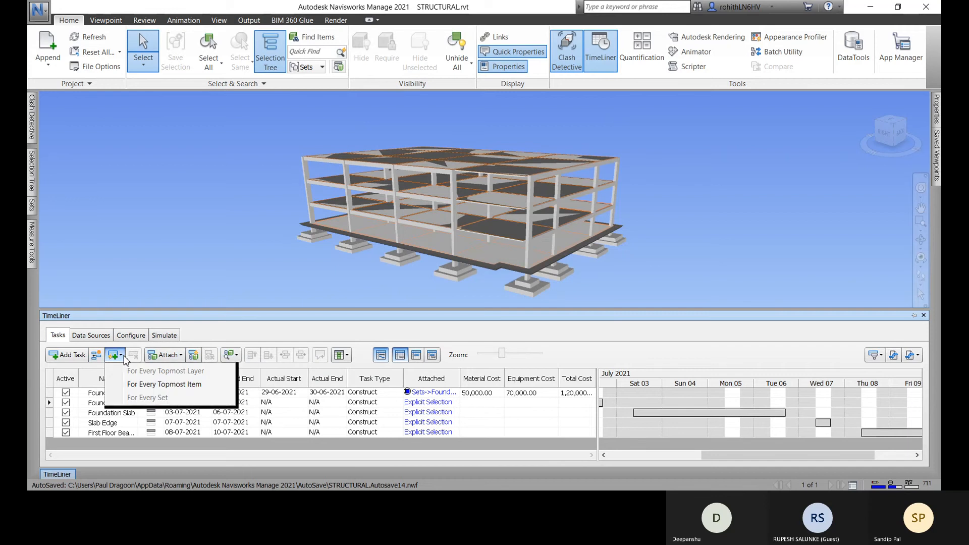
click(105, 393)
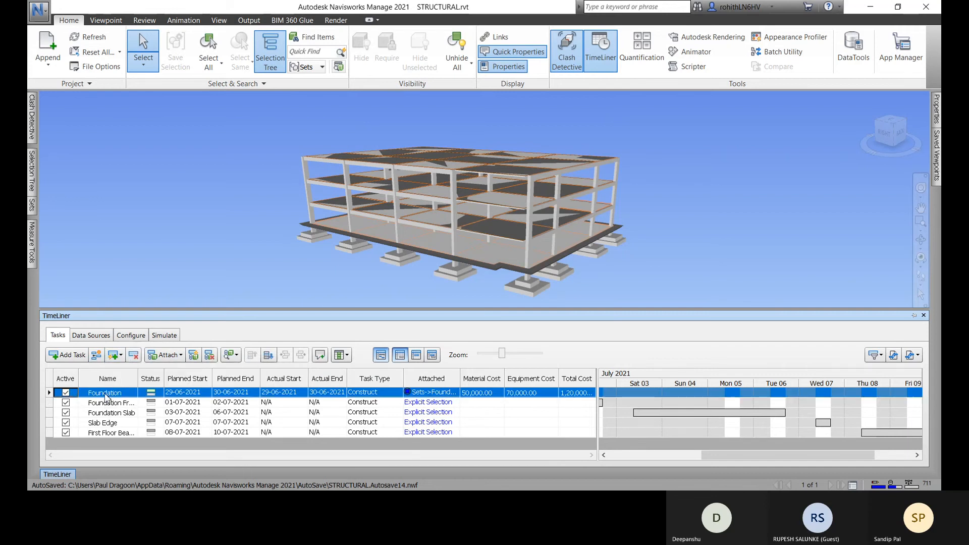
click(134, 355)
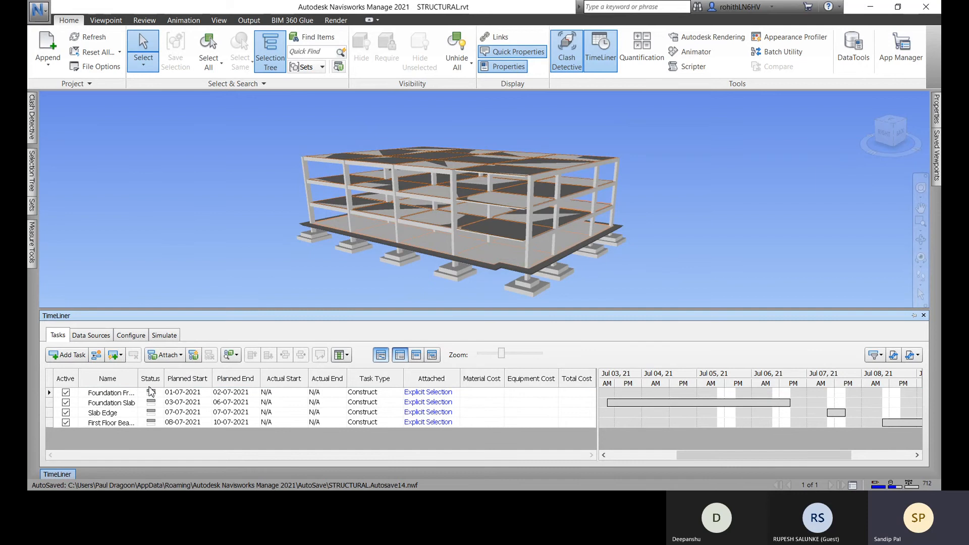
Step: Clear the attached selections from the four remaining tasks, from the first Foundation task through the First Floor Beam task
click(101, 396)
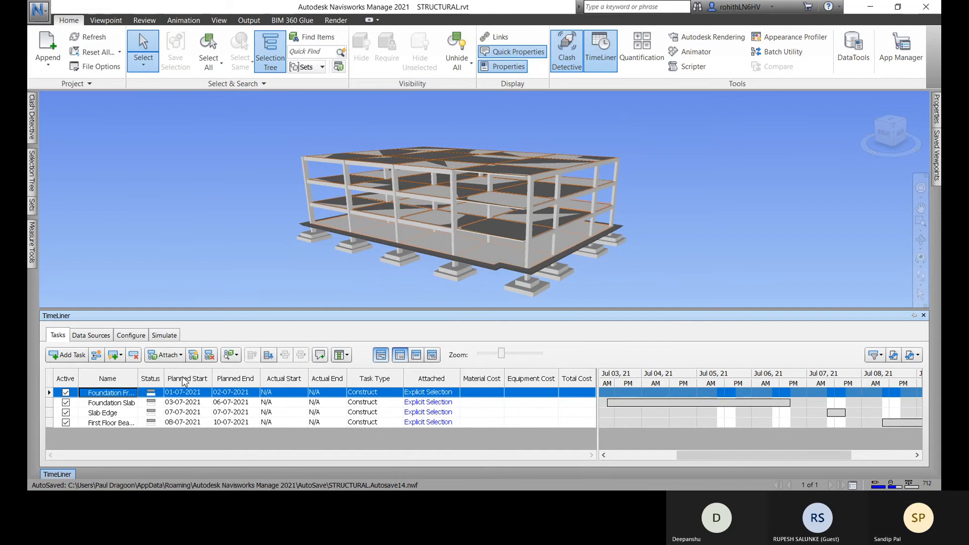
click(210, 355)
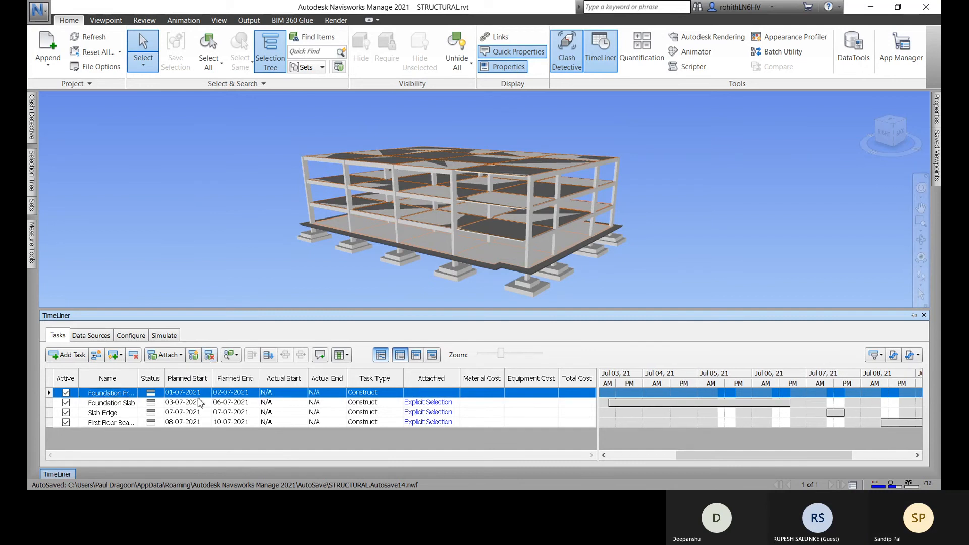
click(116, 404)
click(208, 357)
click(129, 413)
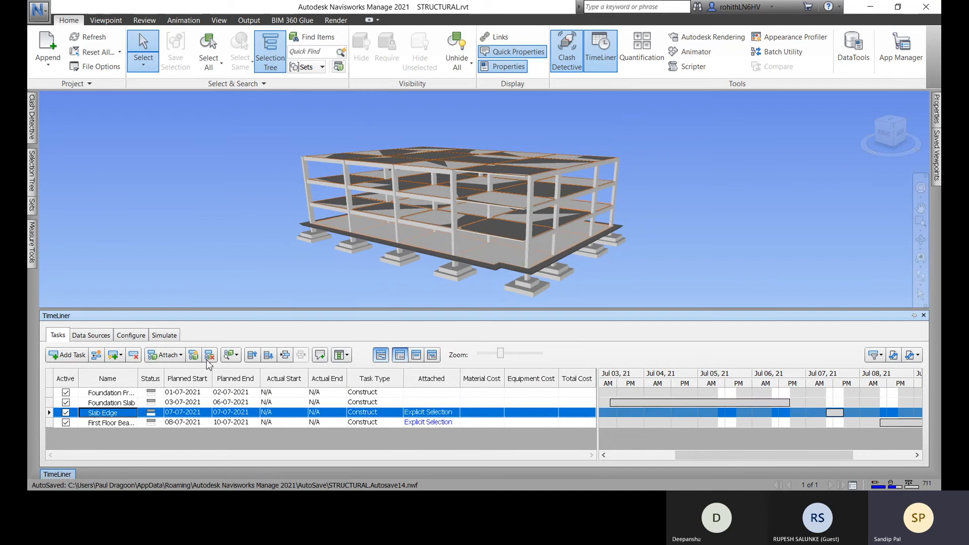
click(209, 358)
click(123, 424)
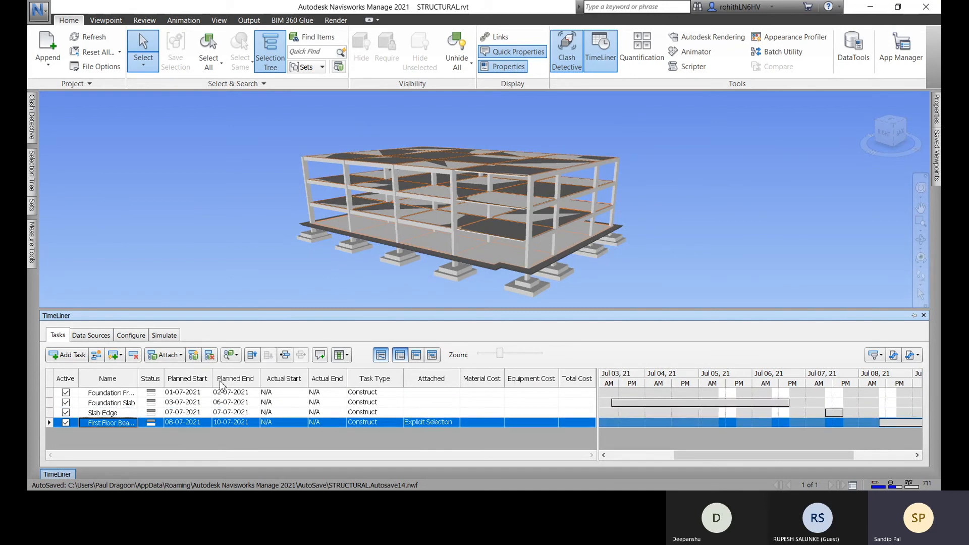
click(209, 358)
Step: Delete all four remaining tasks so that the TimeLiner task list is empty
click(135, 393)
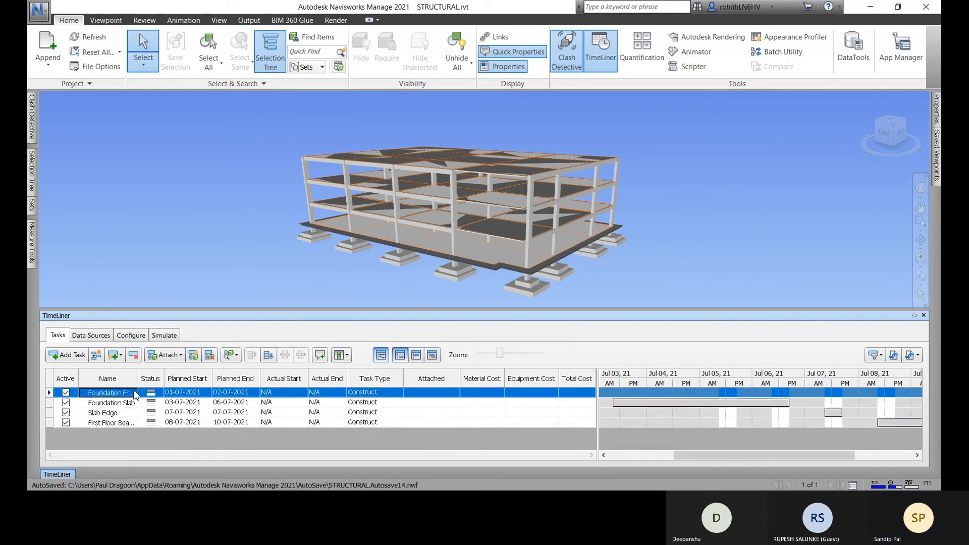
click(134, 356)
click(133, 356)
click(126, 394)
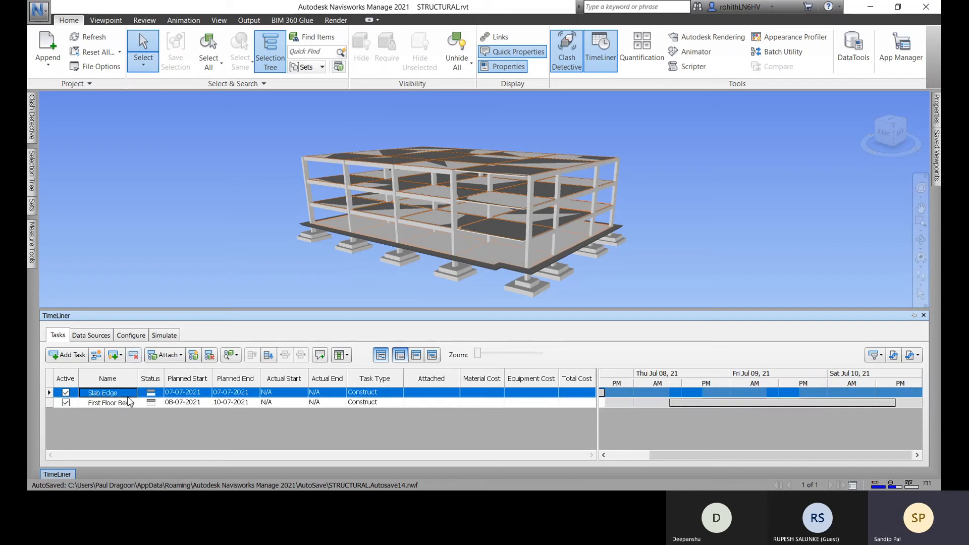
click(133, 356)
click(119, 393)
click(133, 356)
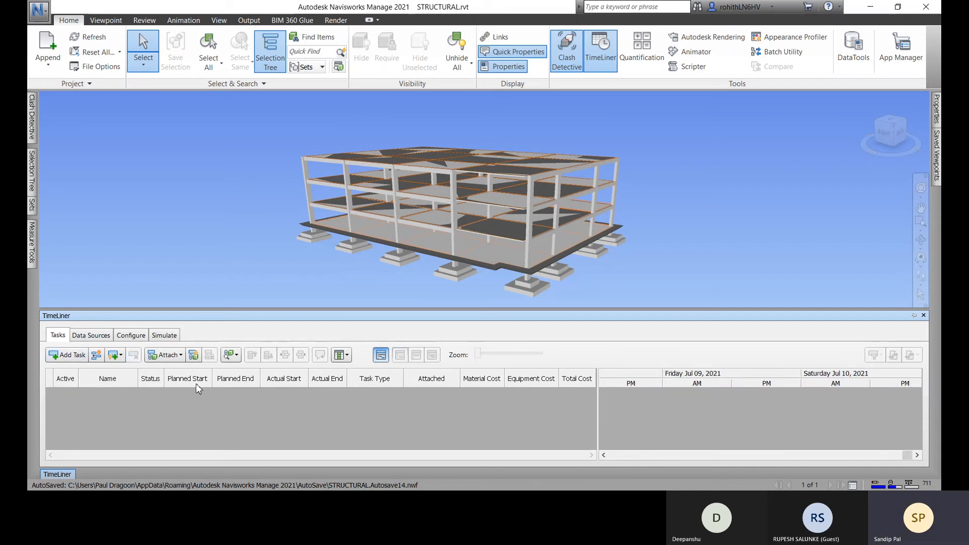
Step: Refresh the selected CSV data source in TimeLiner using the Rebuild Task Hierarchy option
click(104, 338)
click(127, 392)
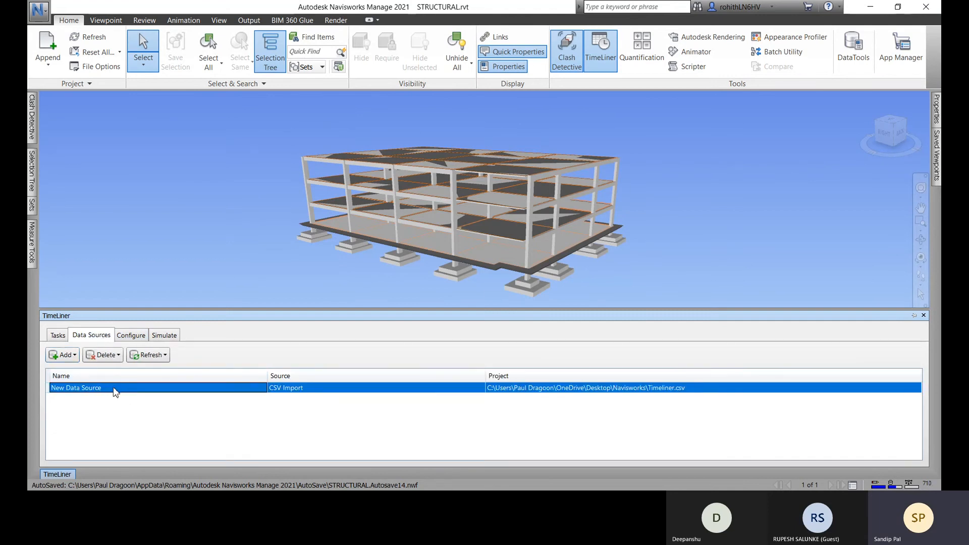
click(165, 356)
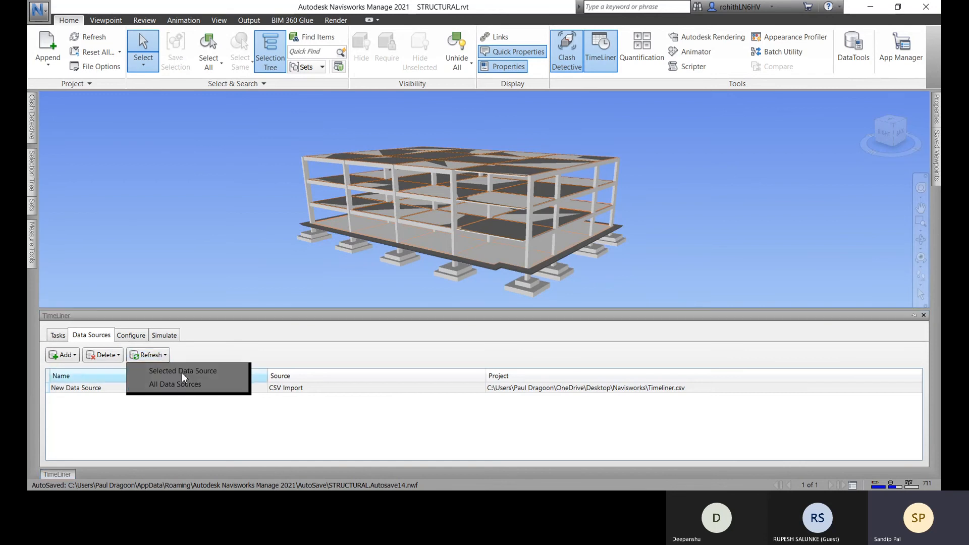
click(183, 372)
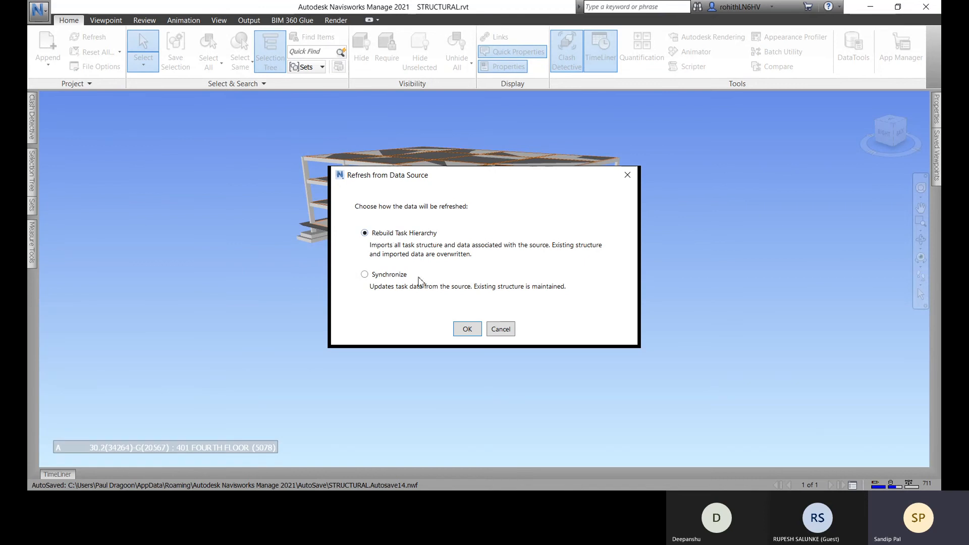
click(467, 329)
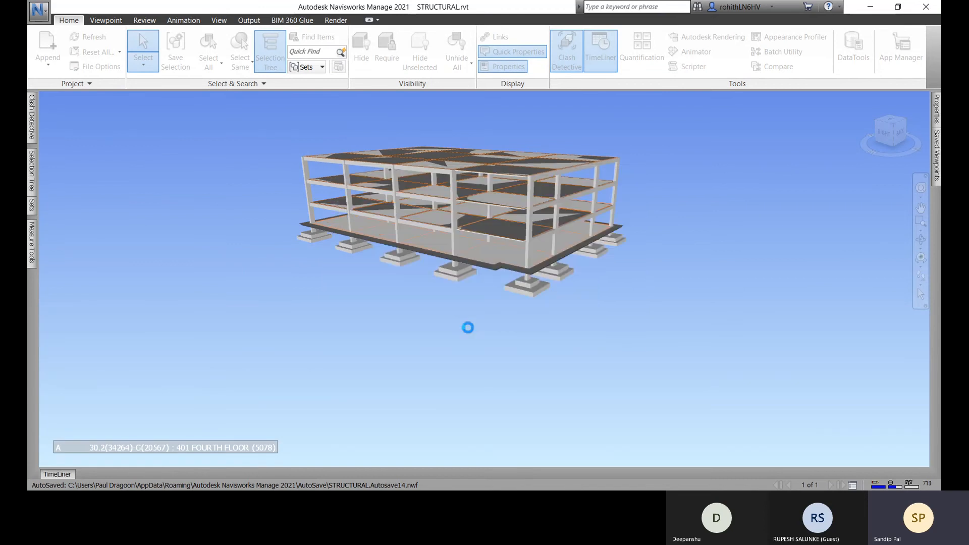
click(586, 382)
Step: Review the imported schedule in the TimeLiner task list, slightly widening the Name column to read the task names
click(70, 474)
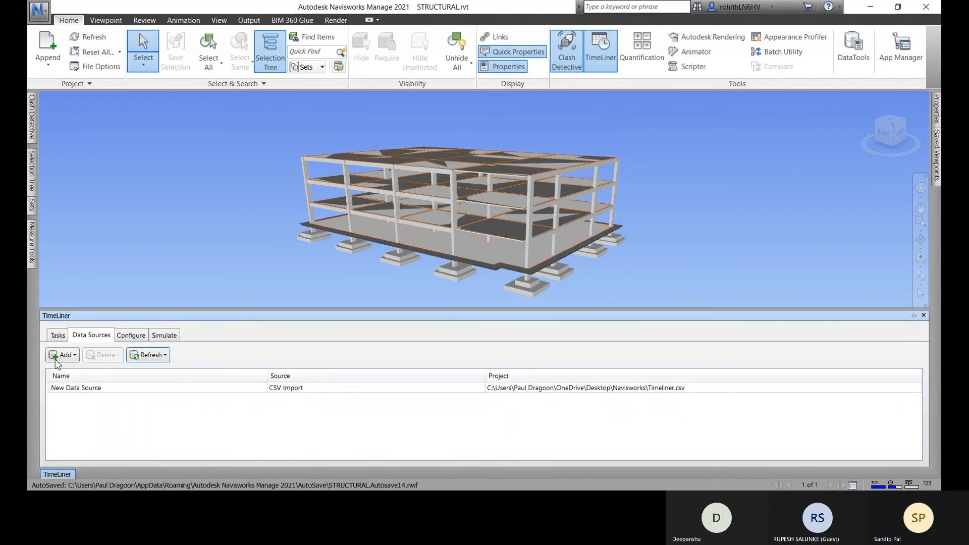
click(58, 336)
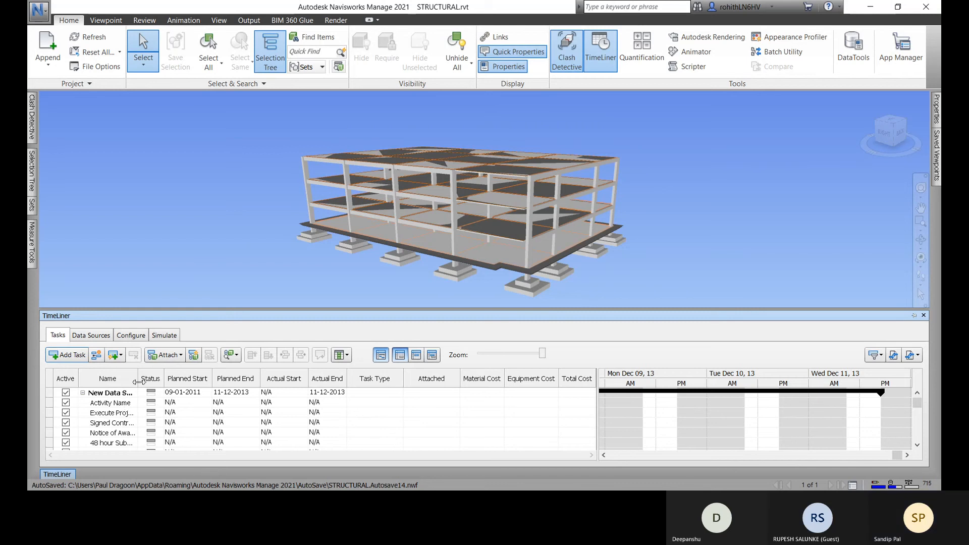
drag(139, 382, 147, 383)
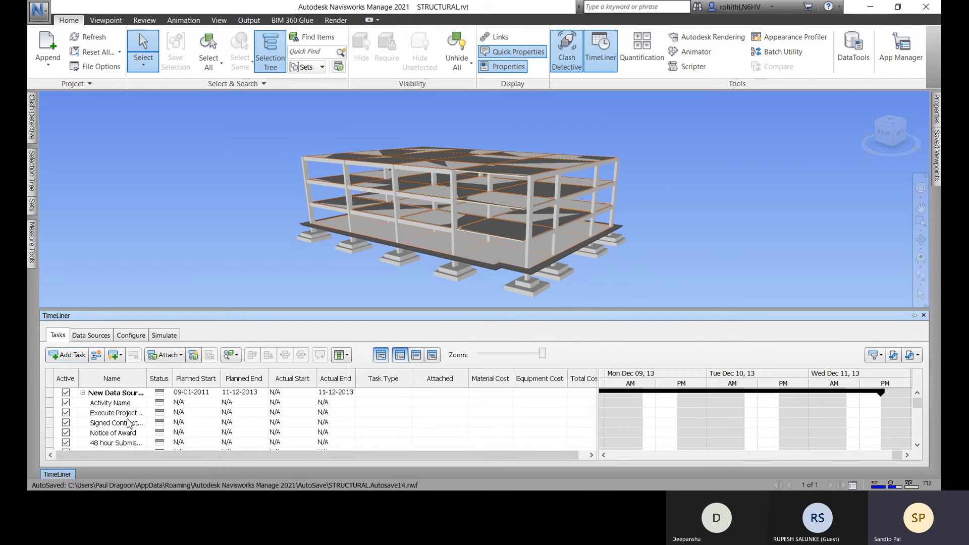
scroll(104, 437, down, 1)
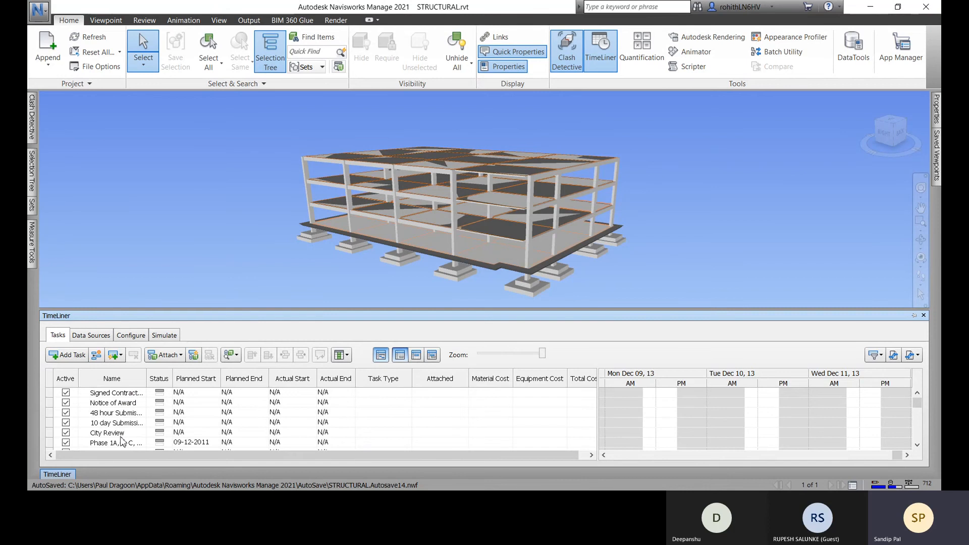
scroll(121, 442, down, 1)
scroll(113, 450, down, 1)
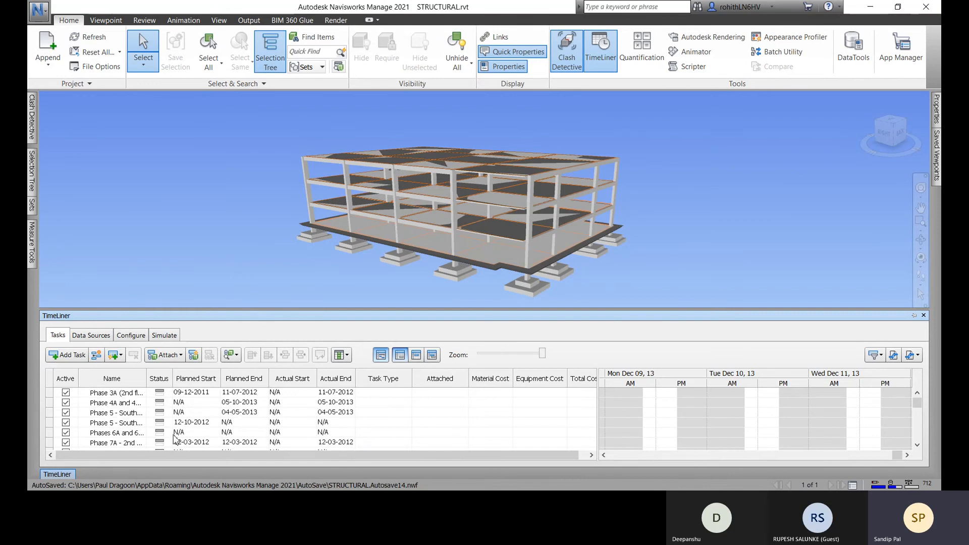
Step: Set the first Phase 5 - South task's planned start to 28-06-2021 and open the Phase 3A task's type and material cost for editing
double_click(190, 413)
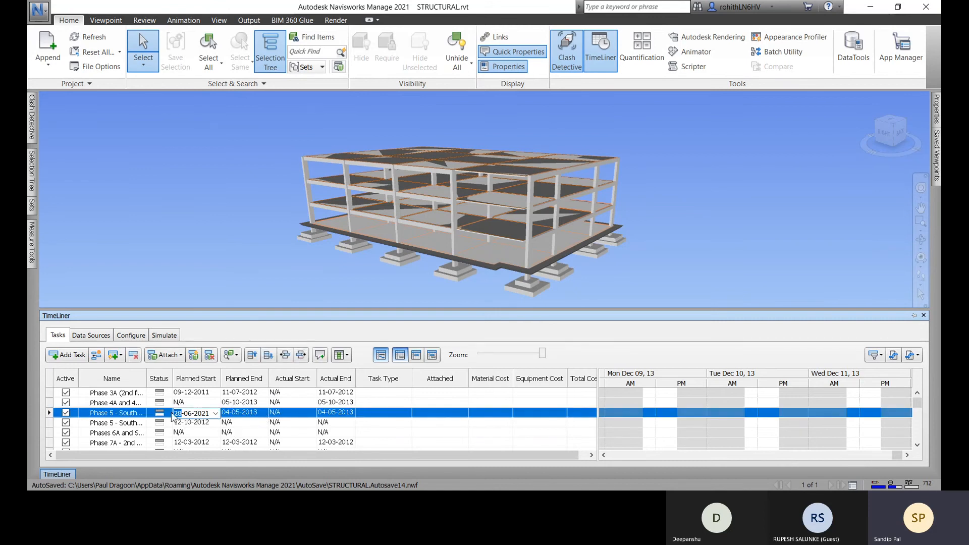
click(405, 394)
click(408, 392)
click(408, 392)
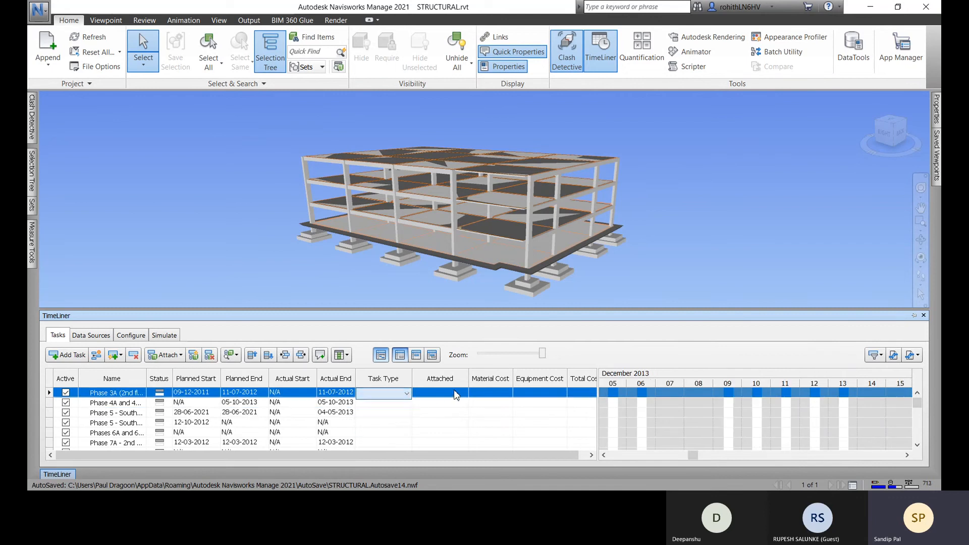
click(497, 395)
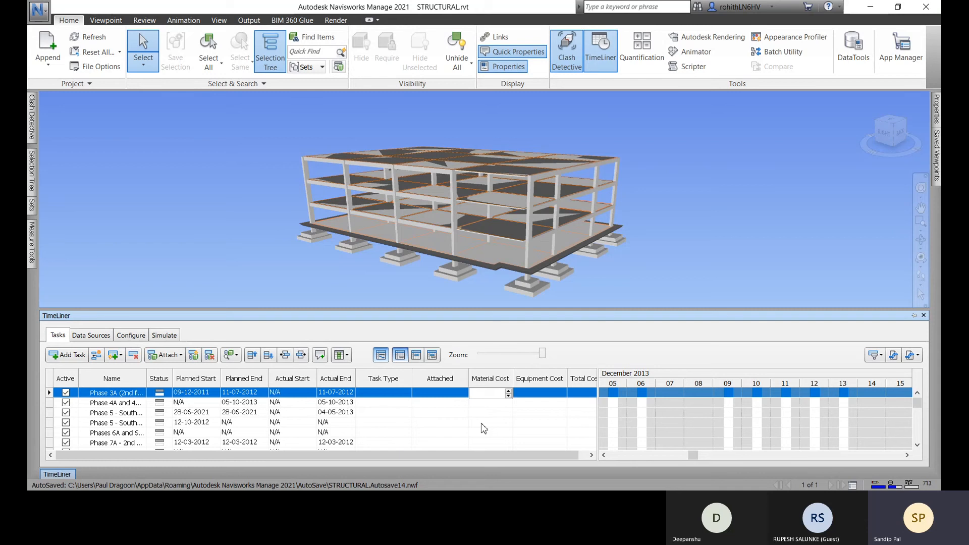
click(918, 355)
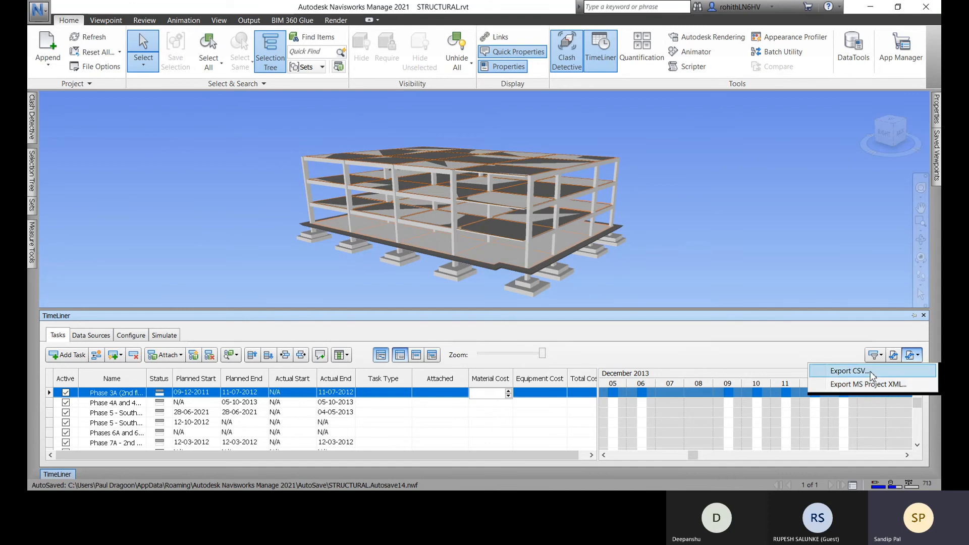
click(849, 371)
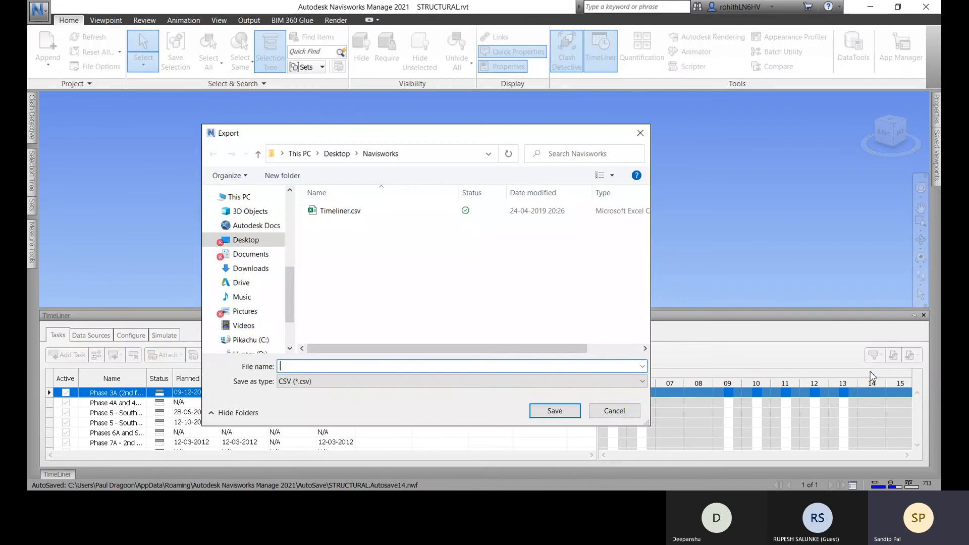
click(622, 412)
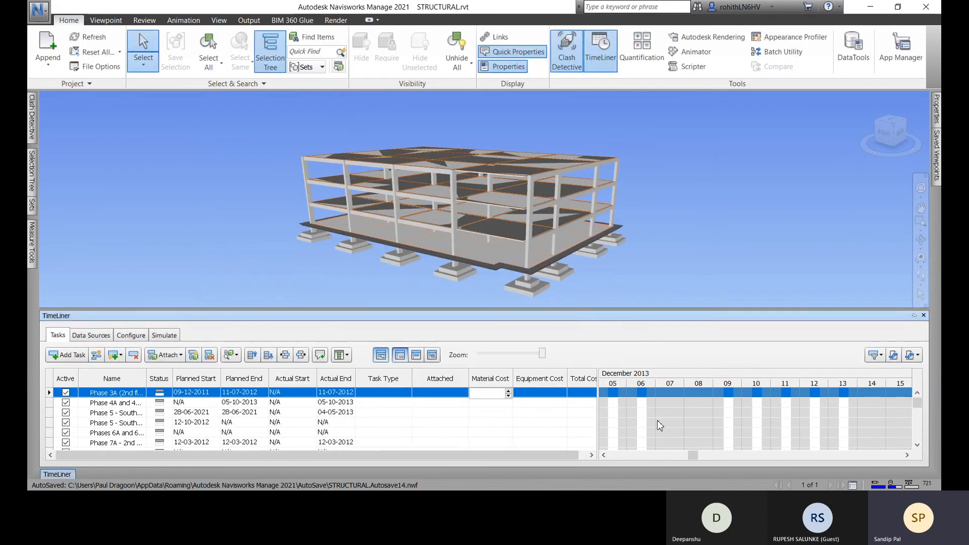
click(884, 490)
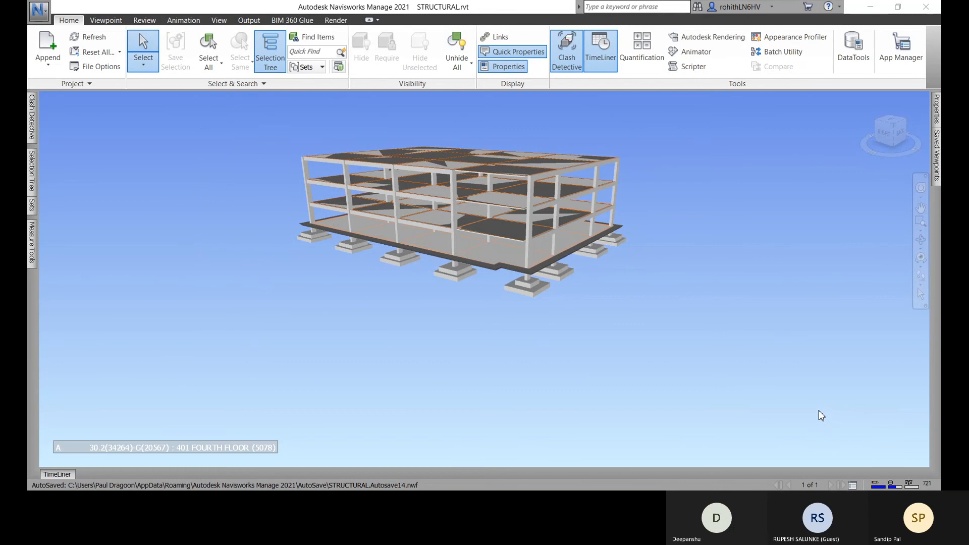
click(44, 474)
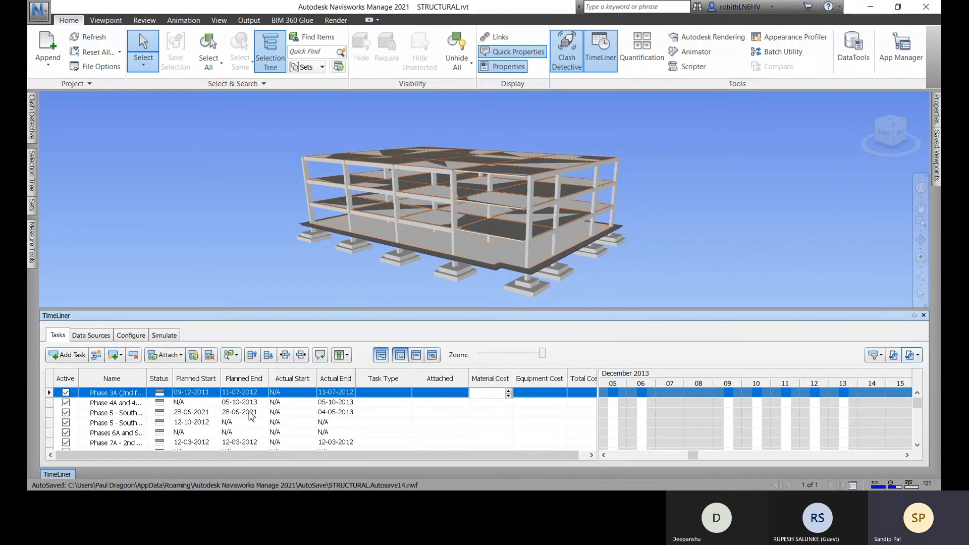
drag(143, 455, 118, 454)
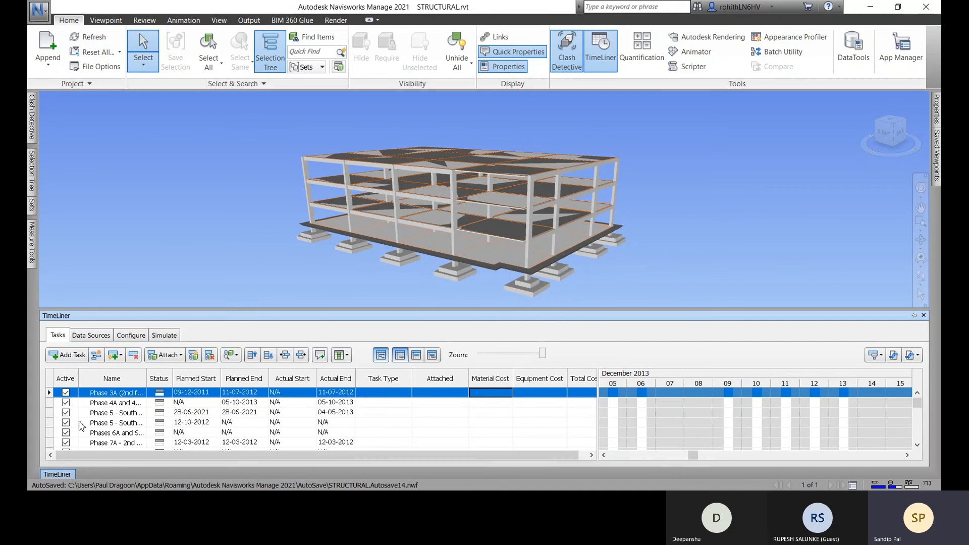
Step: Start an animation export from the simulation, using TimeLiner Simulation as the source and Viewport as the renderer
click(165, 335)
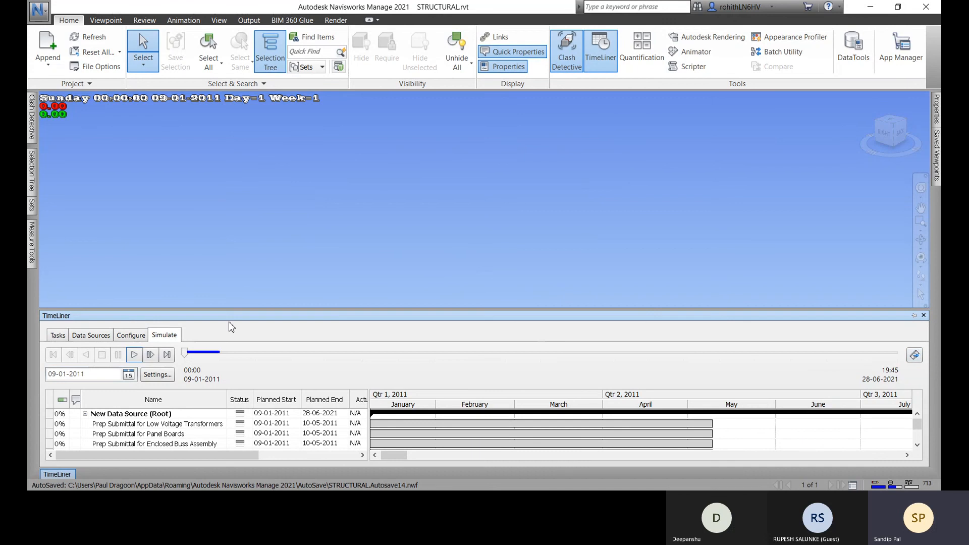
click(915, 355)
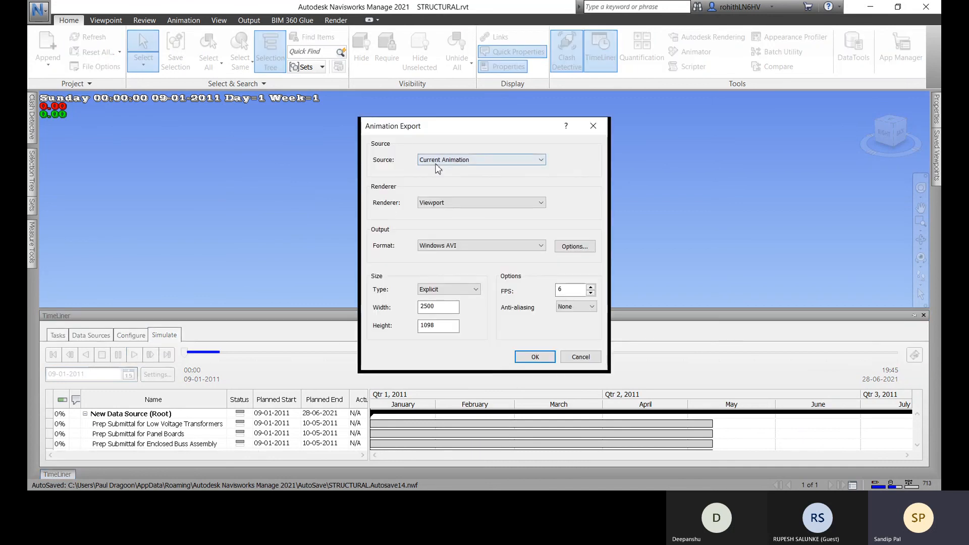
click(465, 160)
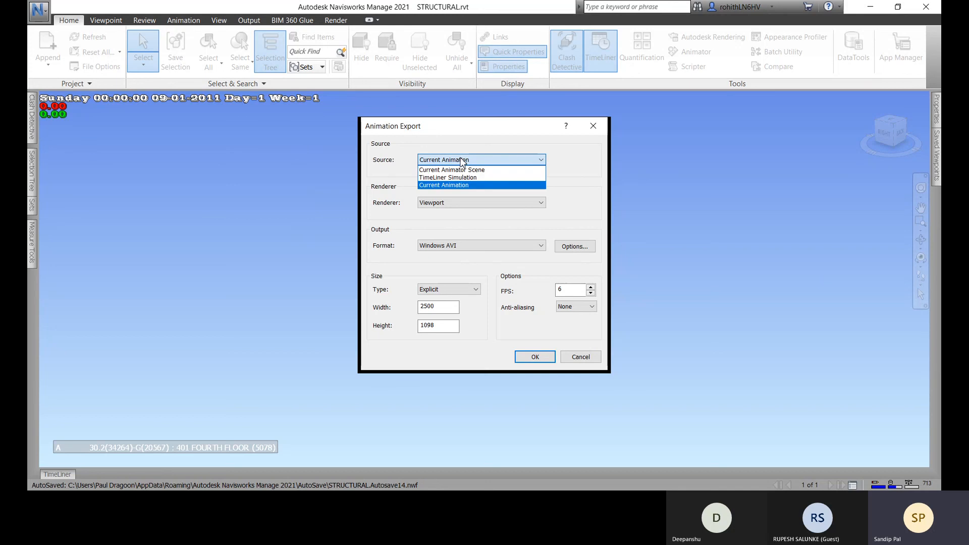
click(452, 177)
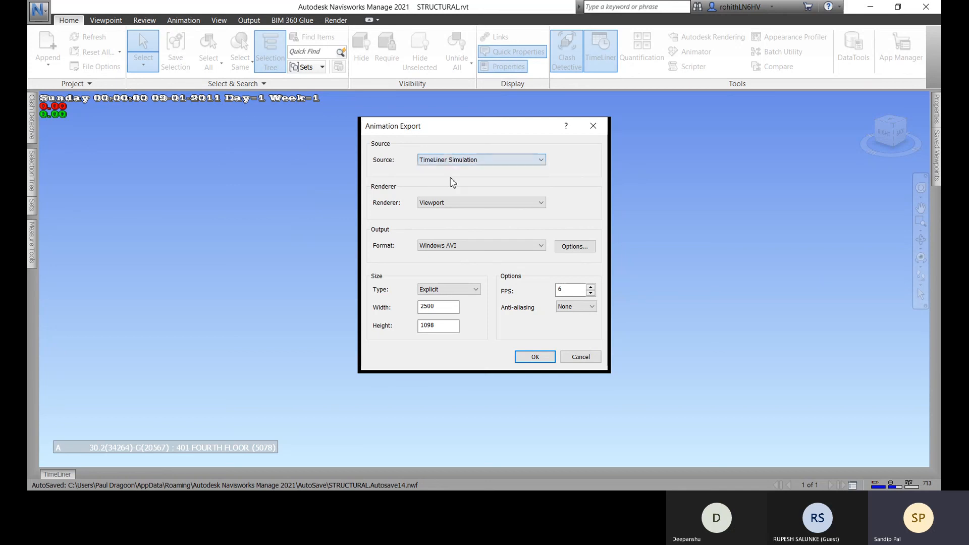
click(437, 204)
click(437, 204)
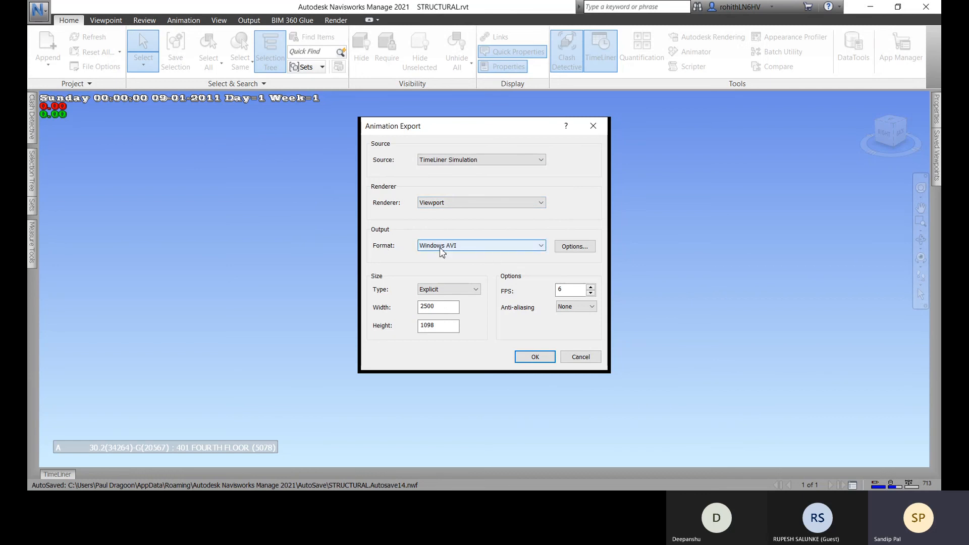
Step: Inspect the video compression options for the Windows AVI format and leave them unapplied
click(569, 248)
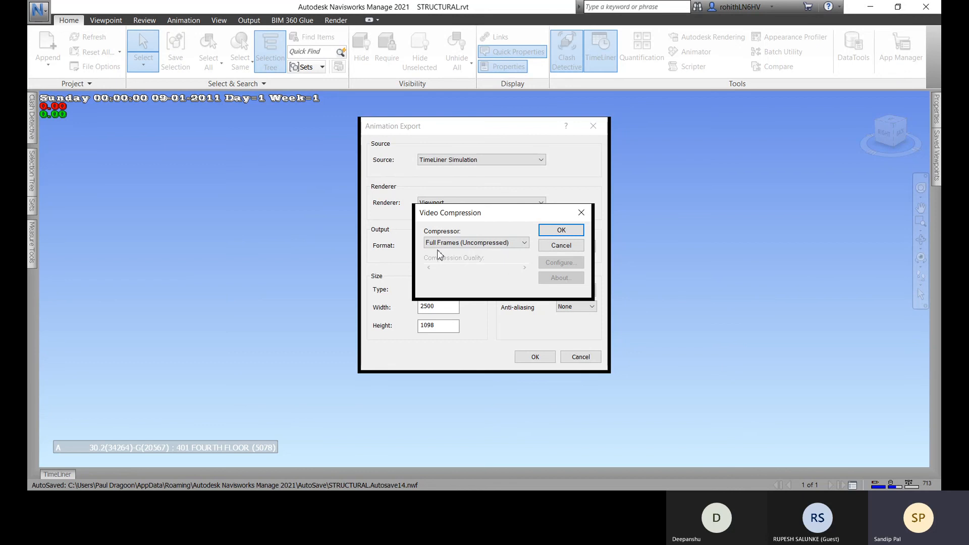
drag(481, 210, 468, 220)
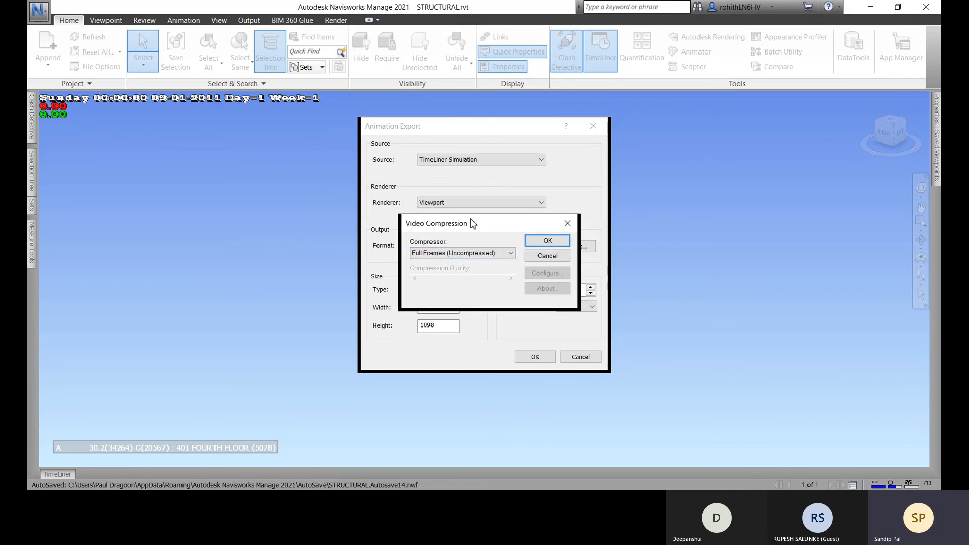
click(558, 256)
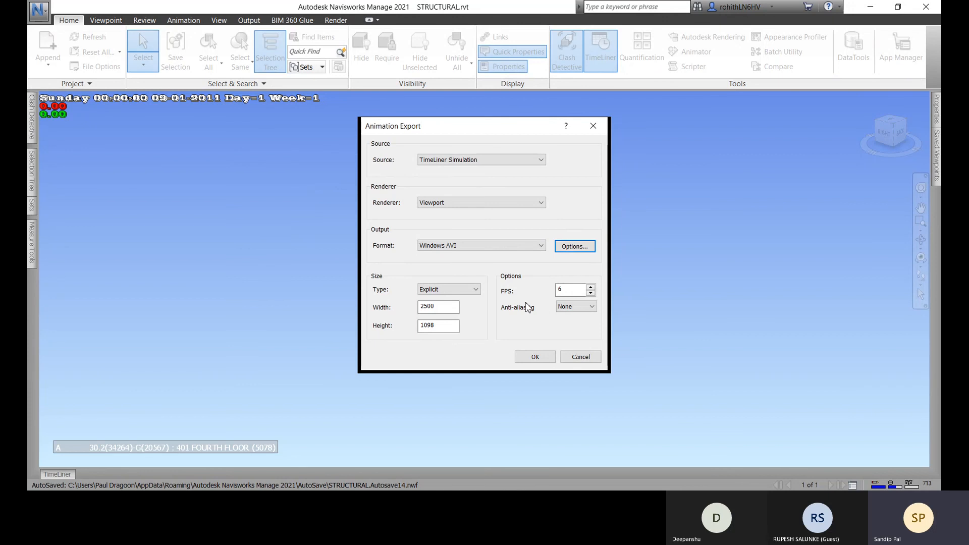
Step: Set the animation export to 30 FPS, proceed to saving the AVI file, and cancel the save
double_click(560, 289)
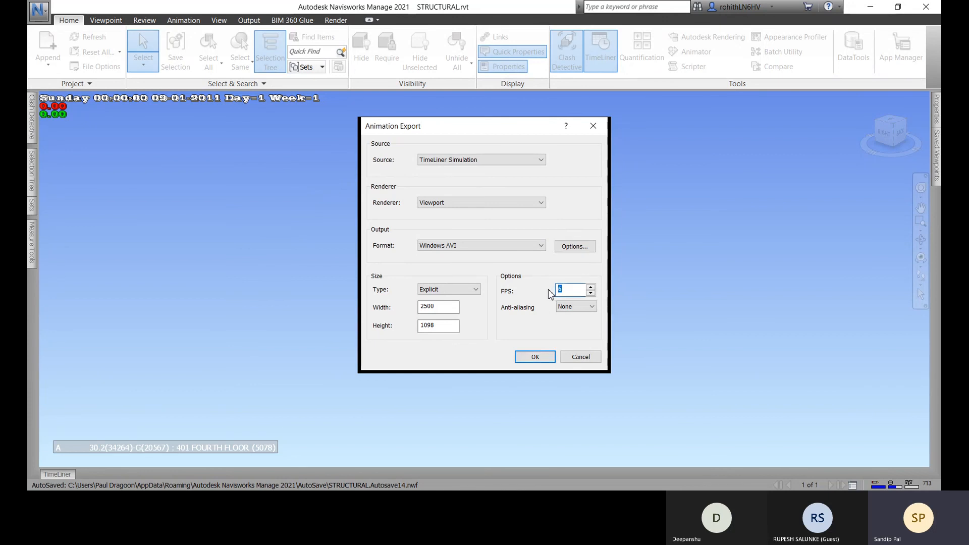
click(444, 311)
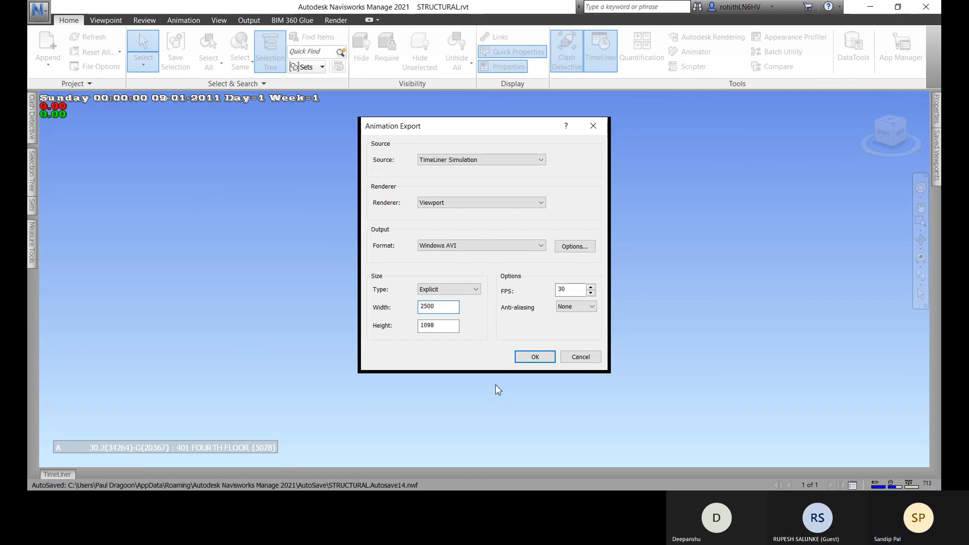
click(534, 357)
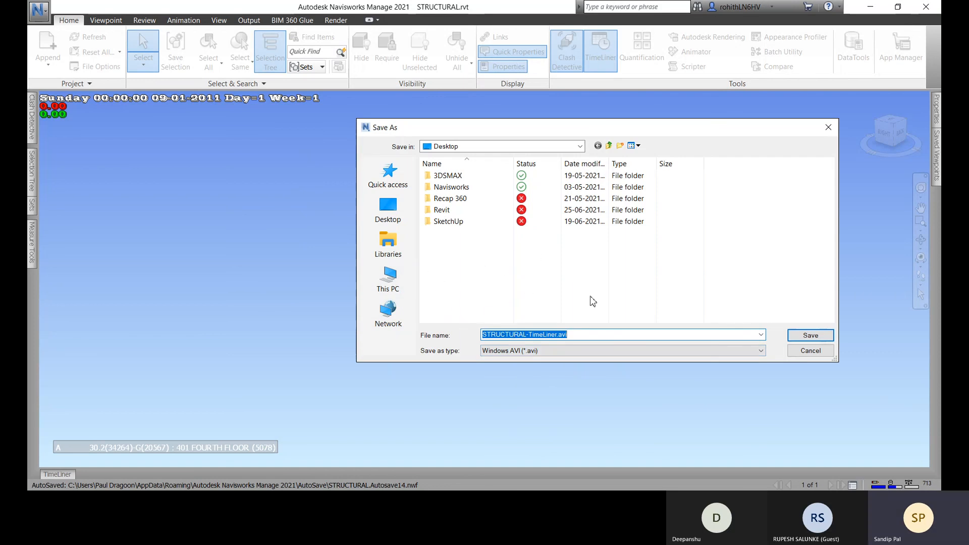
click(809, 352)
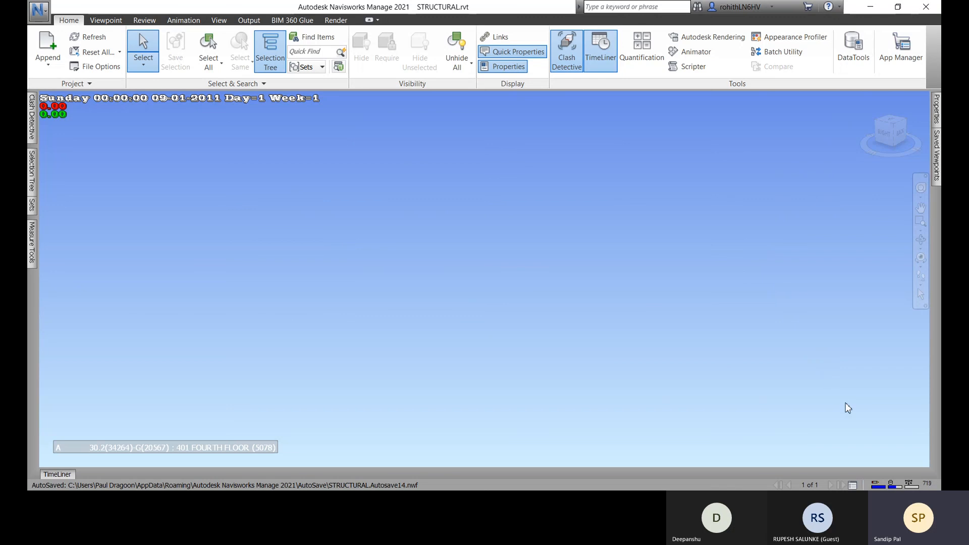